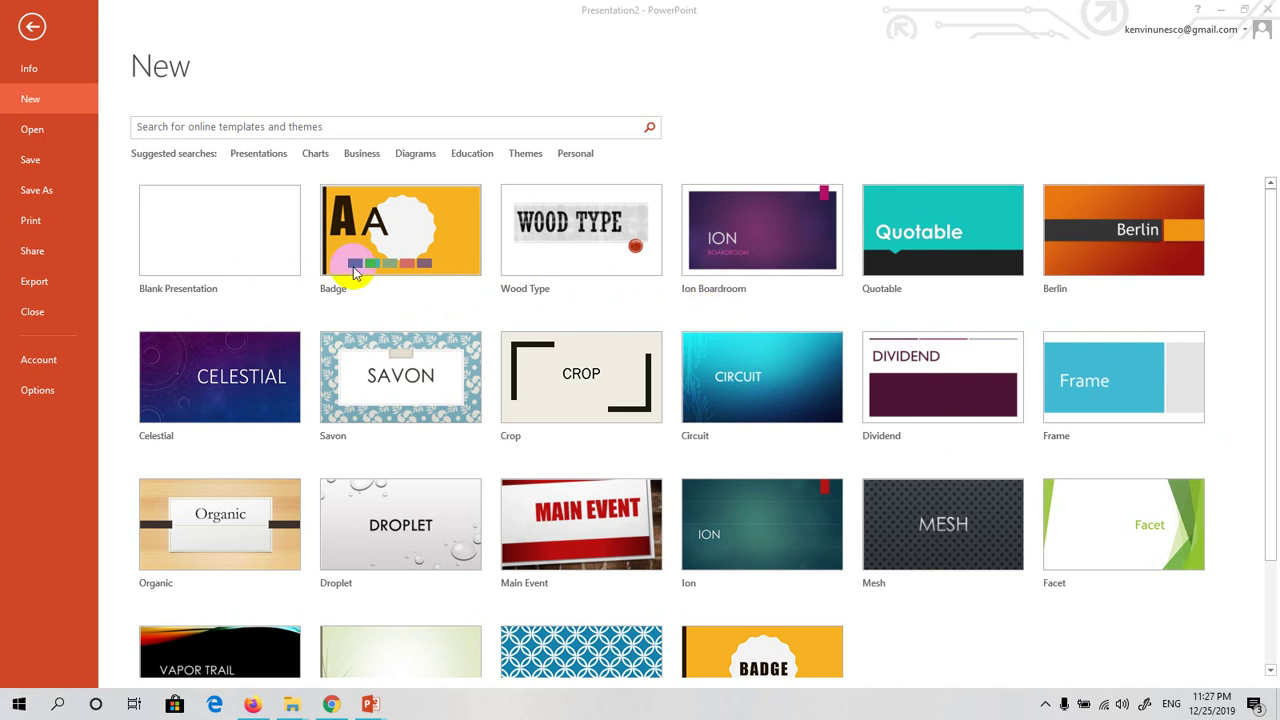
Step: Create a blank presentation and bring up the VIEW ribbon
{"action": "left_click", "coordinate": [255, 272]}
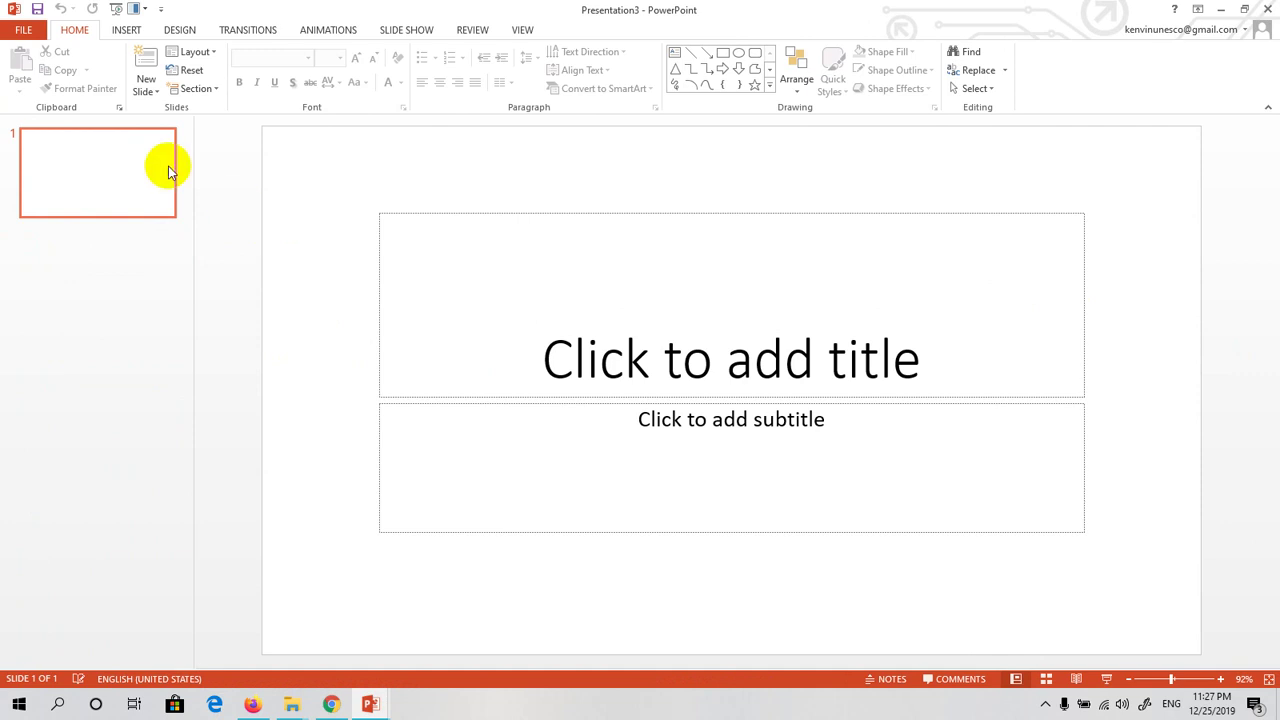
{"action": "left_click", "coordinate": [522, 30]}
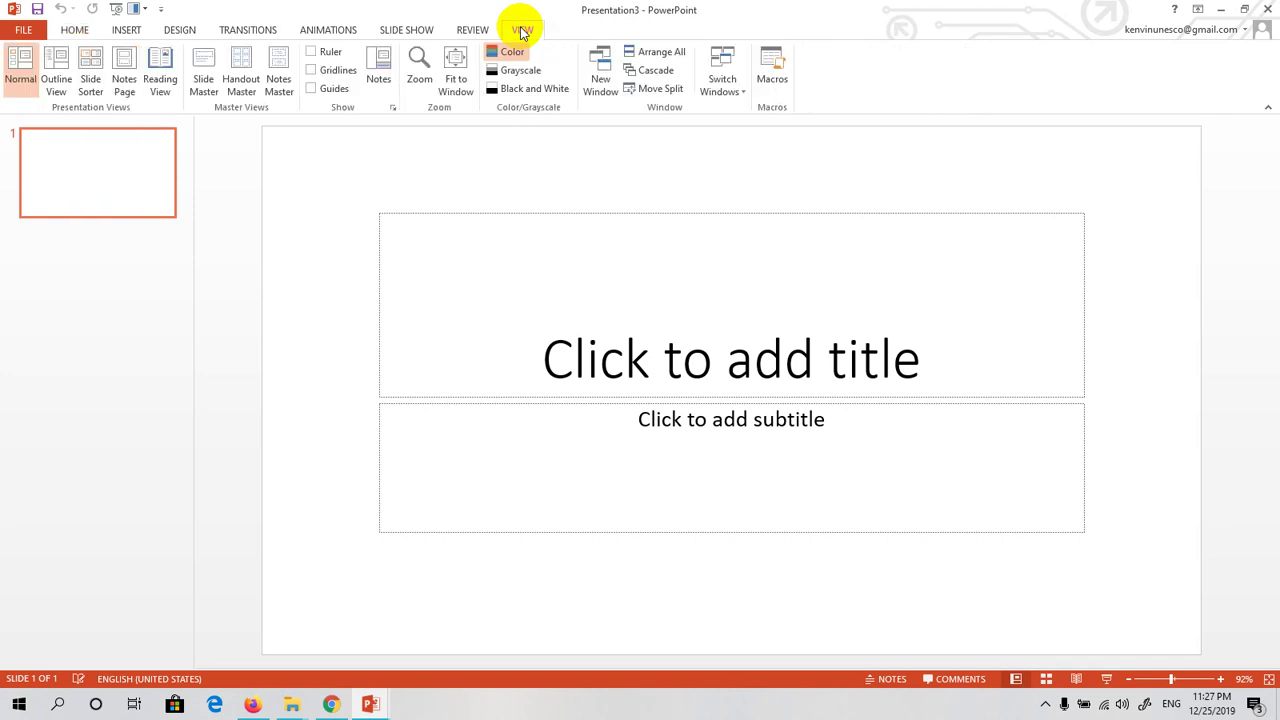
{"action": "left_click", "coordinate": [72, 30]}
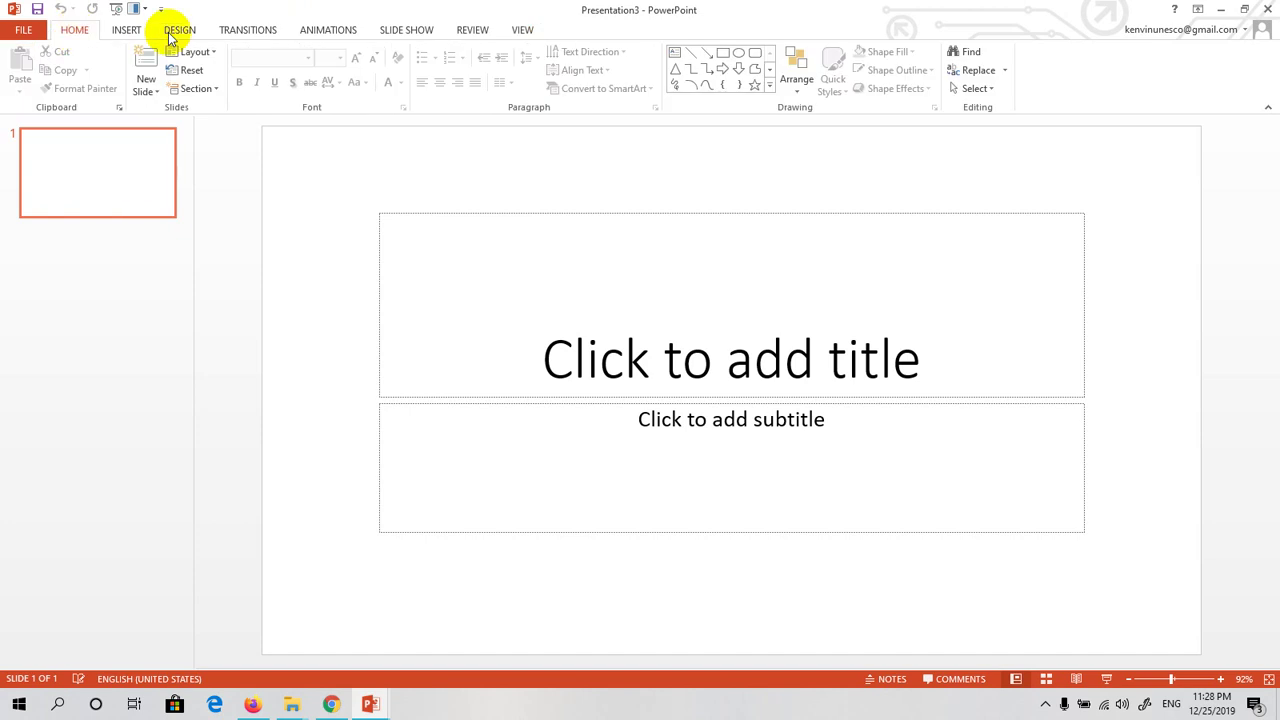
{"action": "left_click", "coordinate": [524, 31]}
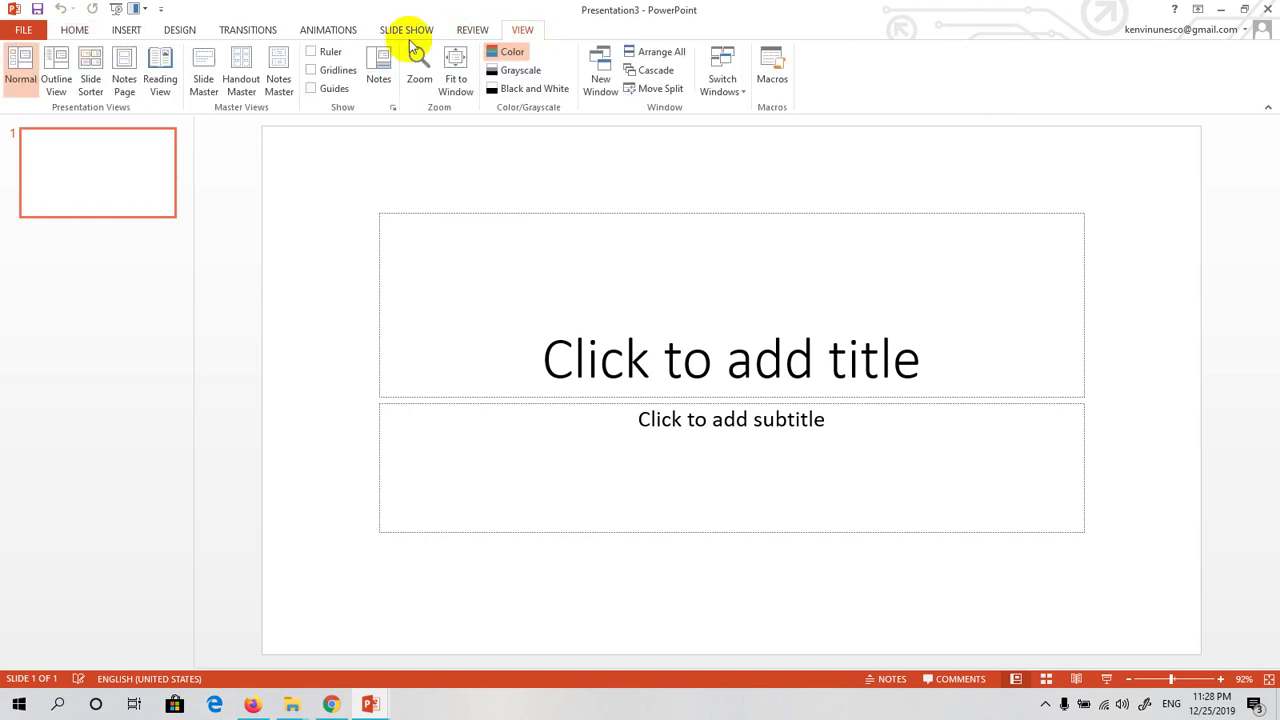
Step: Enter Slide Master view and inspect the Title and Content and Title Only layouts
{"action": "left_click", "coordinate": [203, 80]}
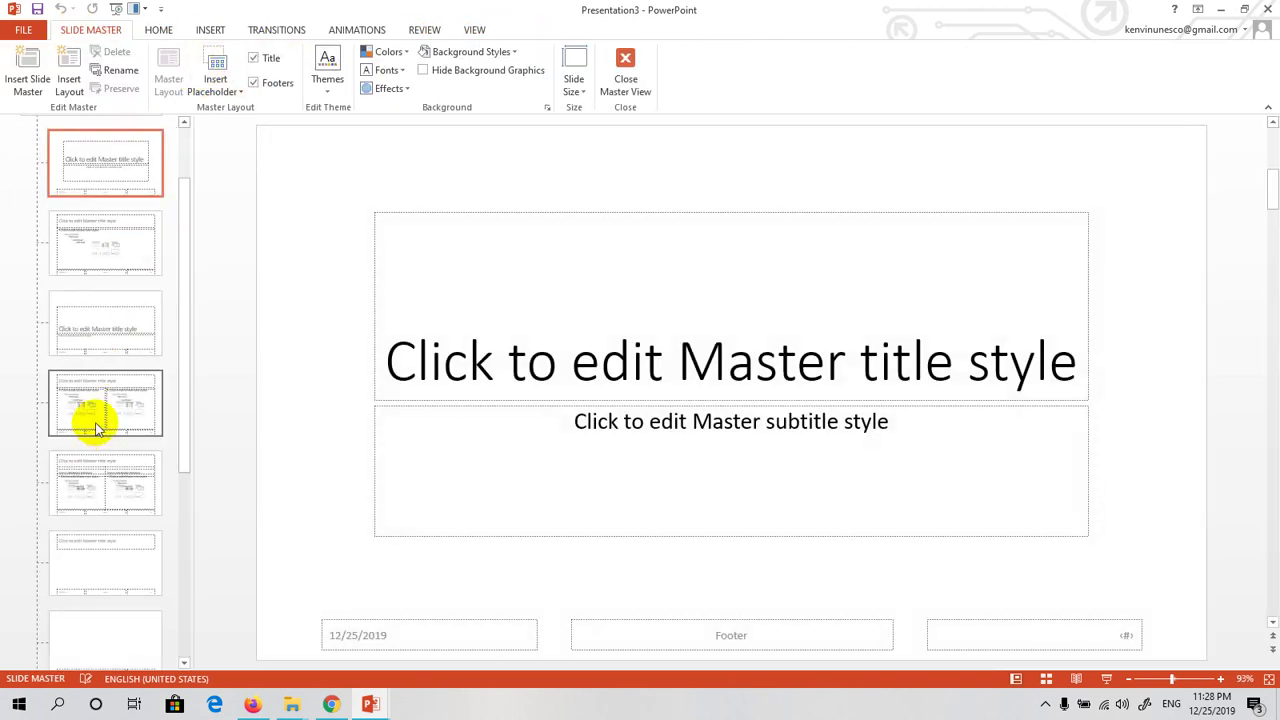
{"action": "left_click", "coordinate": [183, 234]}
{"action": "mouse_move", "coordinate": [183, 234]}
{"action": "left_mouse_down"}
{"action": "mouse_move", "coordinate": [183, 380]}
{"action": "mouse_move", "coordinate": [183, 163]}
{"action": "mouse_move", "coordinate": [188, 199]}
{"action": "left_mouse_up"}
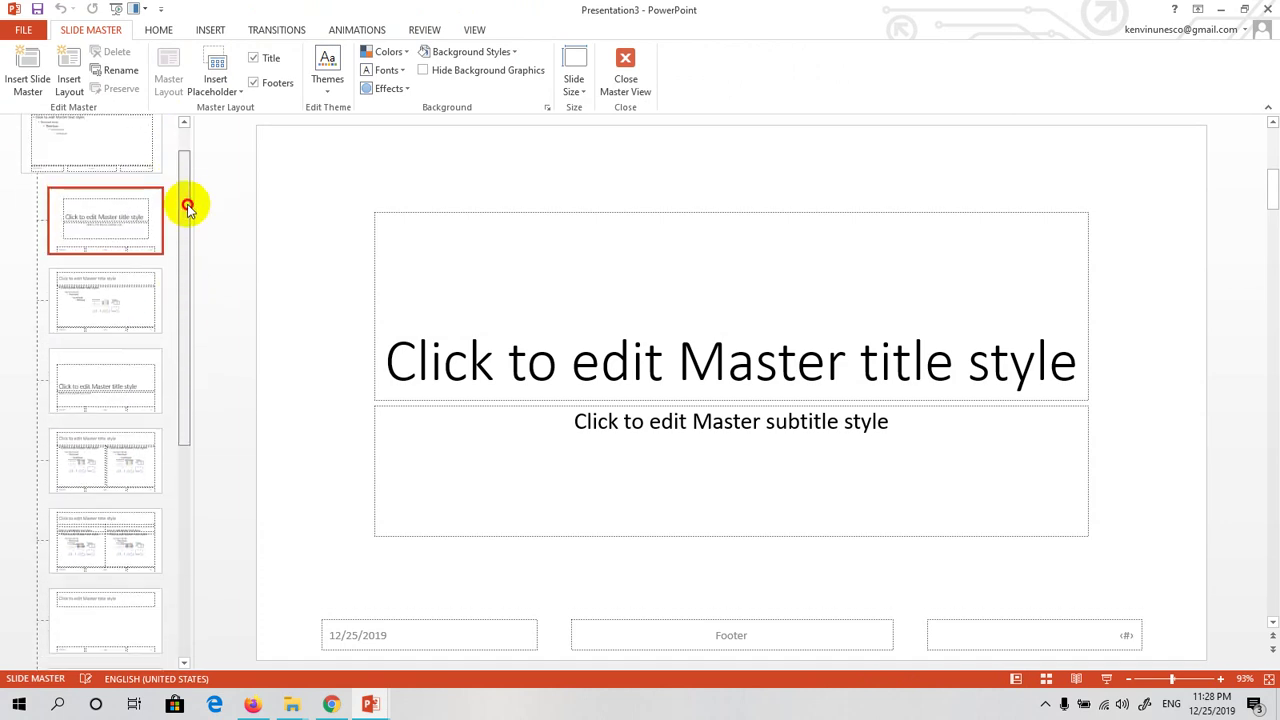
{"action": "left_click", "coordinate": [116, 310]}
{"action": "left_click_drag", "start_coordinate": [189, 340], "coordinate": [183, 574]}
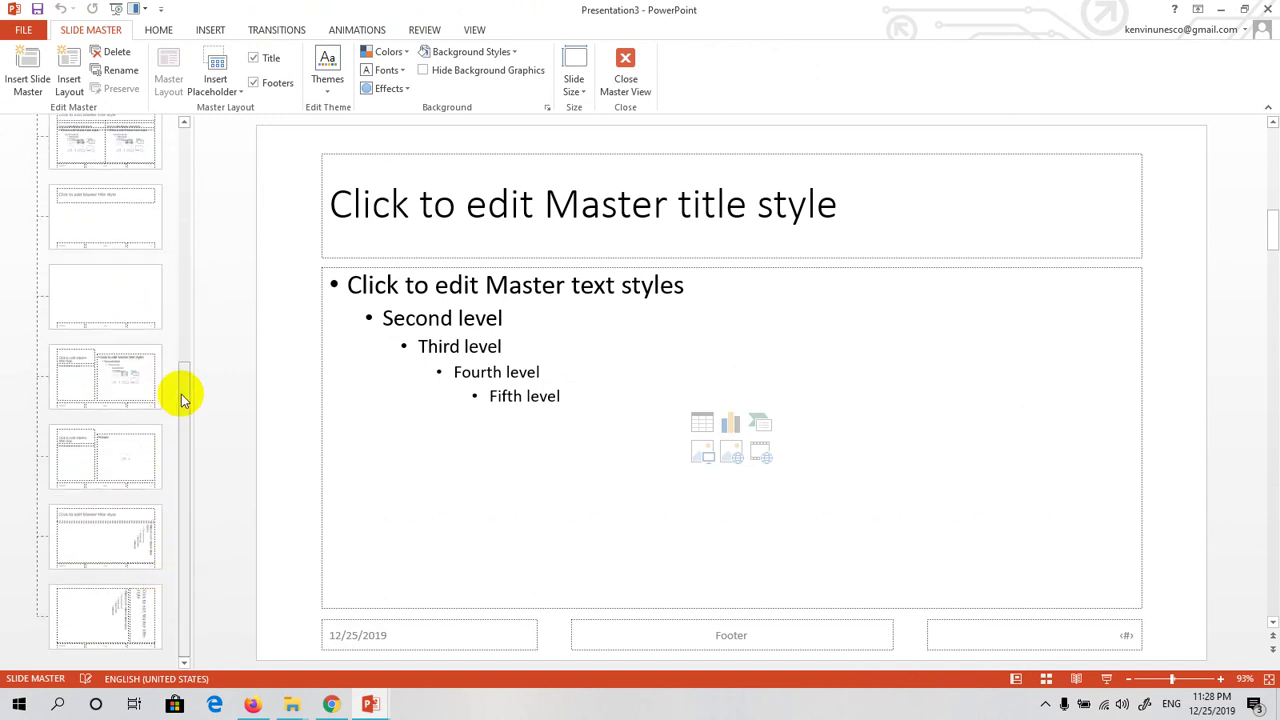
{"action": "left_click_drag", "start_coordinate": [183, 394], "coordinate": [180, 334]}
{"action": "left_click", "coordinate": [94, 310]}
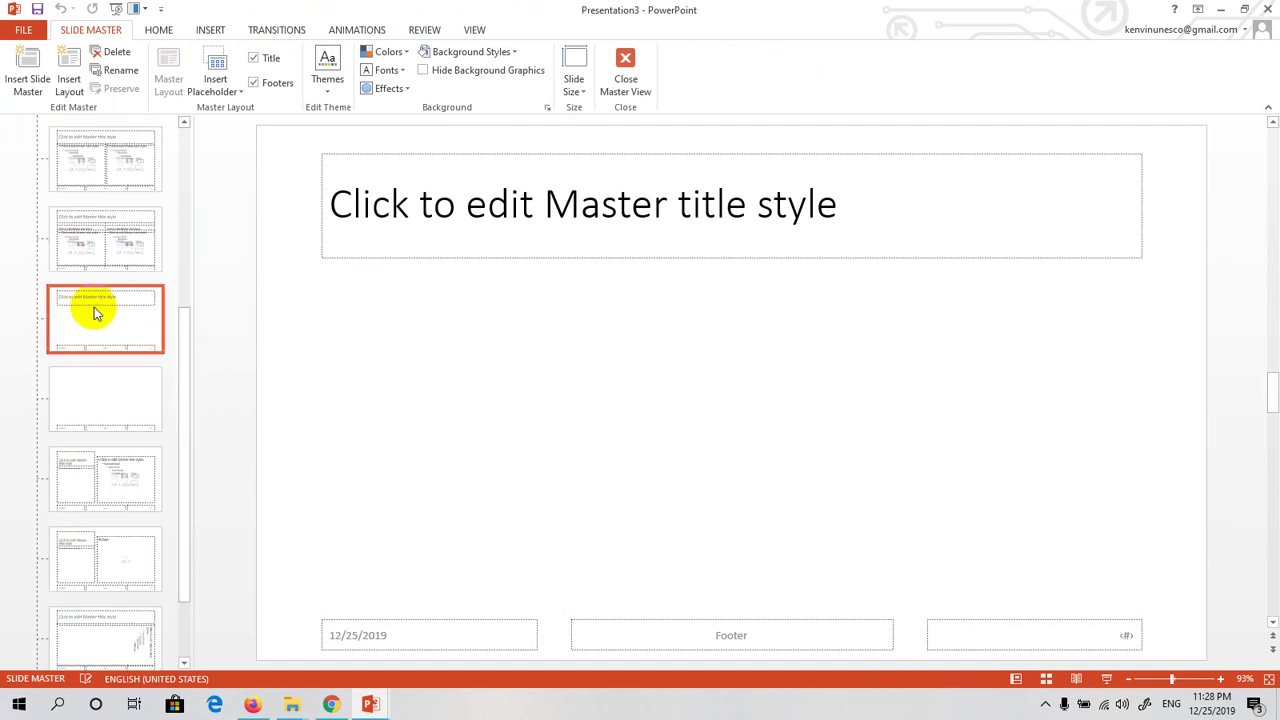
{"action": "left_click_drag", "start_coordinate": [181, 465], "coordinate": [180, 557]}
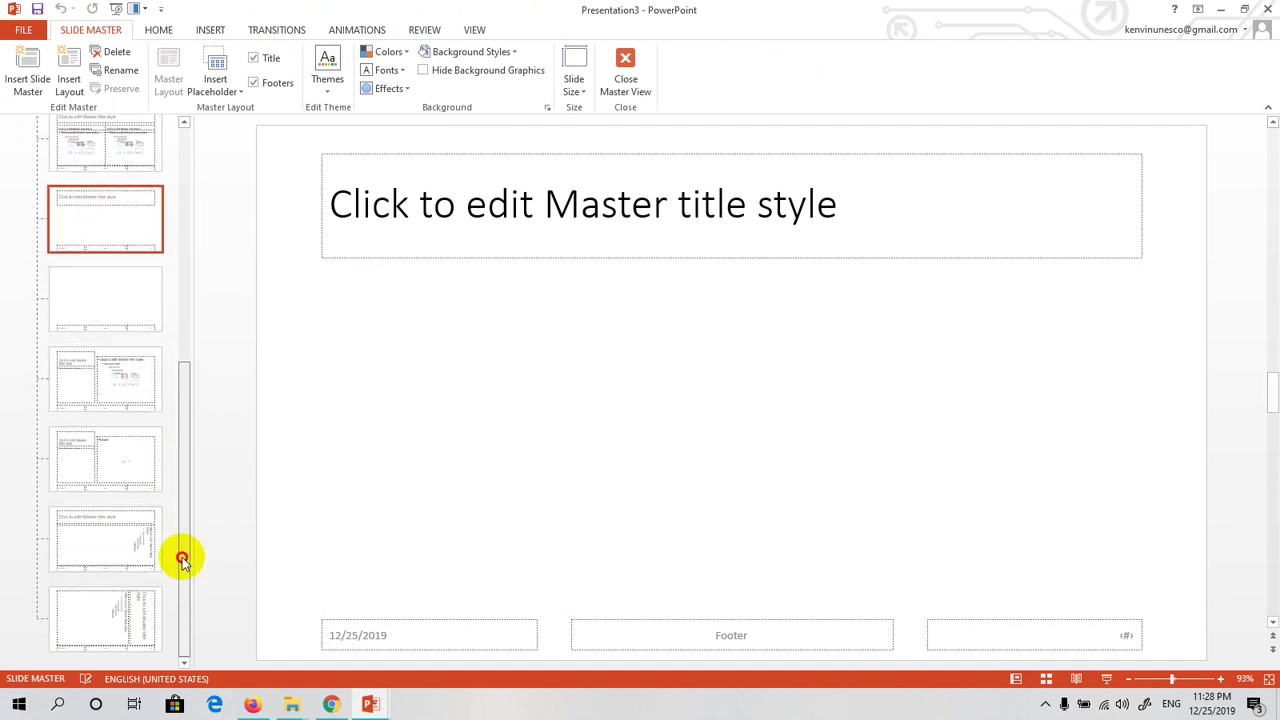
Step: Review the Blank, Comparison and Content with Caption layouts, then close Slide Master view
{"action": "left_click", "coordinate": [115, 617], "text": "shift"}
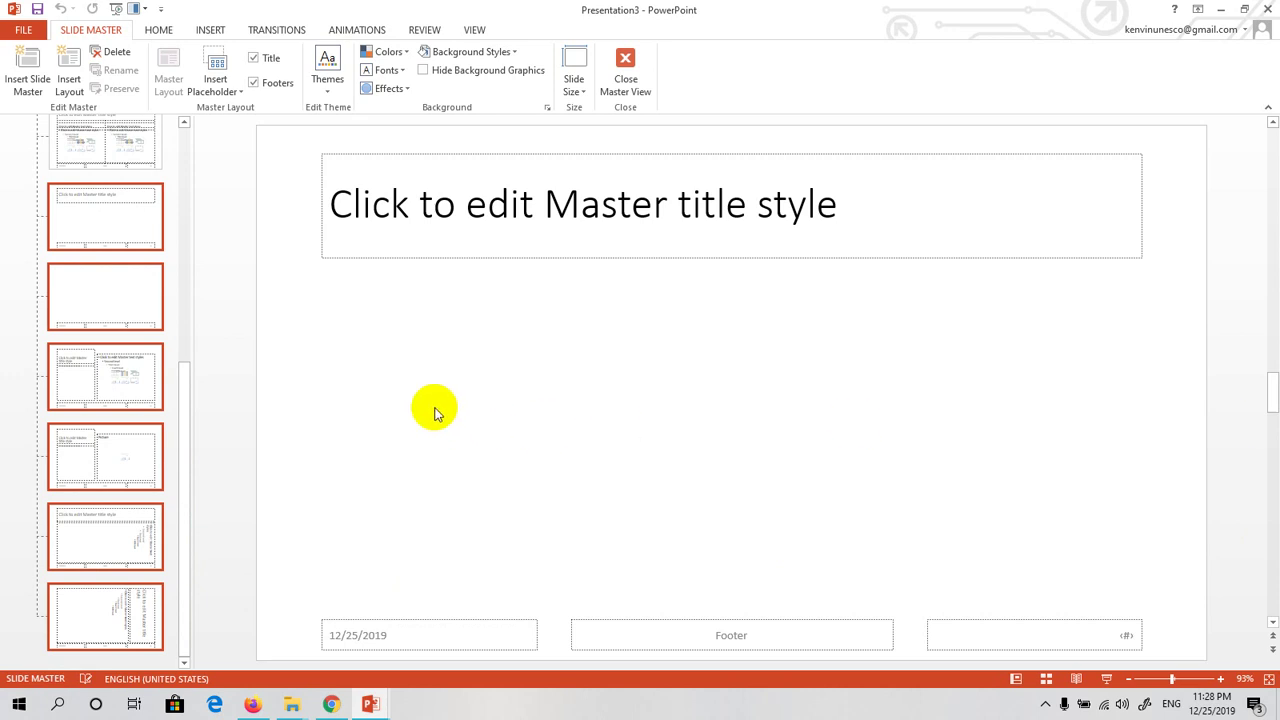
{"action": "left_click", "coordinate": [110, 318]}
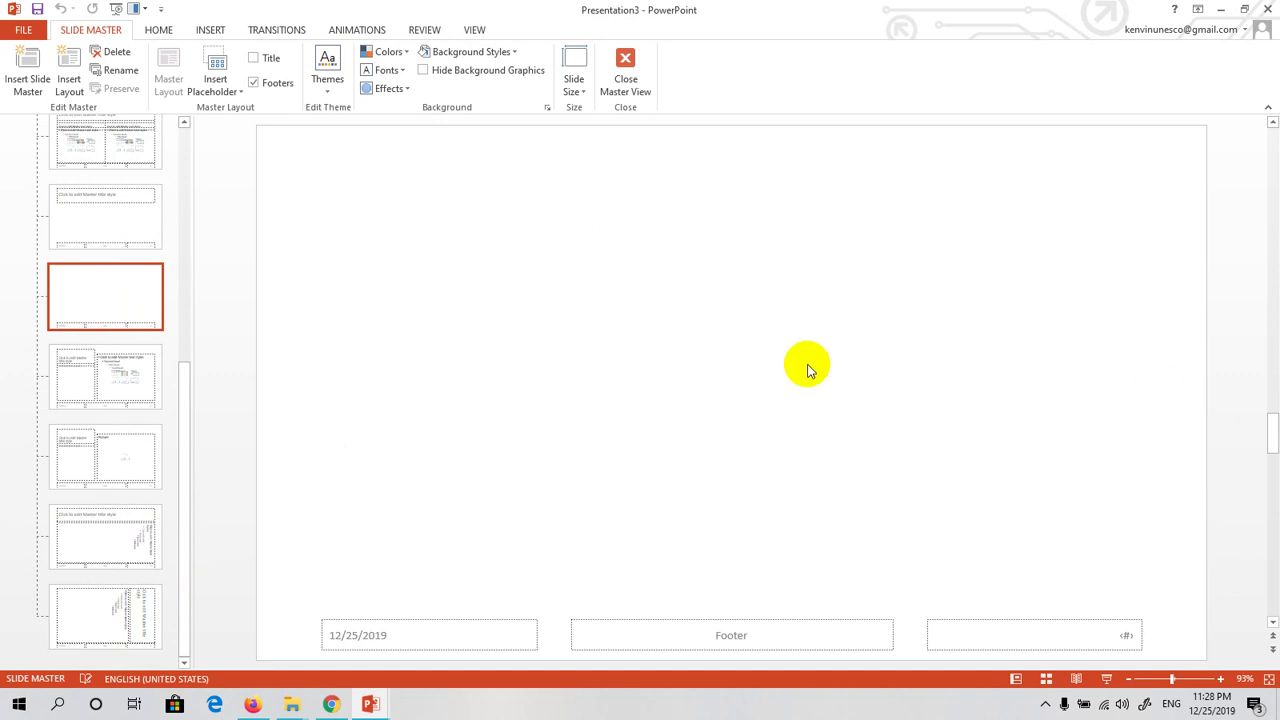
{"action": "left_click", "coordinate": [109, 157]}
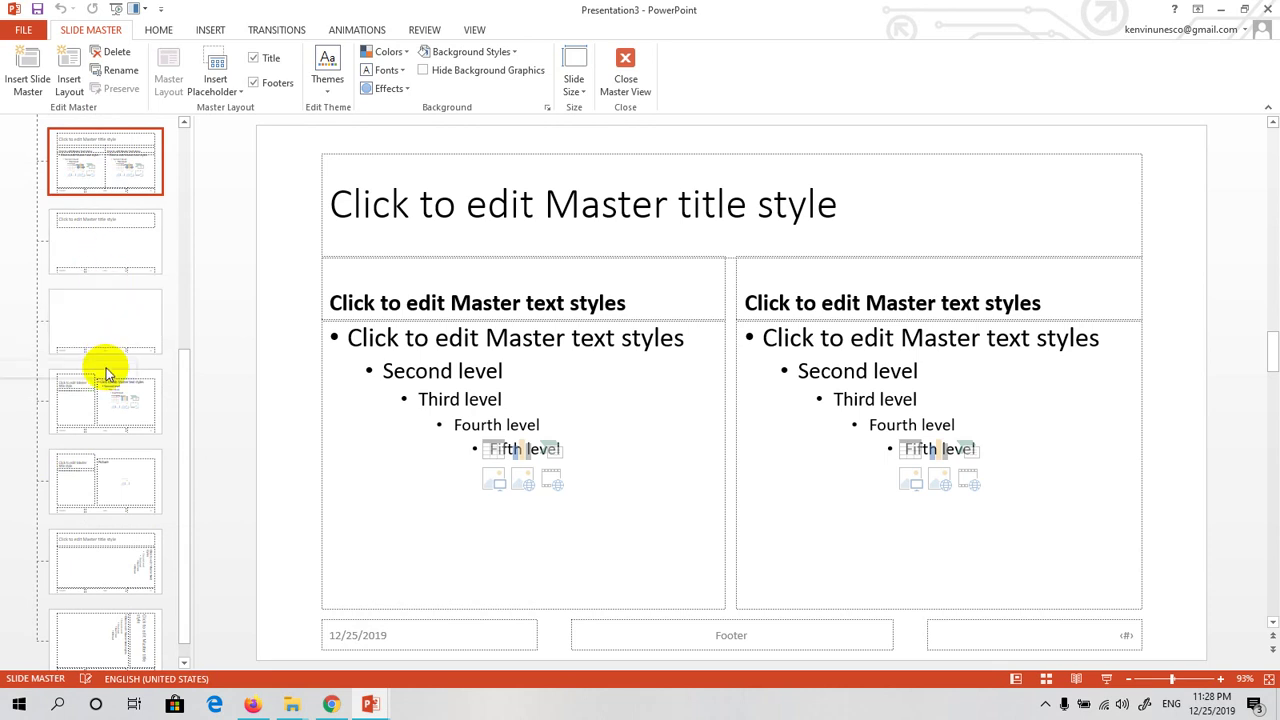
{"action": "left_click", "coordinate": [102, 400]}
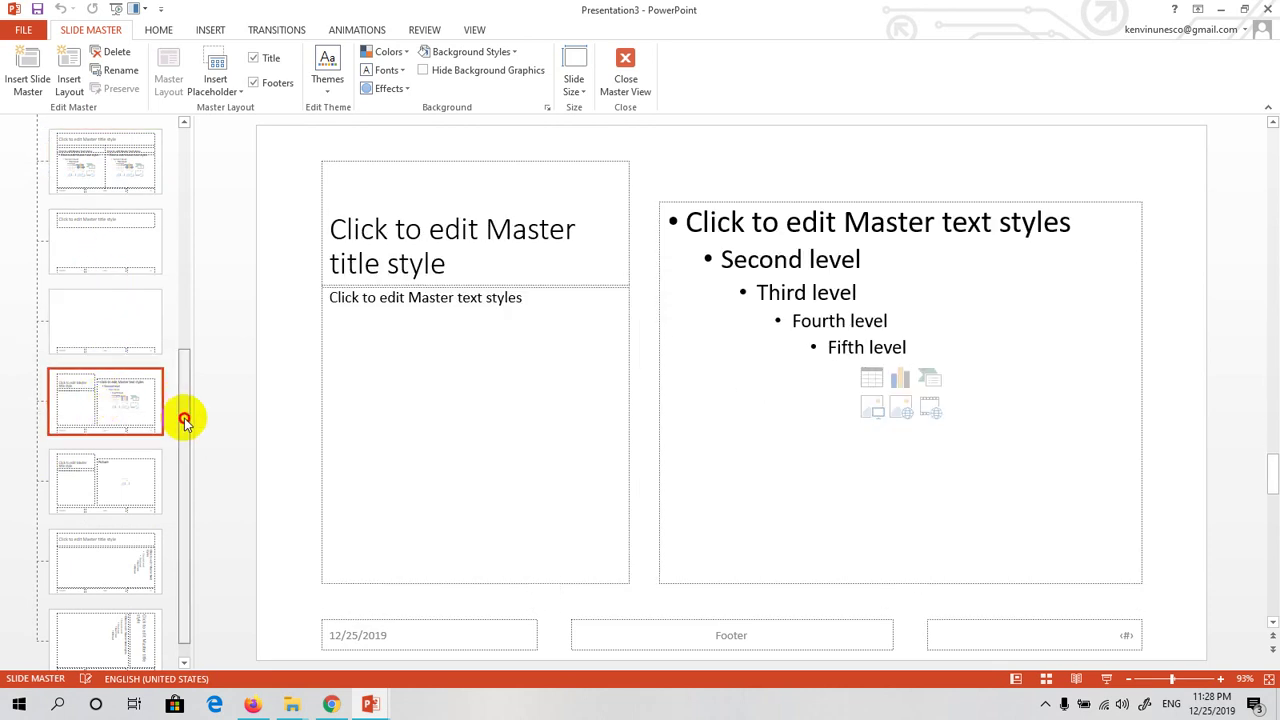
{"action": "left_click_drag", "start_coordinate": [183, 417], "coordinate": [189, 534]}
{"action": "left_click", "coordinate": [117, 612], "text": "shift"}
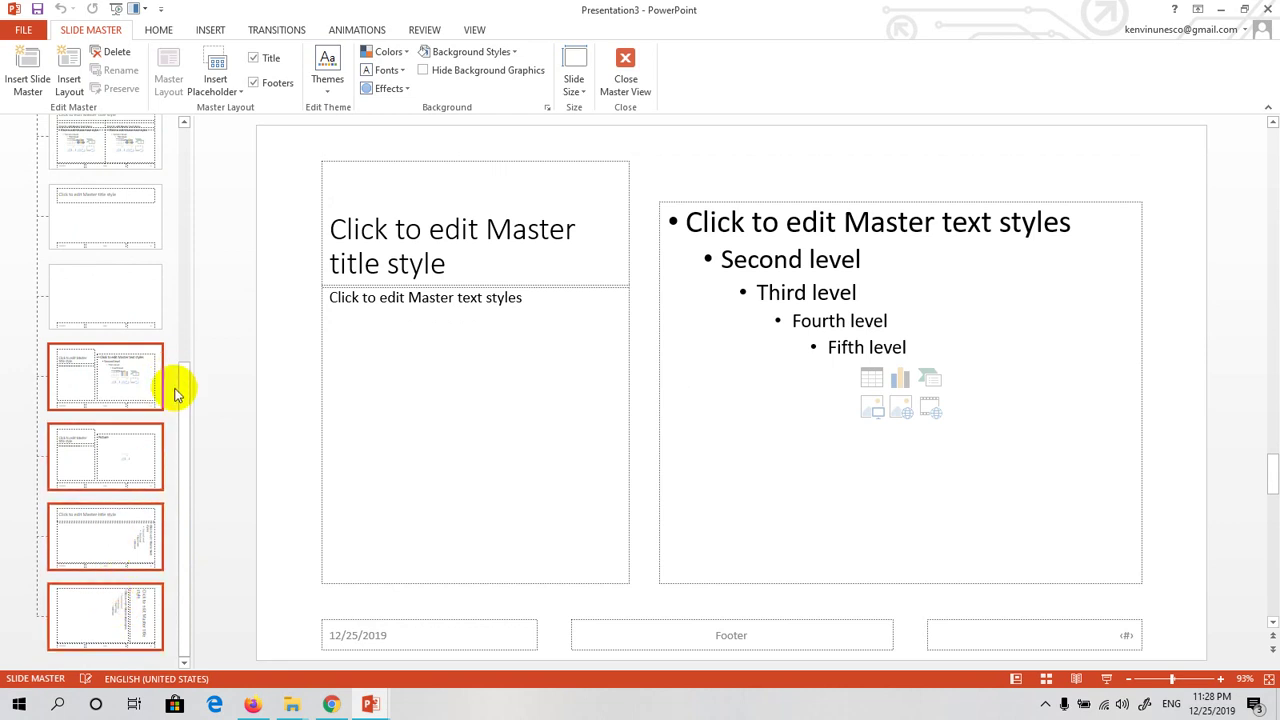
{"action": "left_click_drag", "start_coordinate": [185, 395], "coordinate": [148, 158]}
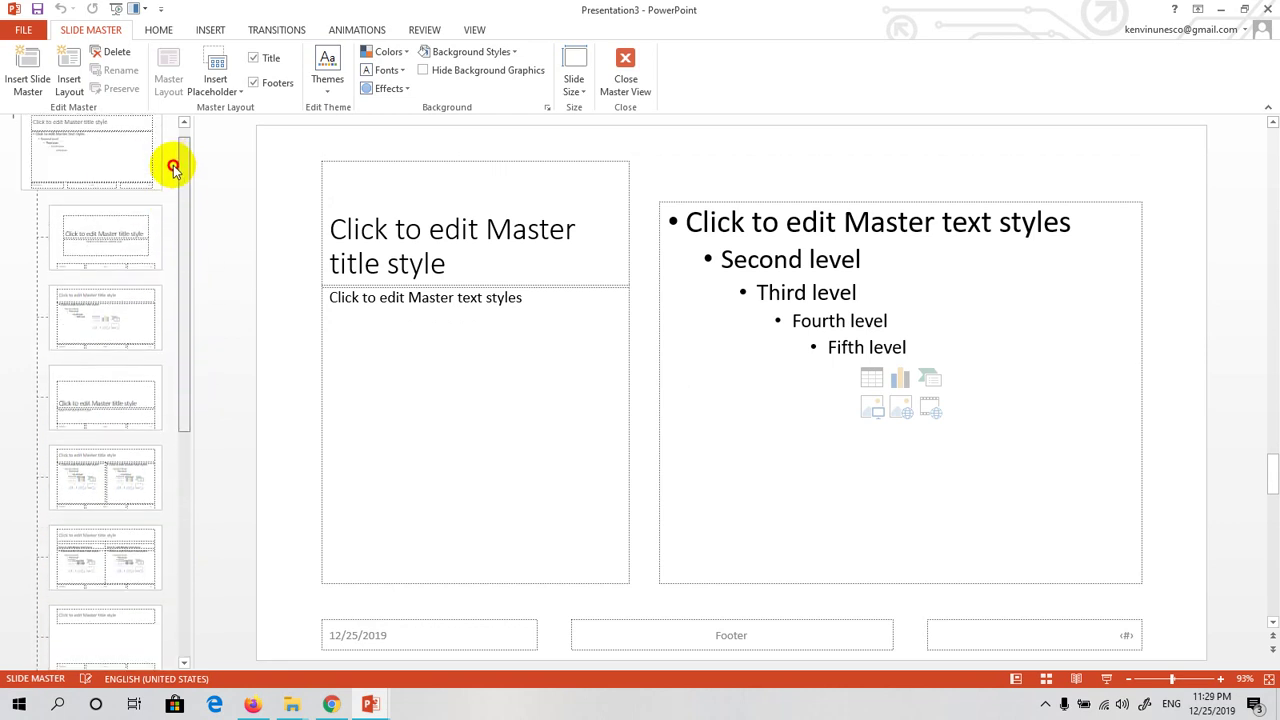
{"action": "left_click", "coordinate": [58, 146]}
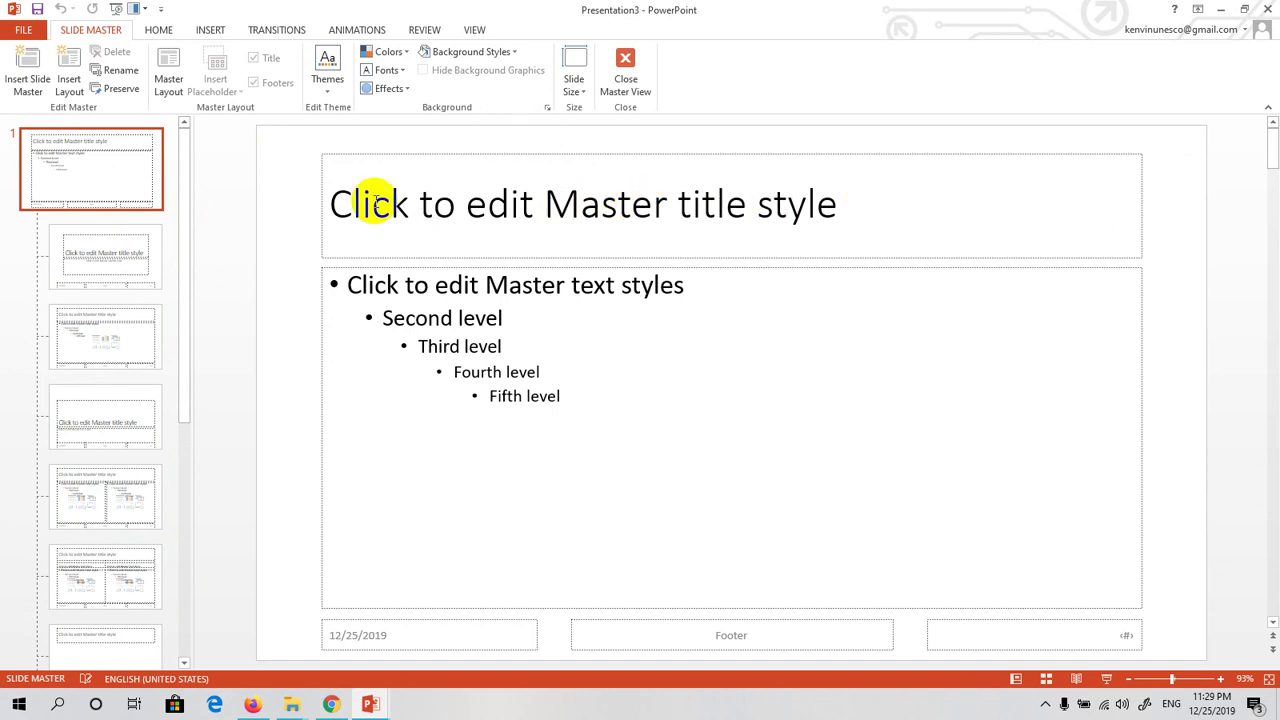
{"action": "left_click", "coordinate": [630, 80]}
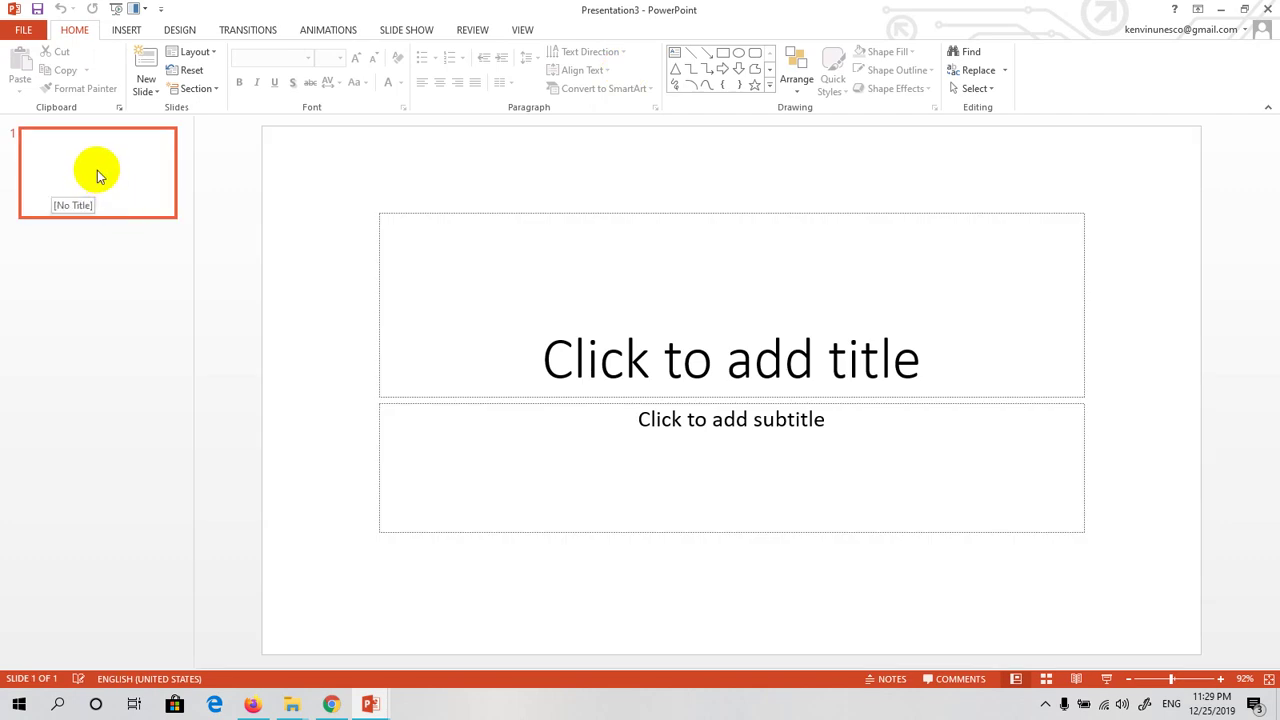
Step: Keep the Title Slide layout and enter the title 'Phòng chống bão lụt'
{"action": "left_click", "coordinate": [663, 357]}
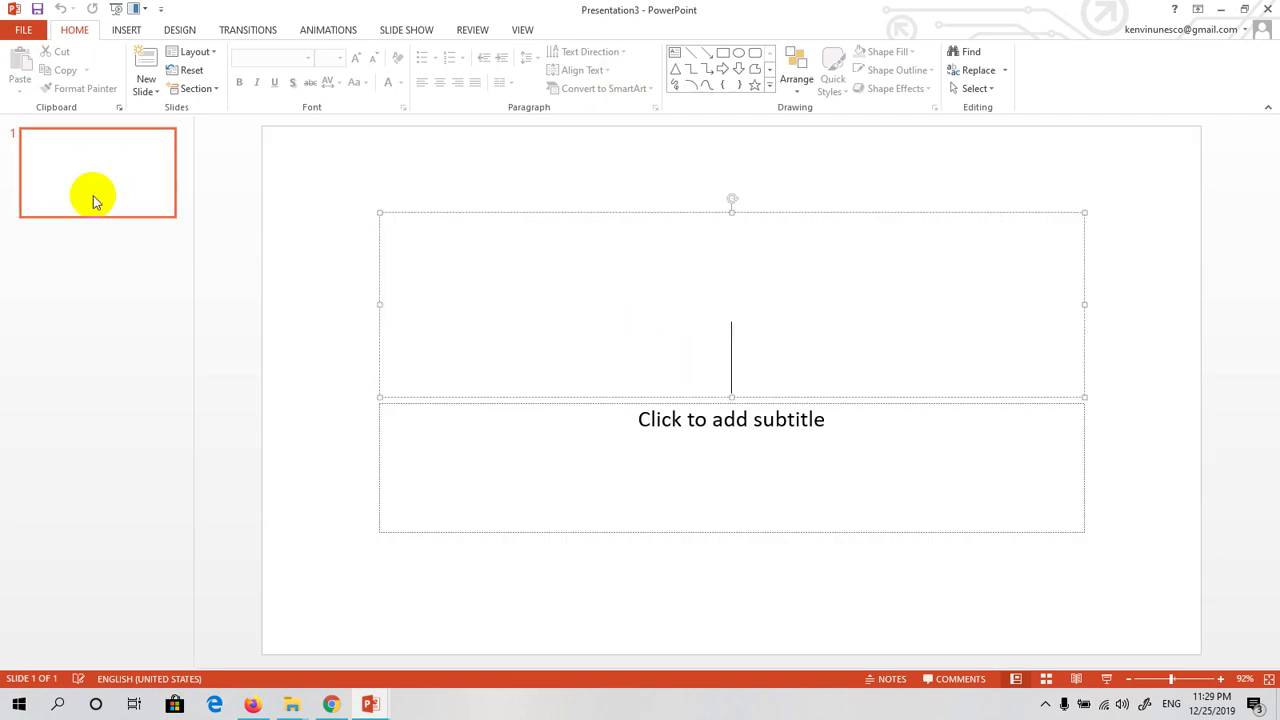
{"action": "right_click", "coordinate": [91, 185]}
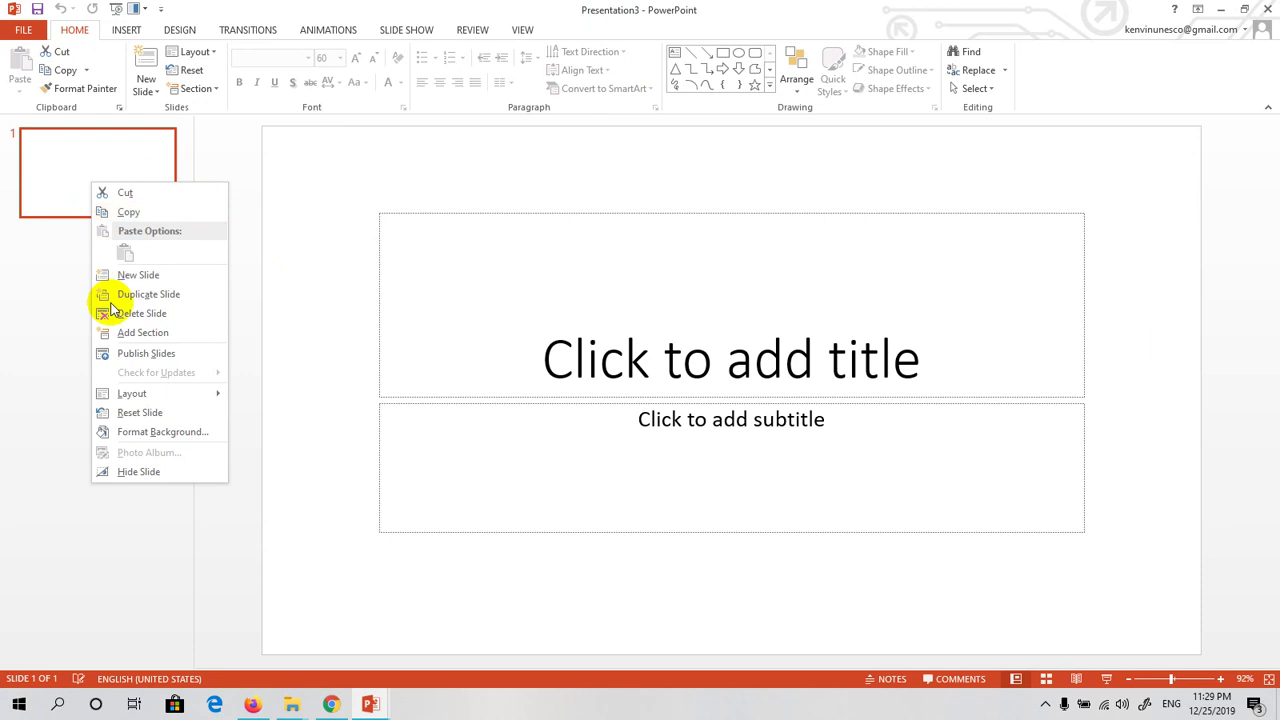
{"action": "mouse_move", "coordinate": [132, 393]}
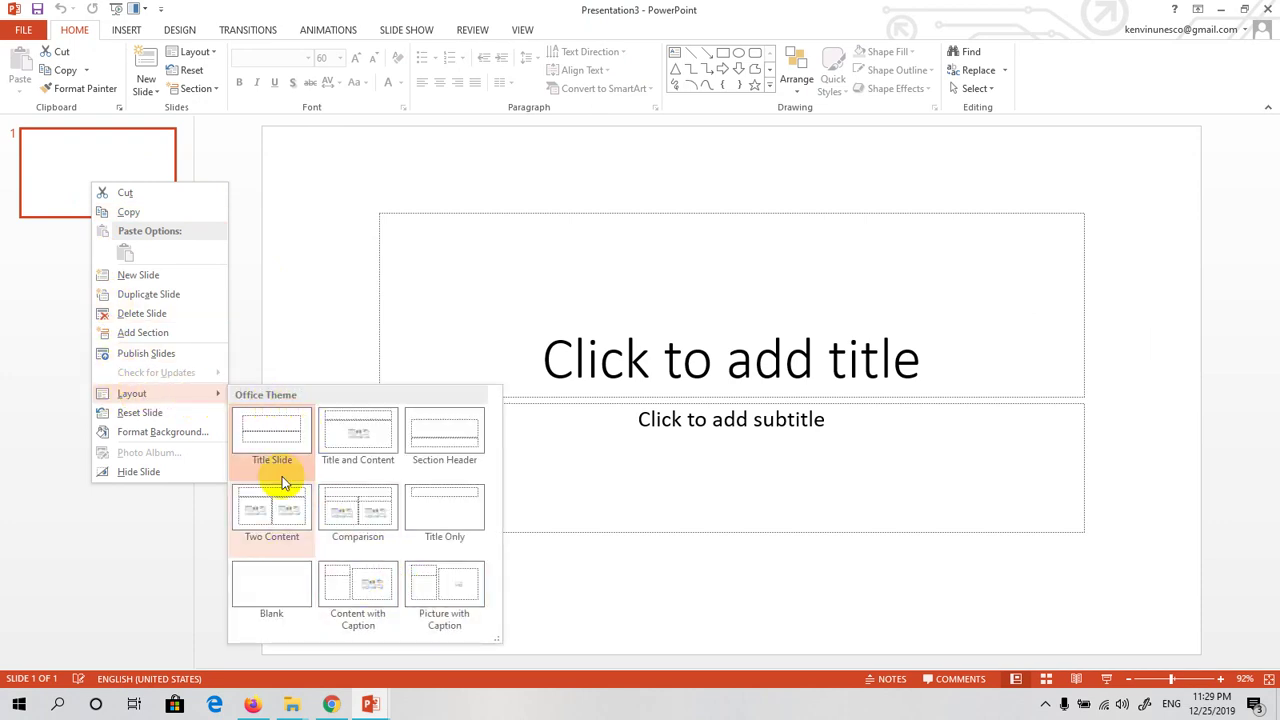
{"action": "left_click", "coordinate": [272, 441]}
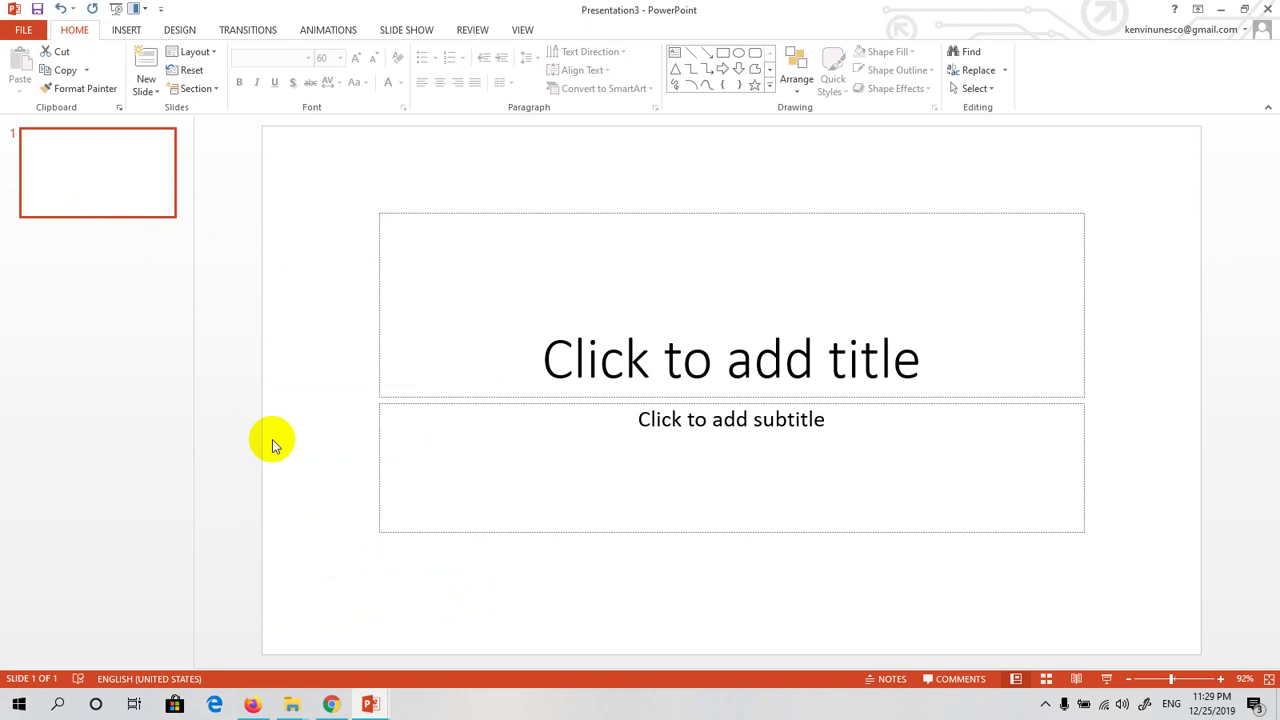
{"action": "left_click", "coordinate": [712, 362]}
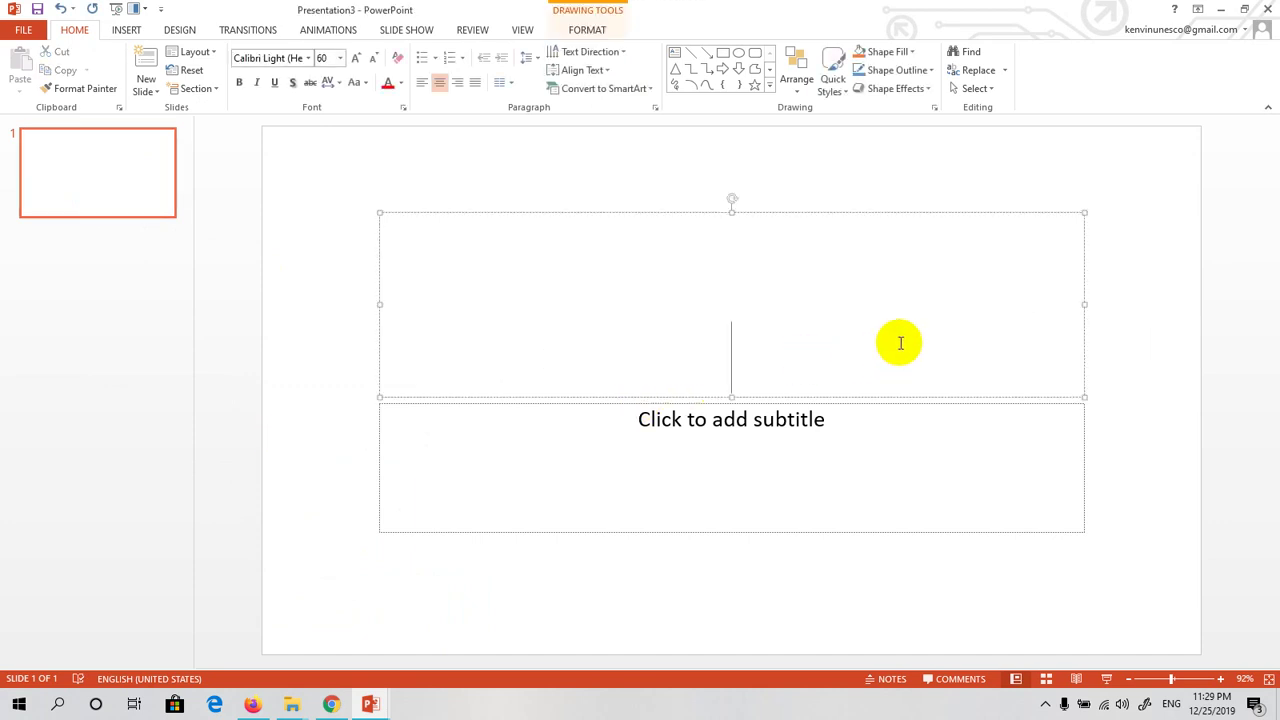
{"action": "type", "text": "Pho"}
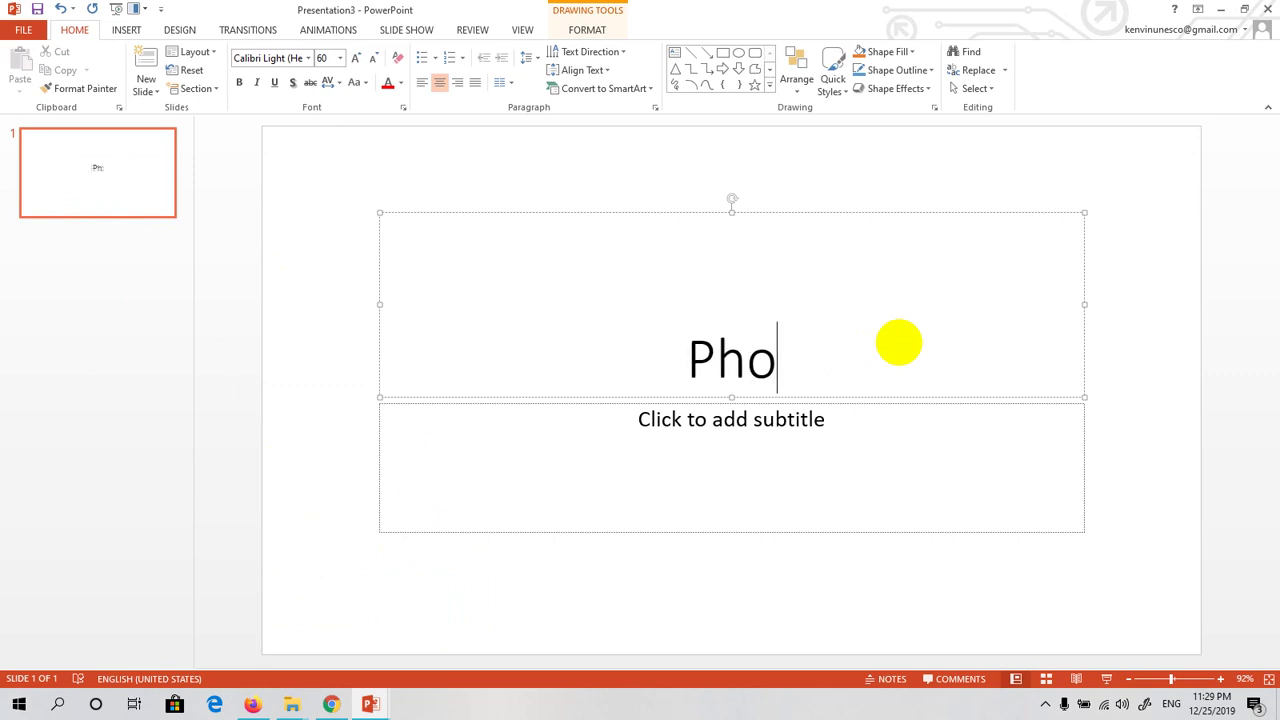
{"action": "type", "text": "ngf choo"}
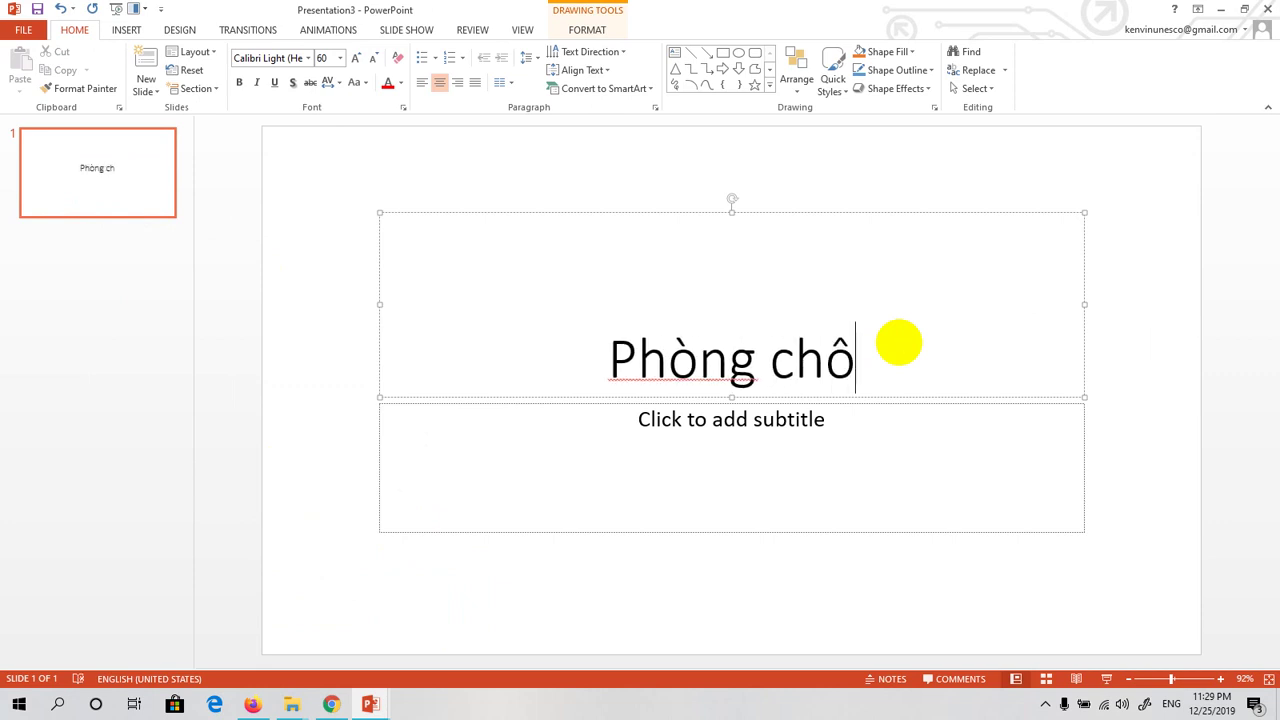
{"action": "type", "text": "ngs baox"}
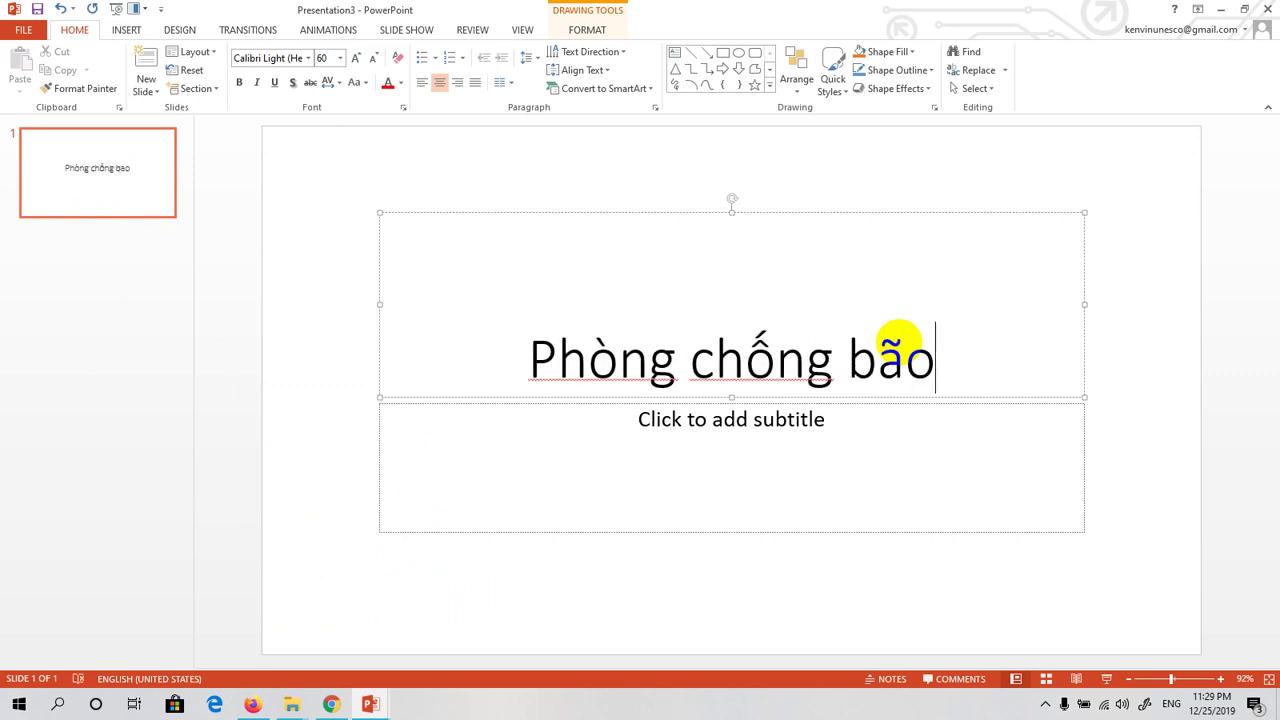
{"action": "type", "text": " lut"}
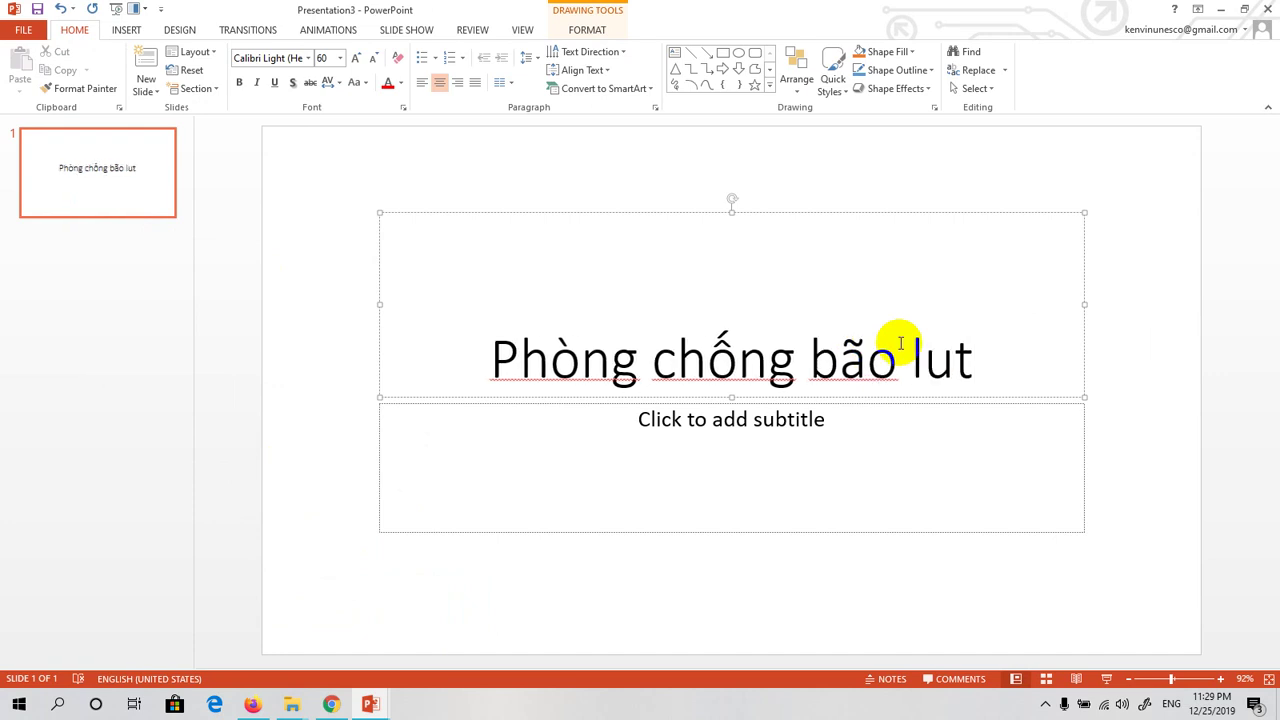
Step: Move the title box higher, color the title red, and leave the subtitle empty
{"action": "left_click", "coordinate": [880, 470]}
{"action": "left_click", "coordinate": [485, 355]}
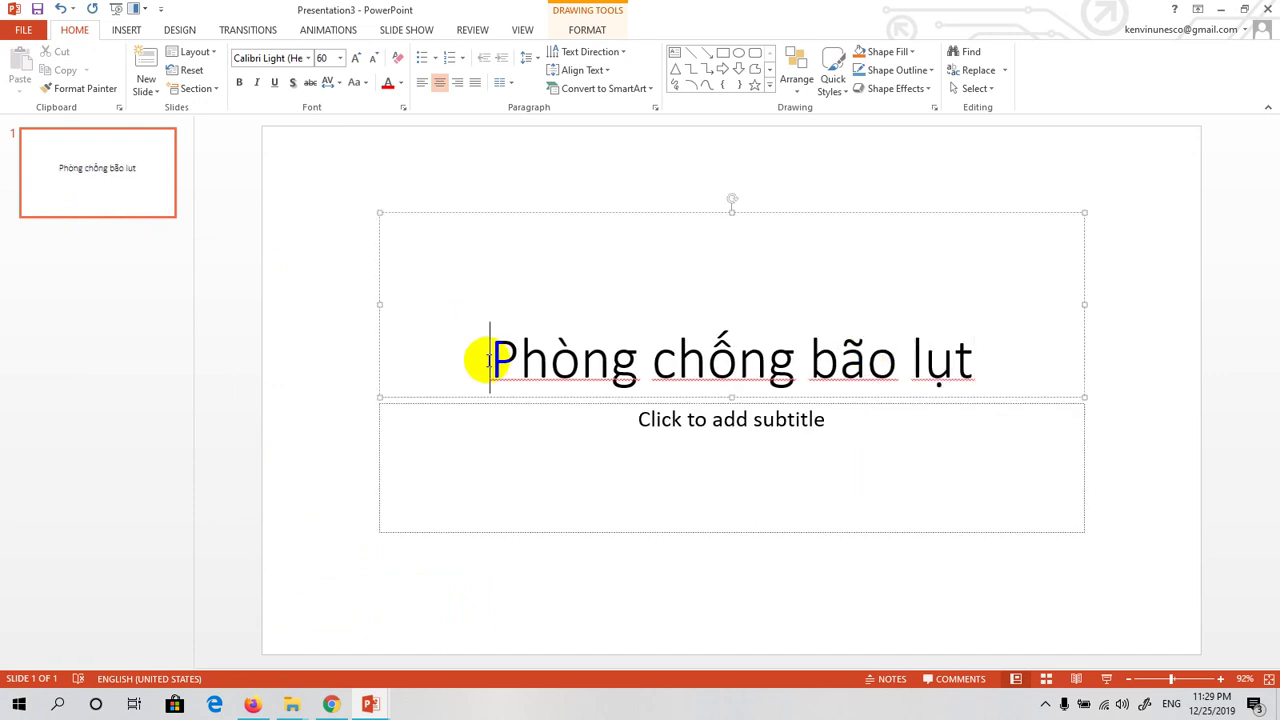
{"action": "left_click_drag", "start_coordinate": [589, 212], "coordinate": [588, 140]}
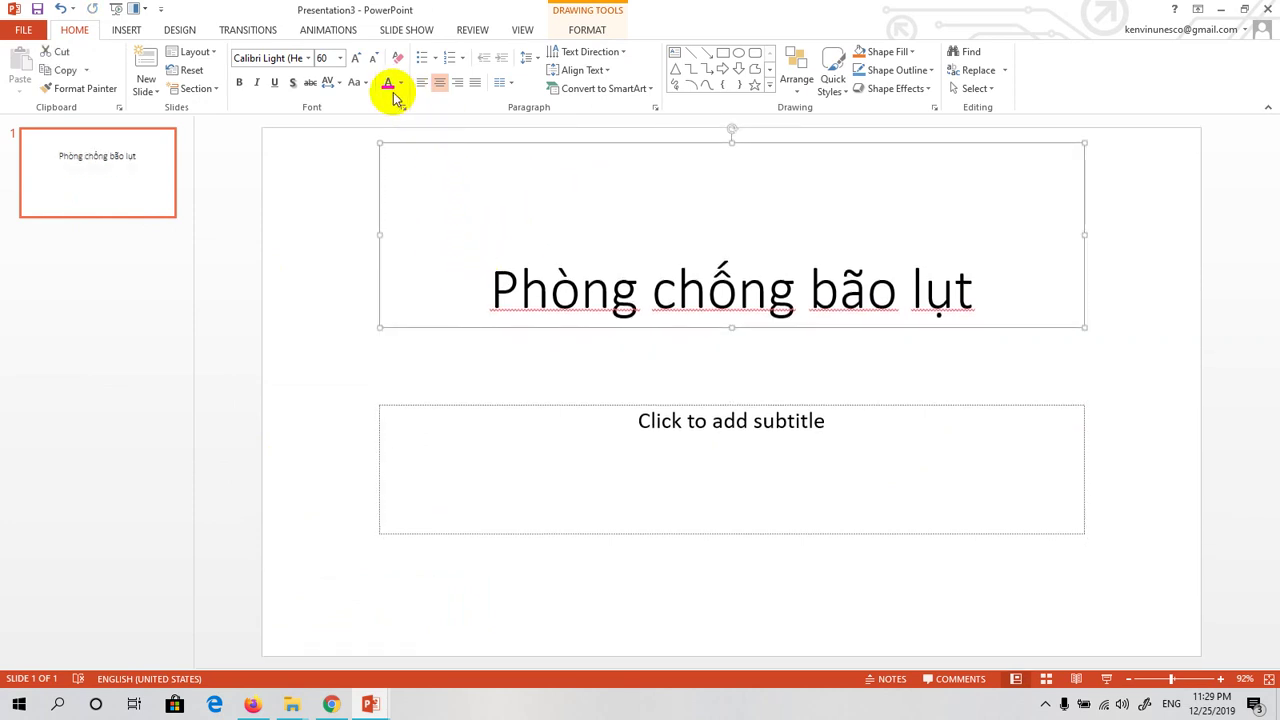
{"action": "left_click_drag", "start_coordinate": [491, 291], "coordinate": [975, 297]}
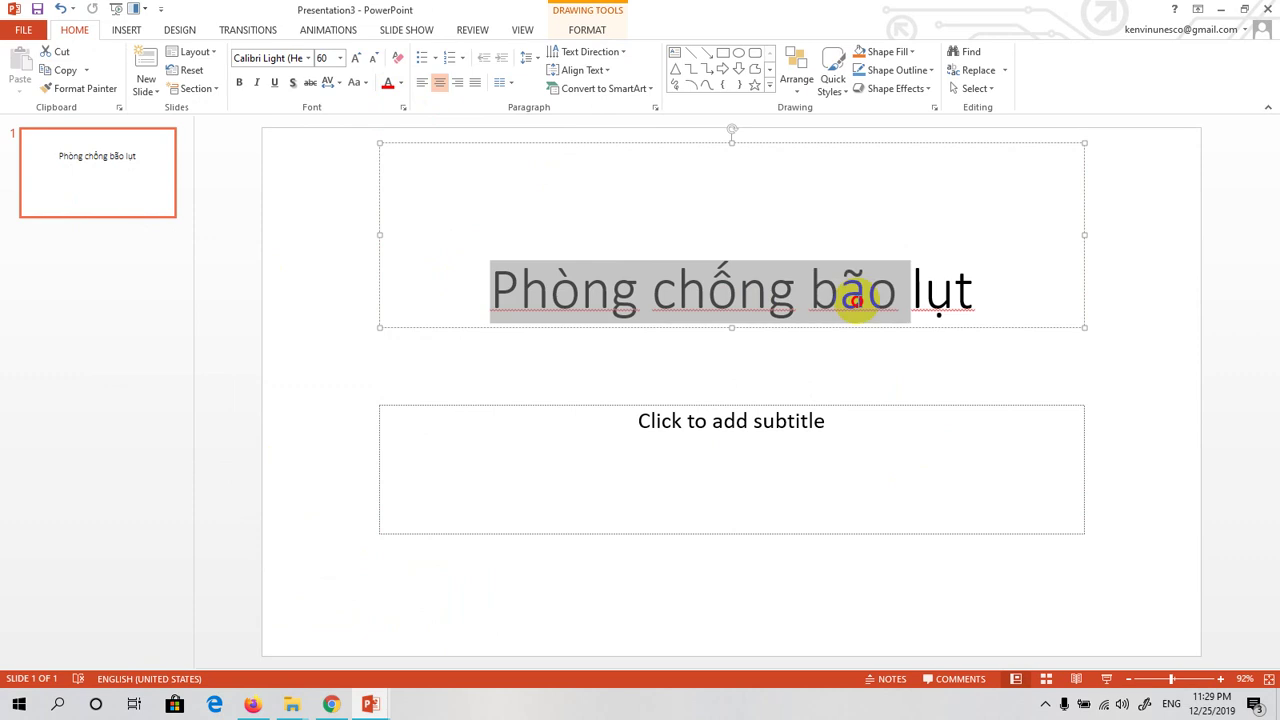
{"action": "left_click", "coordinate": [400, 83]}
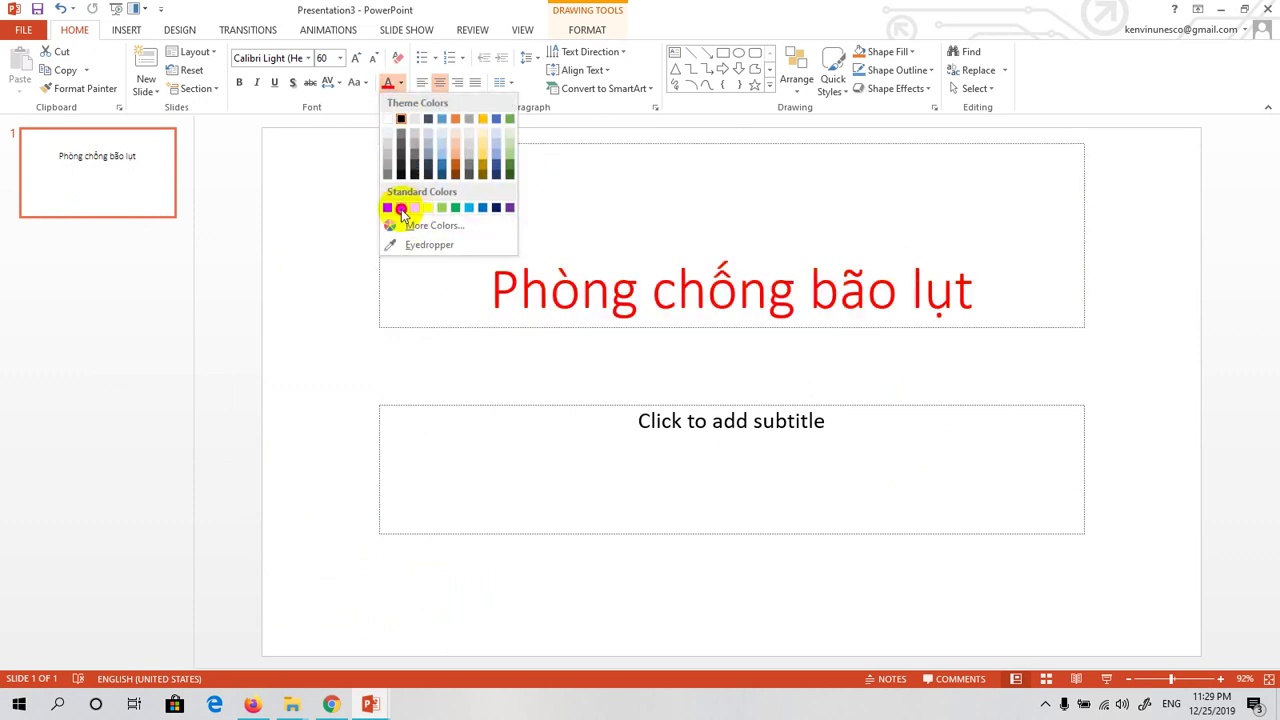
{"action": "left_click", "coordinate": [400, 207]}
{"action": "left_click", "coordinate": [545, 426]}
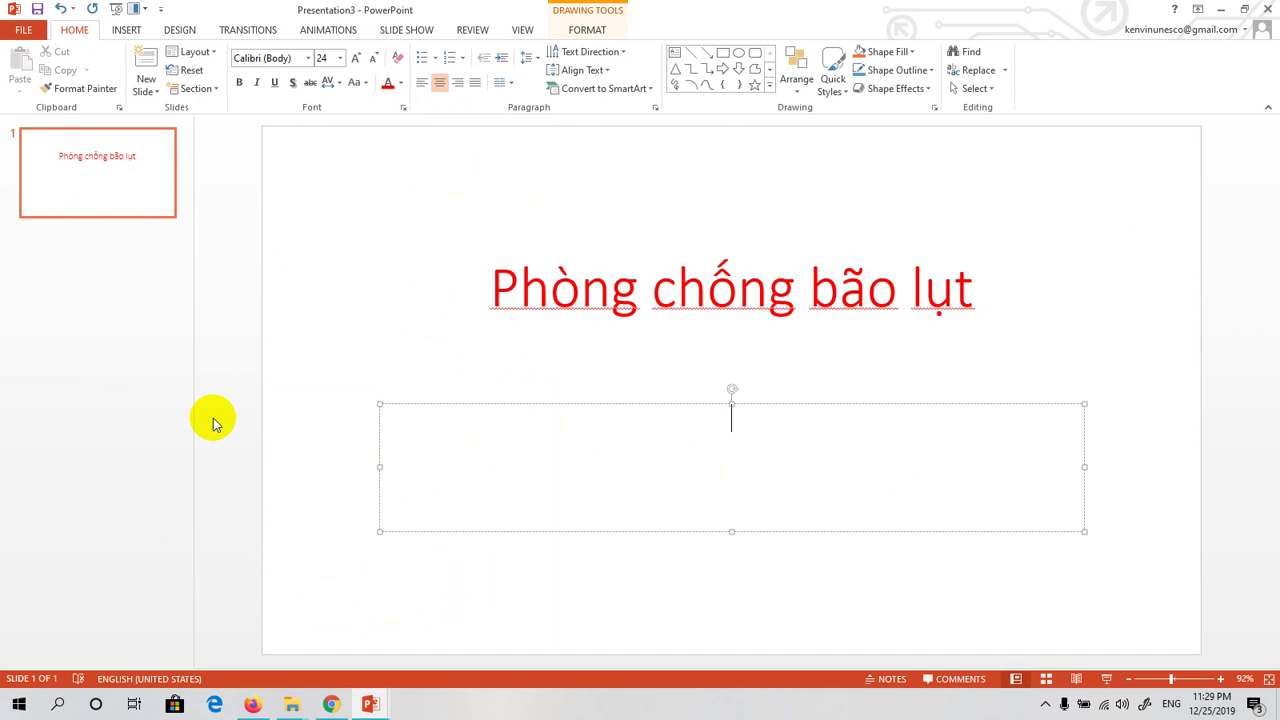
{"action": "left_click", "coordinate": [220, 368]}
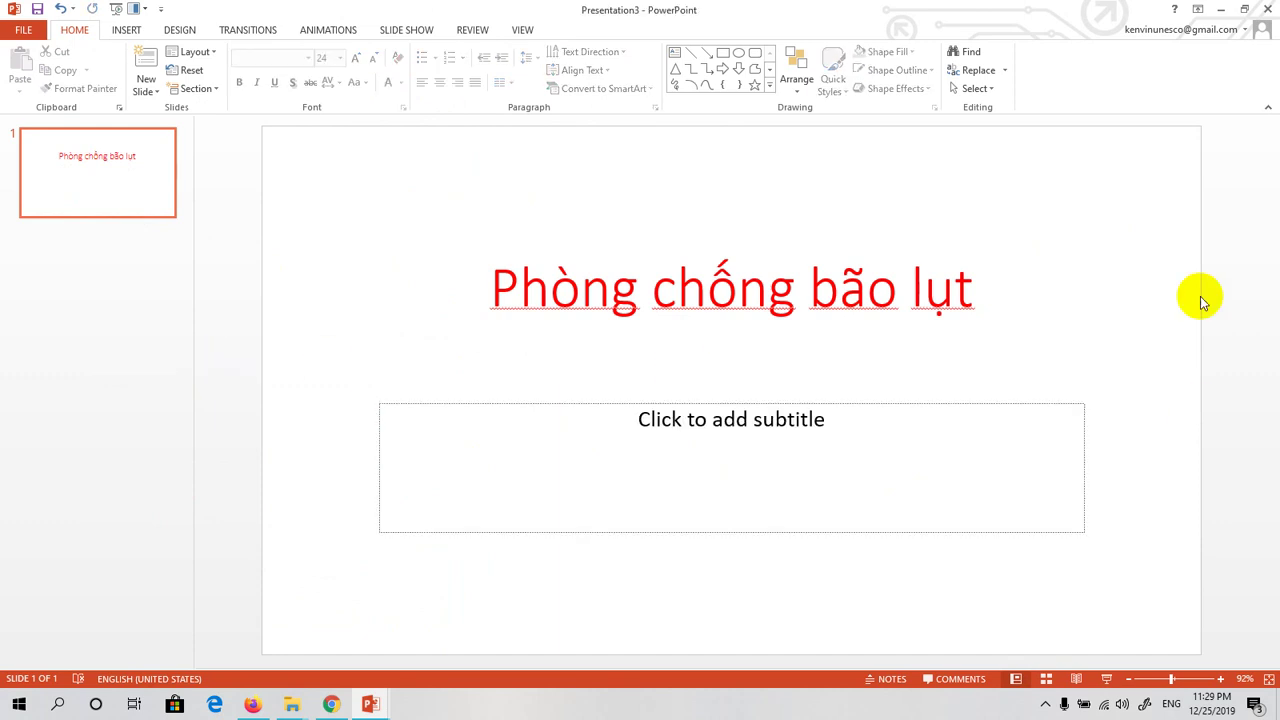
Step: Add a Title and Content slide 2 titled 'Thông báo cơn bão chuẩn bị đi qua'
{"action": "right_click", "coordinate": [99, 285]}
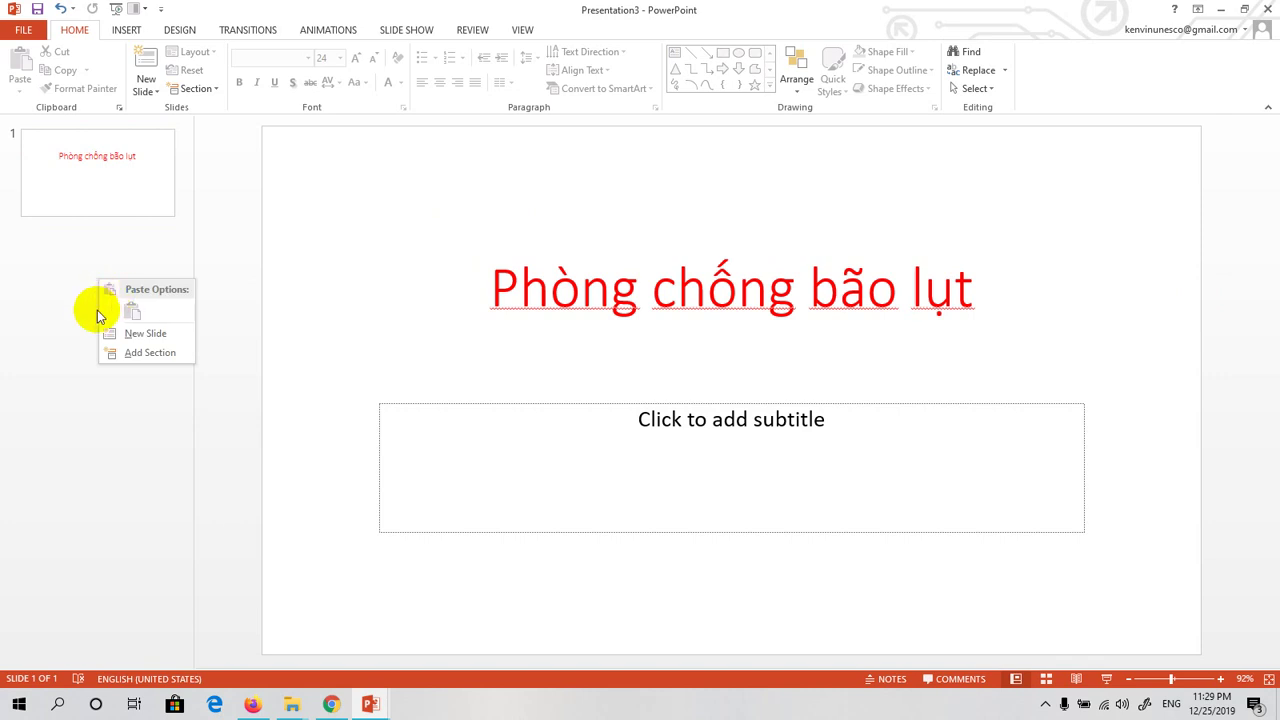
{"action": "left_click", "coordinate": [130, 336]}
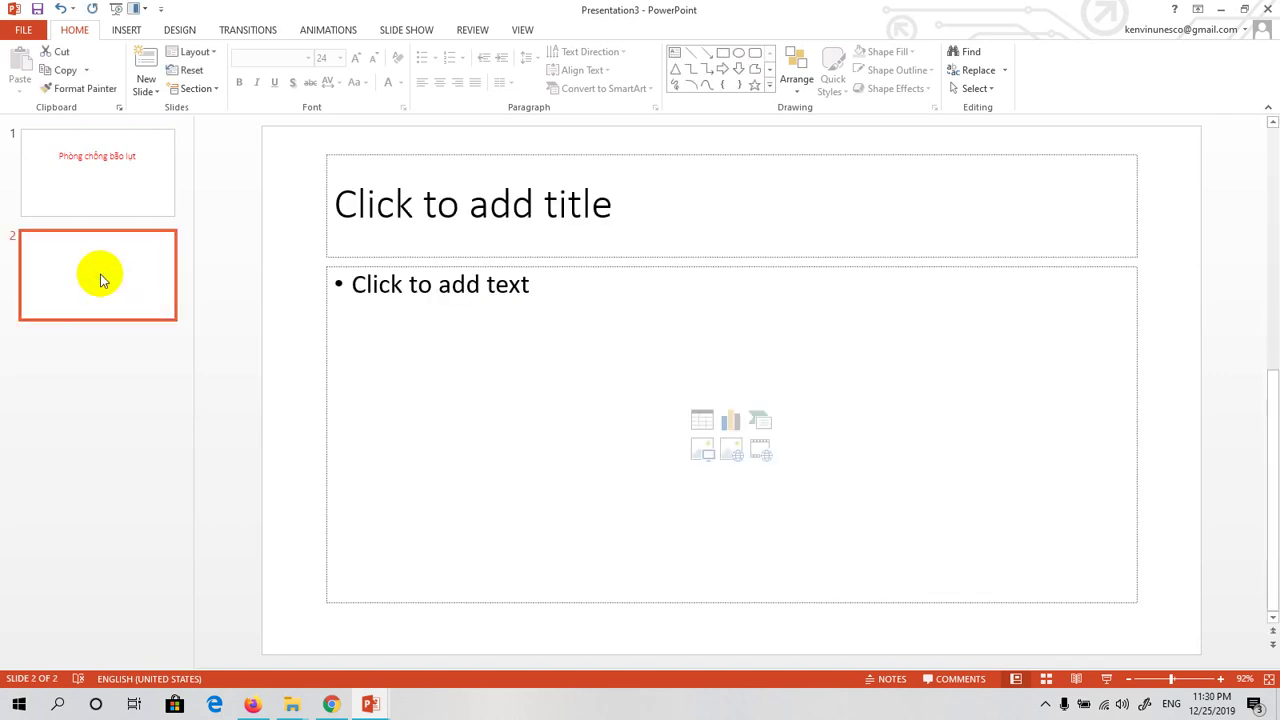
{"action": "right_click", "coordinate": [101, 277]}
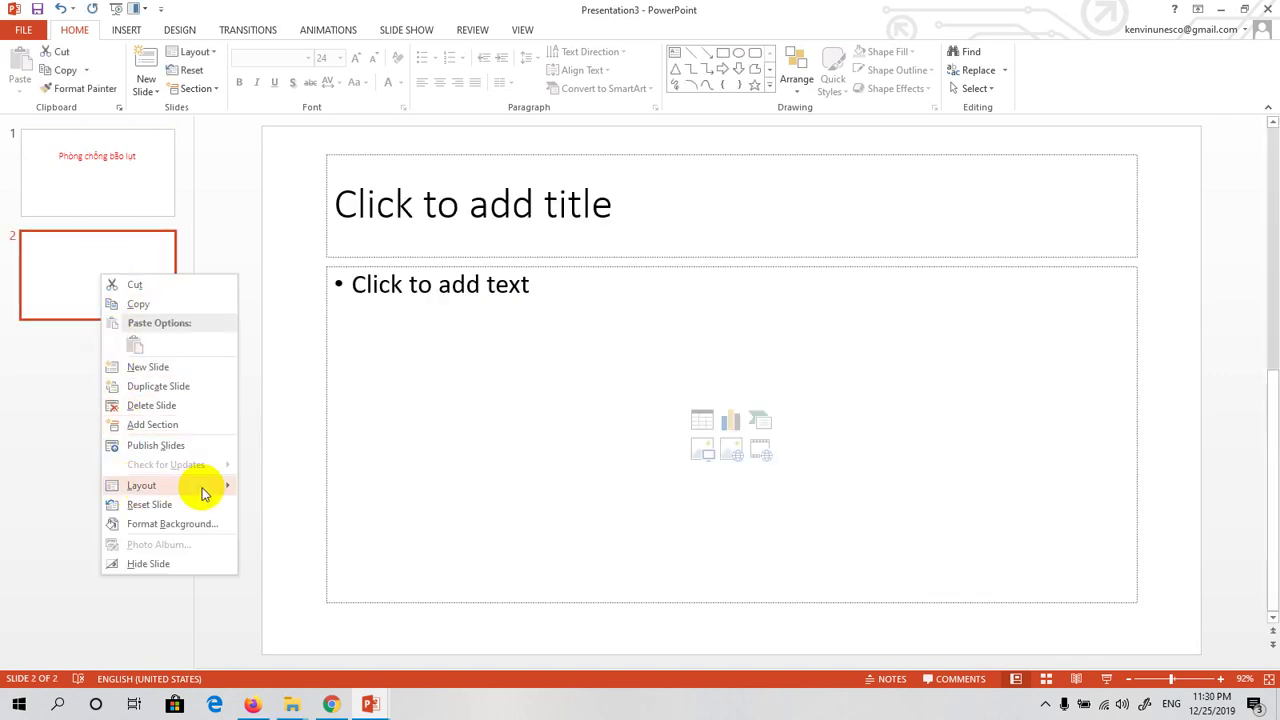
{"action": "mouse_move", "coordinate": [142, 485]}
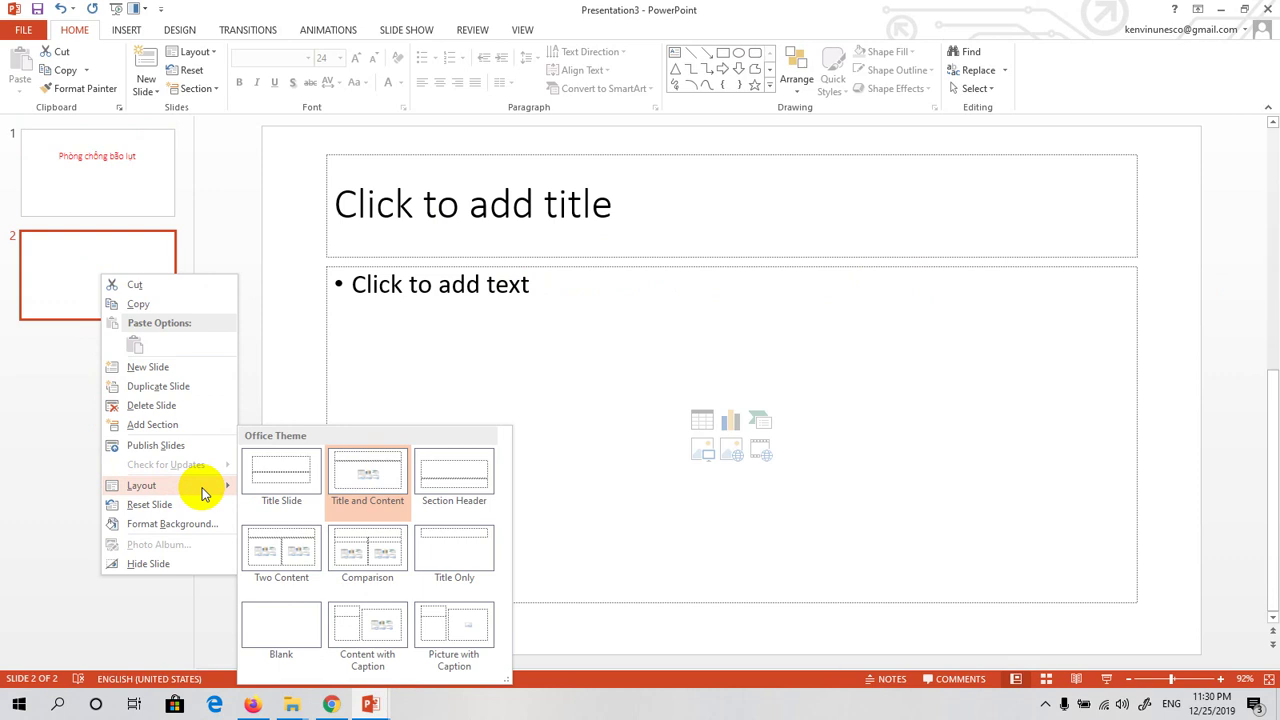
{"action": "left_click", "coordinate": [361, 477]}
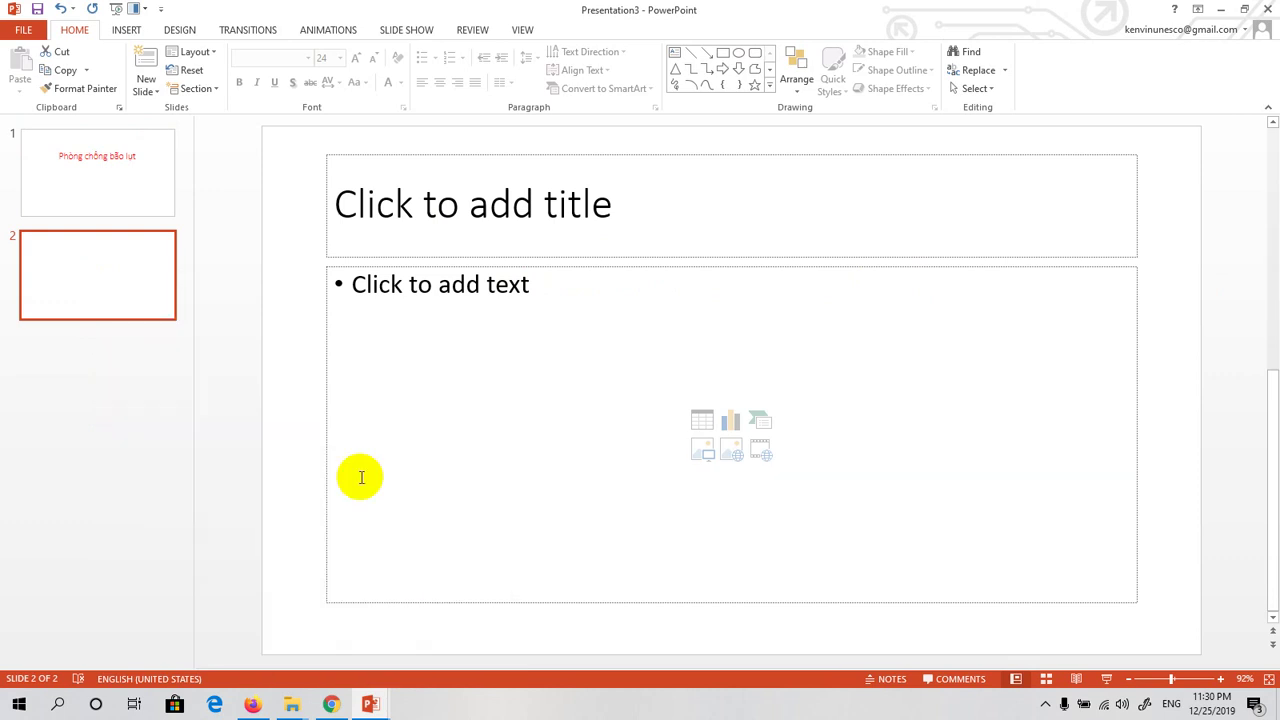
{"action": "left_click", "coordinate": [613, 205]}
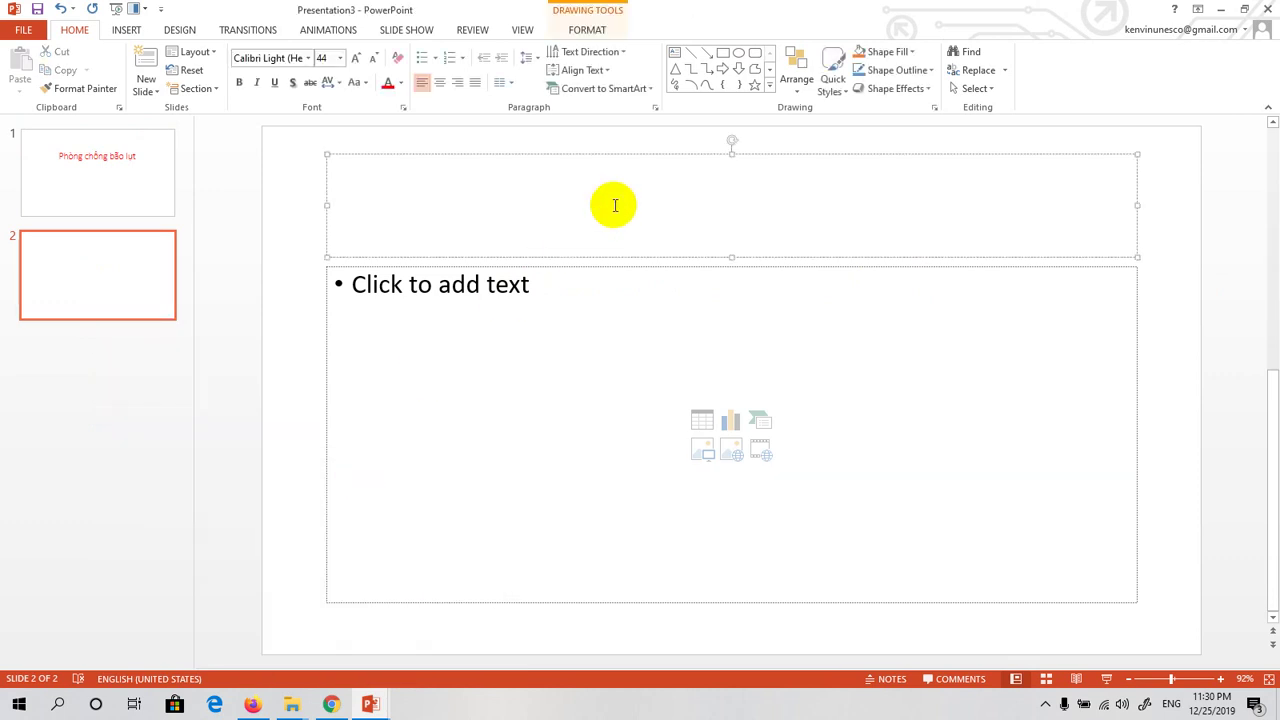
{"action": "type", "text": "Th"}
{"action": "type", "text": "ông b"}
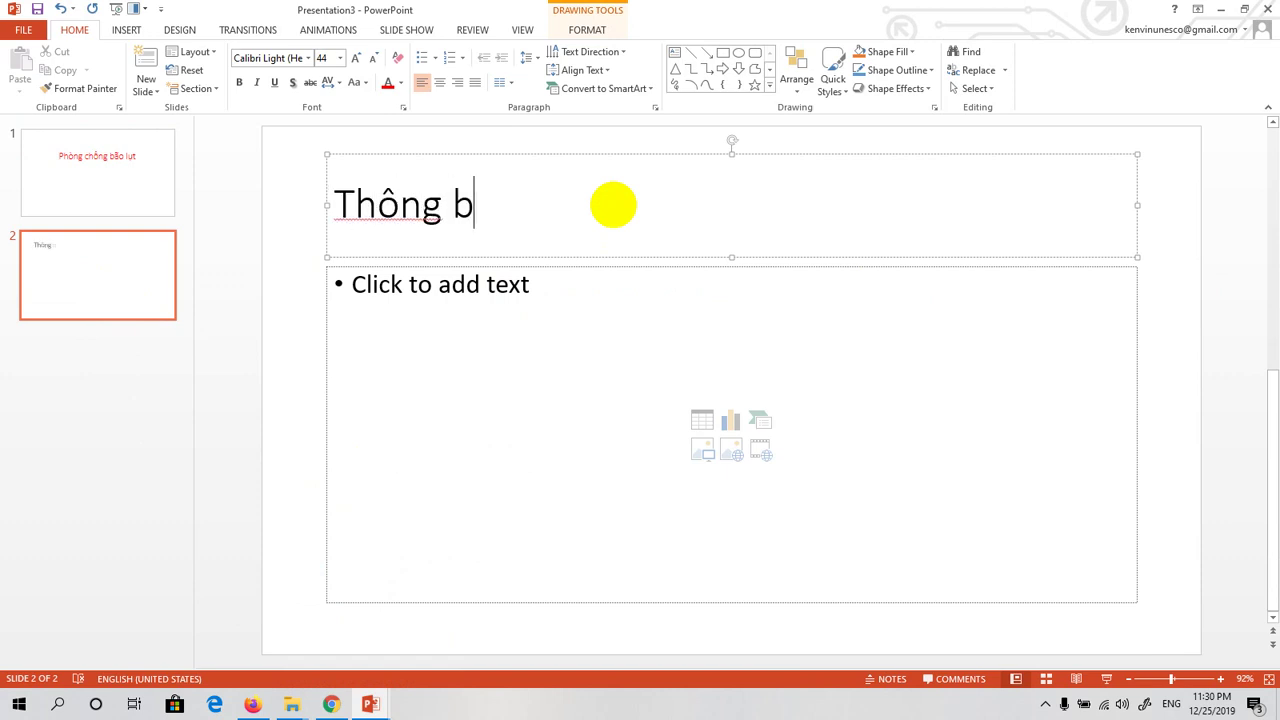
{"action": "type", "text": "áo"}
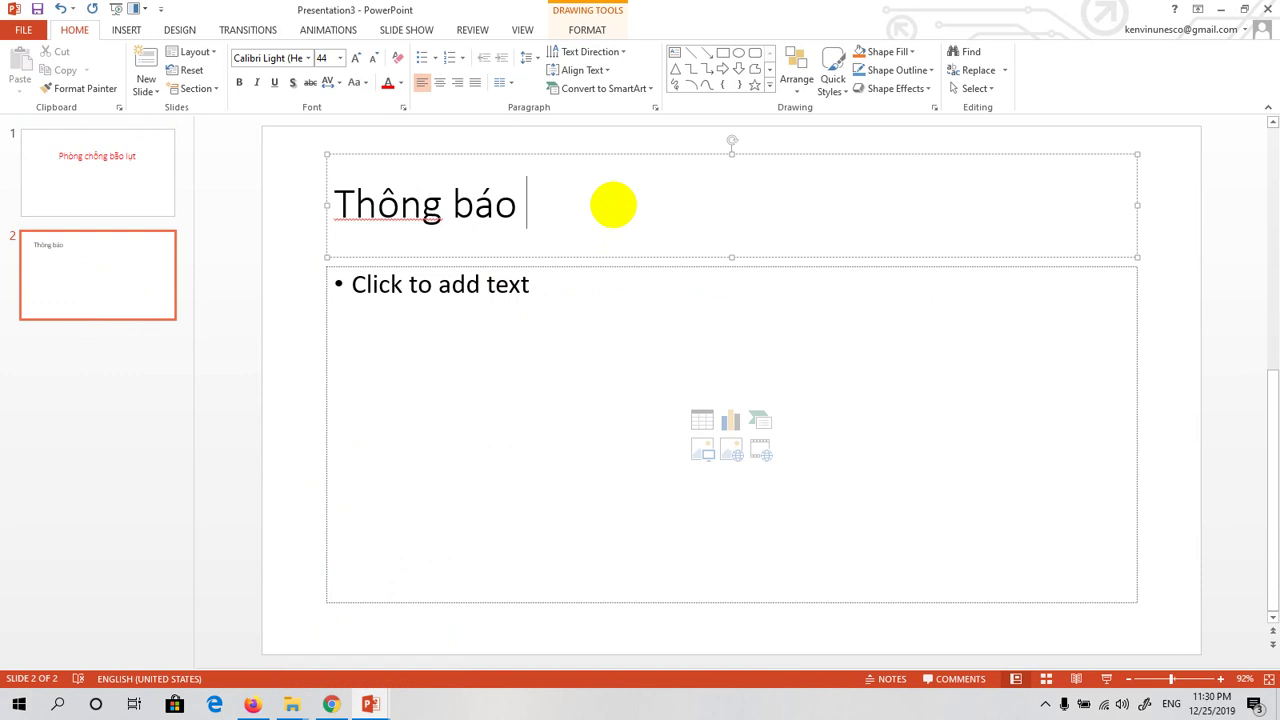
{"action": "type", "text": "cơn"}
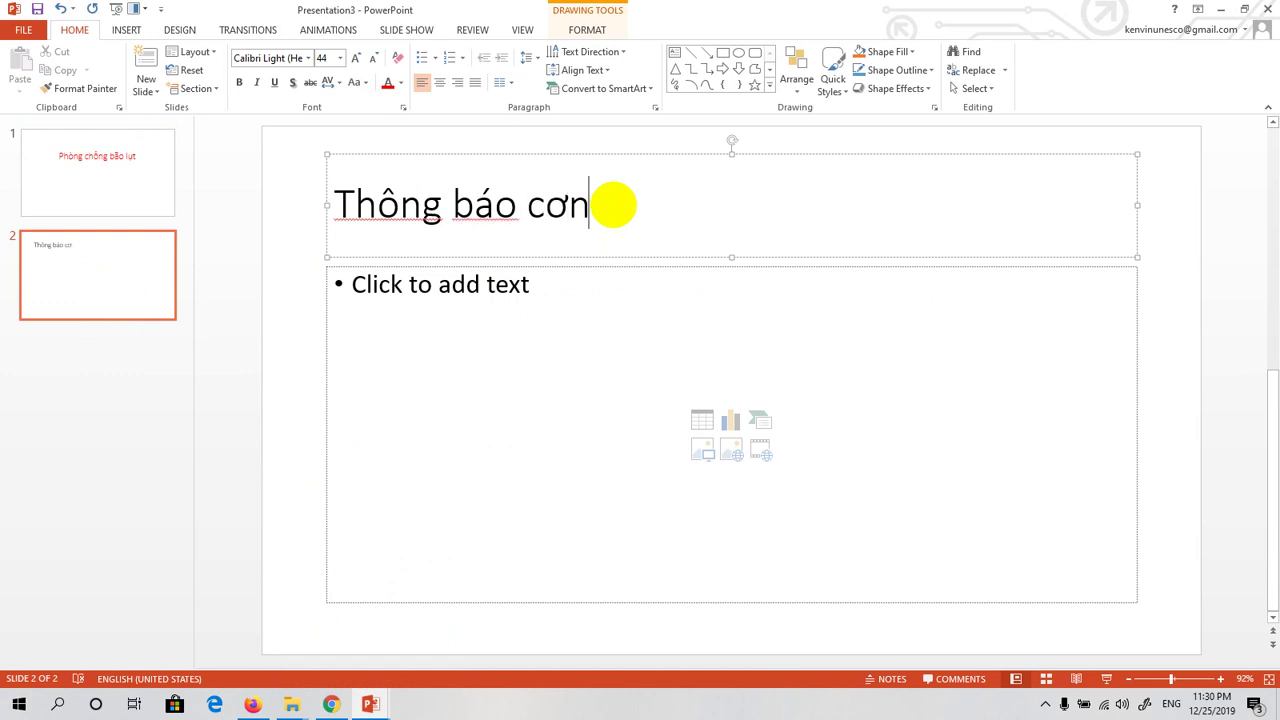
{"action": "type", "text": " bao"}
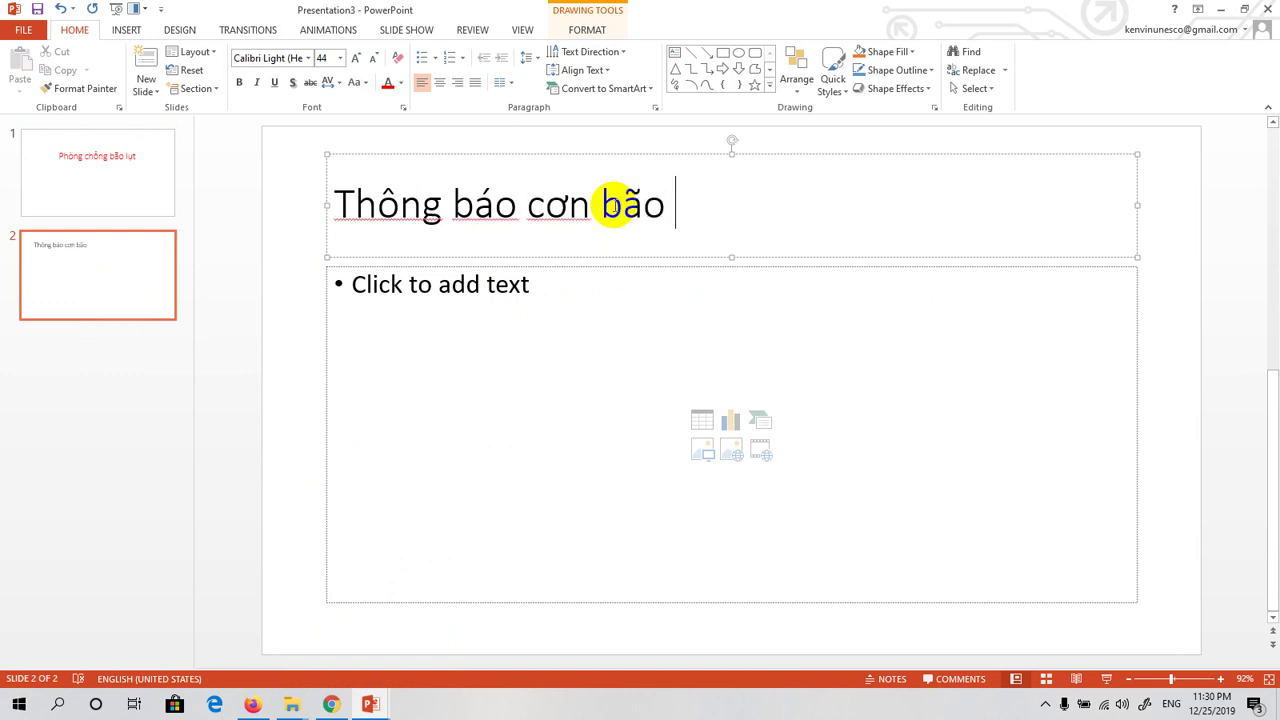
{"action": "type", "text": "chua"}
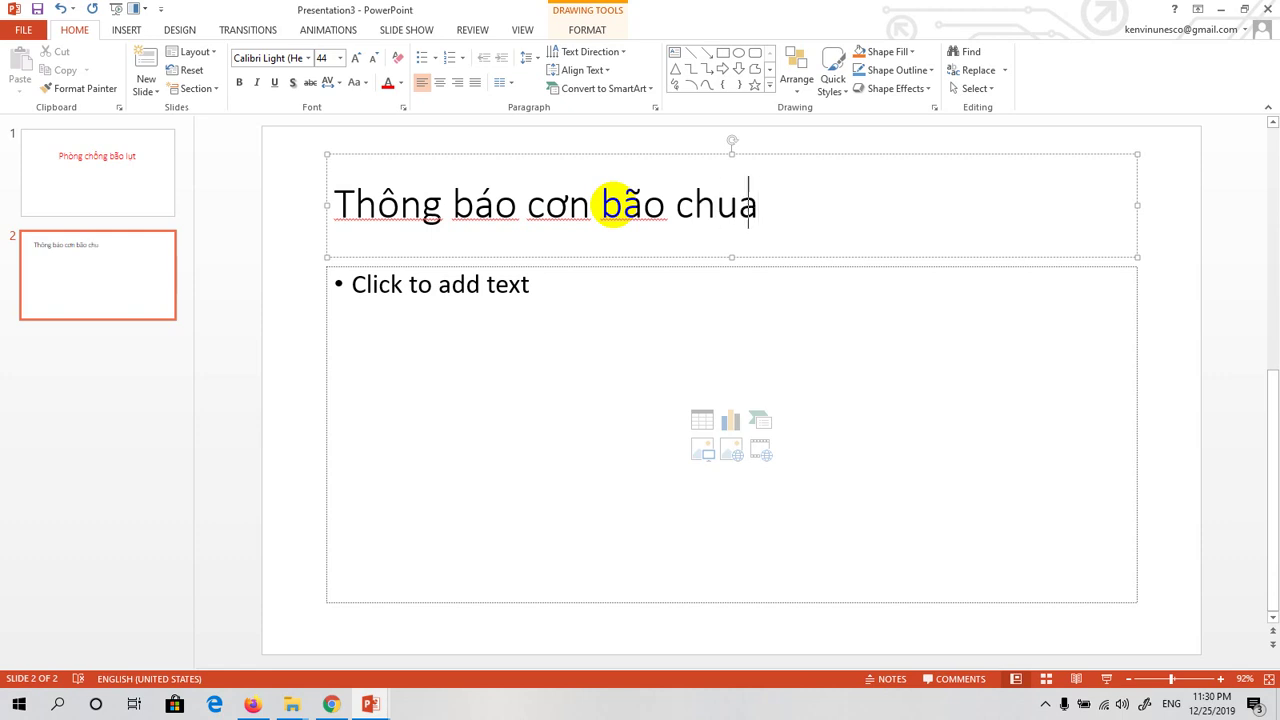
{"action": "type", "text": "ânbij d"}
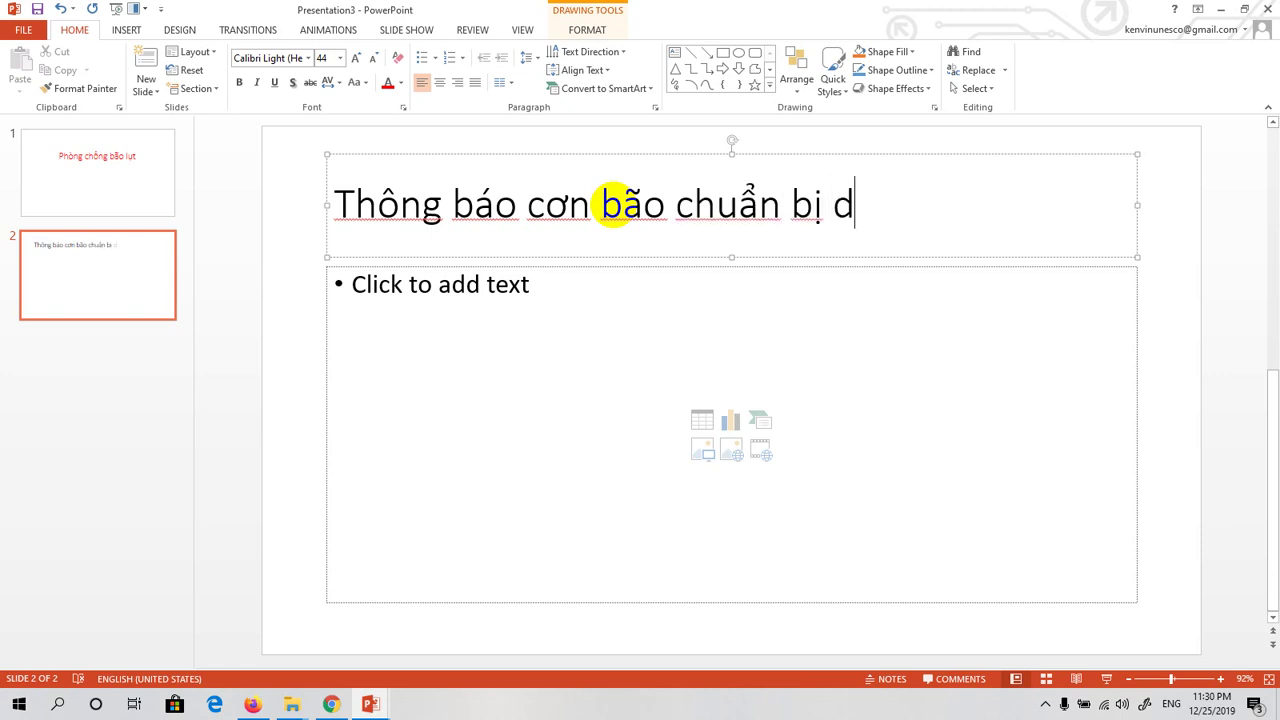
{"action": "type", "text": "qua"}
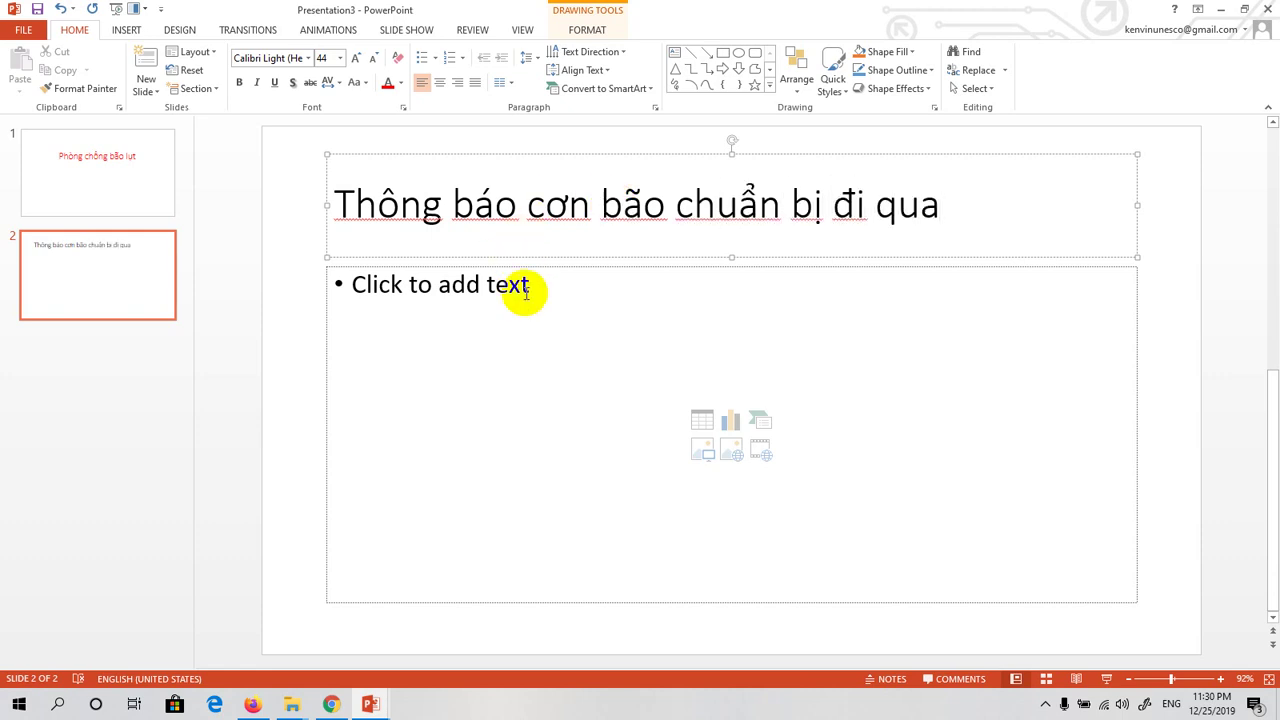
Step: Type bullet points on slide 2 about the storm-affected regions and provinces
{"action": "left_click", "coordinate": [541, 294]}
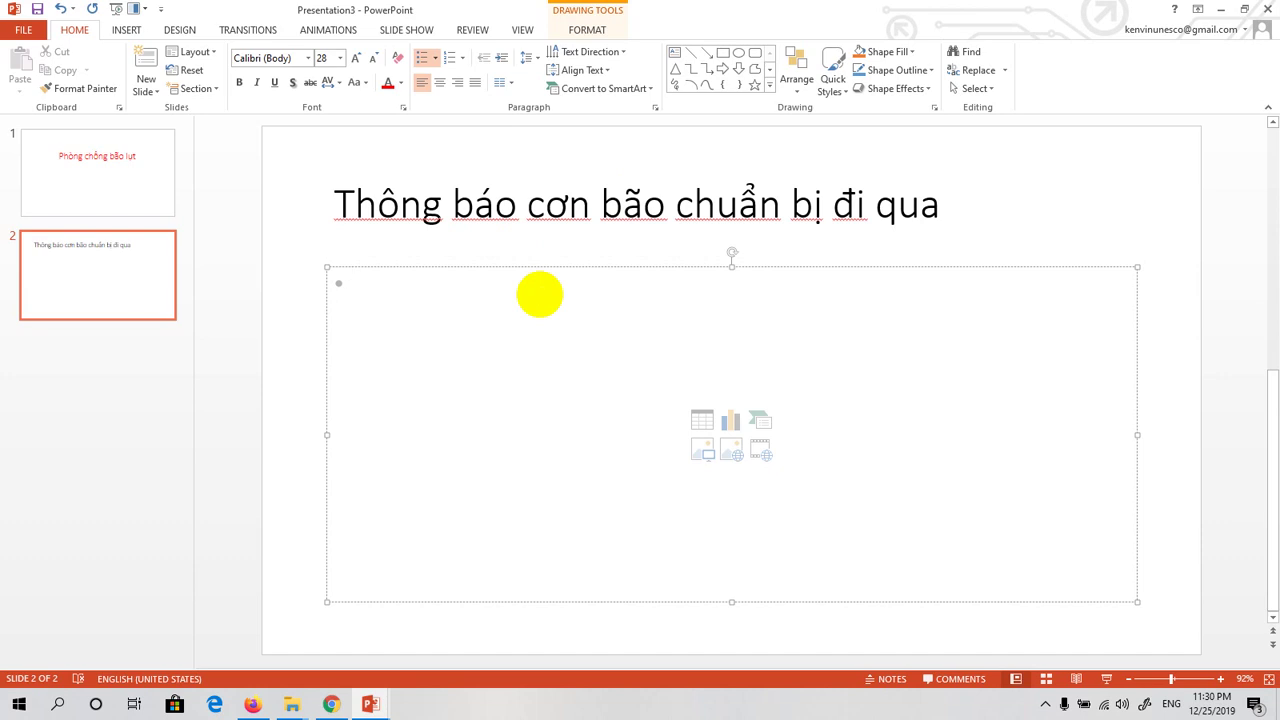
{"action": "type", "text": "Cácvu"}
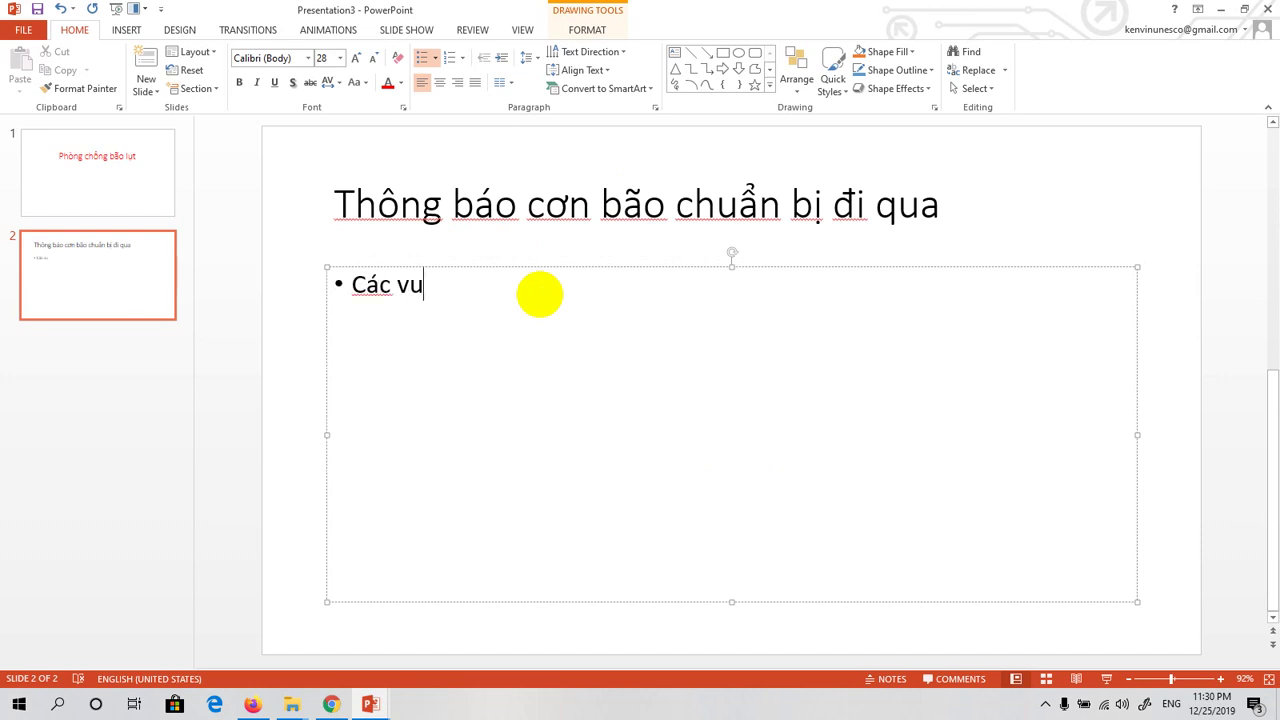
{"action": "type", "text": "ng p"}
{"action": "type", "text": "hong chôn"}
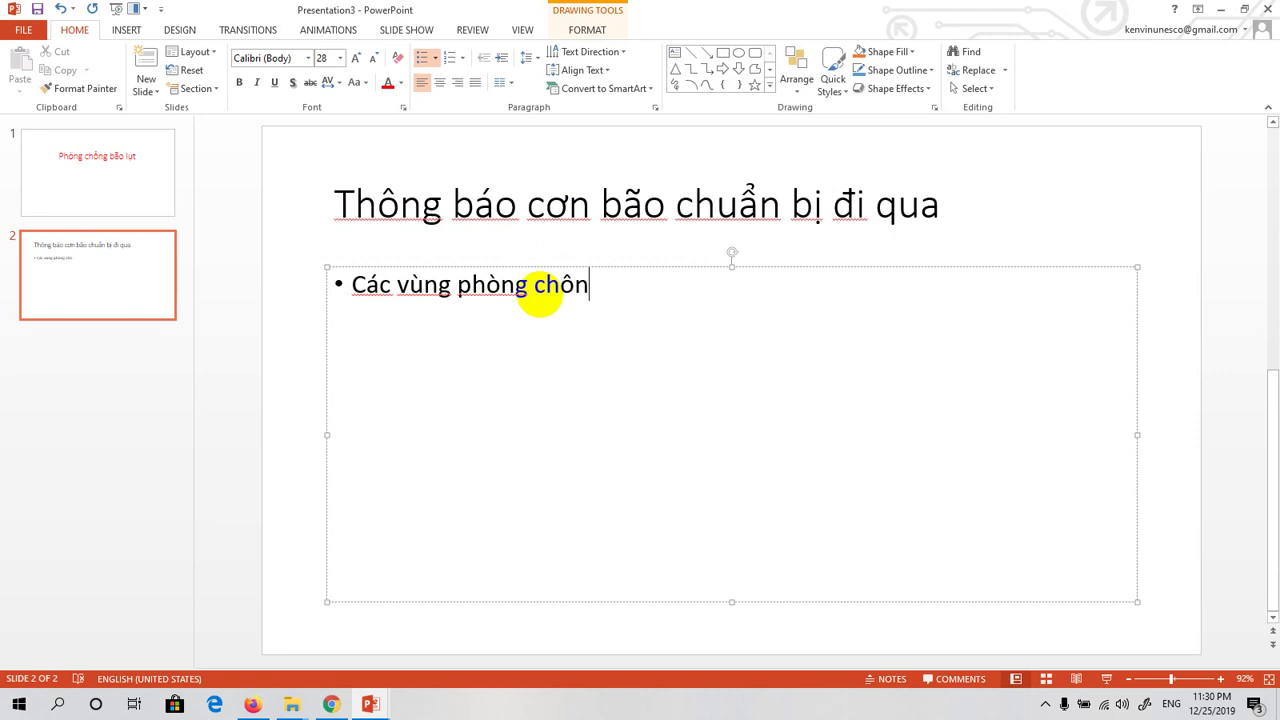
{"action": "type", "text": "gs ba"}
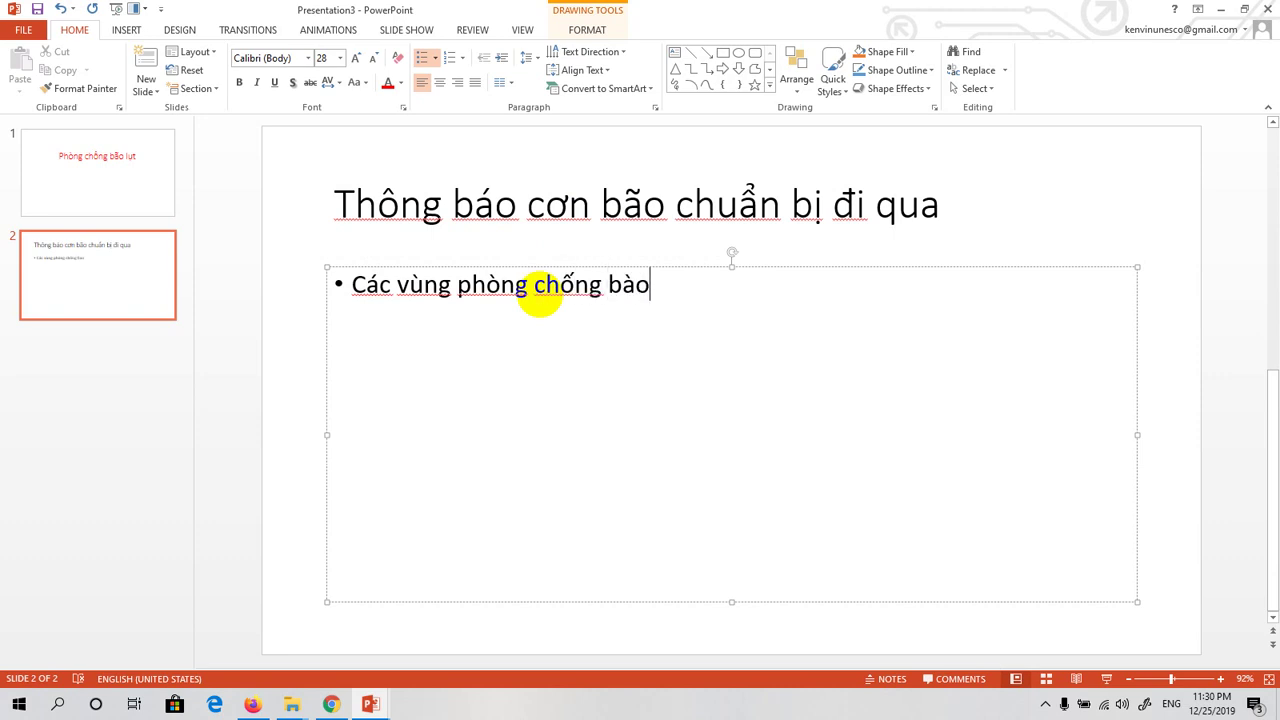
{"action": "key", "text": "BackSpace"}
{"action": "key", "text": "BackSpace"}
{"action": "key", "text": "BackSpace"}
{"action": "key", "text": "BackSpace"}
{"action": "type", "text": "bao chuân"}
{"action": "type", "text": "r bij ddoo"}
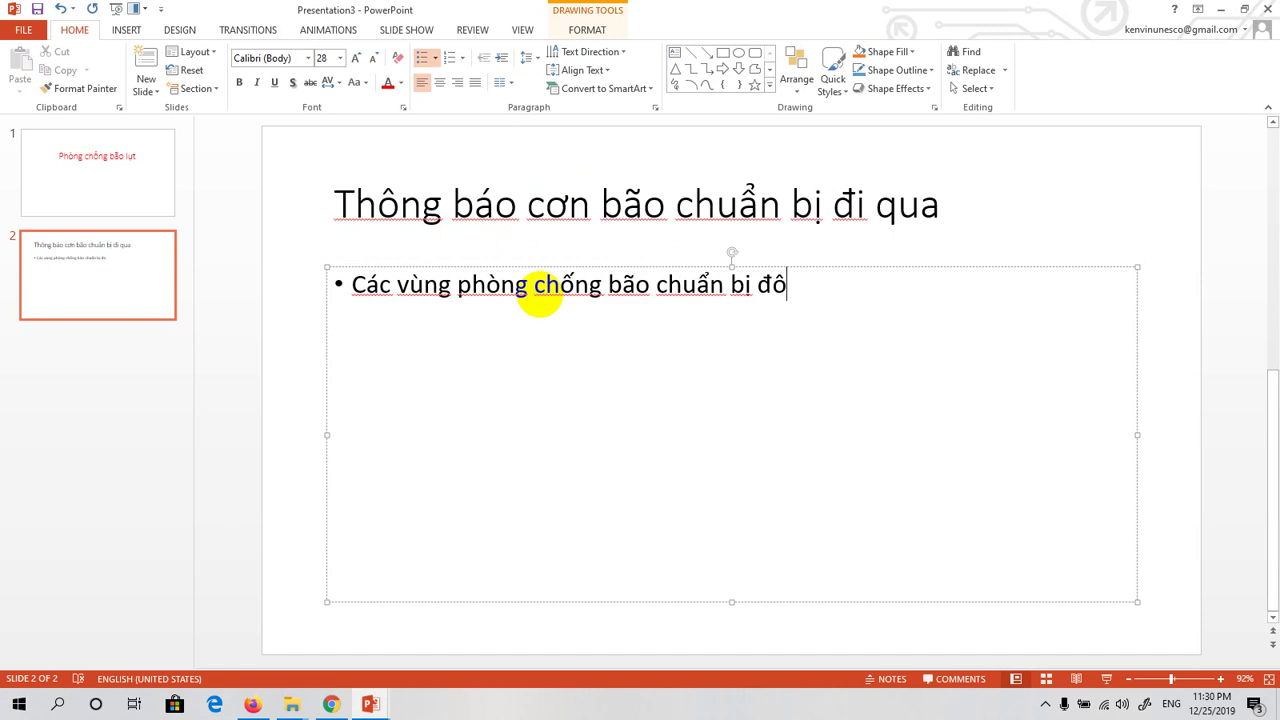
{"action": "type", "text": "phos"}
{"action": "type", "text": "vow"}
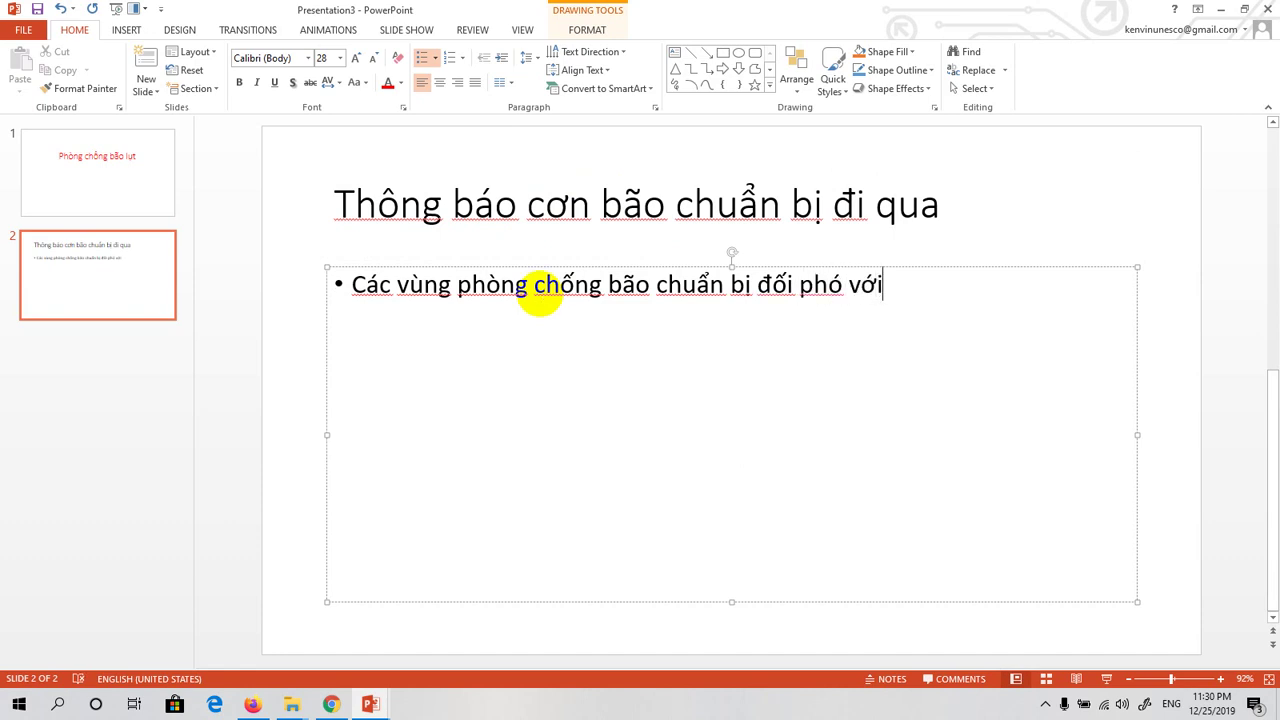
{"action": "type", "text": "un"}
{"action": "type", "text": "gs"}
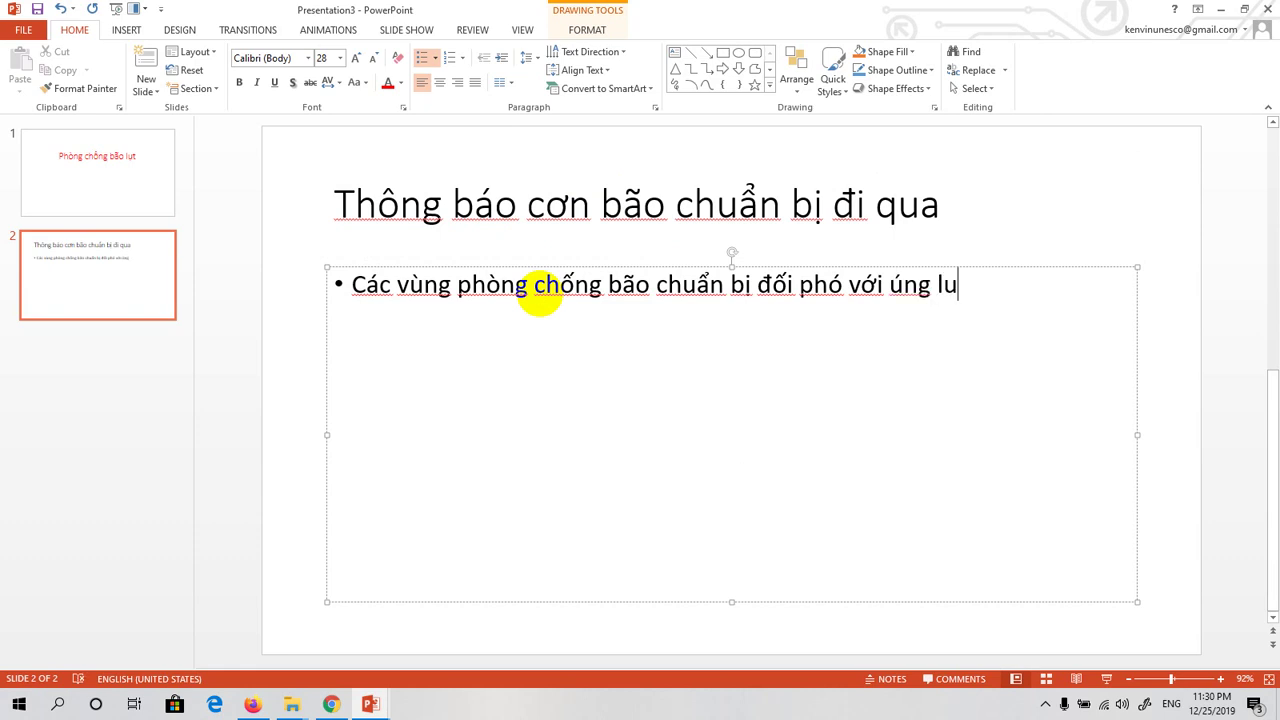
{"action": "type", "text": "t"}
{"action": "type", "text": "Các"}
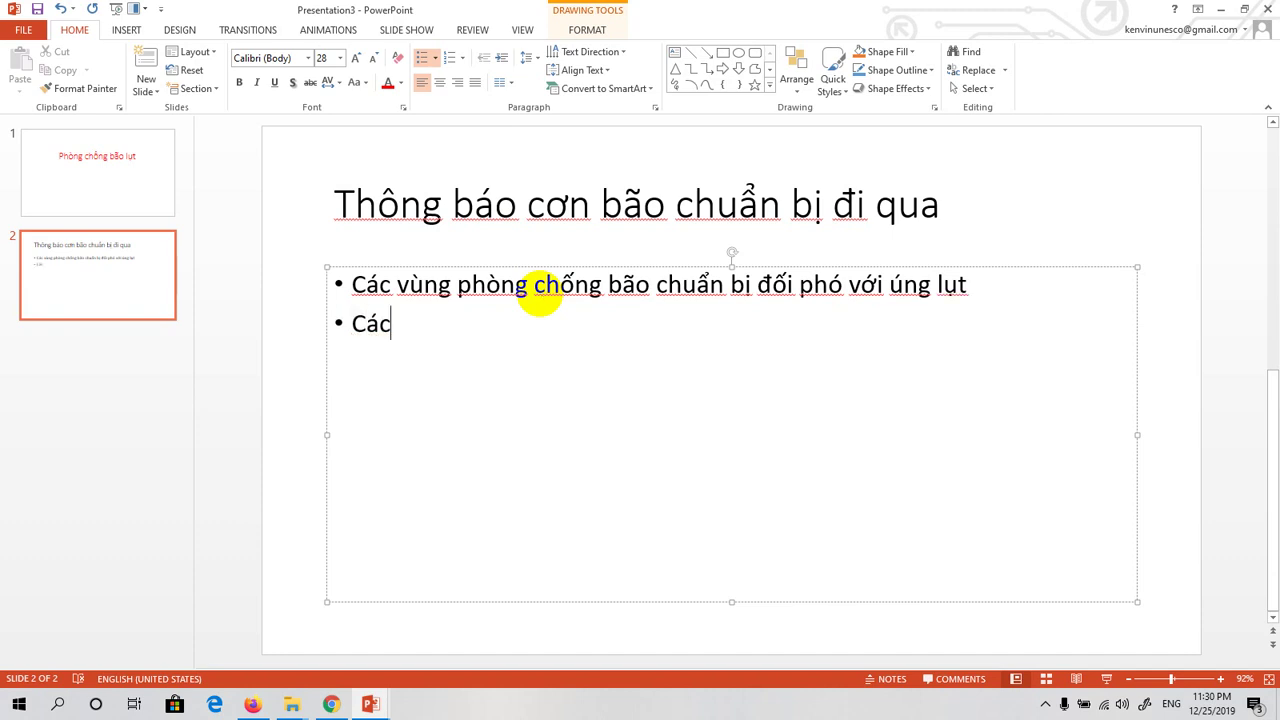
{"action": "type", "text": " t"}
{"action": "type", "text": "inh"}
{"action": "type", "text": "than"}
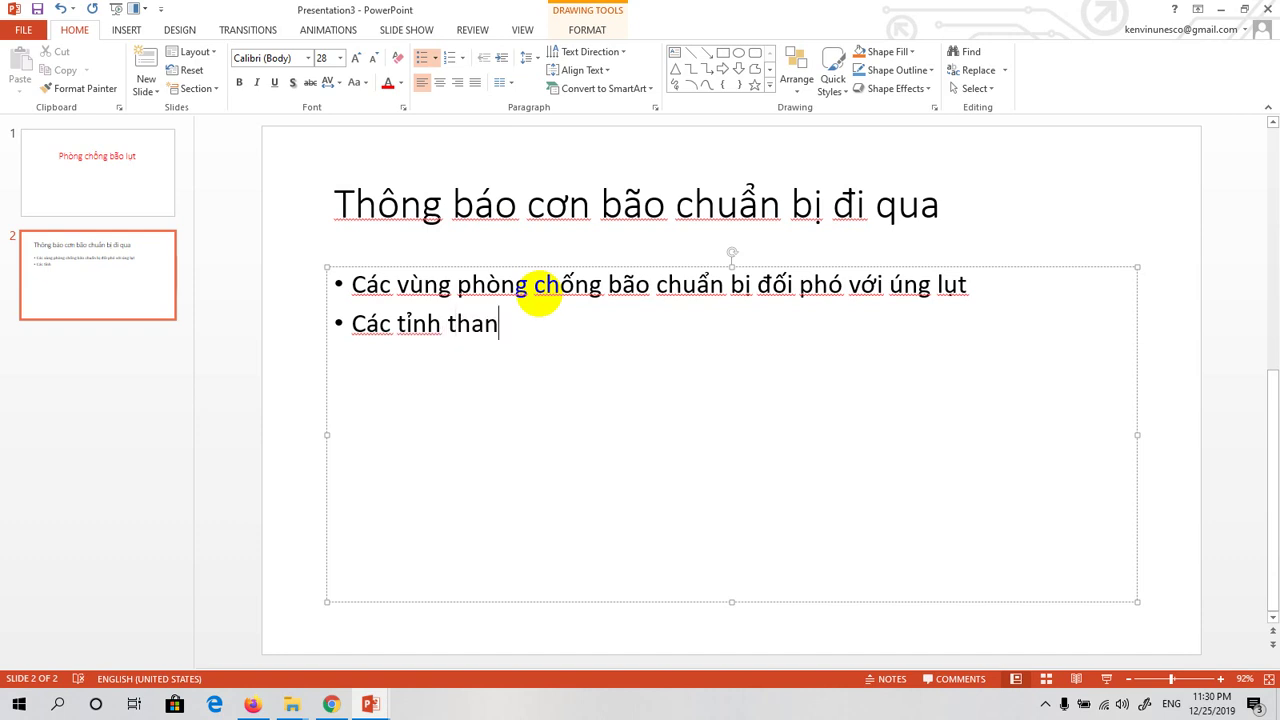
{"action": "type", "text": "hf phoo"}
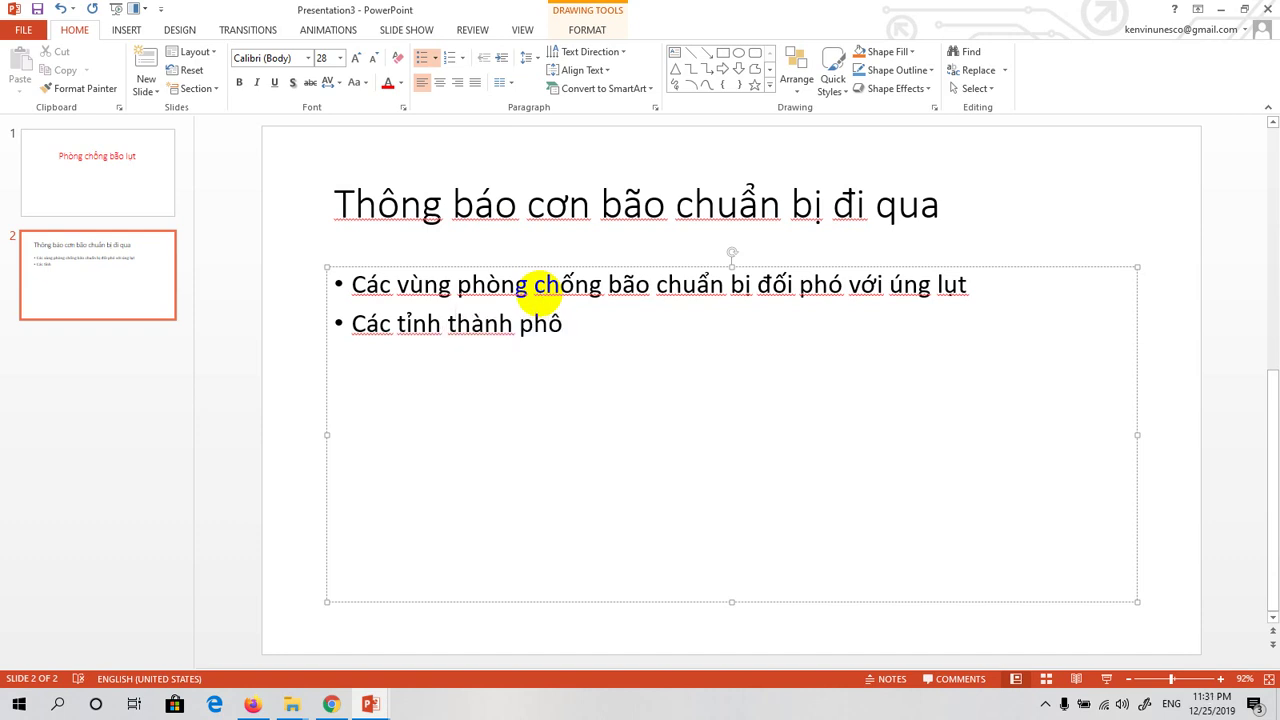
{"action": "type", "text": "truw"}
{"action": "type", "text": " thuoo"}
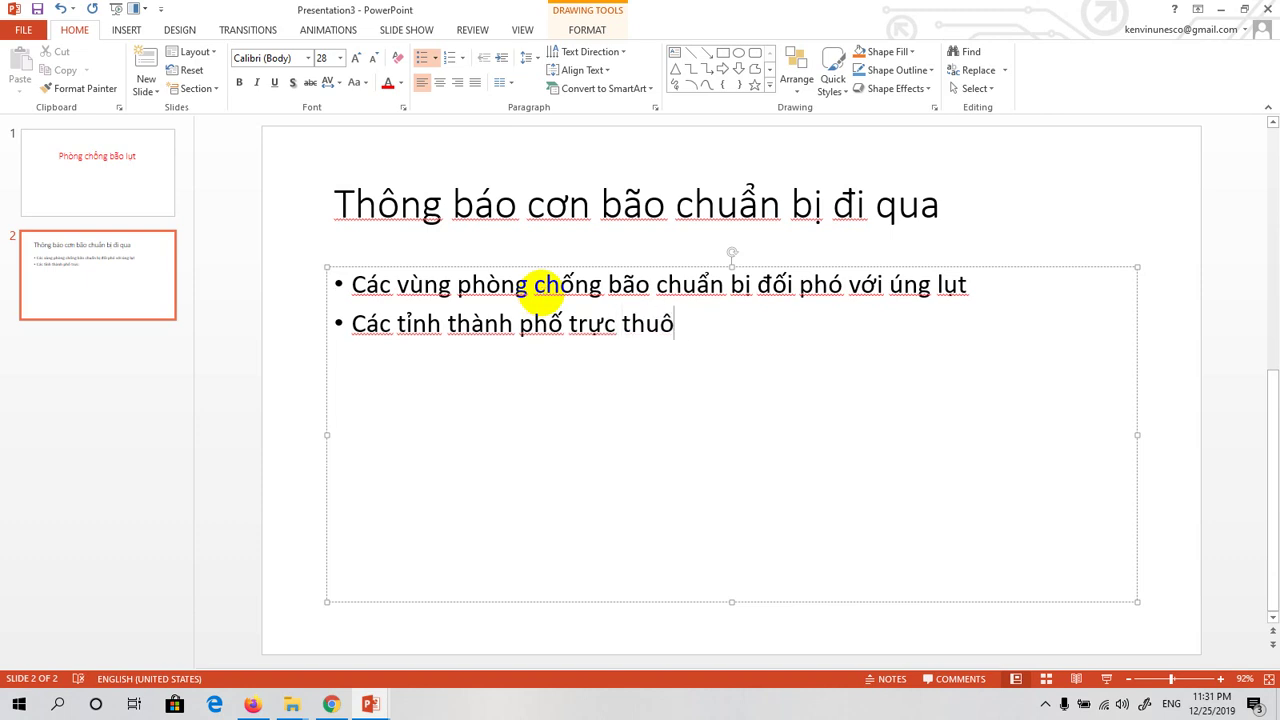
{"action": "type", "text": "cj "}
{"action": "type", "text": "ung uow"}
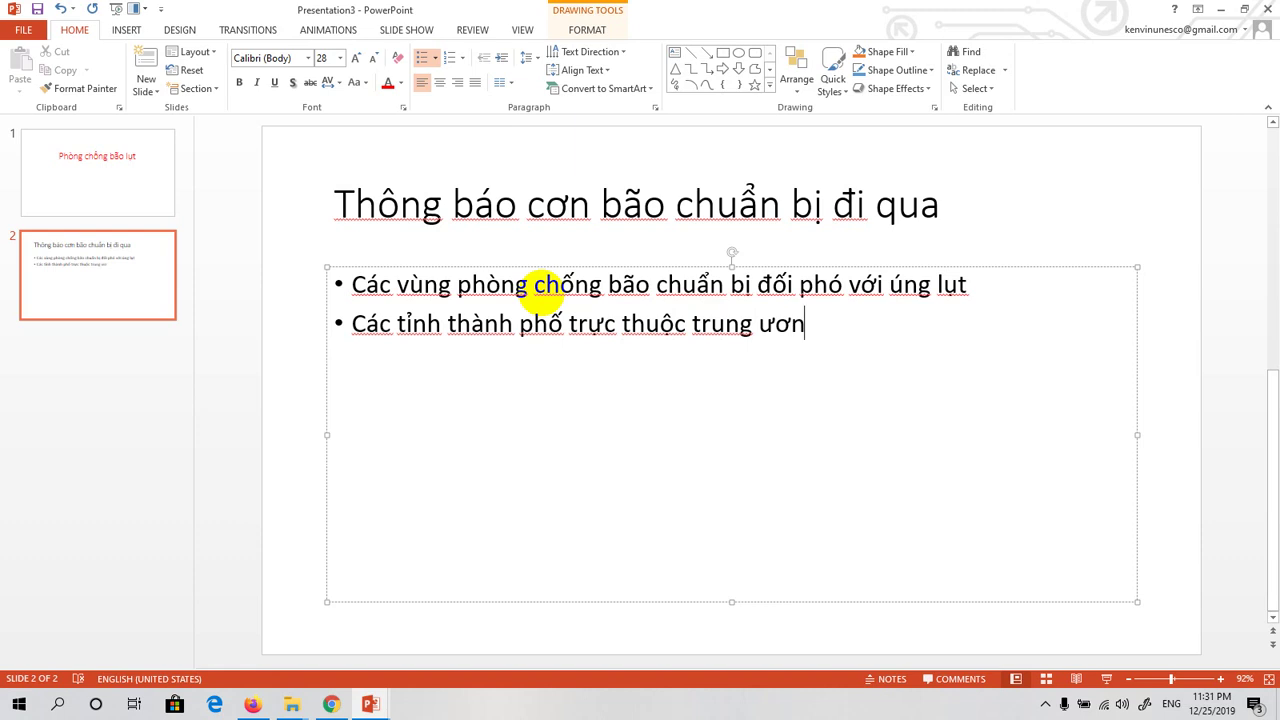
{"action": "type", "text": "g"}
{"action": "type", "text": "ha"}
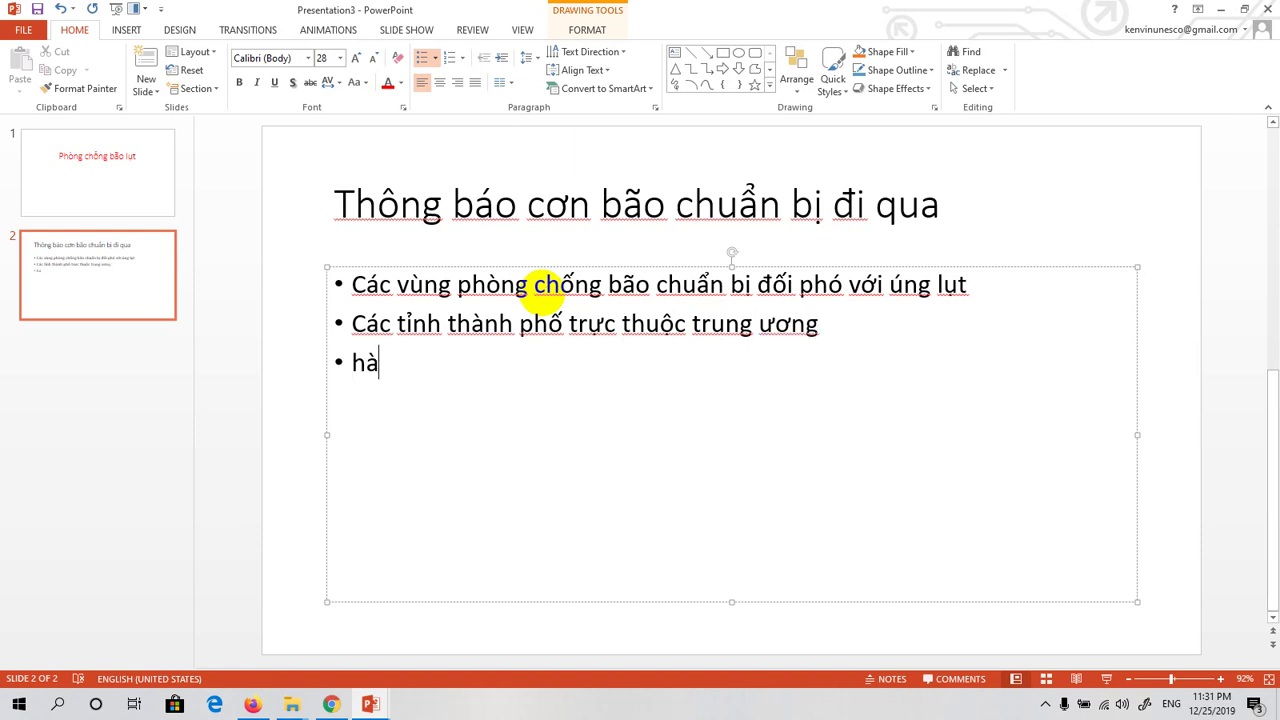
{"action": "type", "text": " a"}
{"action": "type", "text": "nôj"}
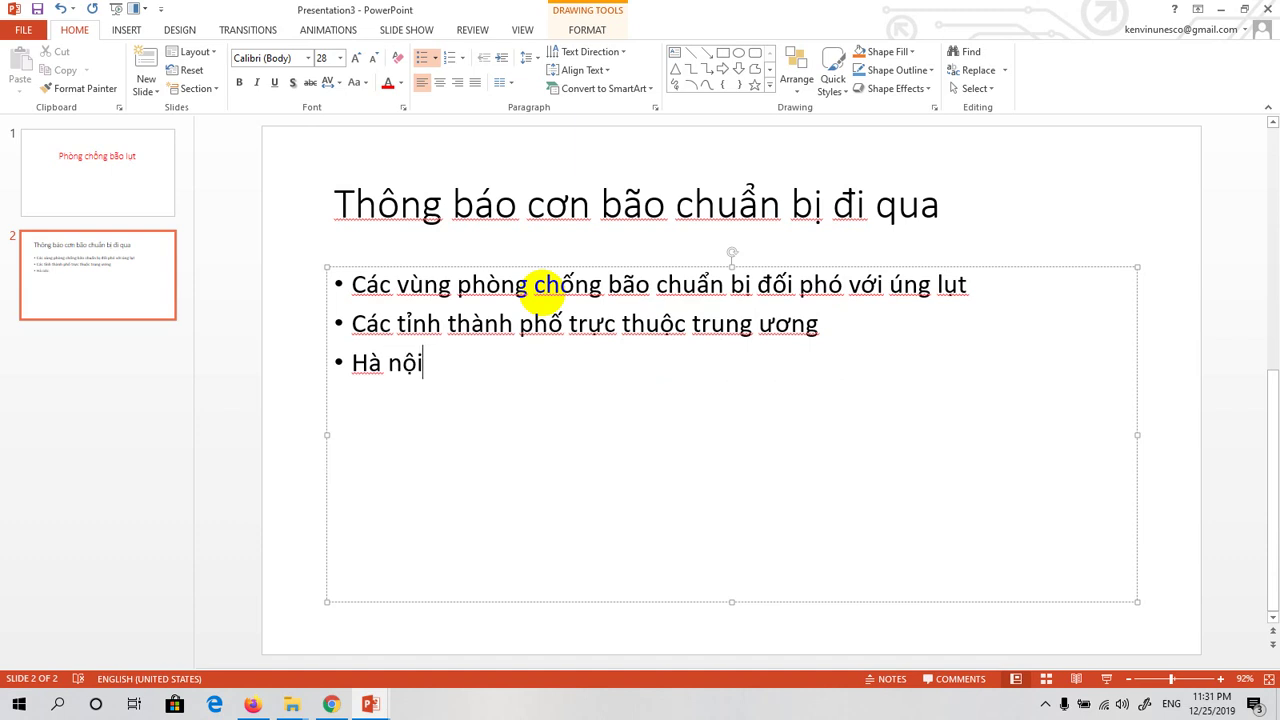
{"action": "type", "text": " thanh h"}
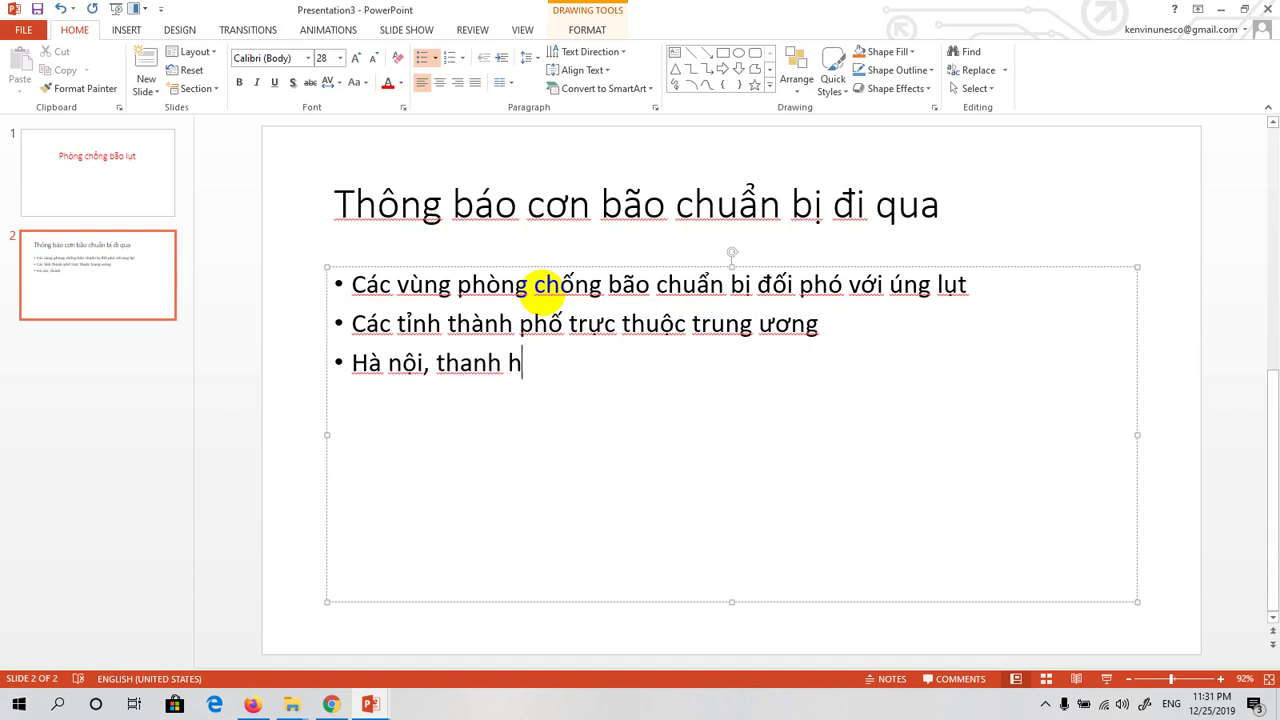
{"action": "type", "text": "oas"}
{"action": "type", "text": " ngheej an"}
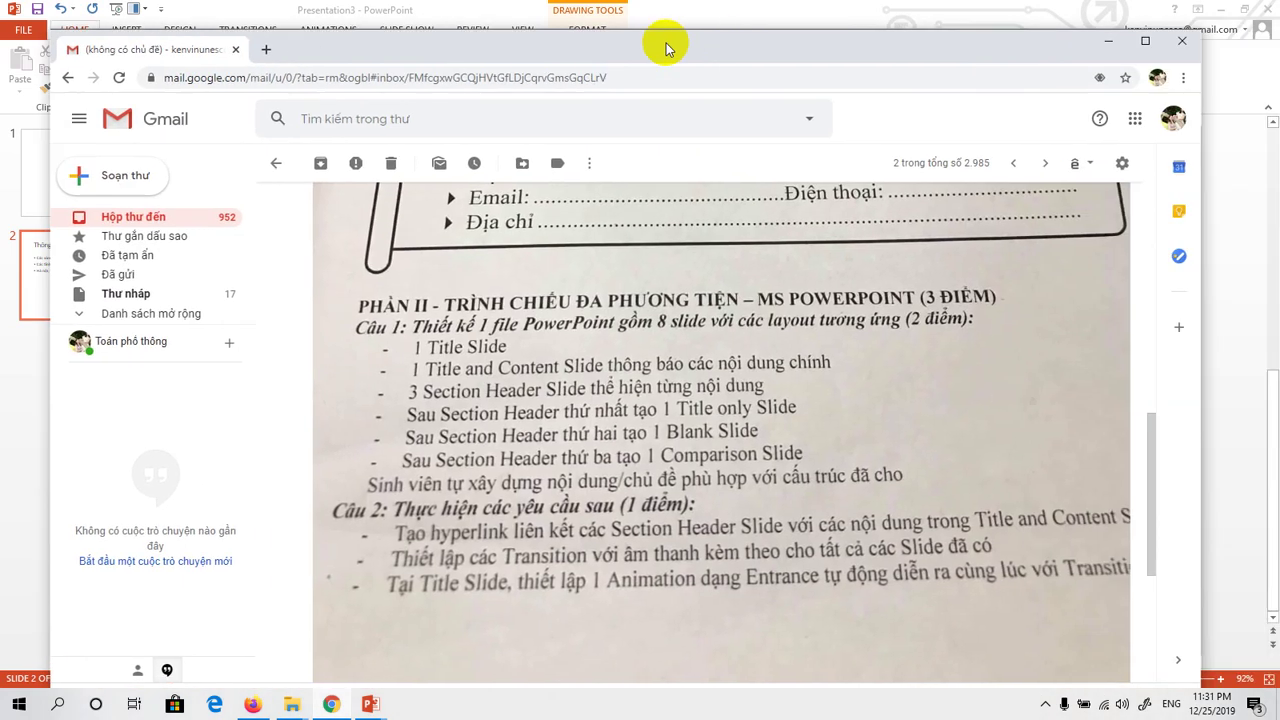
Step: Slide the Gmail window off to the right so the PowerPoint deck is visible
{"action": "mouse_move", "coordinate": [663, 40]}
{"action": "left_mouse_down"}
{"action": "mouse_move", "coordinate": [620, 40]}
{"action": "mouse_move", "coordinate": [631, 30]}
{"action": "left_mouse_up"}
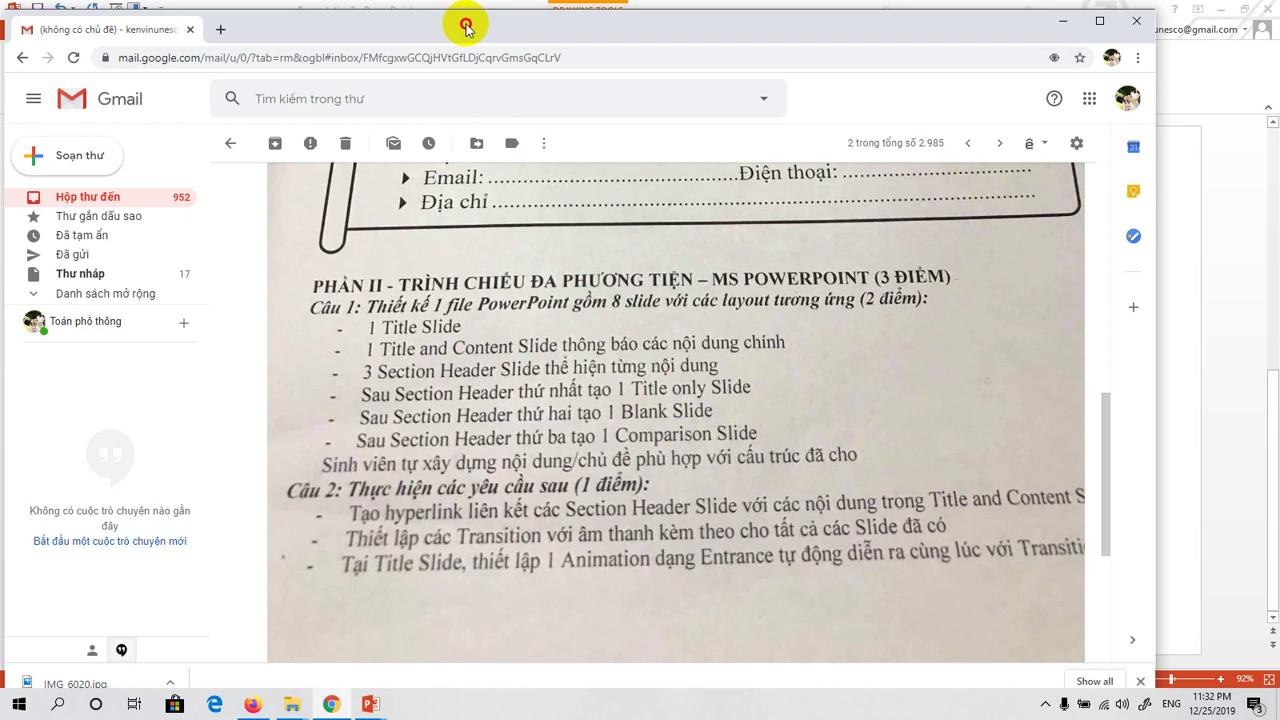
{"action": "left_click_drag", "start_coordinate": [467, 28], "coordinate": [471, 28]}
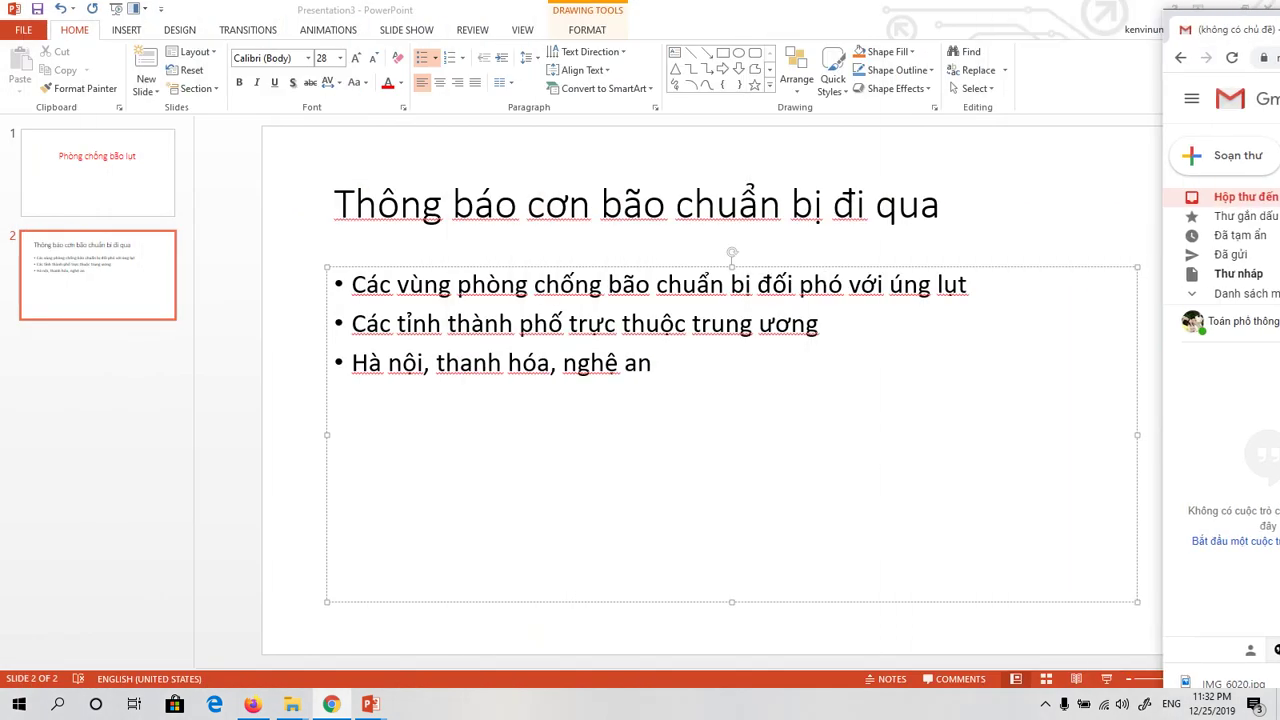
{"action": "left_click_drag", "start_coordinate": [471, 28], "coordinate": [1279, 28]}
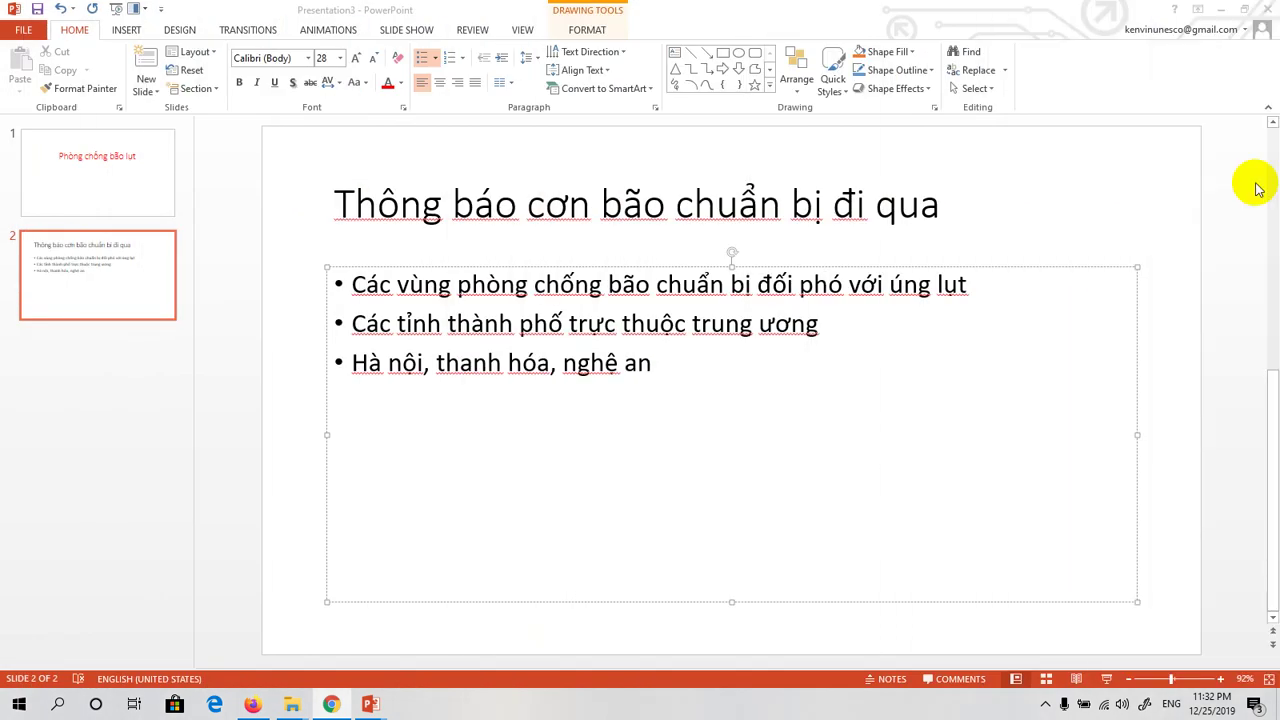
Step: Add an empty Untitled Section after slide 2, then bring the Gmail assignment forward
{"action": "left_click", "coordinate": [56, 370]}
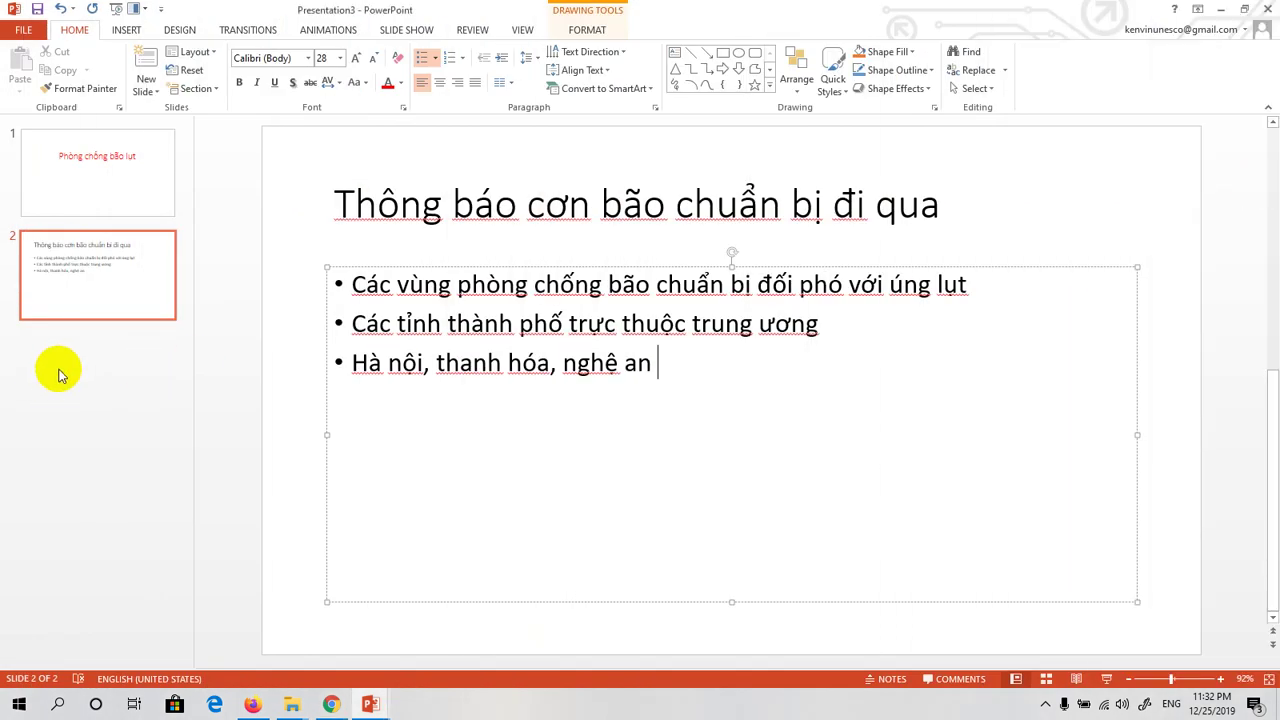
{"action": "left_click", "coordinate": [207, 89]}
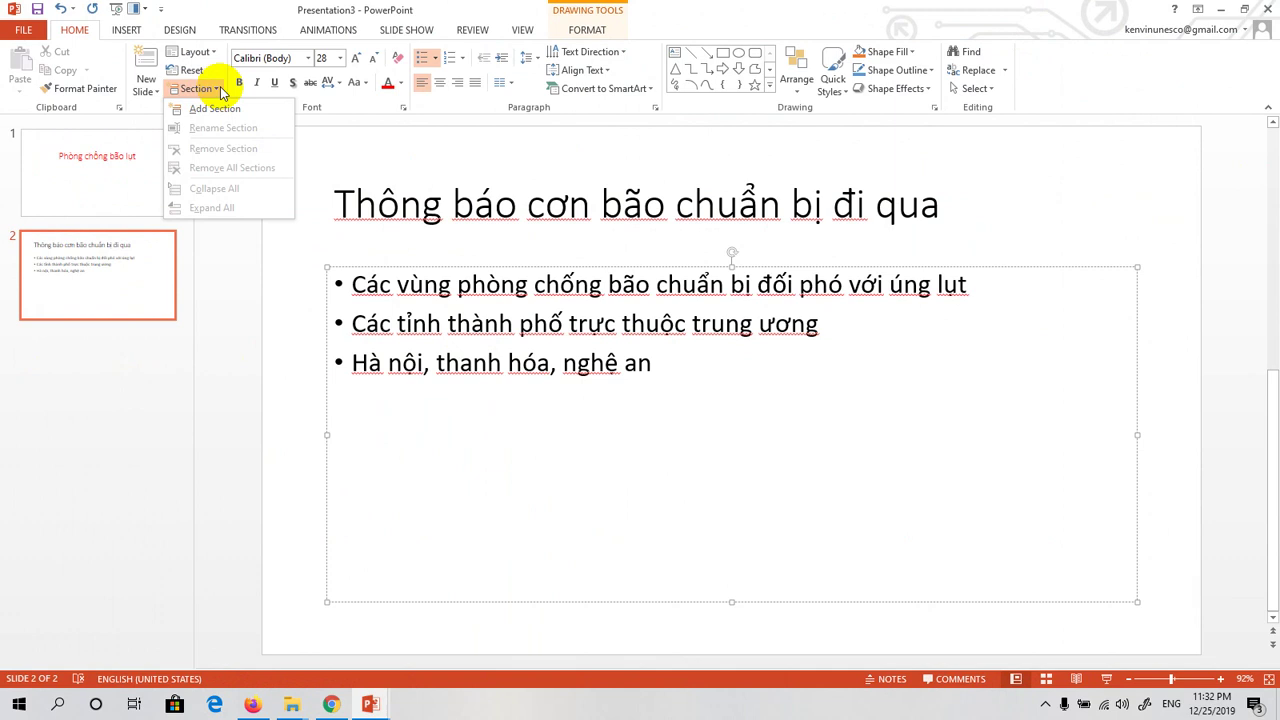
{"action": "left_click", "coordinate": [214, 109]}
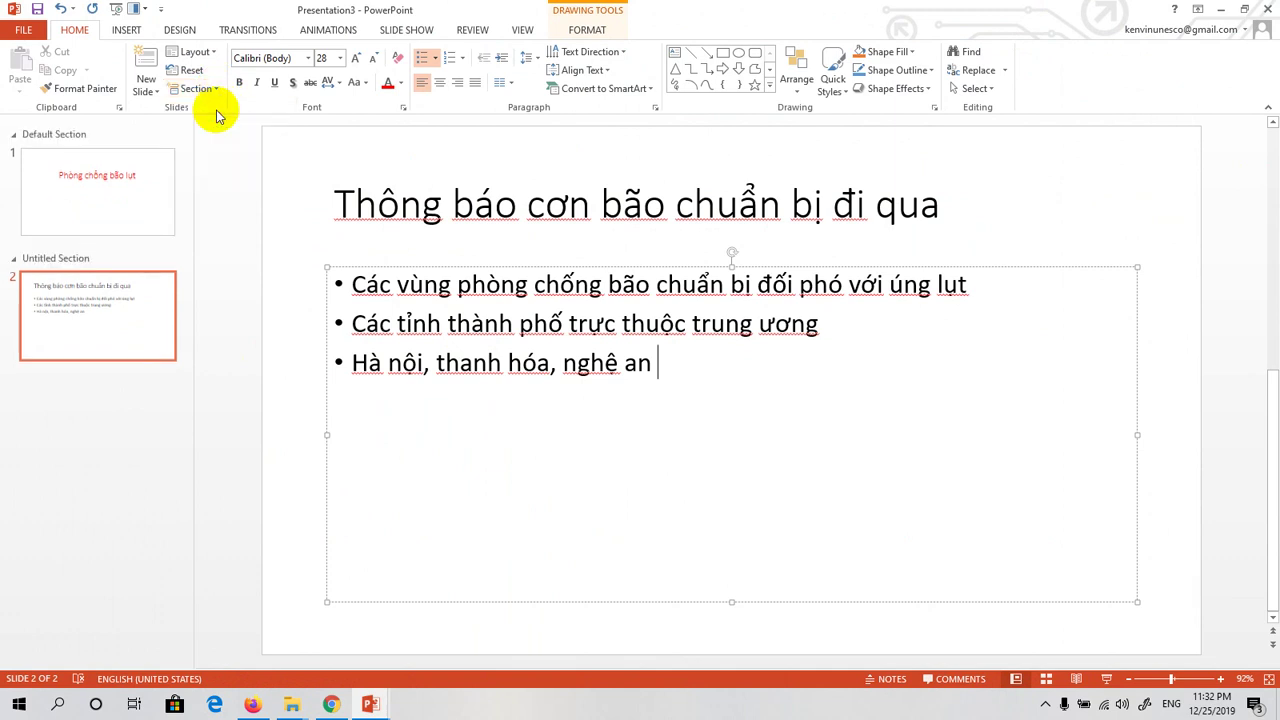
{"action": "key", "text": "ctrl+z"}
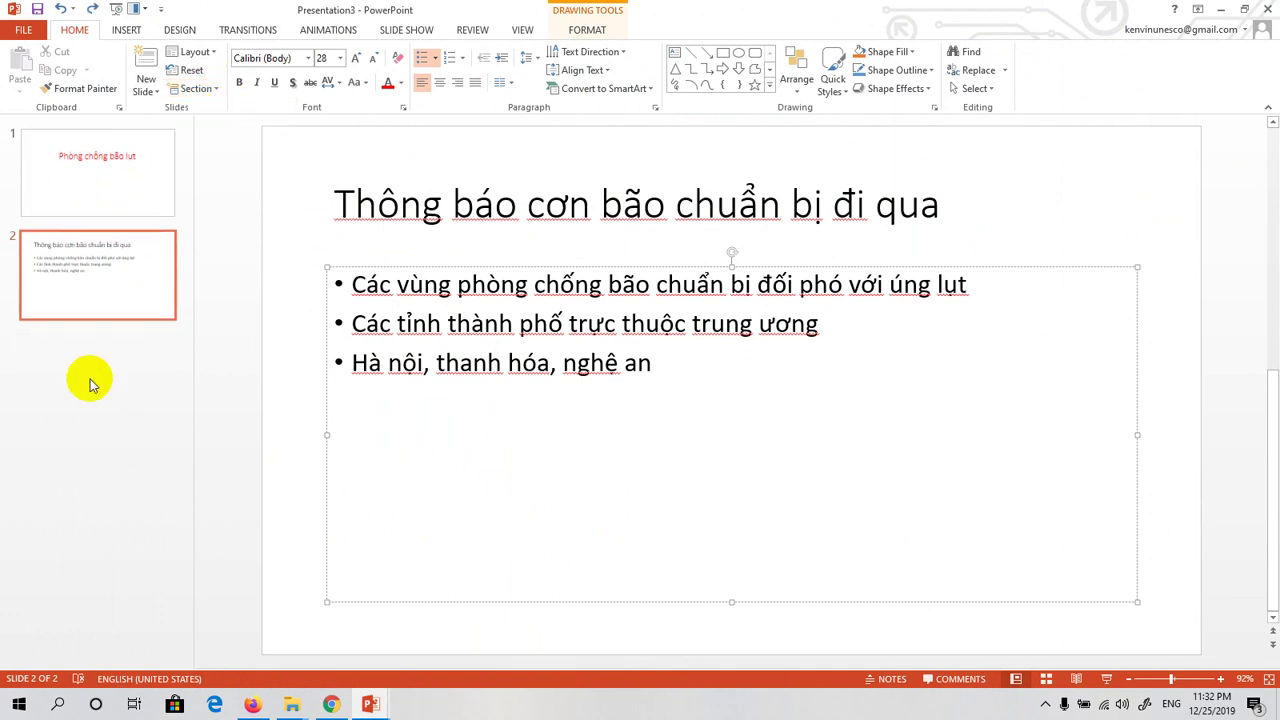
{"action": "left_click", "coordinate": [90, 385]}
{"action": "left_click", "coordinate": [199, 89]}
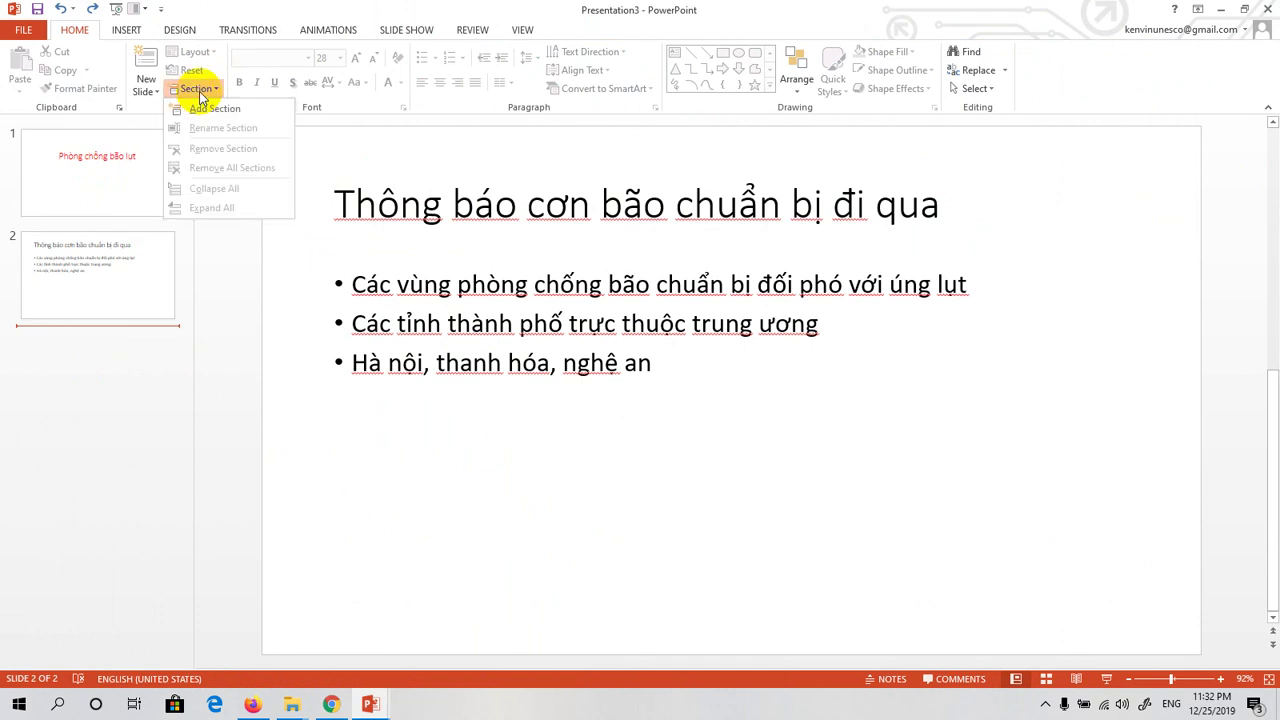
{"action": "left_click", "coordinate": [205, 108]}
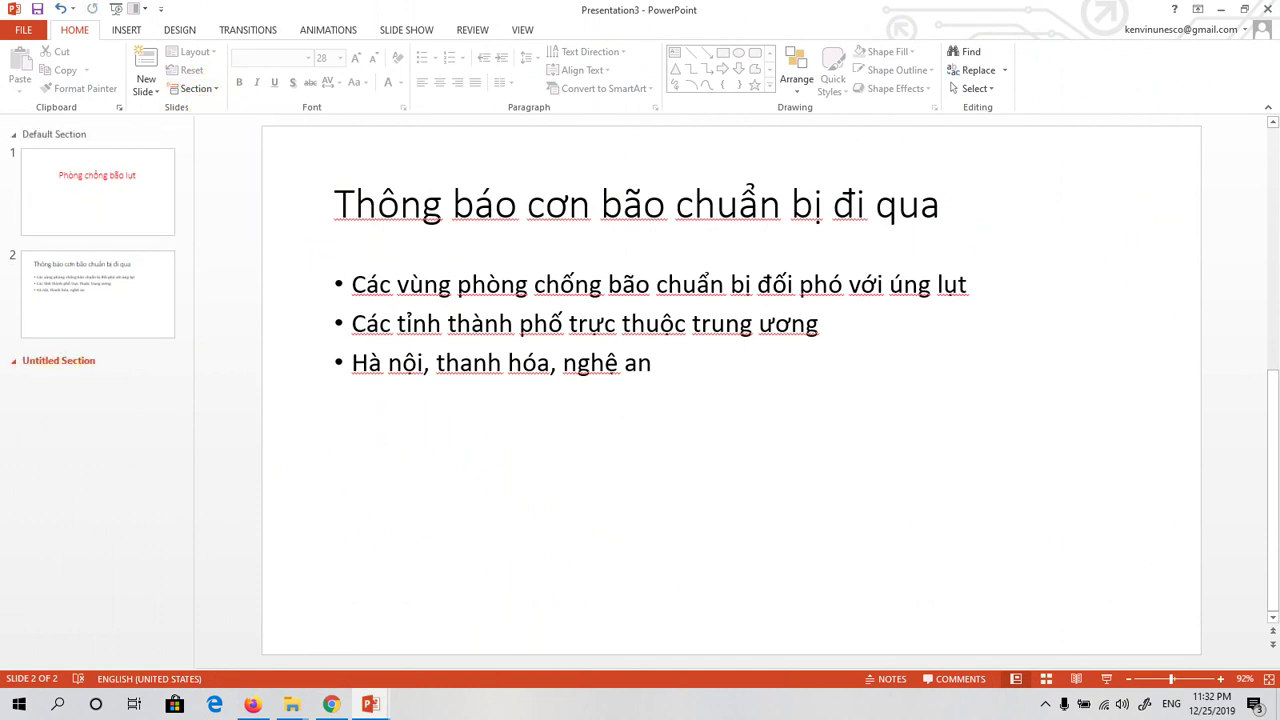
{"action": "left_click", "coordinate": [331, 704]}
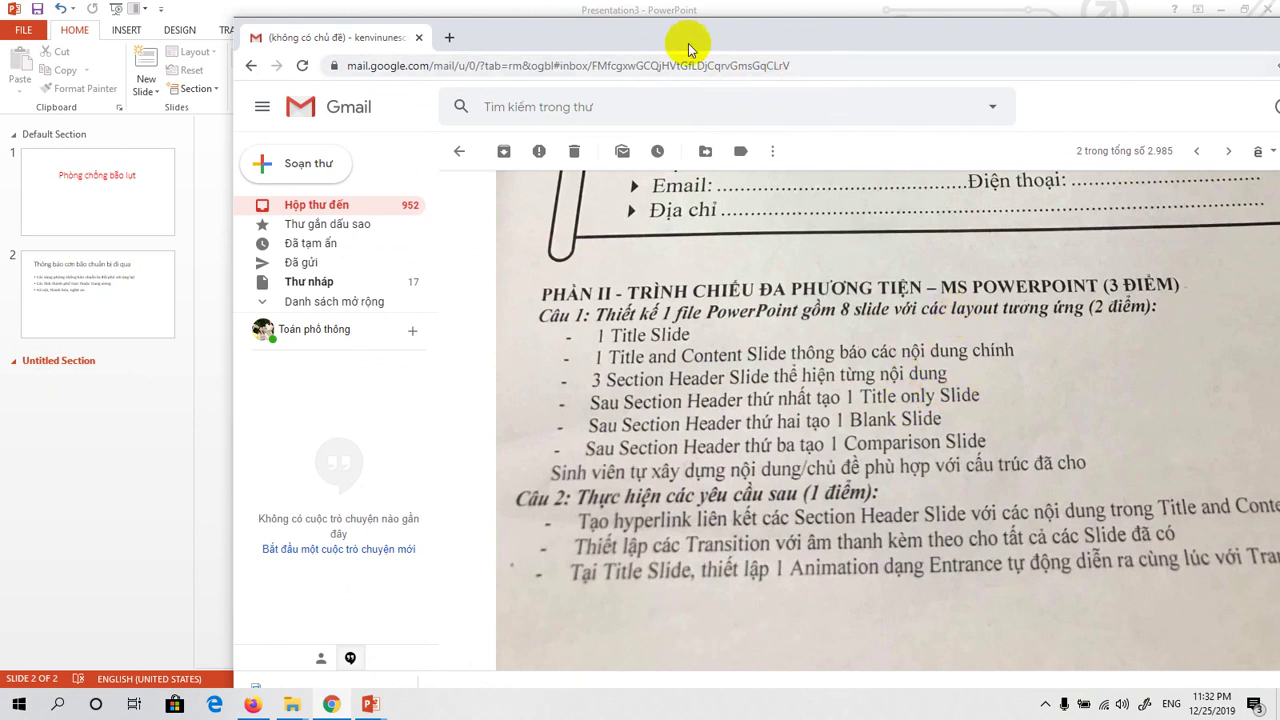
Step: Insert a new slide 3 into the Untitled Section
{"action": "left_click_drag", "start_coordinate": [709, 37], "coordinate": [1270, 48]}
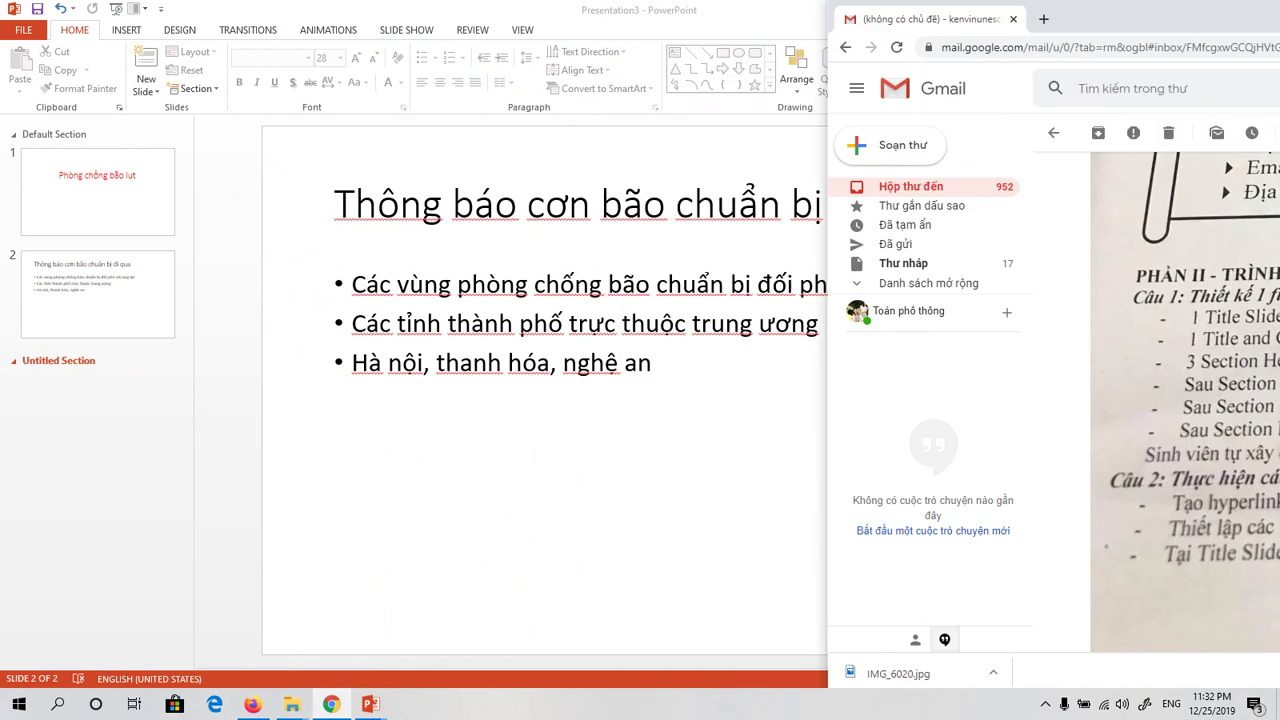
{"action": "left_click", "coordinate": [450, 500]}
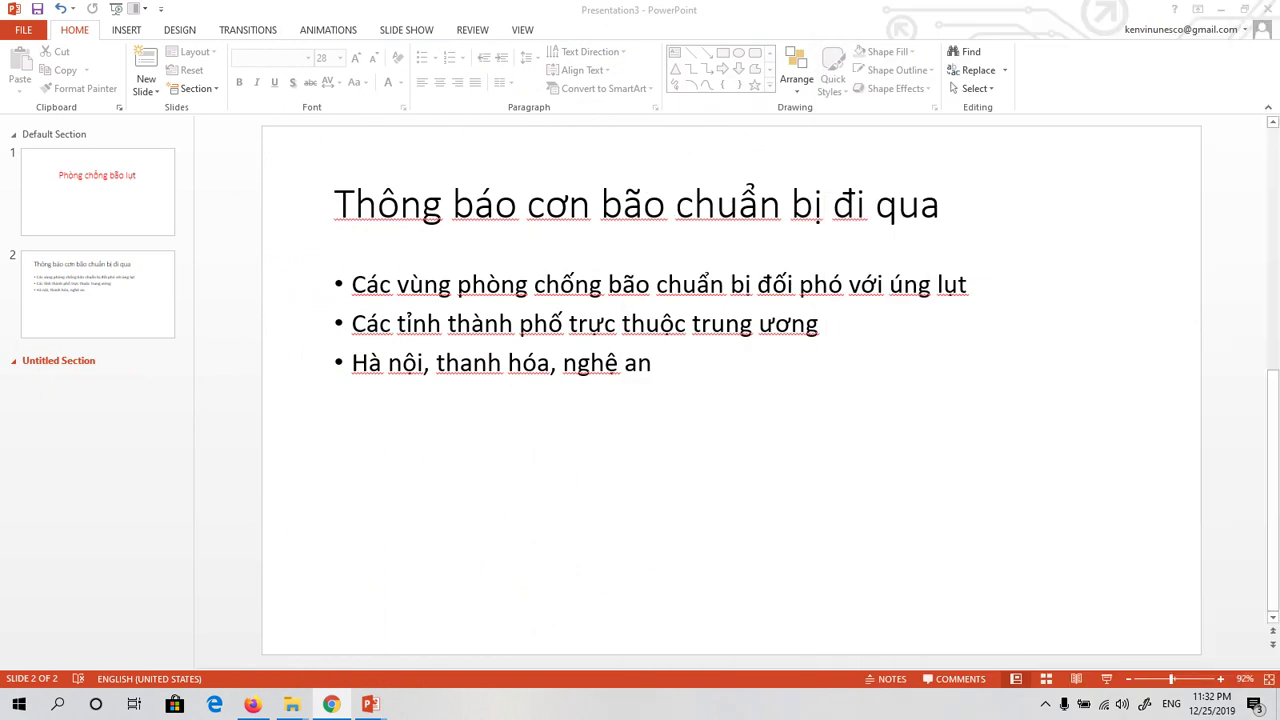
{"action": "left_click_drag", "start_coordinate": [37, 366], "coordinate": [50, 398]}
{"action": "right_click", "coordinate": [50, 392]}
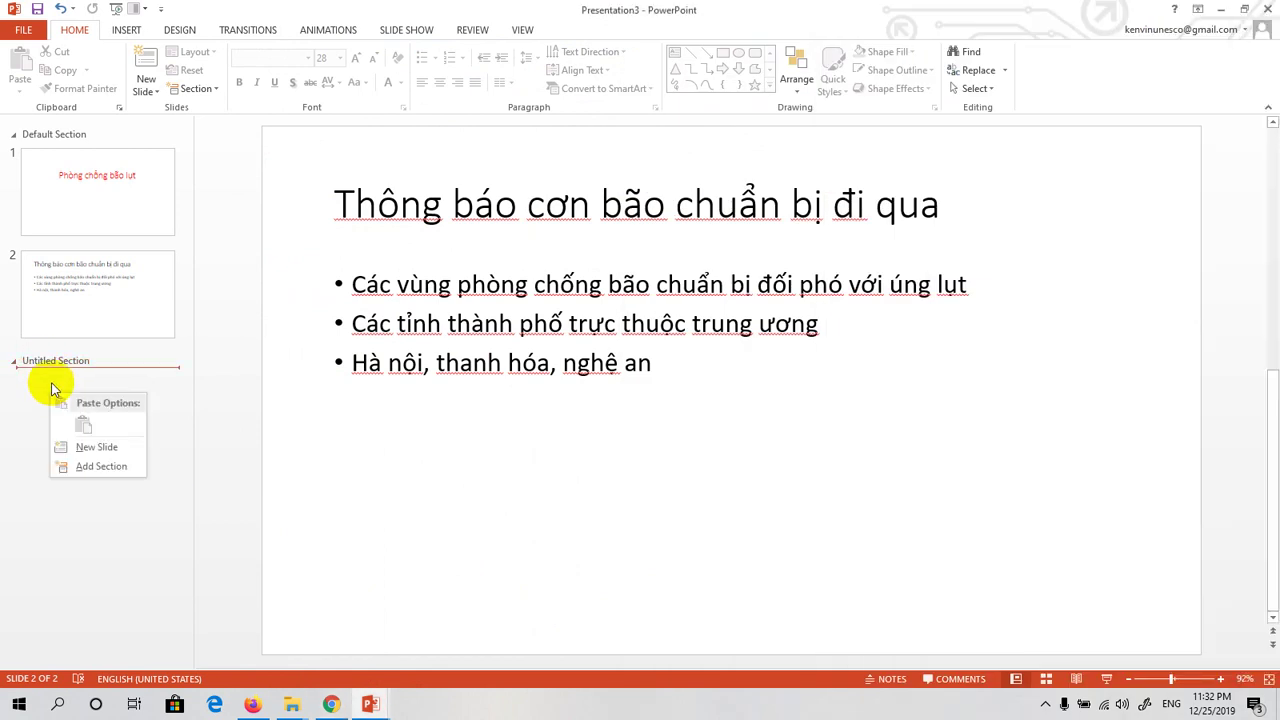
{"action": "left_click", "coordinate": [36, 364]}
{"action": "right_click", "coordinate": [45, 386]}
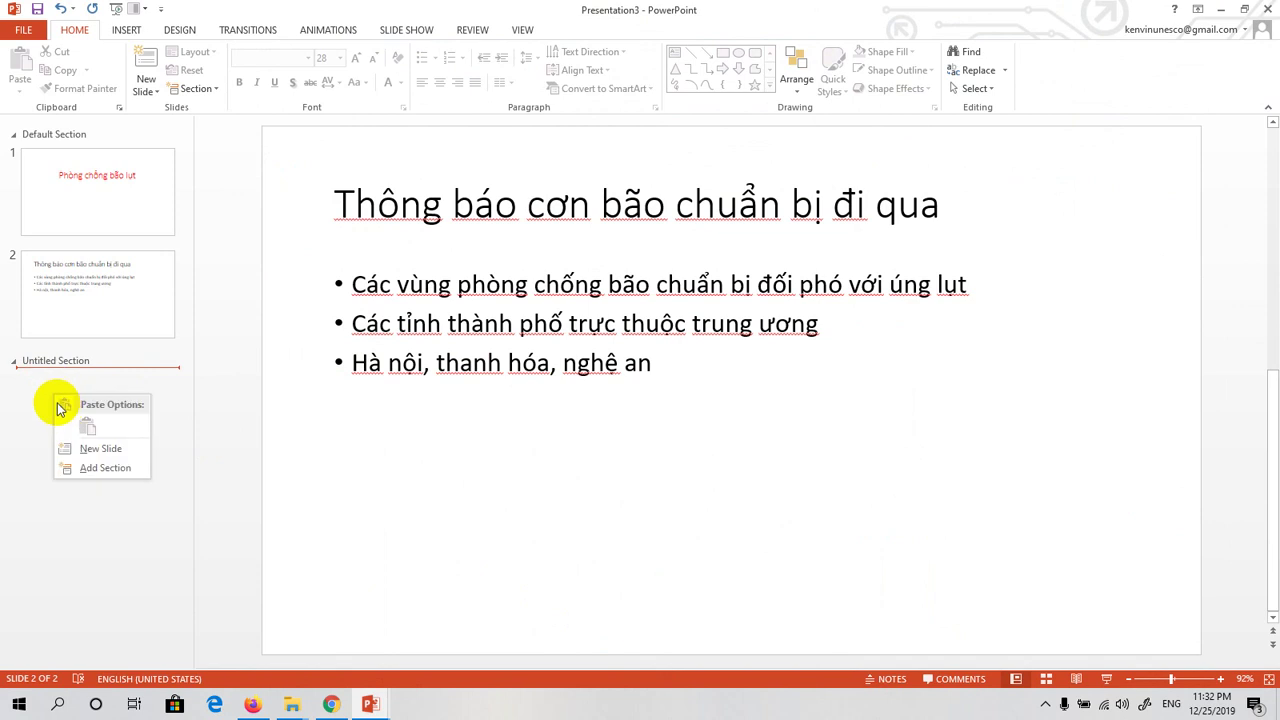
{"action": "left_click", "coordinate": [97, 451]}
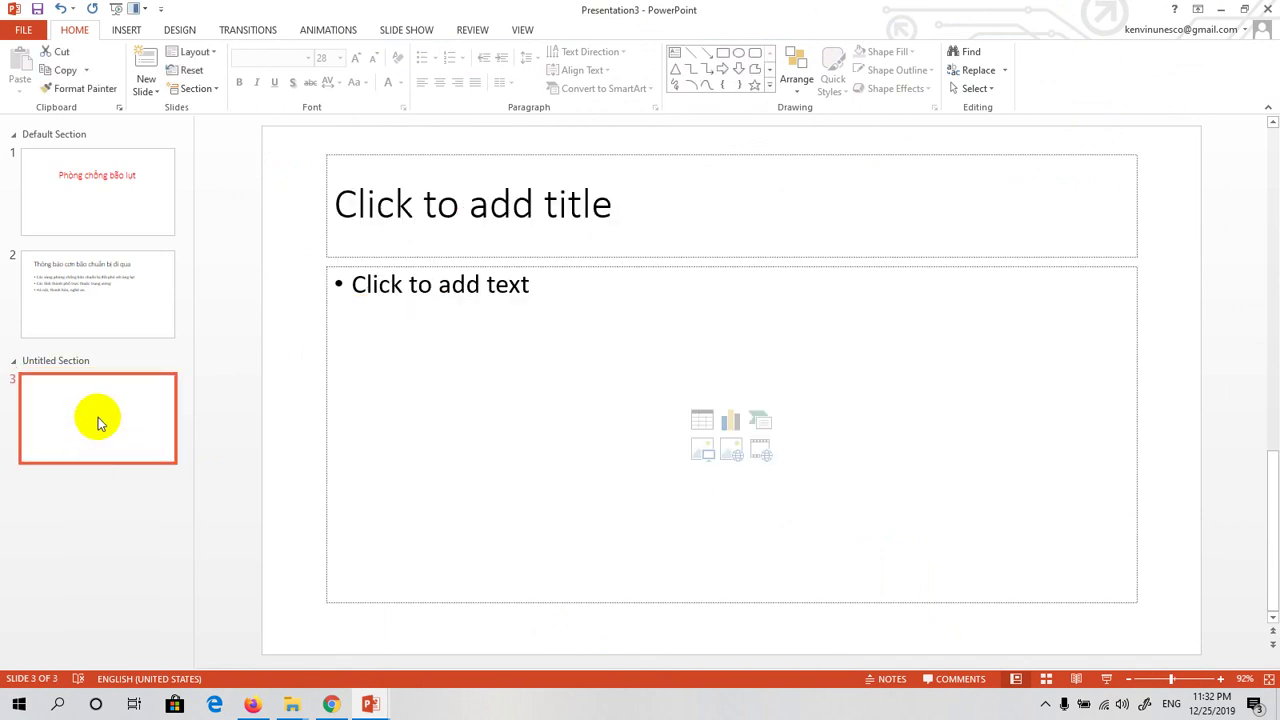
Step: Check the assignment in Gmail, then return to the presentation
{"action": "left_click", "coordinate": [331, 704]}
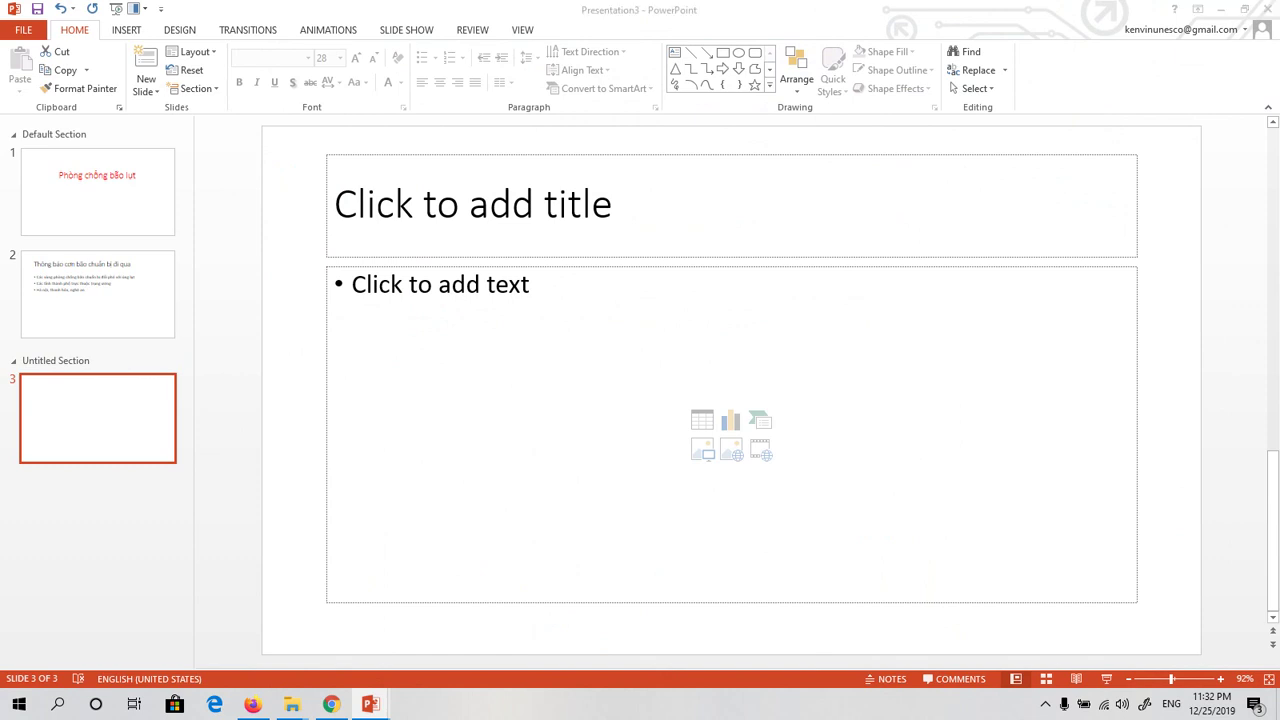
{"action": "left_click_drag", "start_coordinate": [869, 38], "coordinate": [571, 20]}
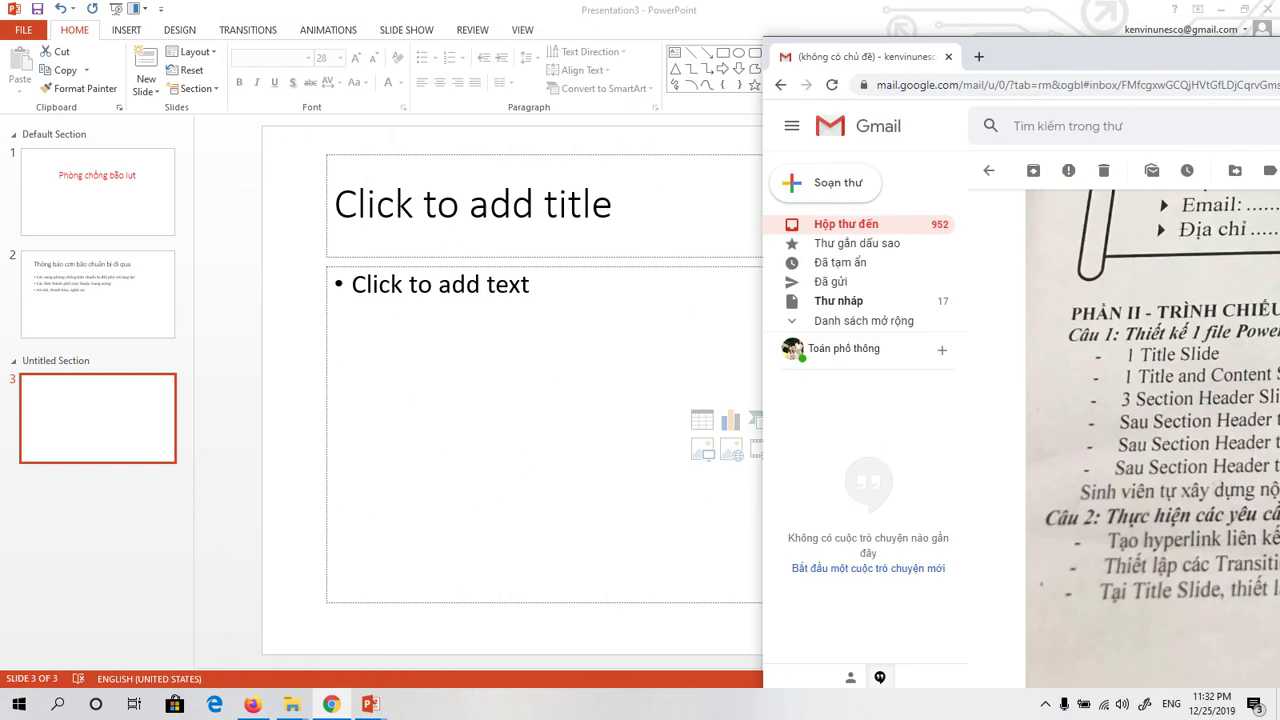
{"action": "left_click_drag", "start_coordinate": [645, 17], "coordinate": [1270, 20]}
{"action": "left_click", "coordinate": [127, 405]}
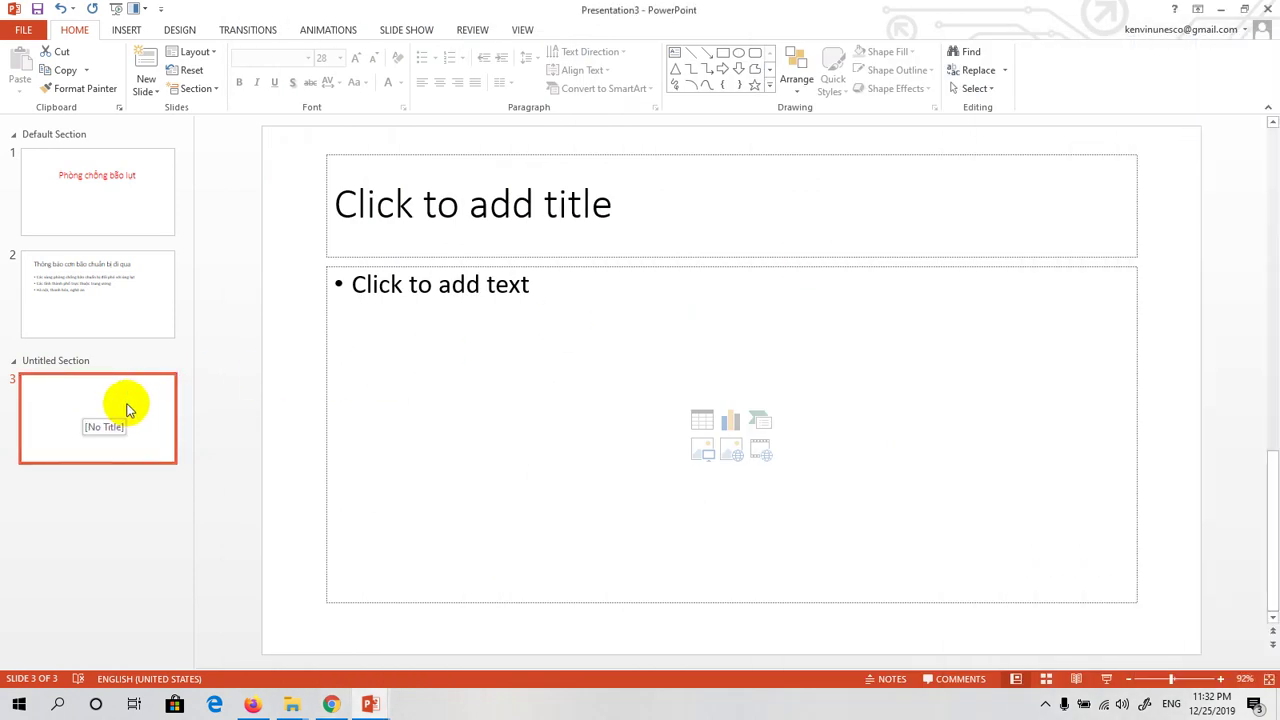
Step: Switch slide 3 to the Title Only layout and place the cursor in its title
{"action": "right_click", "coordinate": [97, 417]}
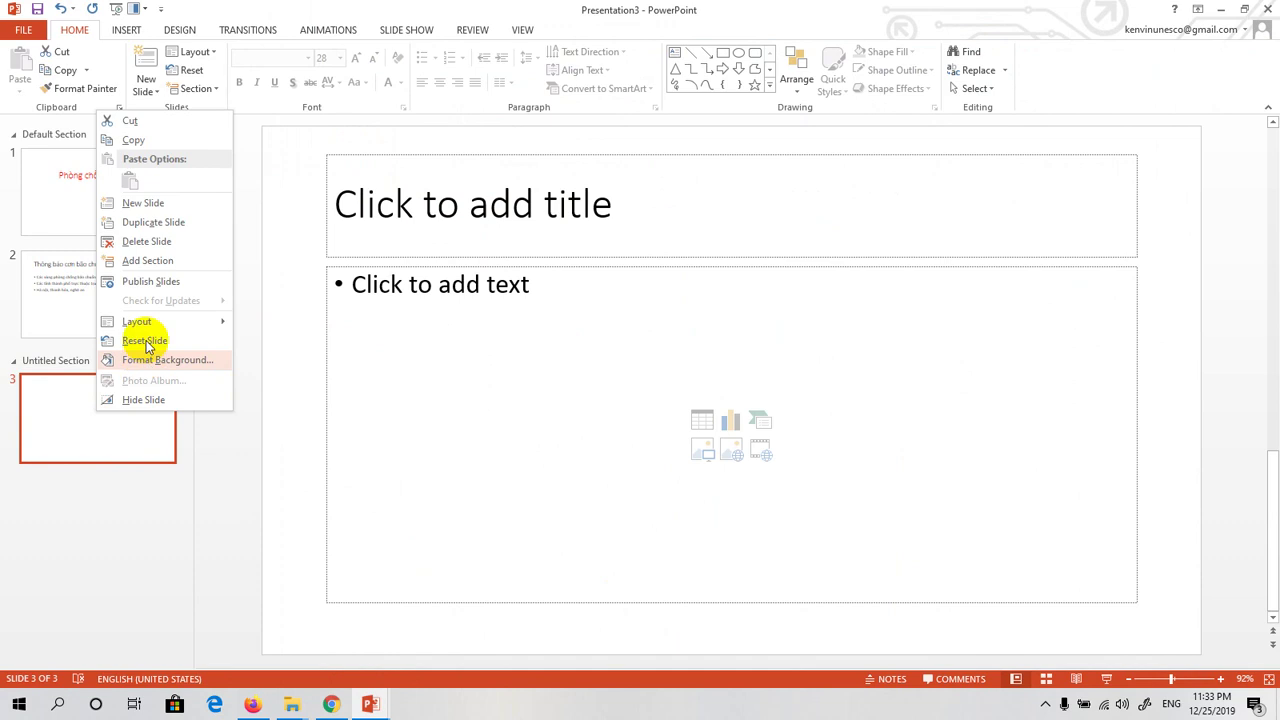
{"action": "mouse_move", "coordinate": [137, 321]}
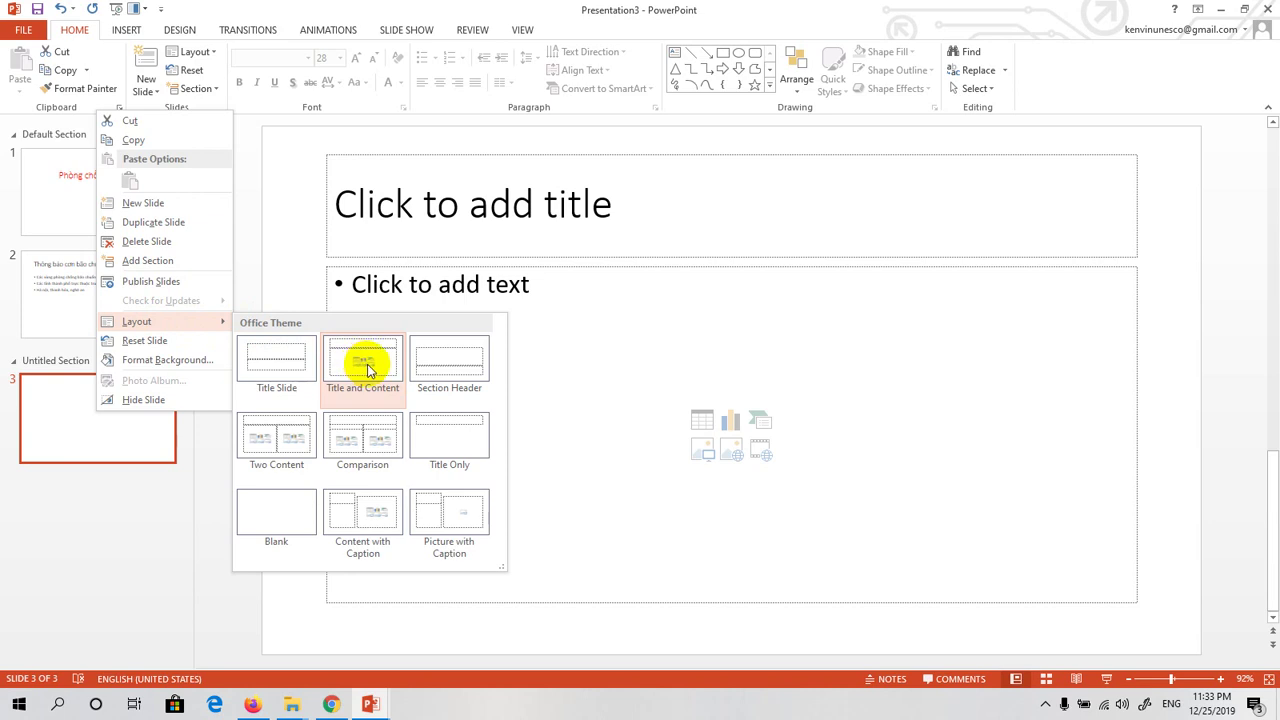
{"action": "left_click", "coordinate": [427, 440]}
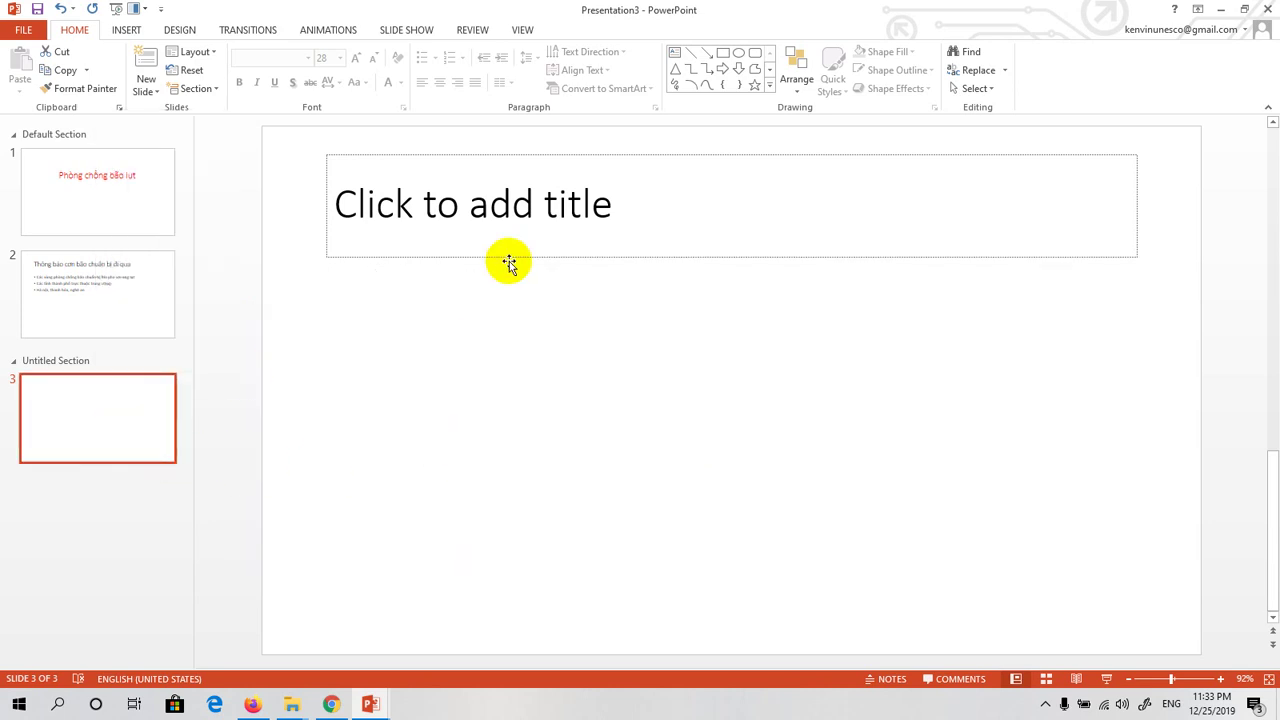
{"action": "left_click", "coordinate": [606, 209]}
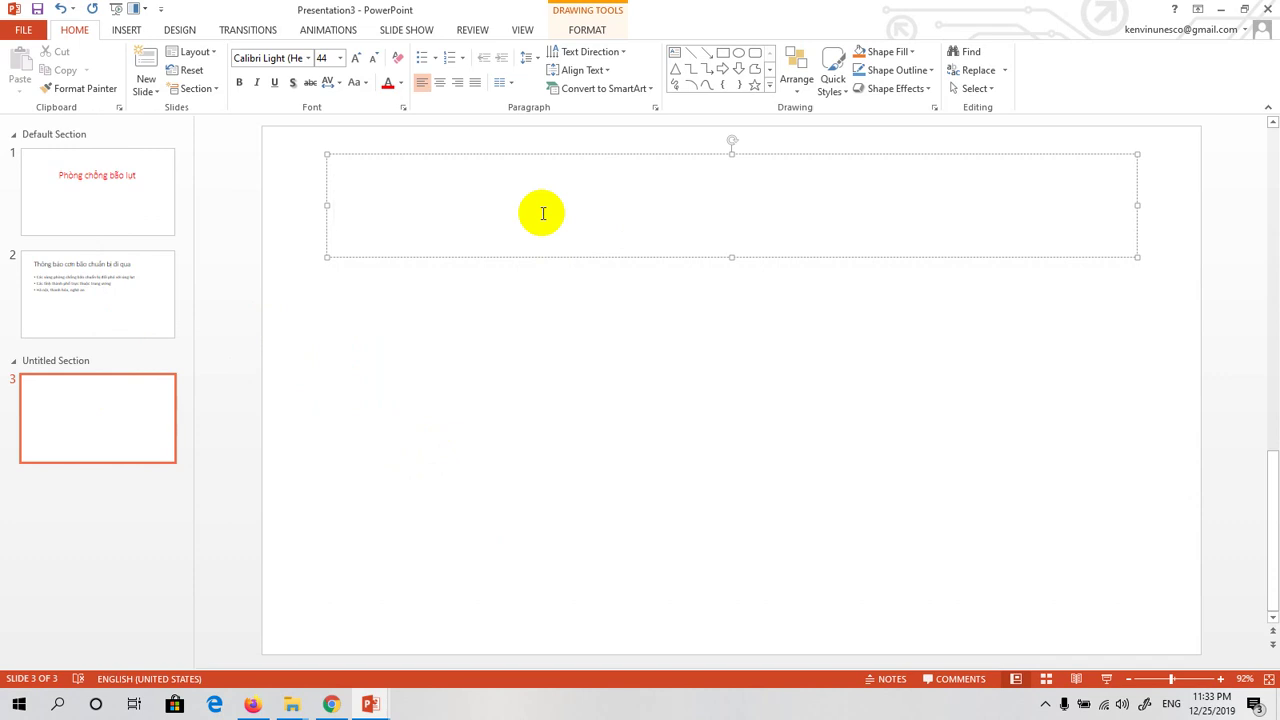
Step: Enter 'GIẢI PHÁP PHÒNG CHỐNG BÃO LỤT' as slide 3's title
{"action": "type", "text": "G"}
{"action": "type", "text": "IẢI"}
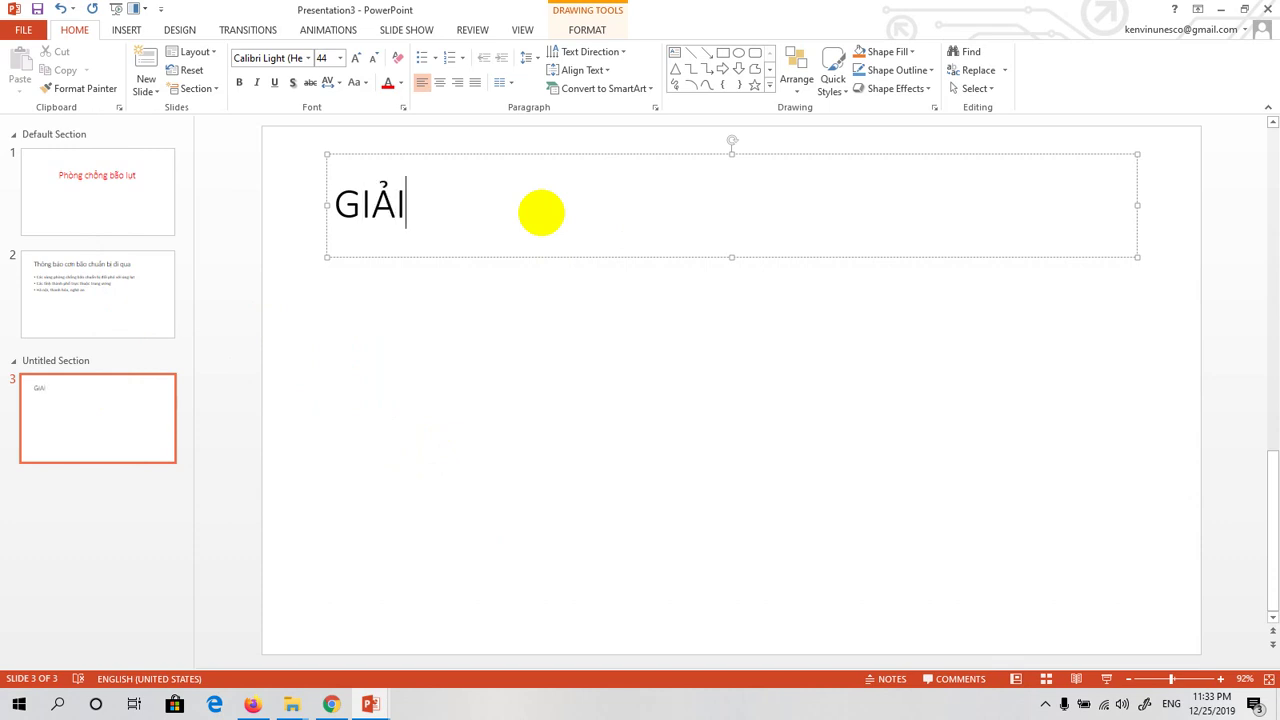
{"action": "type", "text": "ARI P"}
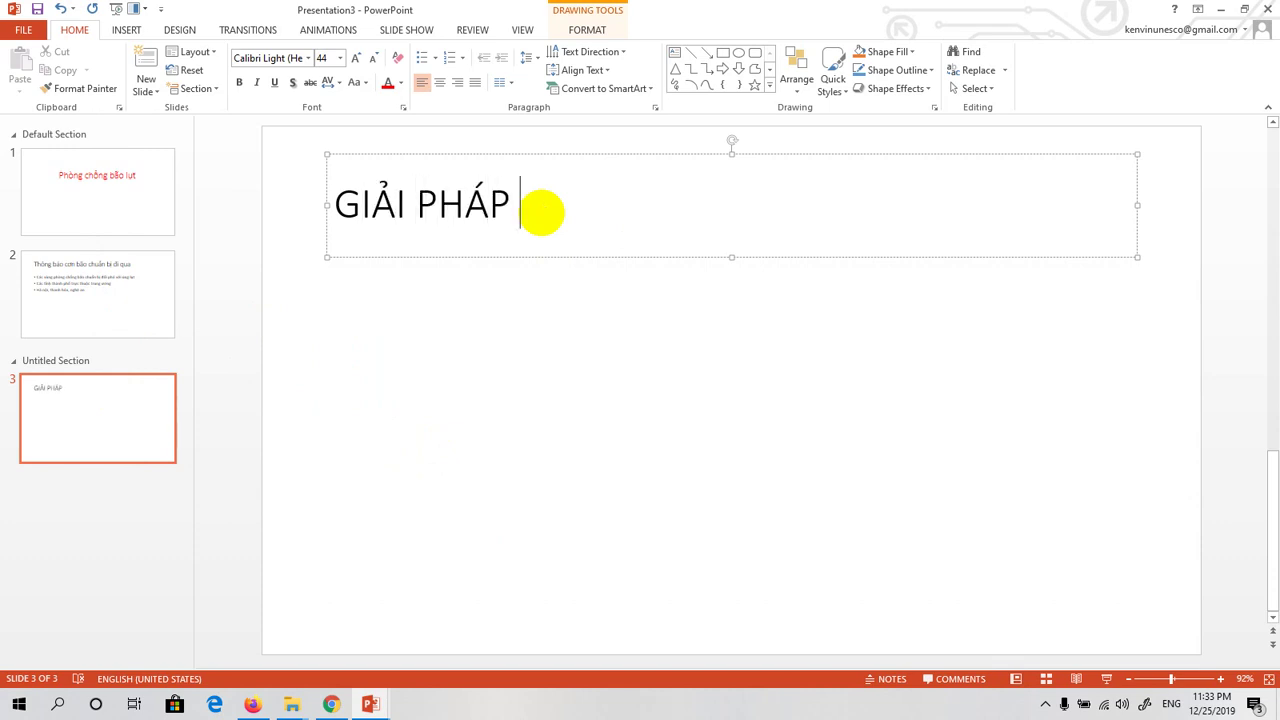
{"action": "type", "text": "HAsP PNGF"}
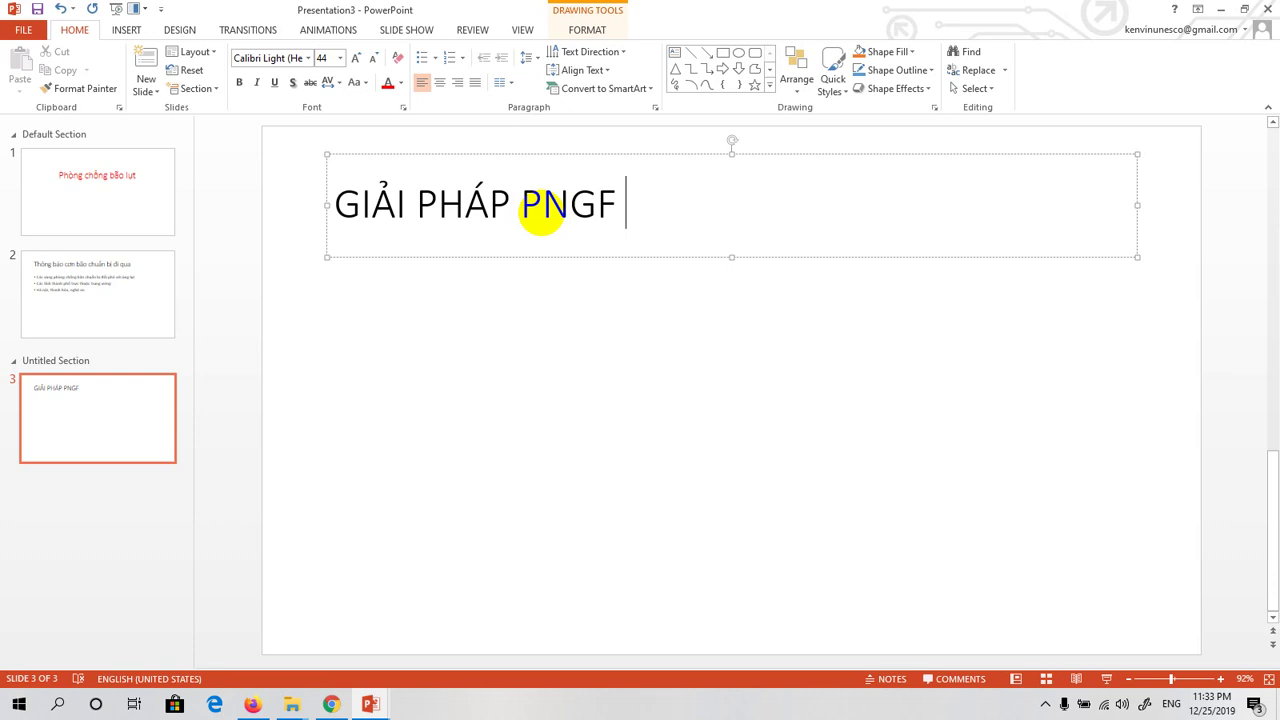
{"action": "key", "text": "BackSpace"}
{"action": "key", "text": "BackSpace"}
{"action": "key", "text": "BackSpace"}
{"action": "key", "text": "BackSpace"}
{"action": "type", "text": "PH"}
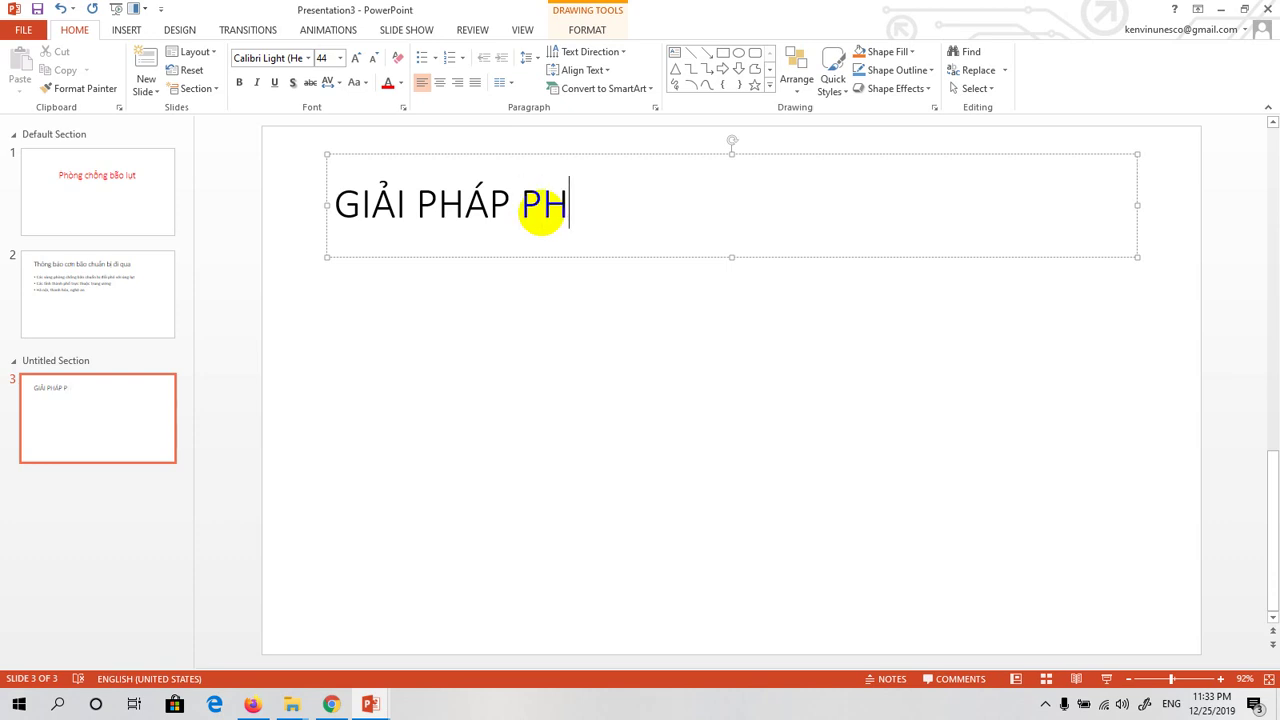
{"action": "type", "text": "ONGF CHOON"}
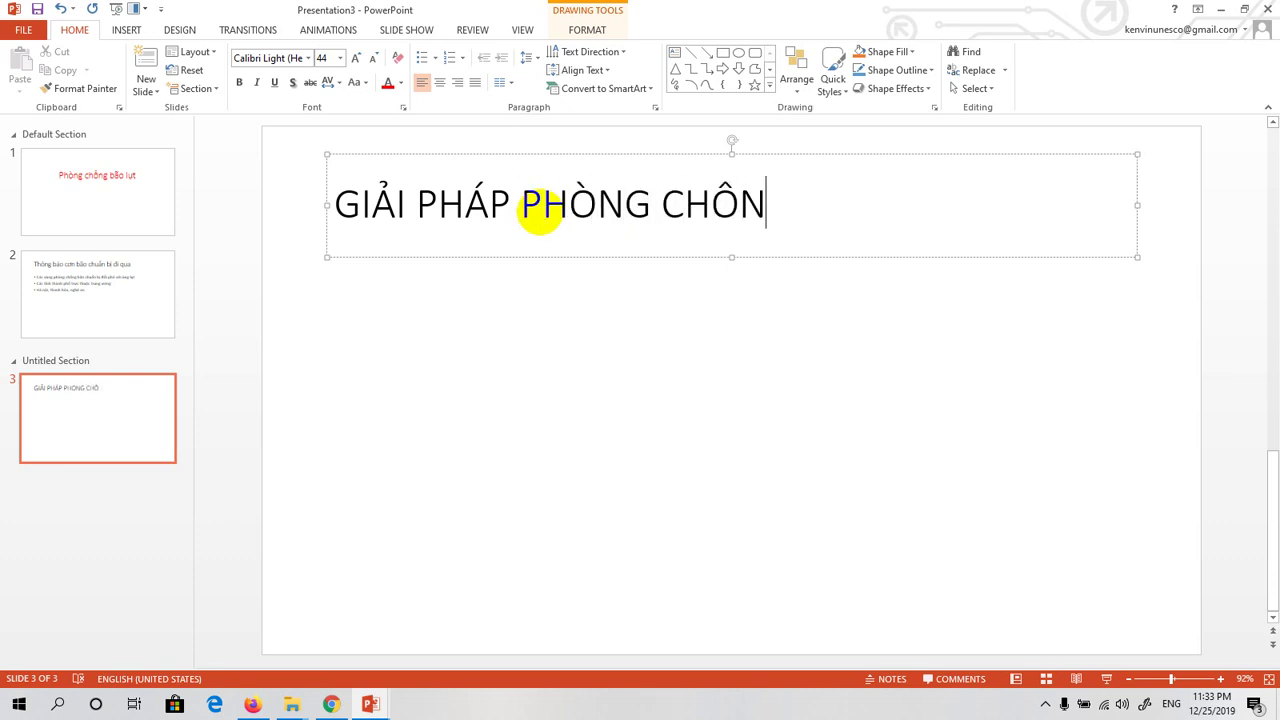
{"action": "type", "text": "GS BAOX "}
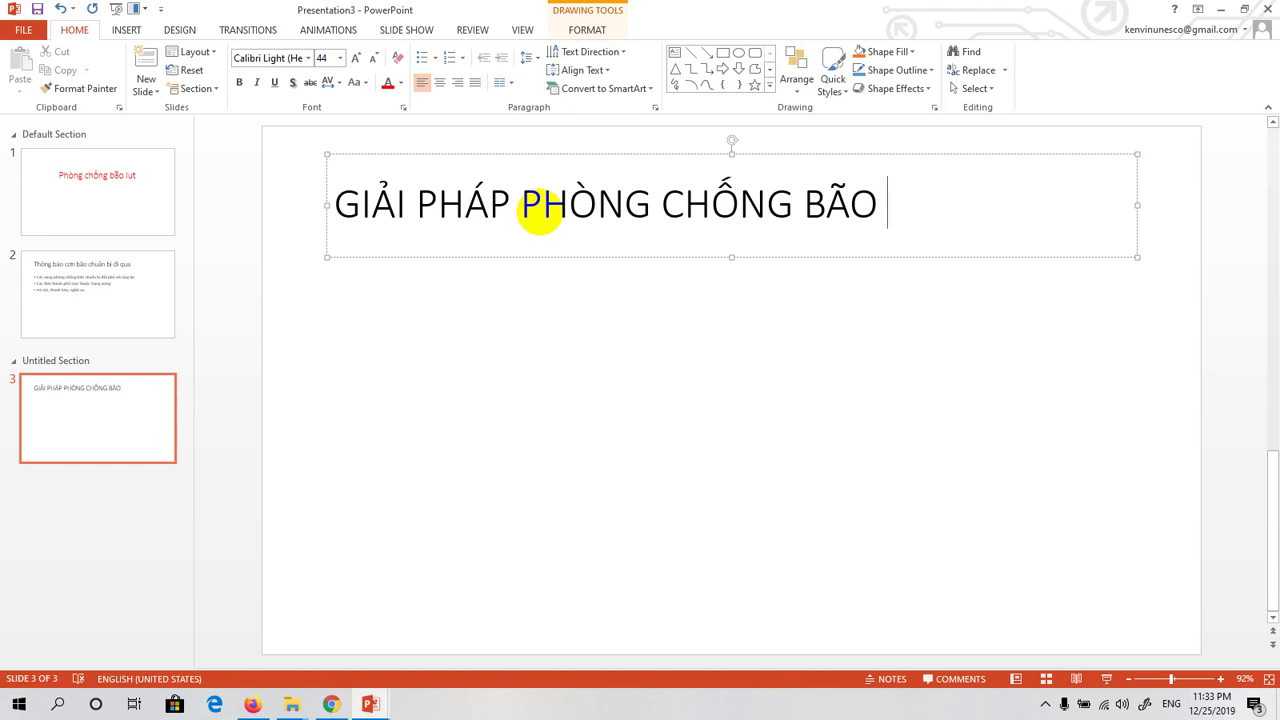
{"action": "type", "text": "LUTj"}
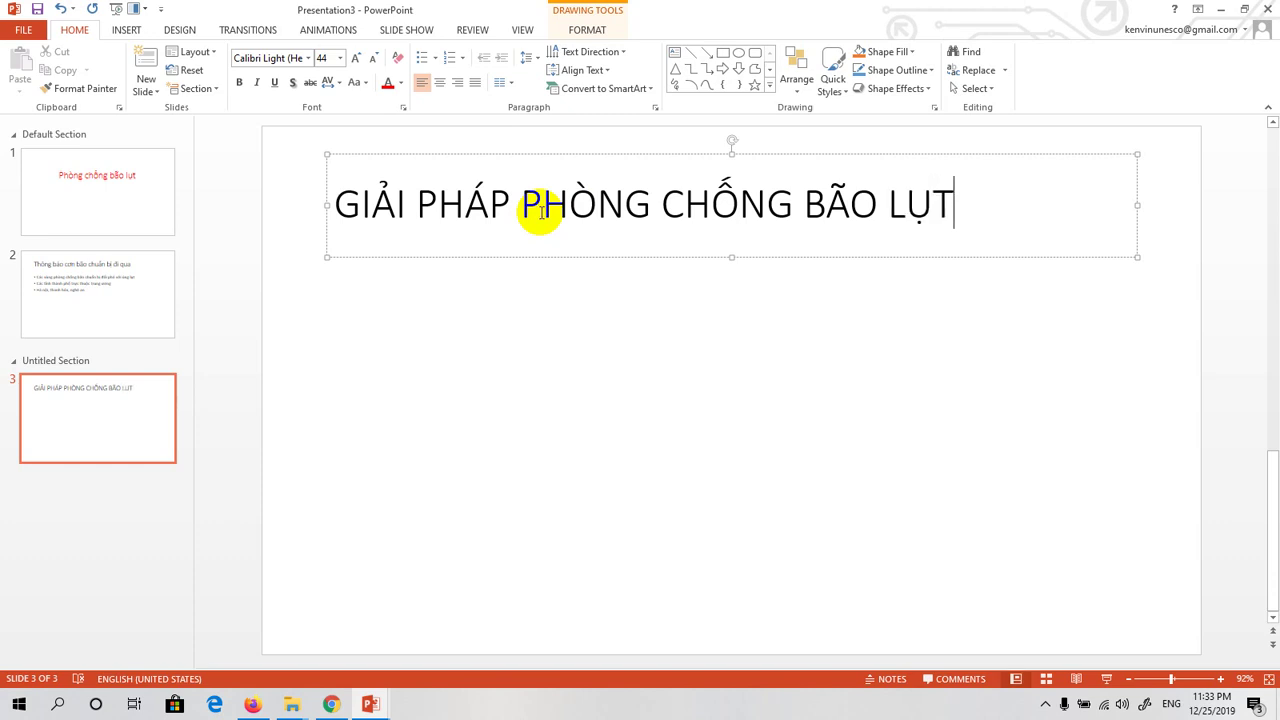
{"action": "left_click", "coordinate": [475, 350]}
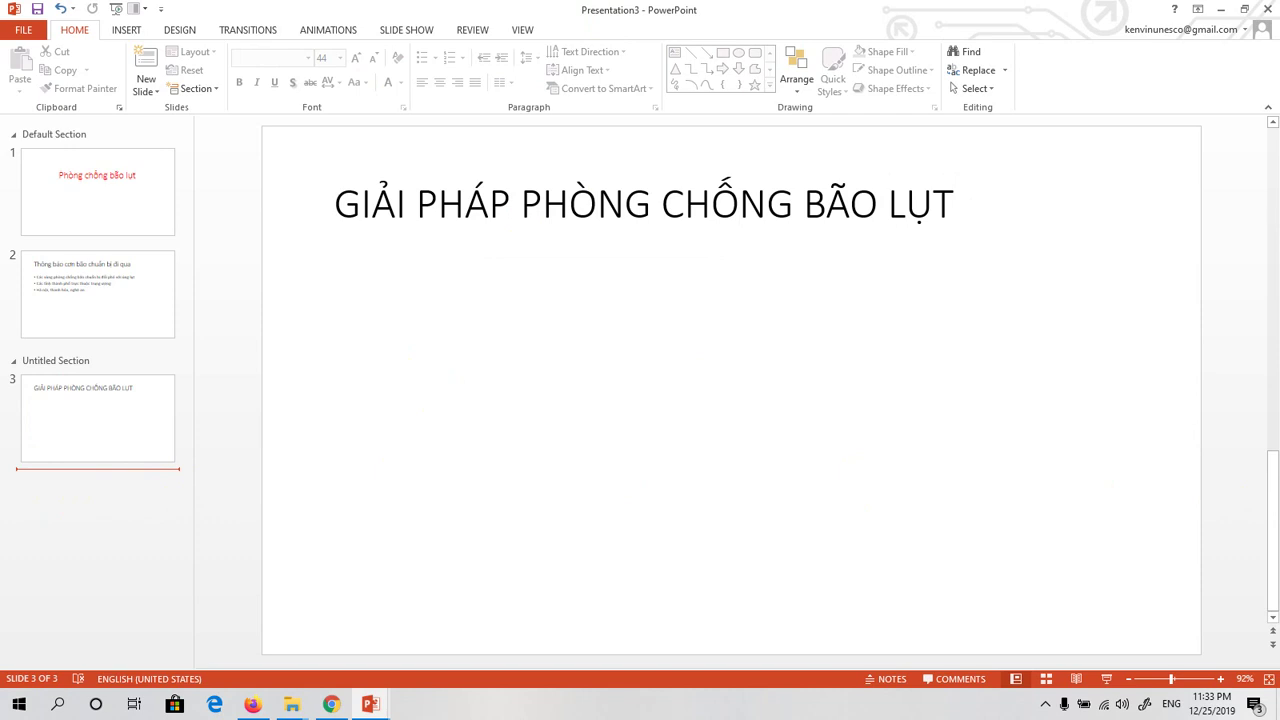
Step: Add a new Untitled Section and drag it below slide 3 to end the deck
{"action": "right_click", "coordinate": [85, 519]}
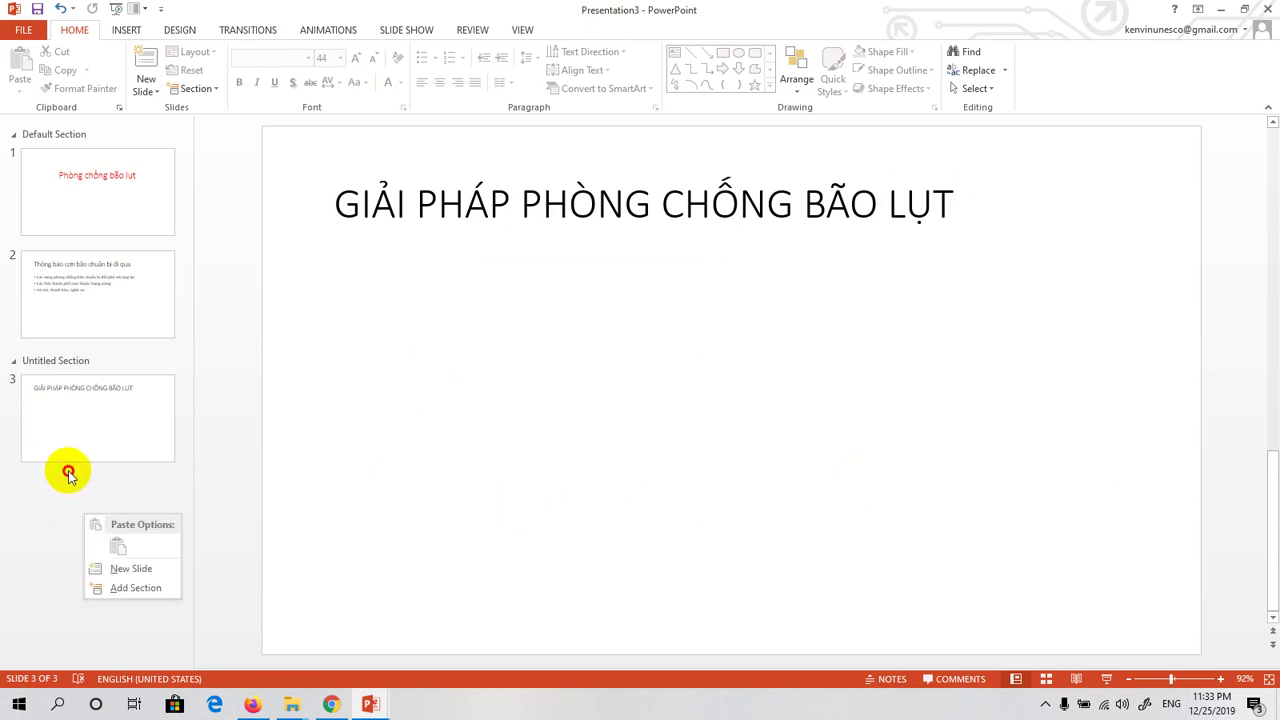
{"action": "left_click", "coordinate": [70, 472]}
{"action": "left_click", "coordinate": [70, 460]}
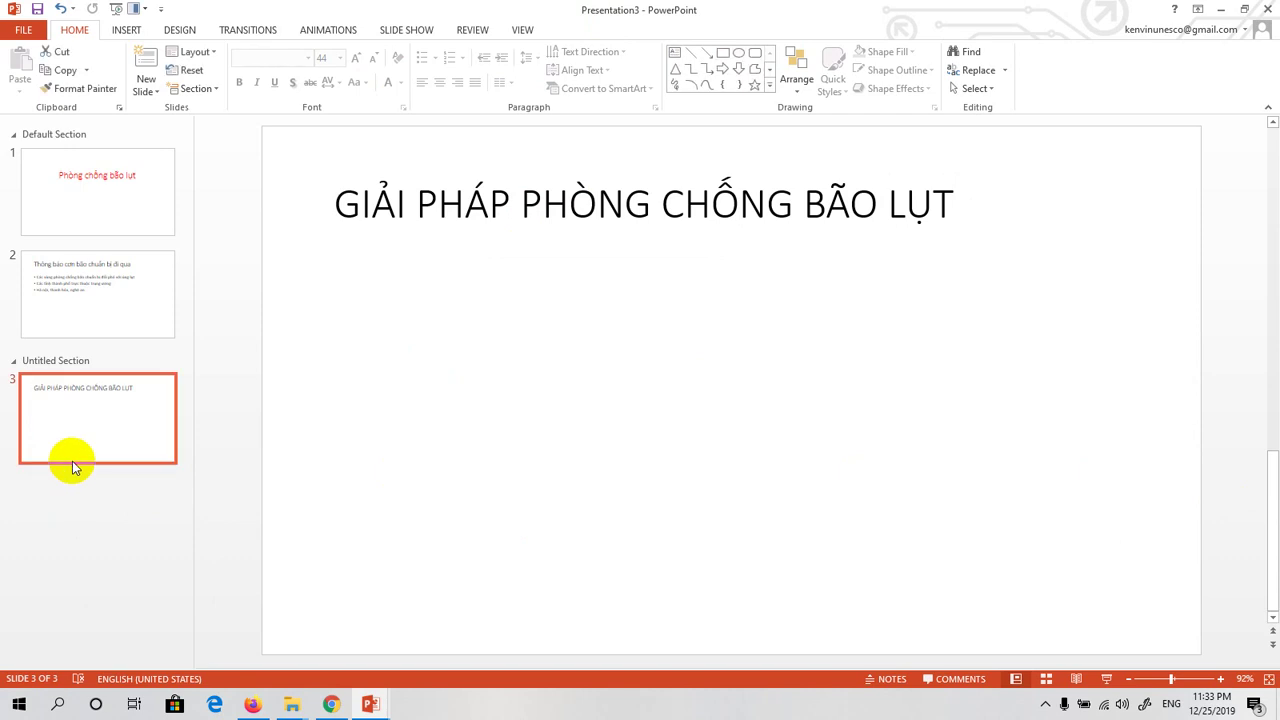
{"action": "left_click", "coordinate": [208, 91]}
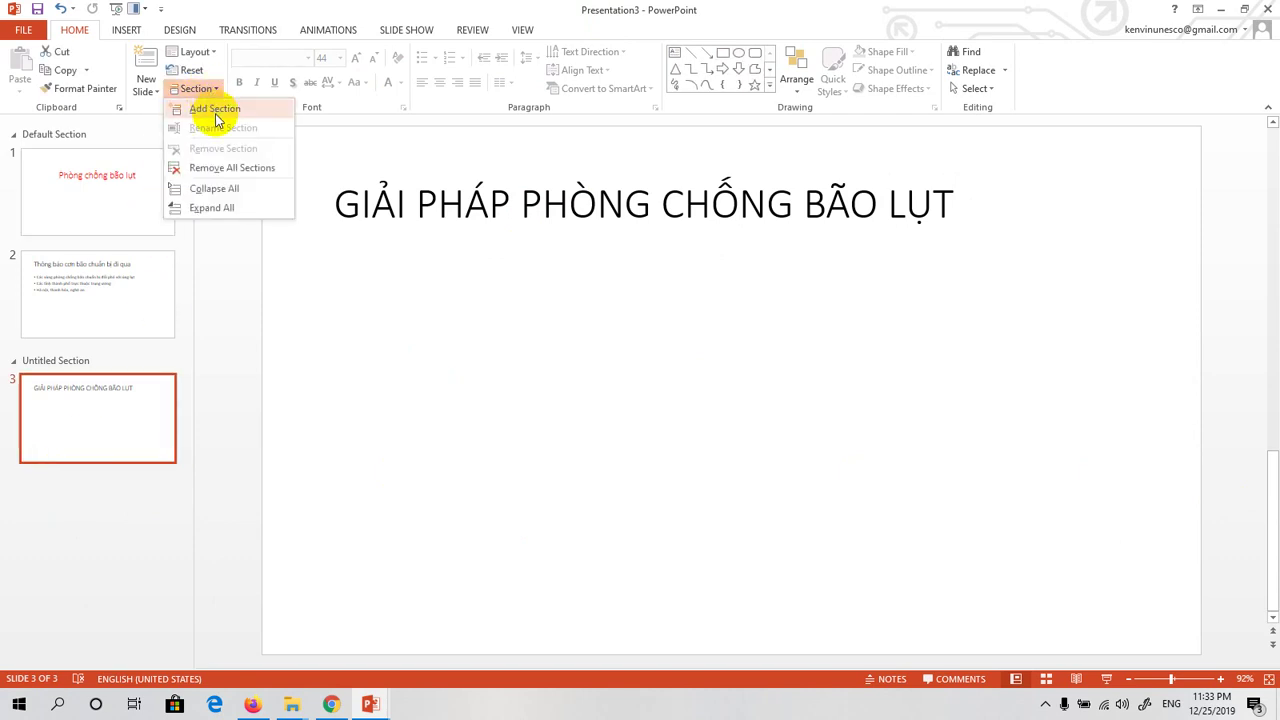
{"action": "left_click", "coordinate": [215, 112]}
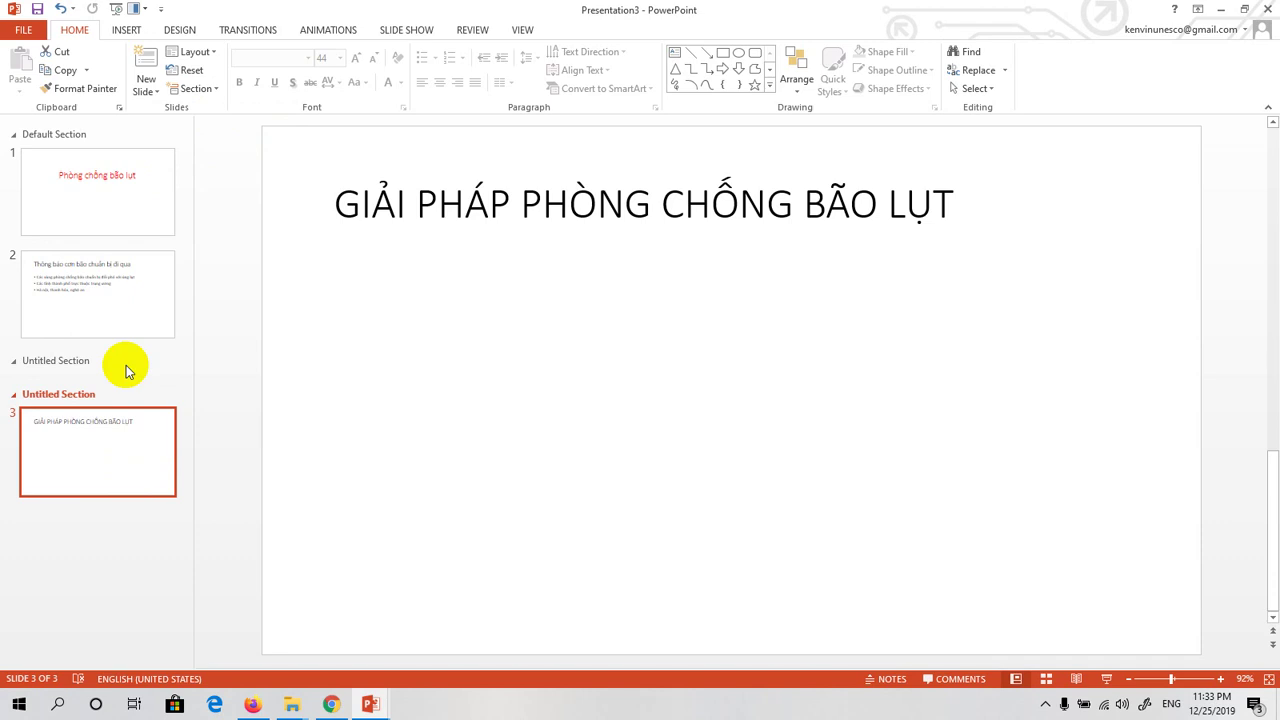
{"action": "left_click", "coordinate": [70, 362]}
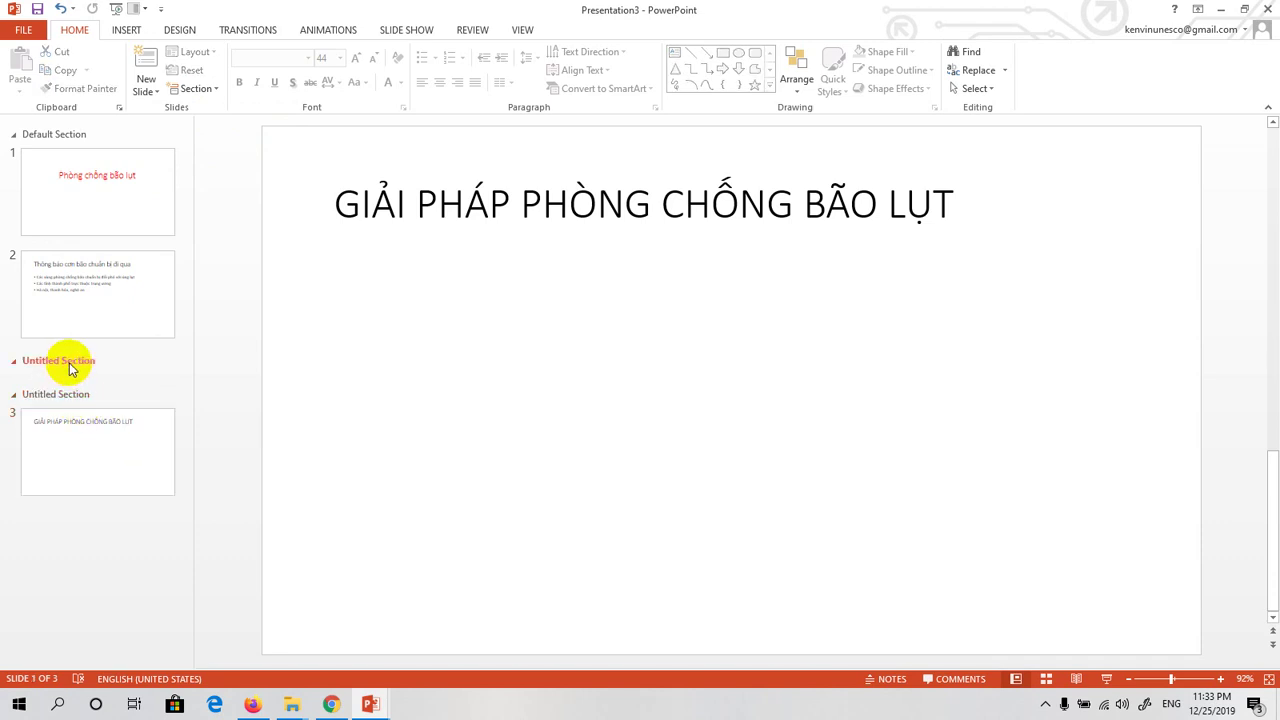
{"action": "mouse_move", "coordinate": [70, 368]}
{"action": "left_mouse_down"}
{"action": "mouse_move", "coordinate": [59, 221]}
{"action": "mouse_move", "coordinate": [57, 260]}
{"action": "left_mouse_up"}
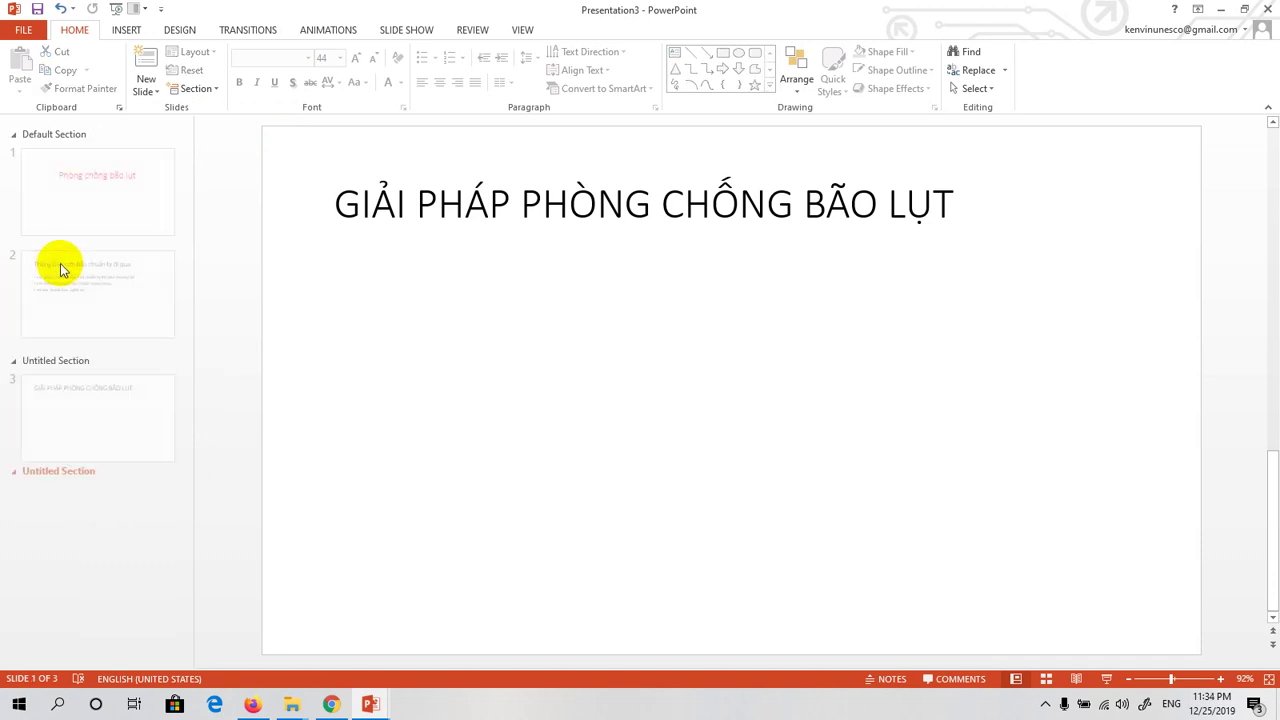
{"action": "left_click", "coordinate": [48, 516]}
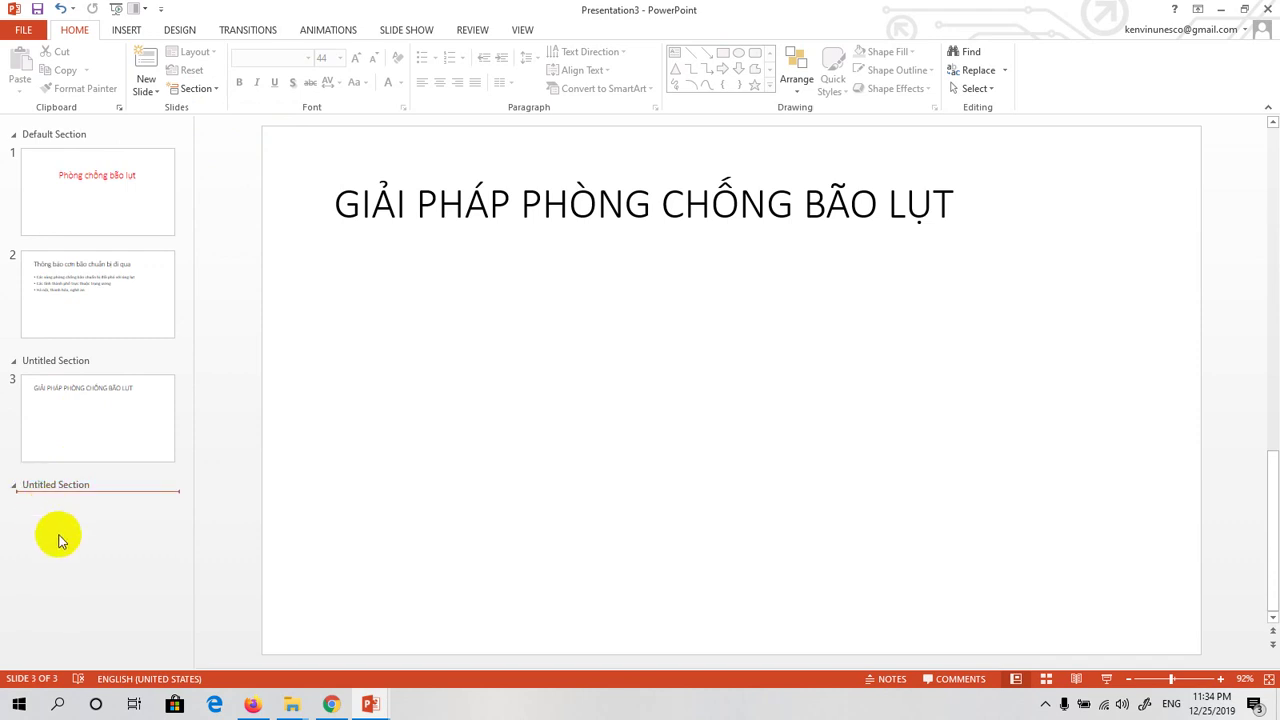
{"action": "right_click", "coordinate": [58, 541]}
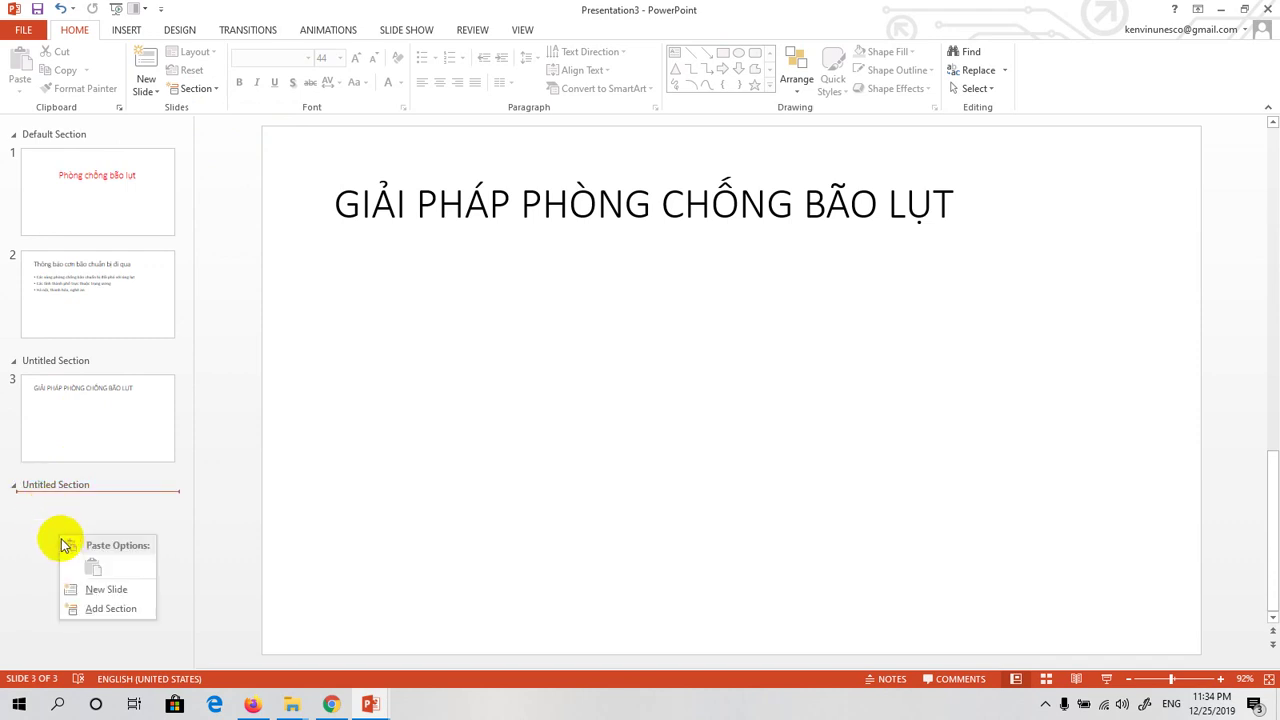
Step: Insert slide 4 into the empty last section and switch it to the Blank layout
{"action": "left_click", "coordinate": [94, 590]}
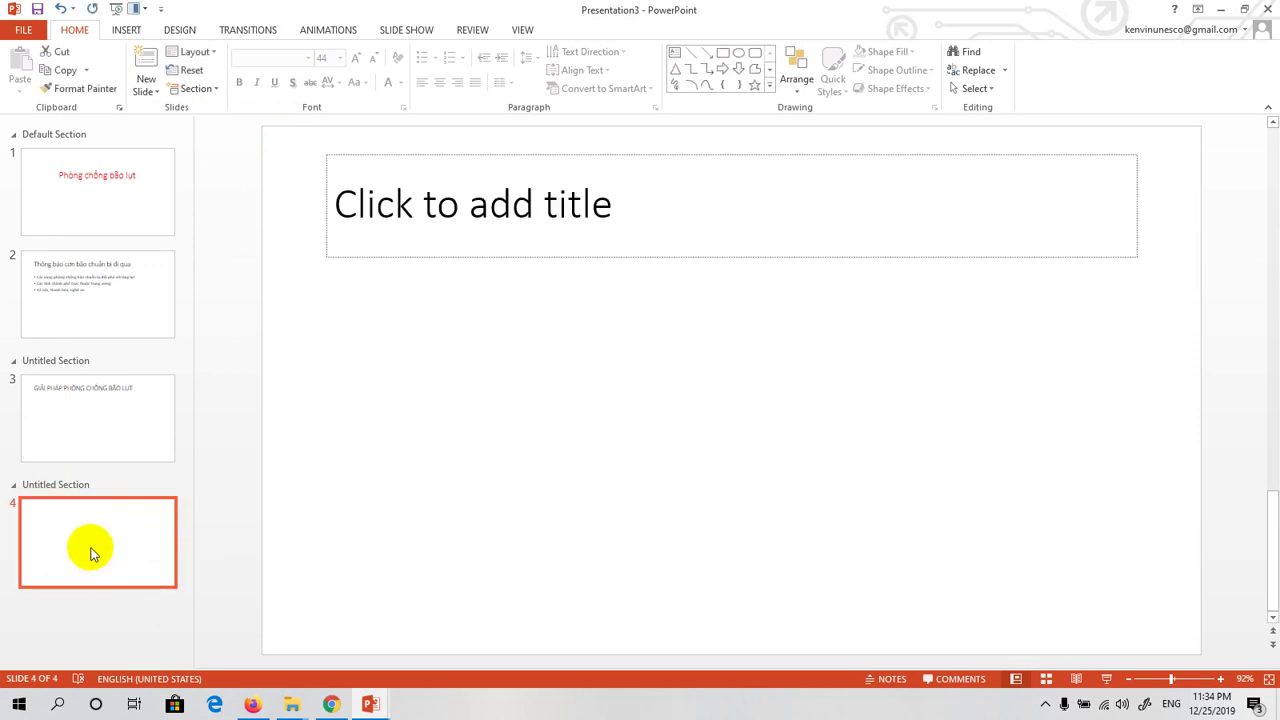
{"action": "right_click", "coordinate": [91, 551]}
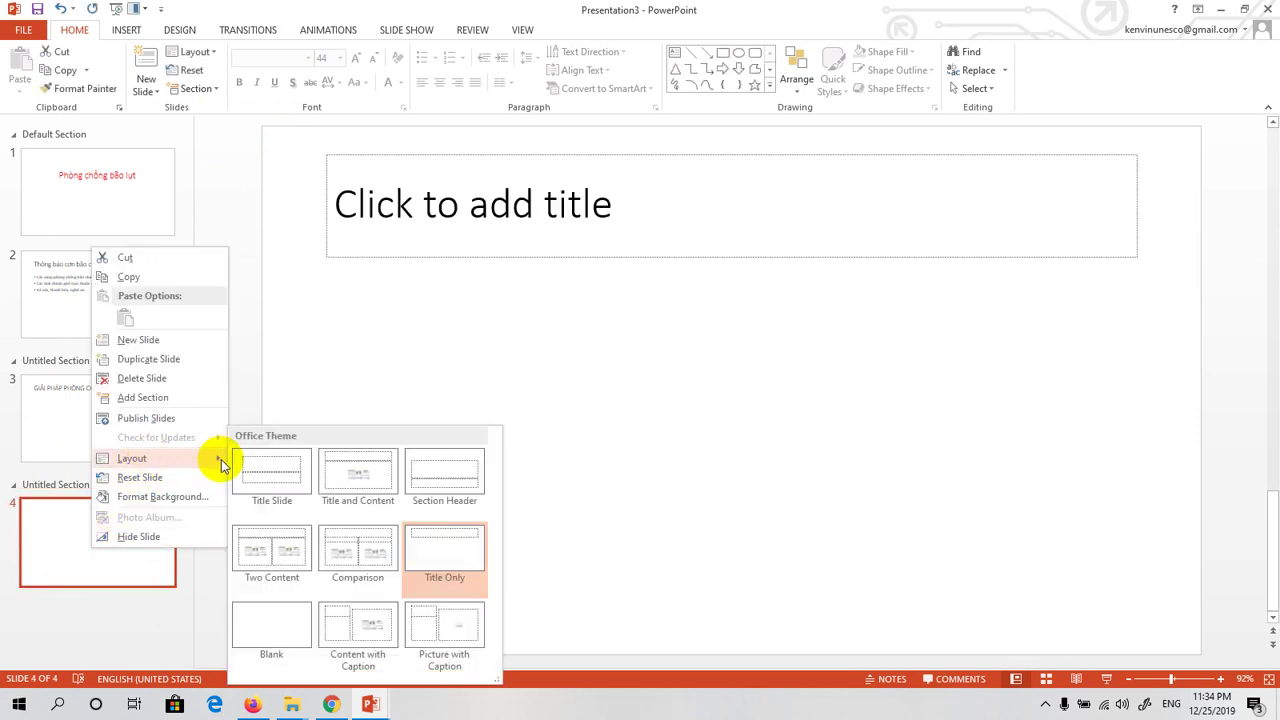
{"action": "mouse_move", "coordinate": [132, 458]}
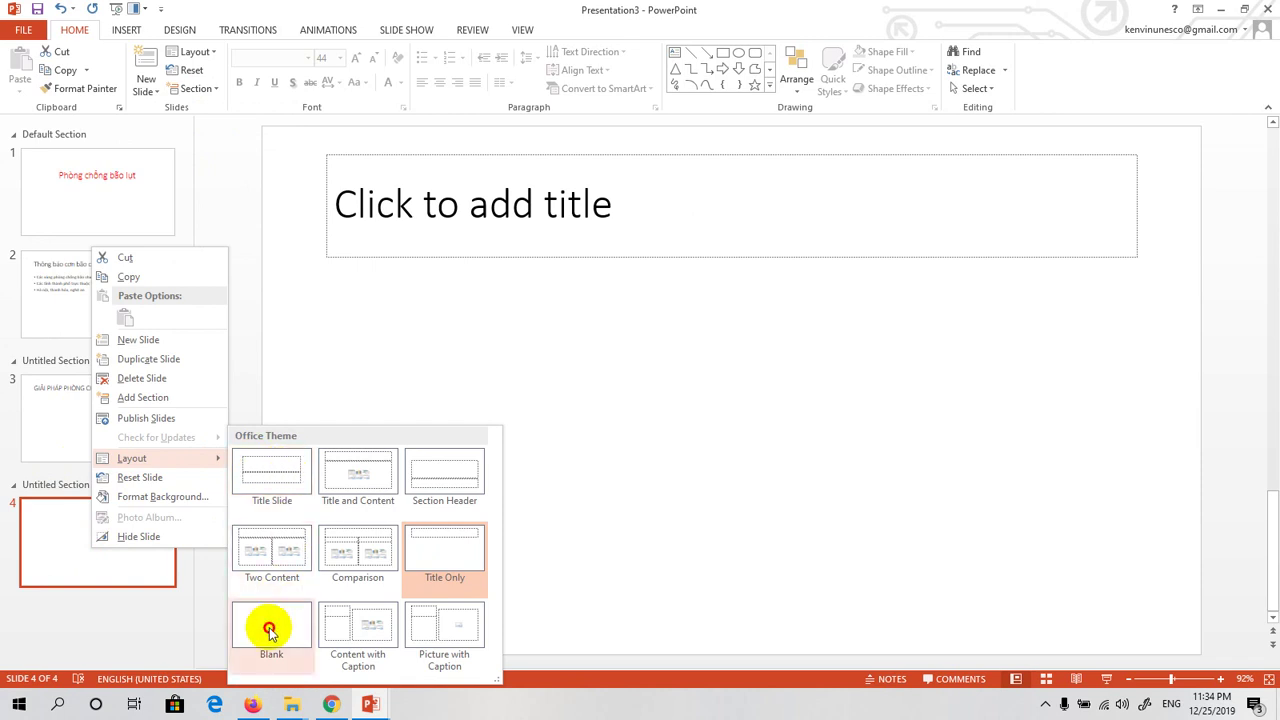
{"action": "left_click", "coordinate": [268, 624]}
{"action": "right_click", "coordinate": [105, 546]}
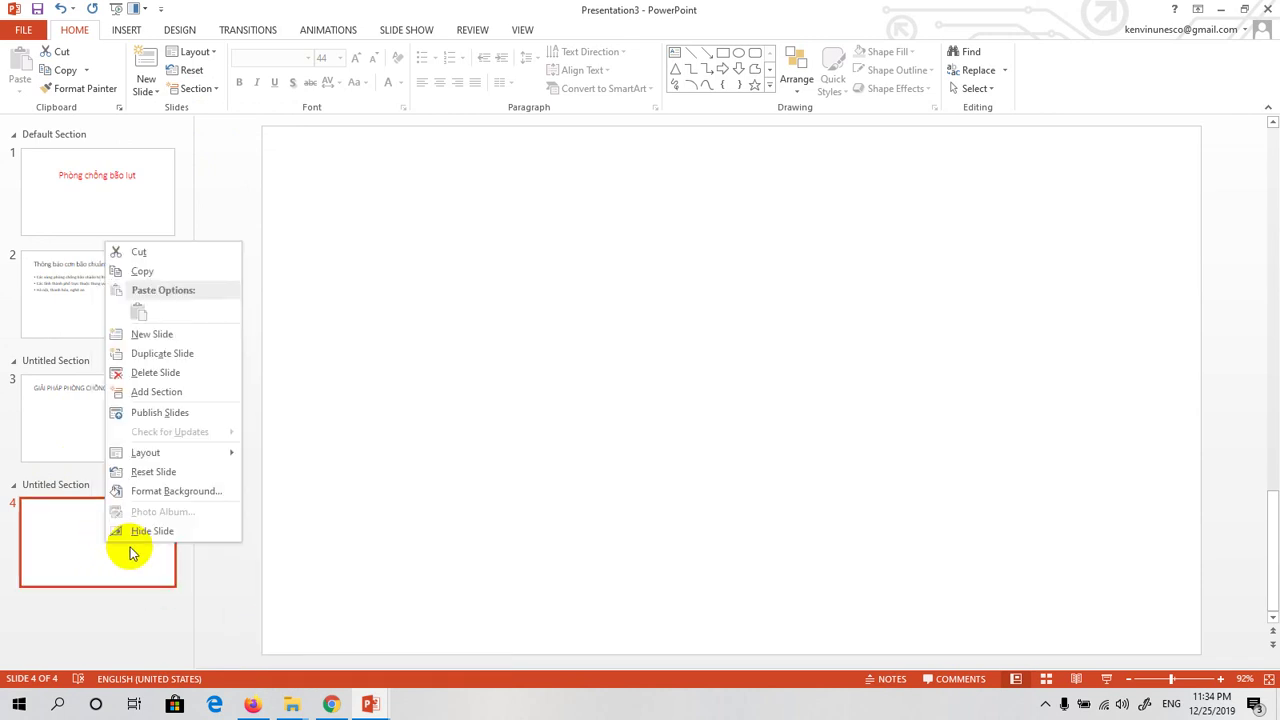
{"action": "left_click", "coordinate": [100, 620]}
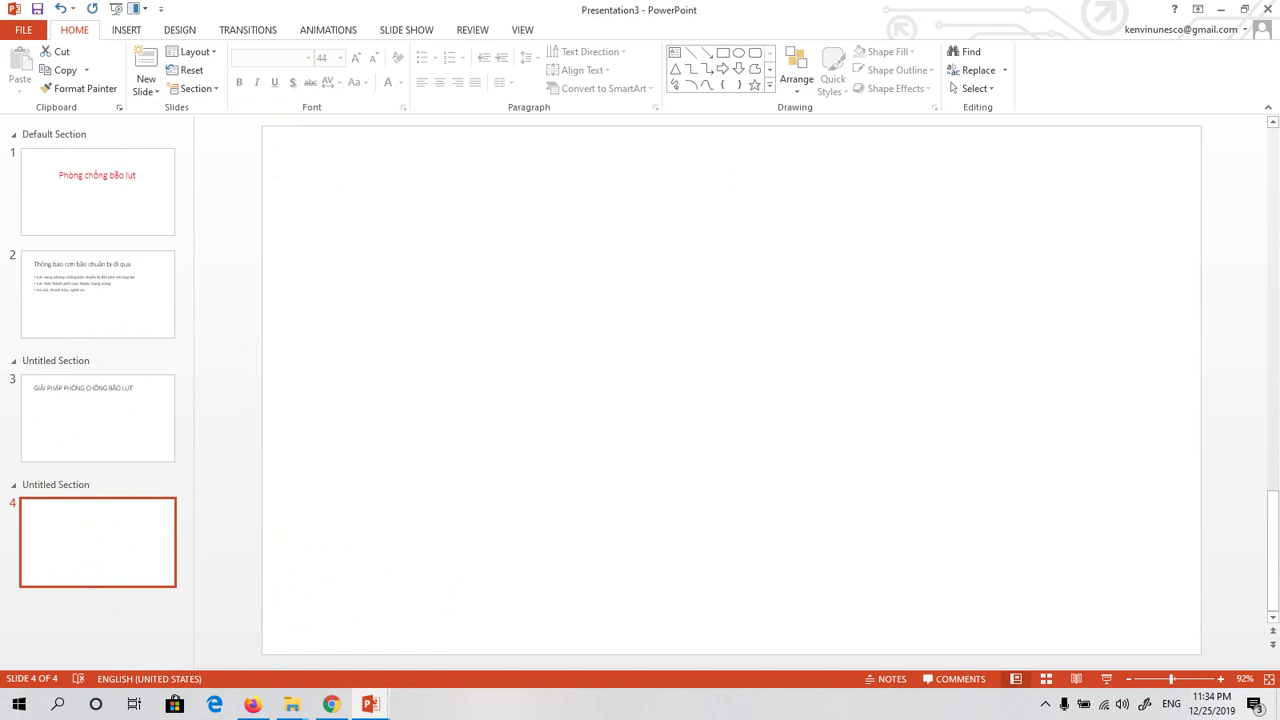
Step: Add a new Untitled Section after slide 4 and insert an empty slide 5 into it
{"action": "left_click", "coordinate": [58, 612]}
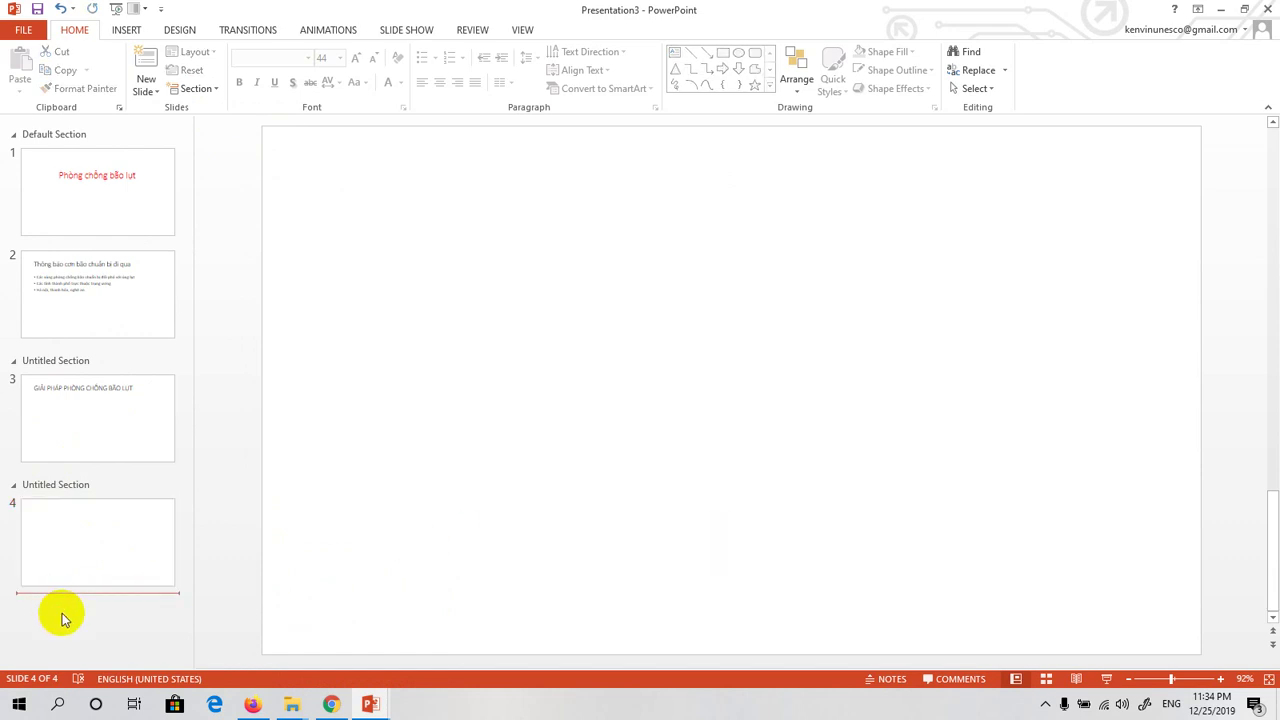
{"action": "left_click", "coordinate": [198, 89]}
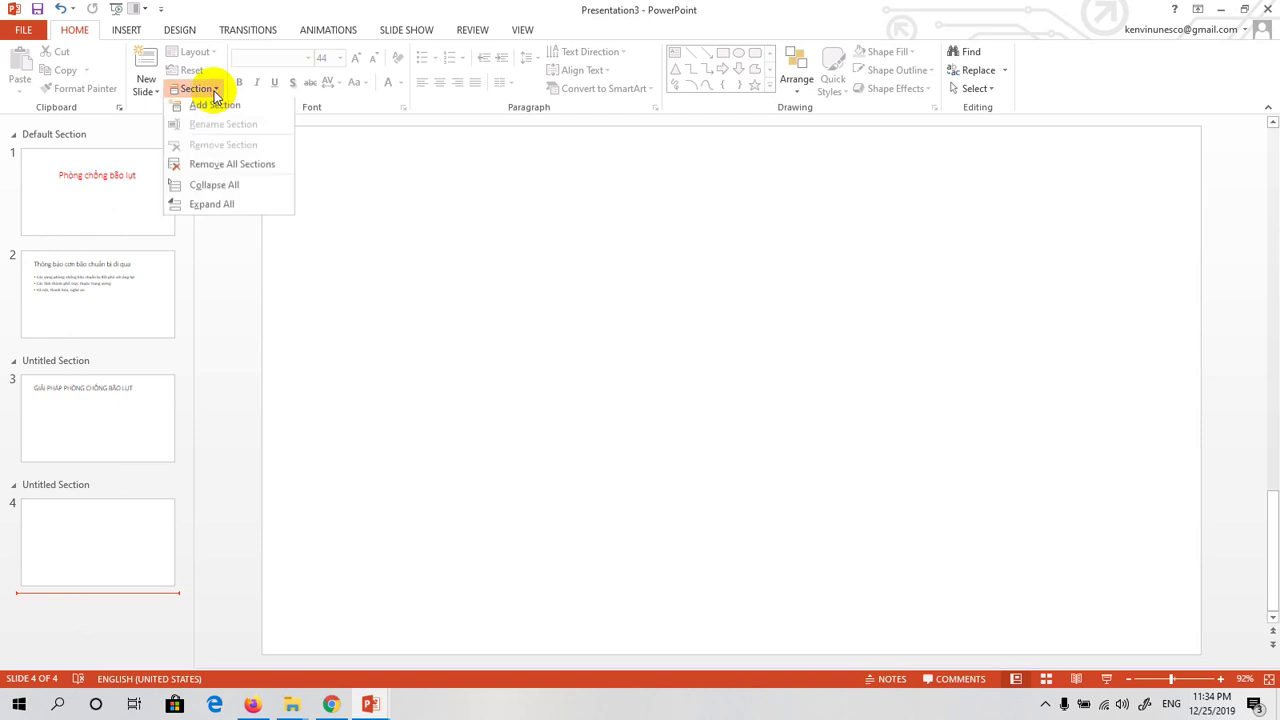
{"action": "left_click", "coordinate": [212, 113]}
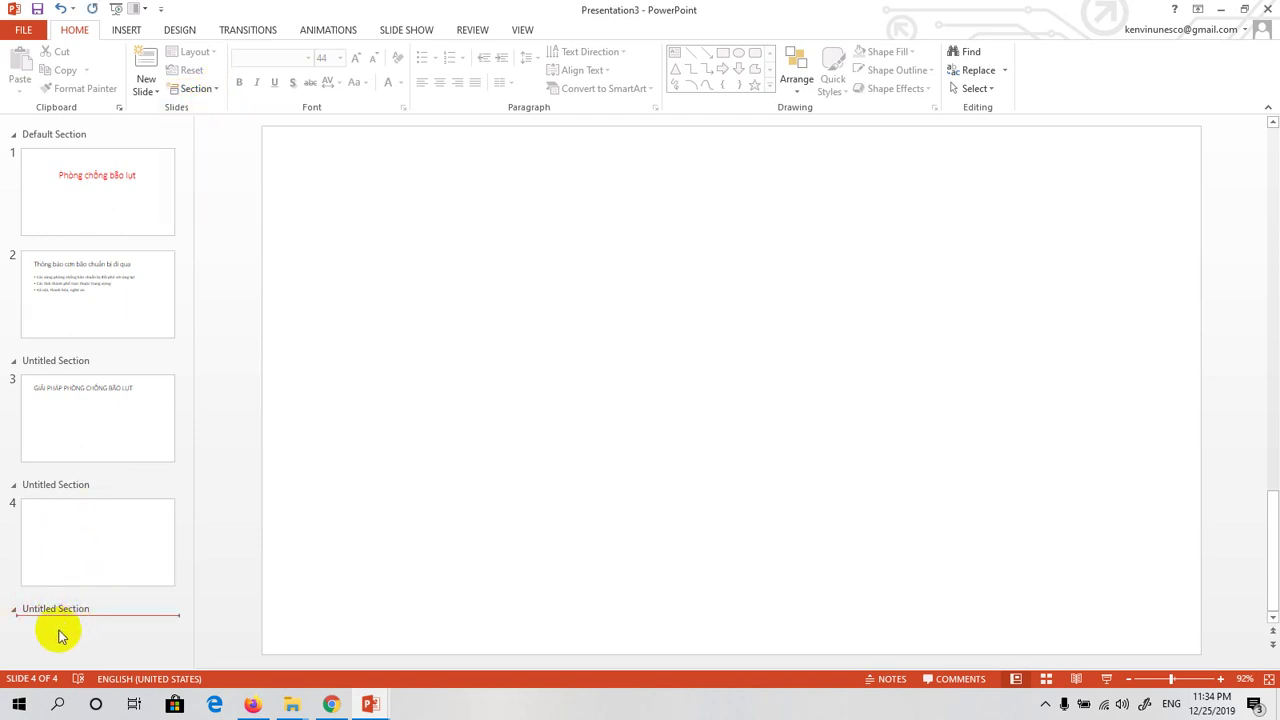
{"action": "right_click", "coordinate": [60, 640]}
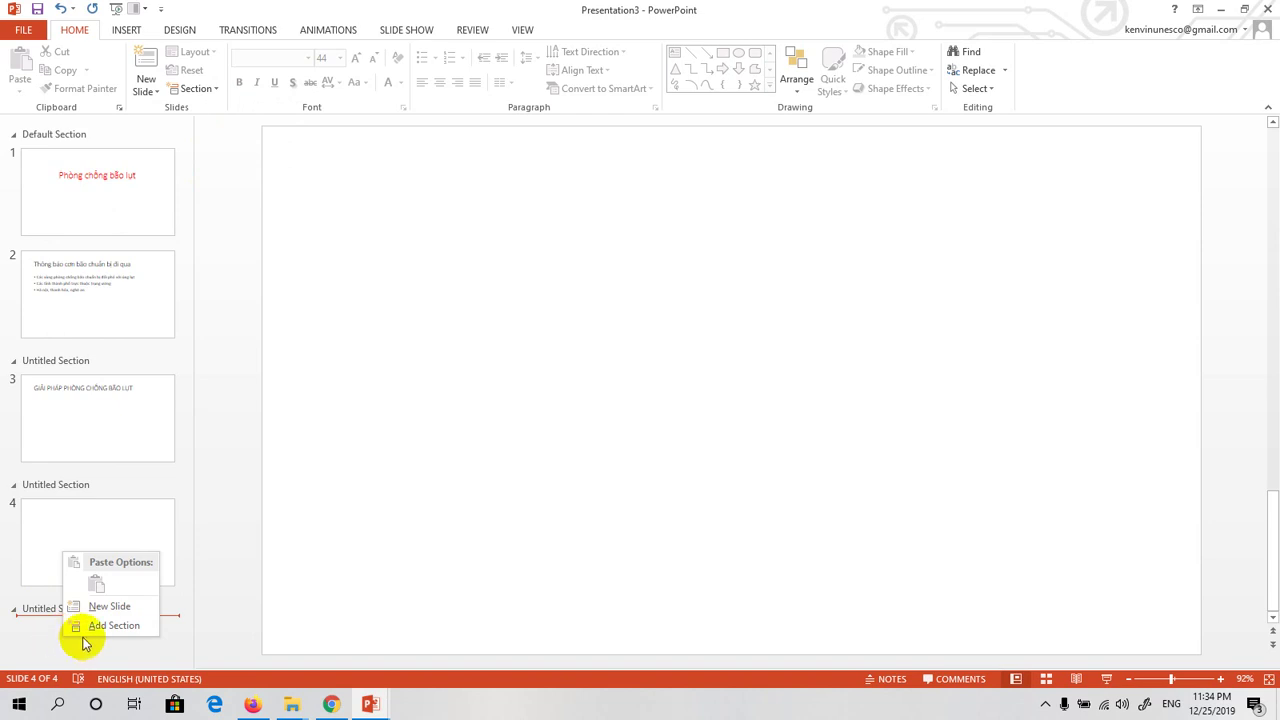
{"action": "left_click", "coordinate": [104, 607]}
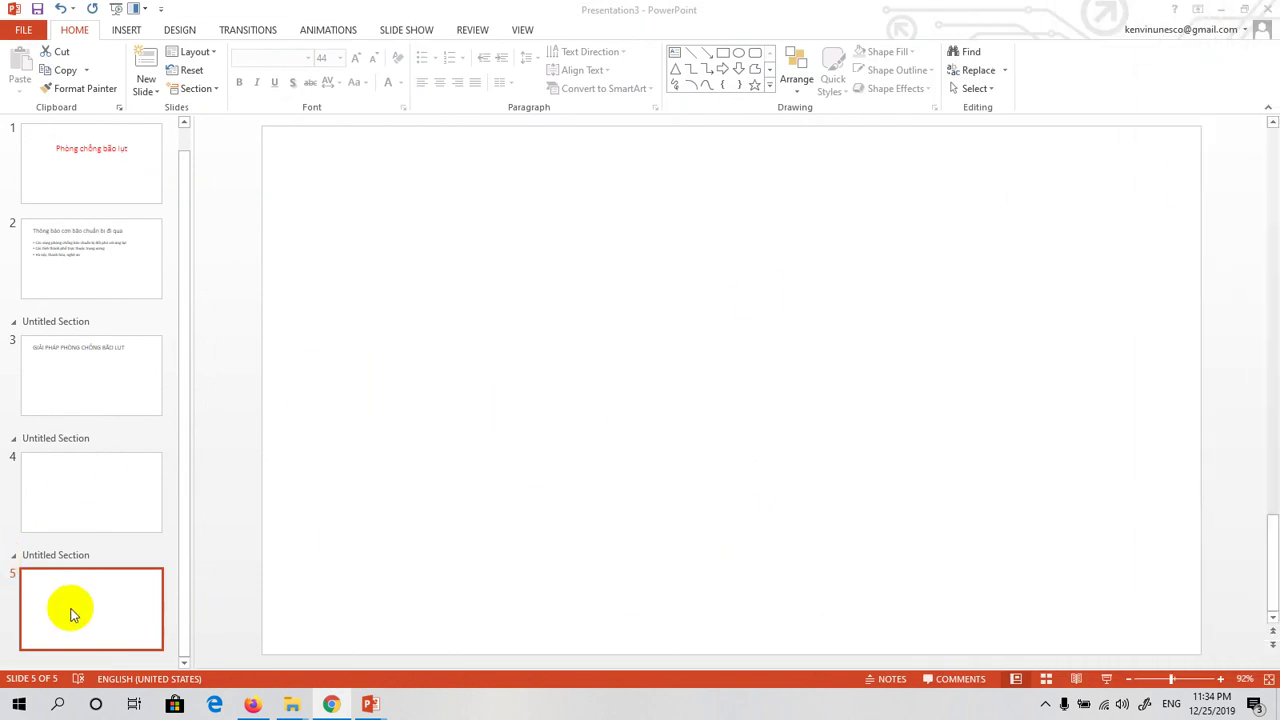
Step: Apply the Comparison layout to slide 5
{"action": "left_click", "coordinate": [73, 608]}
{"action": "right_click", "coordinate": [74, 610]}
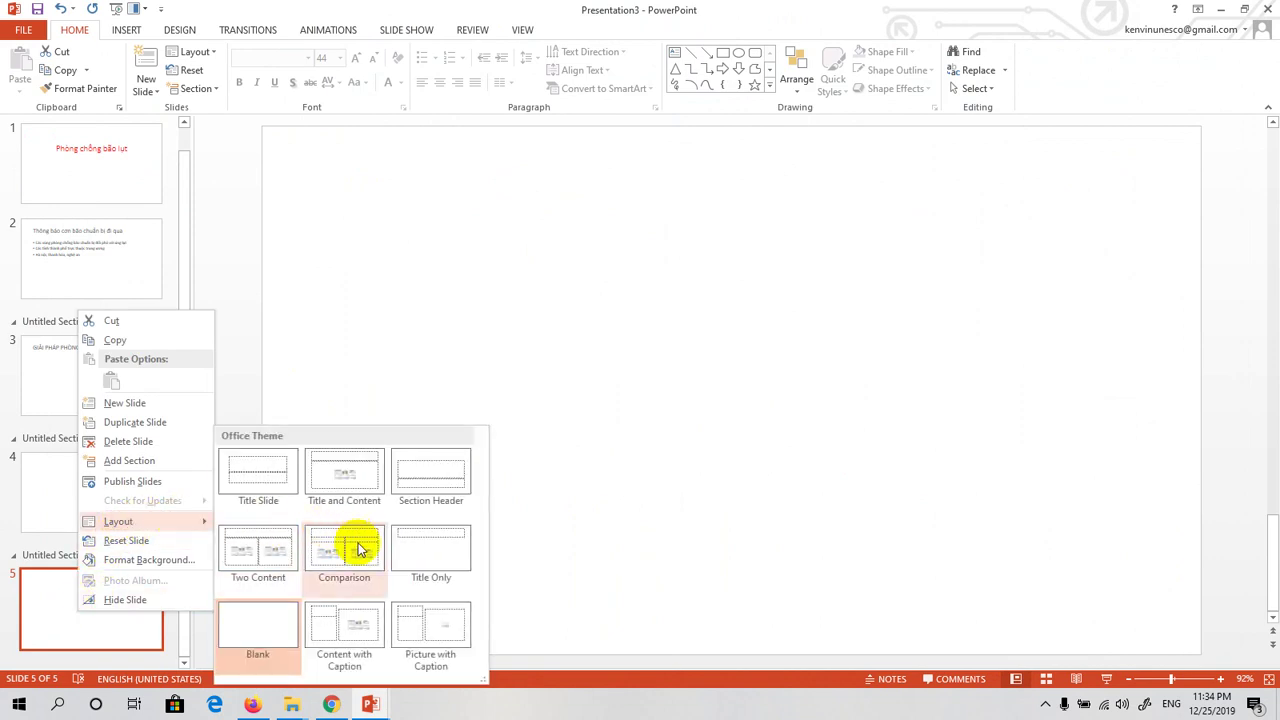
{"action": "mouse_move", "coordinate": [118, 521]}
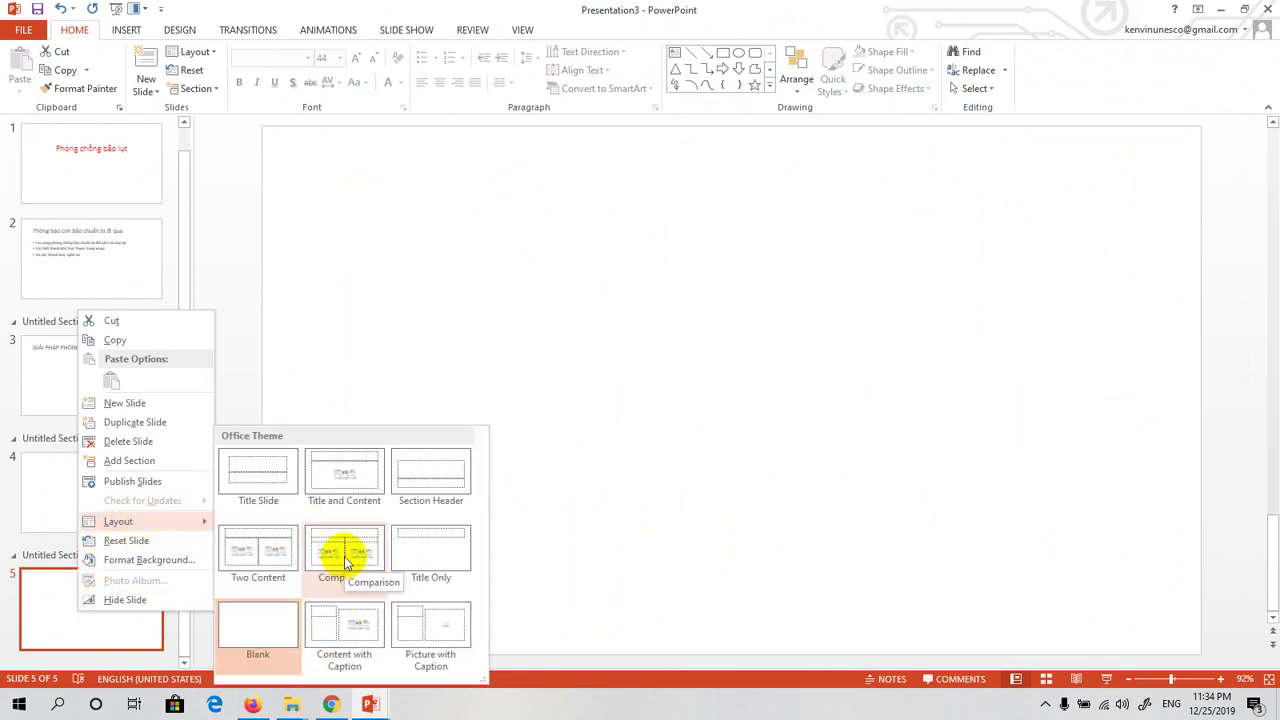
{"action": "left_click", "coordinate": [345, 562]}
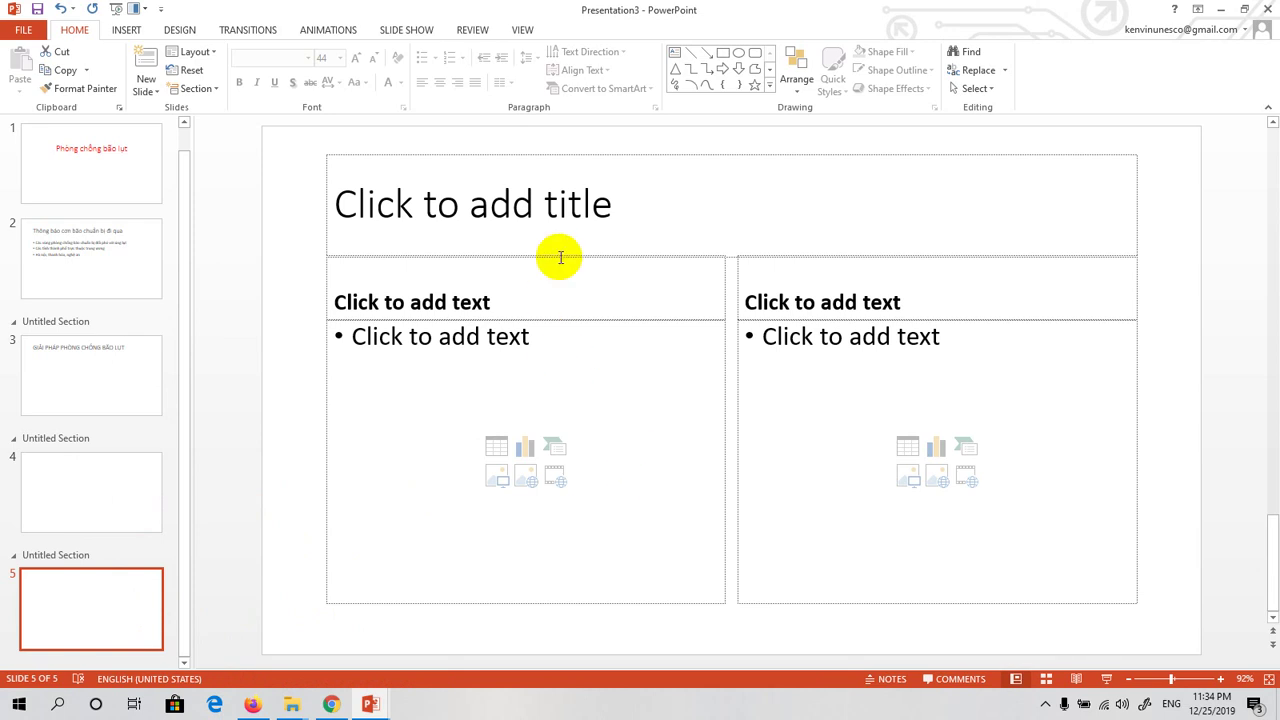
Step: Type the slide 5 title 'Kế hoạch phòng chống lụt bão'
{"action": "left_click", "coordinate": [500, 210]}
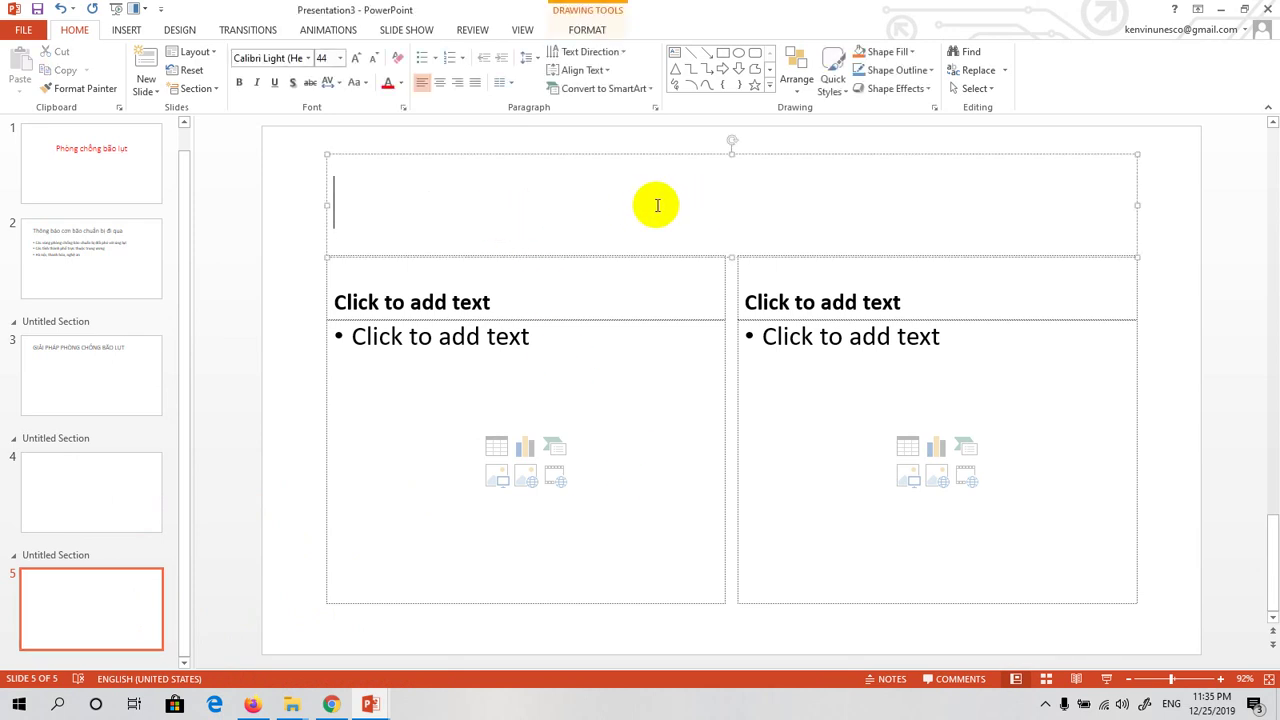
{"action": "double_click", "coordinate": [656, 205]}
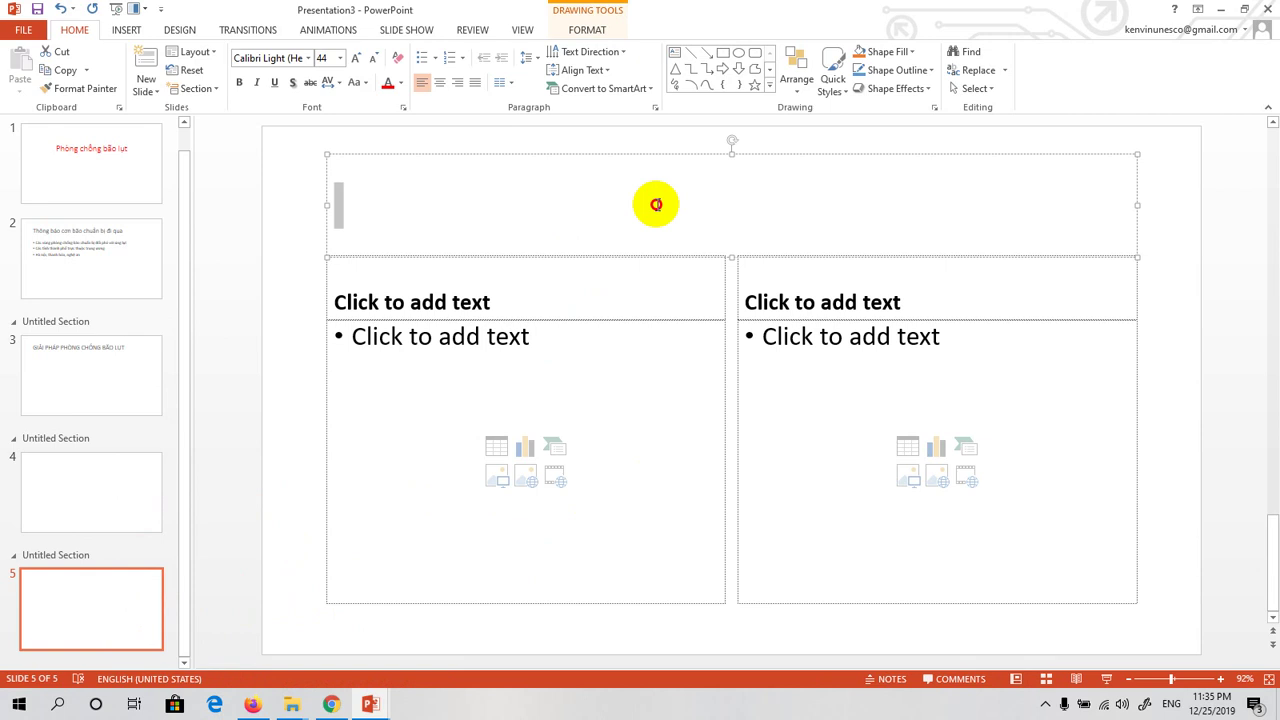
{"action": "left_click", "coordinate": [656, 205]}
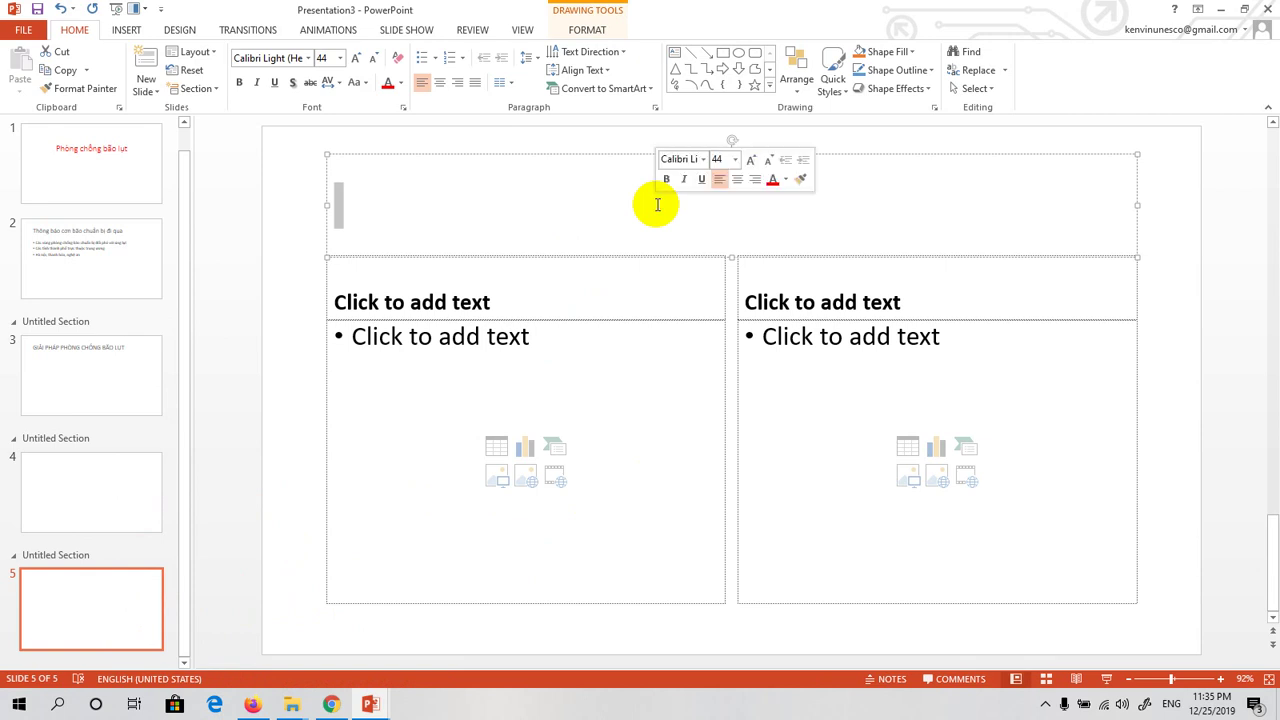
{"action": "type", "text": "C"}
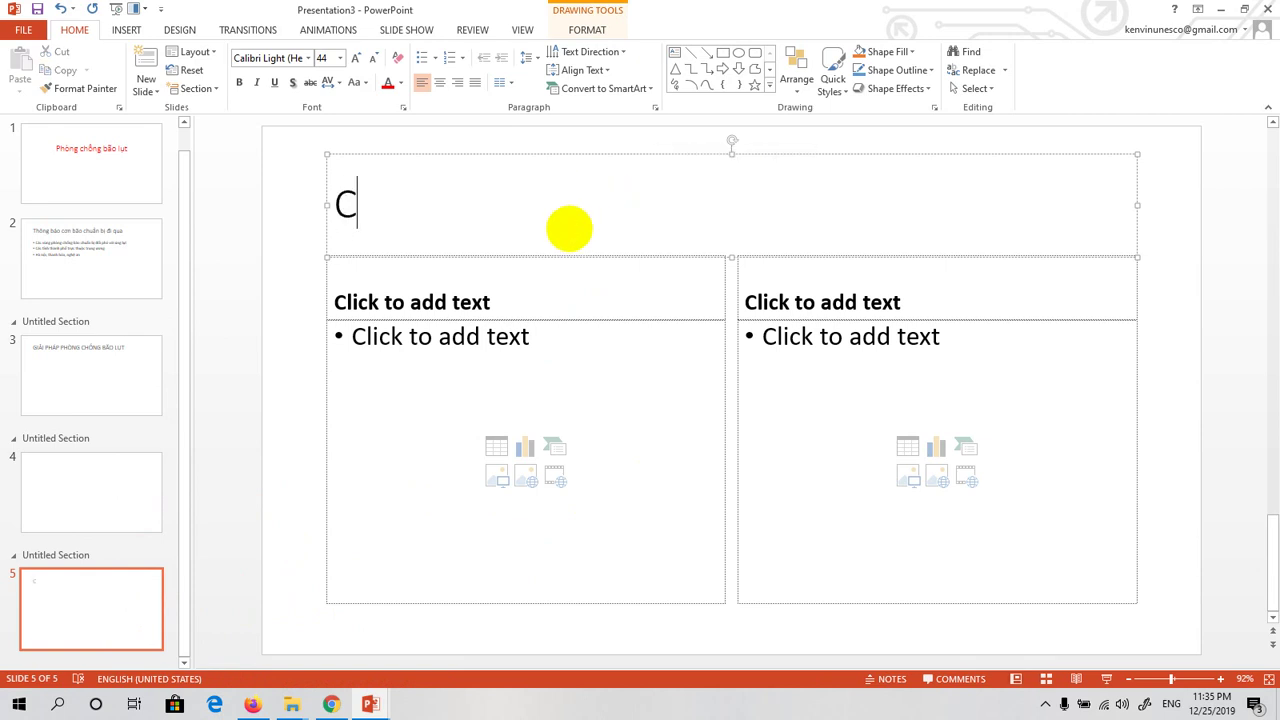
{"action": "type", "text": "ông"}
{"action": "key", "text": "BackSpace"}
{"action": "key", "text": "BackSpace"}
{"action": "key", "text": "BackSpace"}
{"action": "key", "text": "BackSpace"}
{"action": "type", "text": "Kees"}
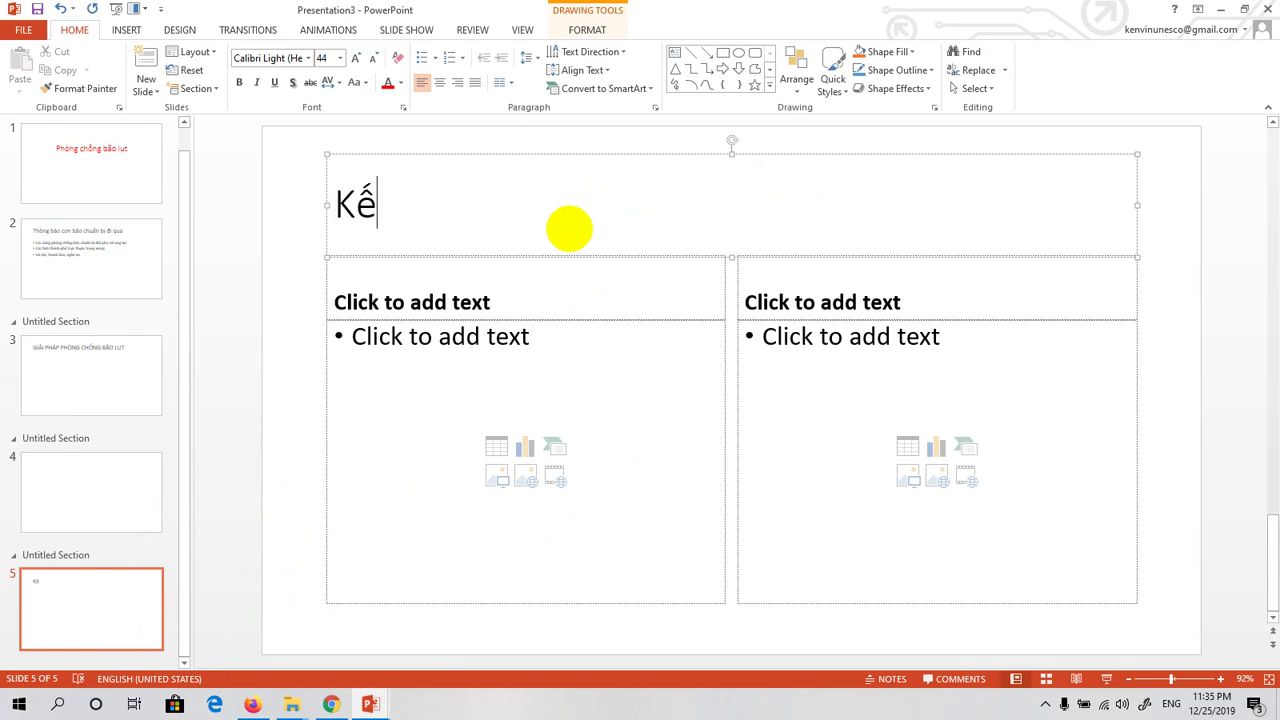
{"action": "type", "text": " hoac"}
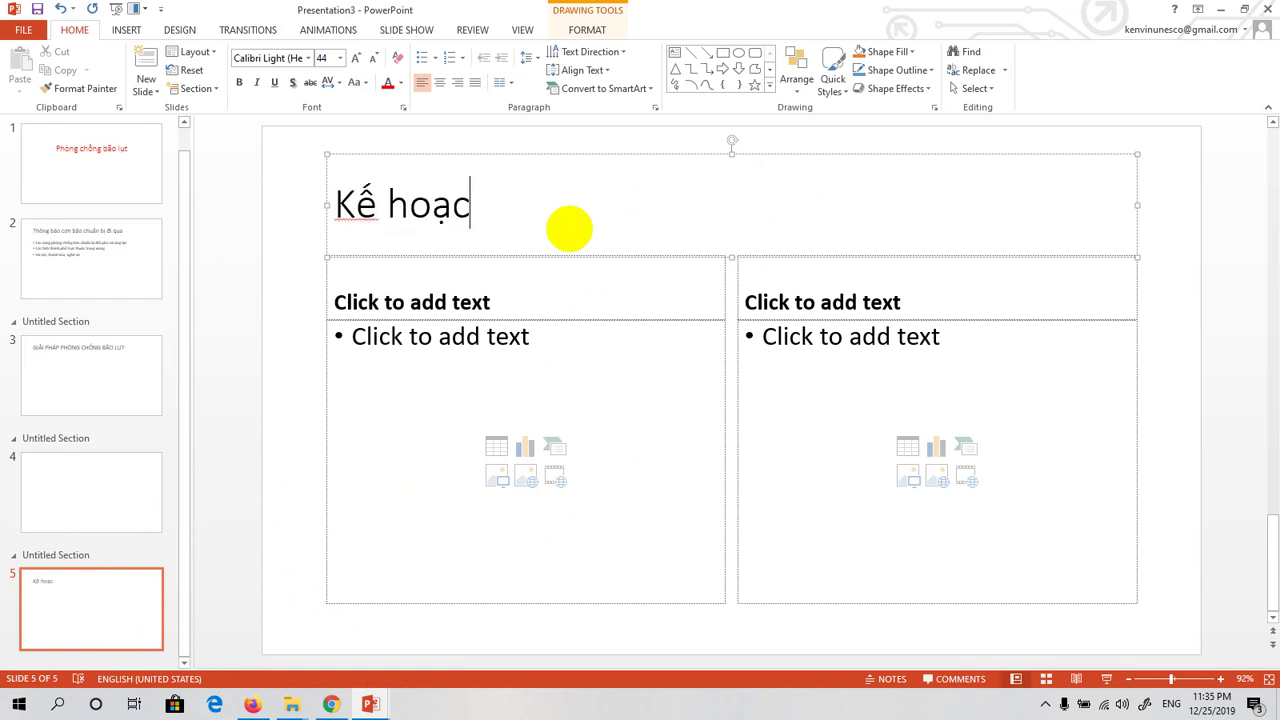
{"action": "type", "text": "h phong"}
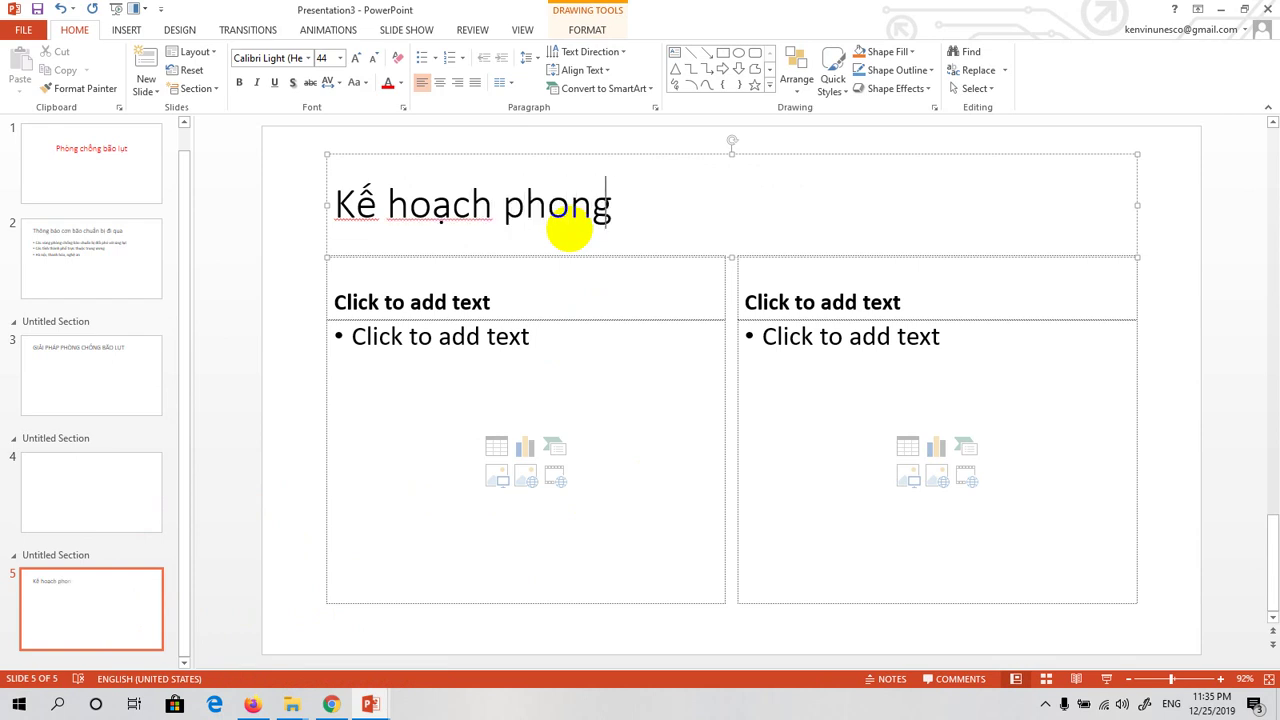
{"action": "type", "text": "f choong"}
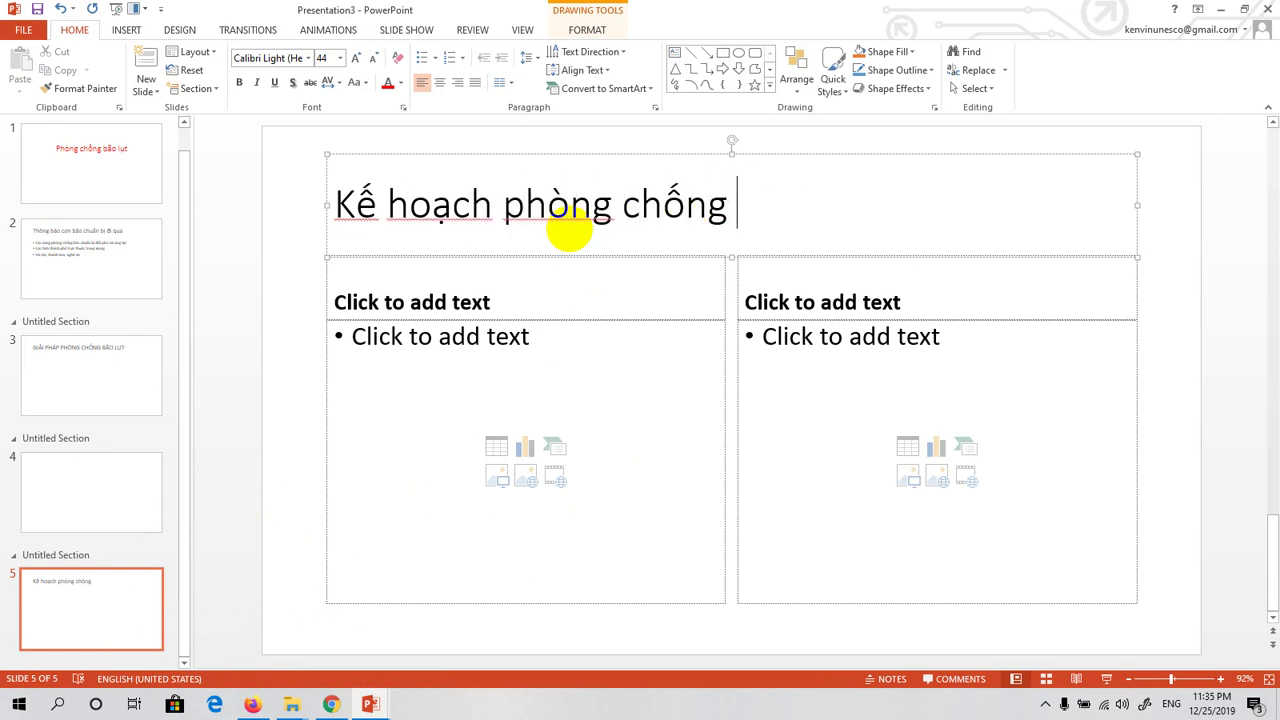
{"action": "type", "text": "lut"}
{"action": "type", "text": " ba"}
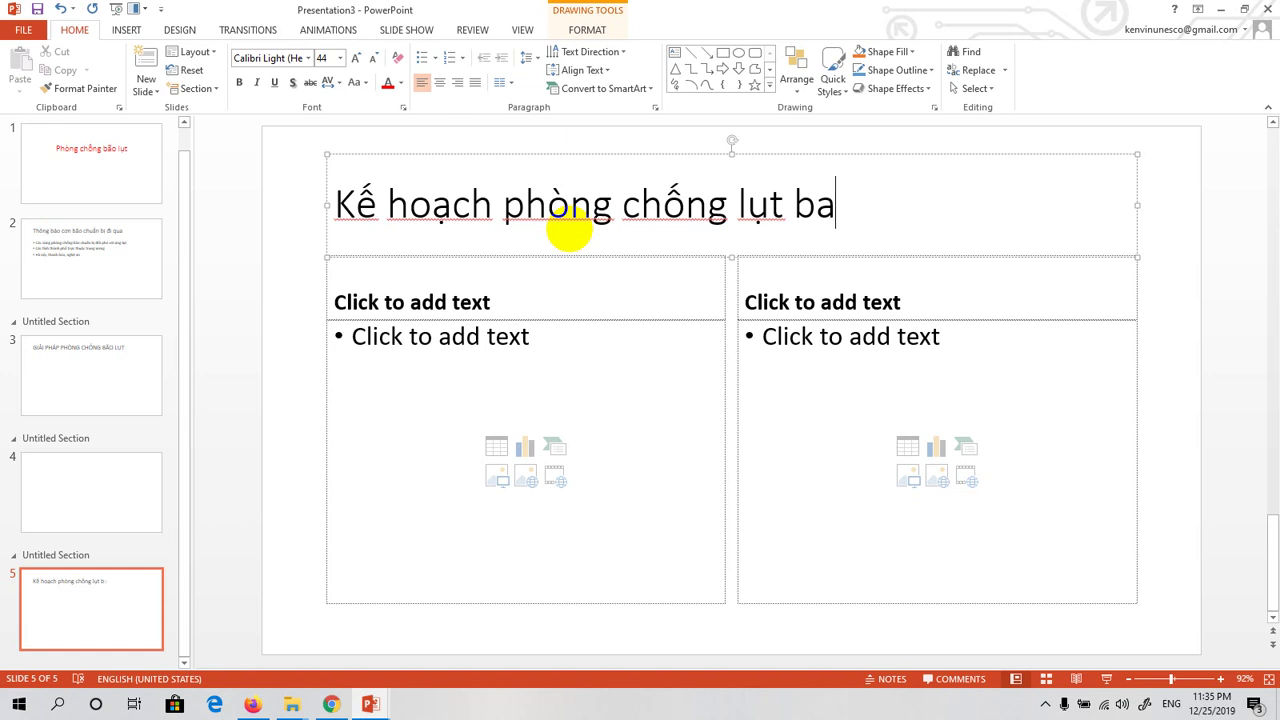
{"action": "key", "text": "BackSpace"}
{"action": "type", "text": "ão"}
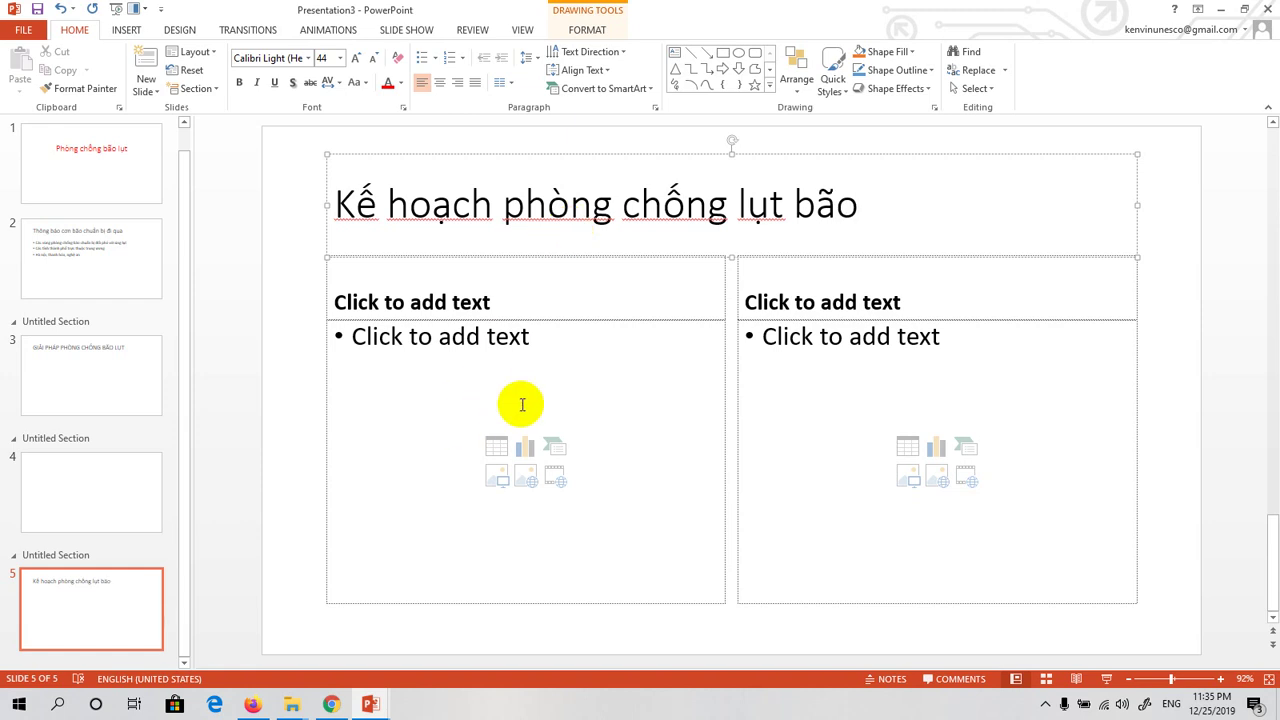
Step: Give the slide 5 background a light gradient fill
{"action": "left_click", "coordinate": [287, 630]}
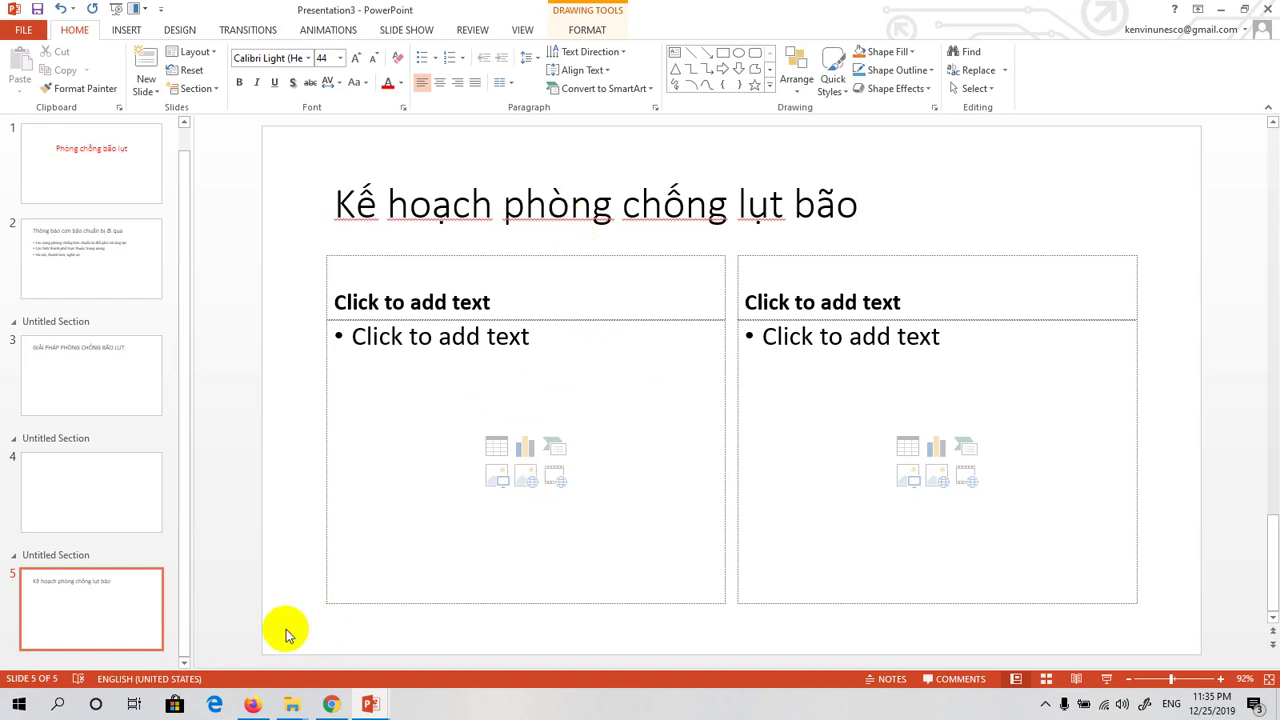
{"action": "right_click", "coordinate": [287, 630]}
{"action": "left_click", "coordinate": [320, 620]}
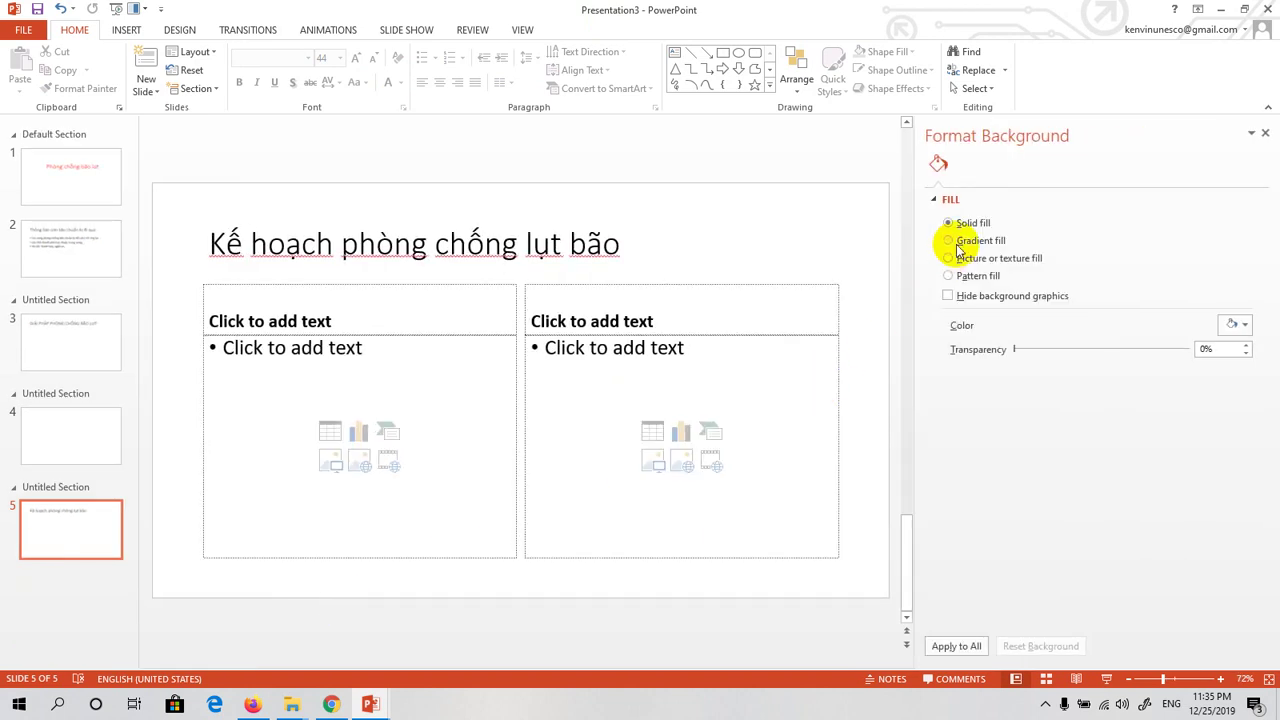
{"action": "left_click", "coordinate": [955, 242]}
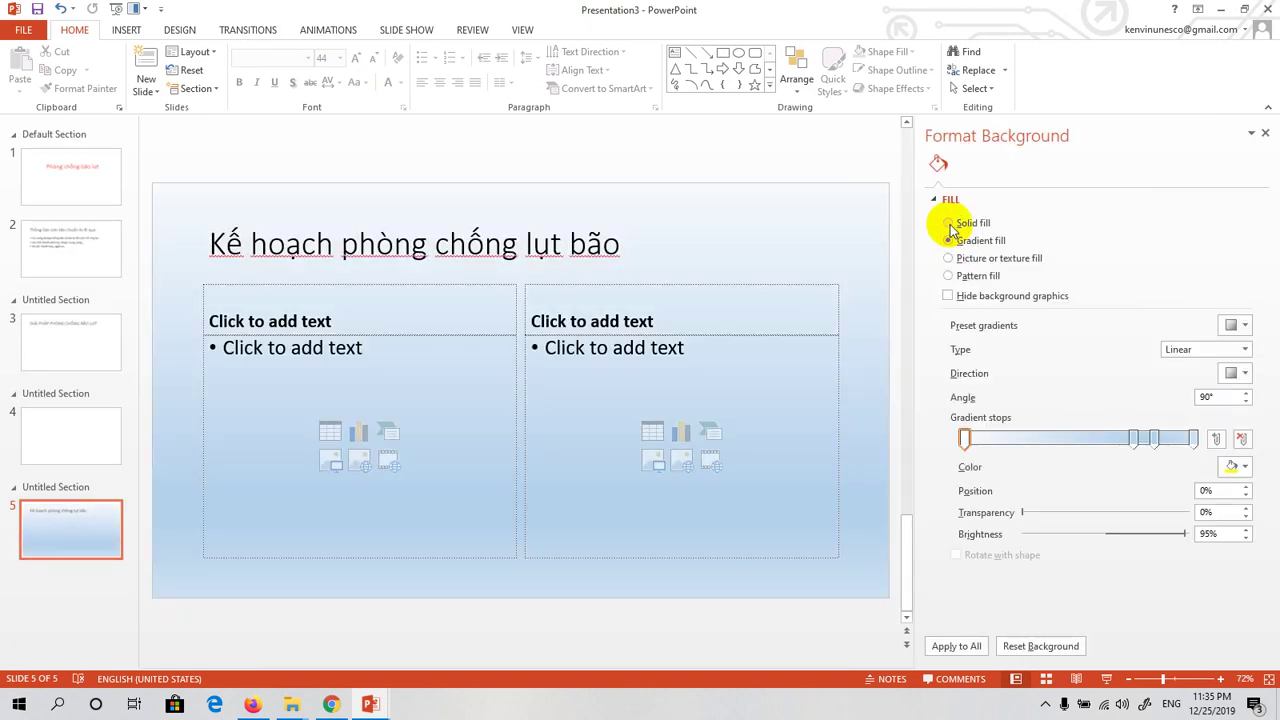
{"action": "left_click", "coordinate": [950, 224]}
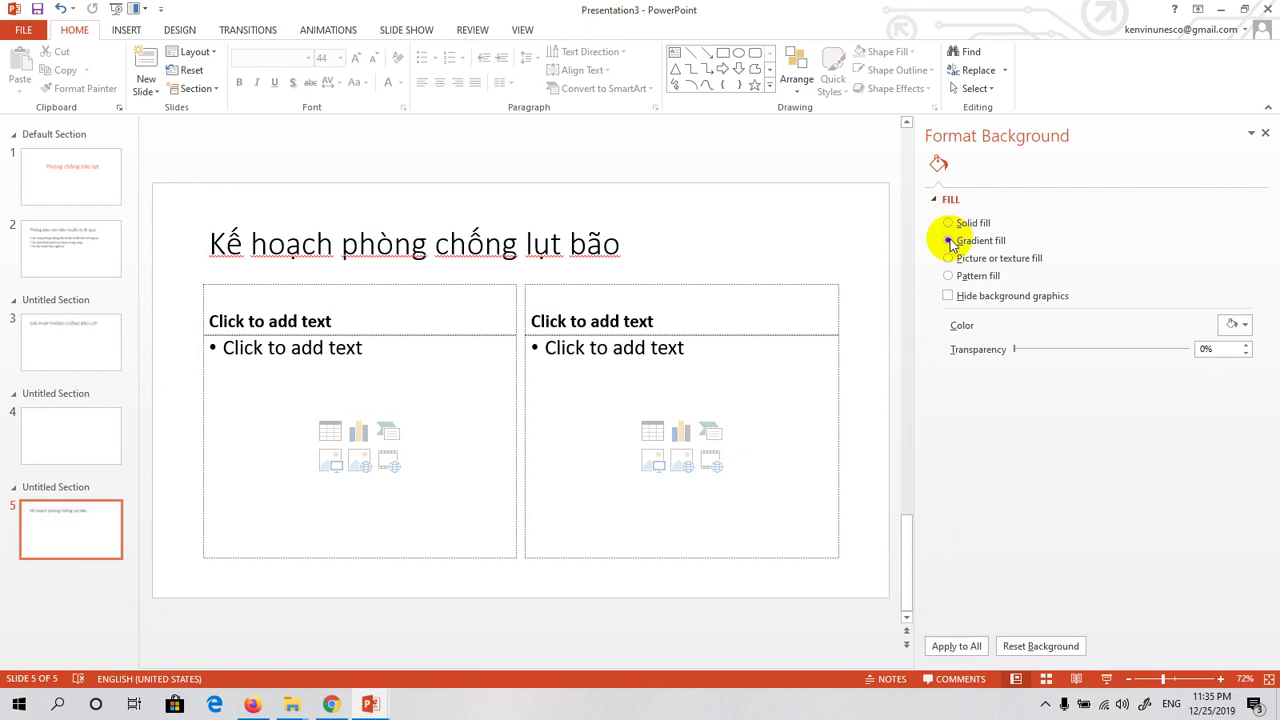
{"action": "left_click", "coordinate": [950, 243]}
Step: Colour the slide 5 title text orange-red
{"action": "left_click", "coordinate": [378, 245]}
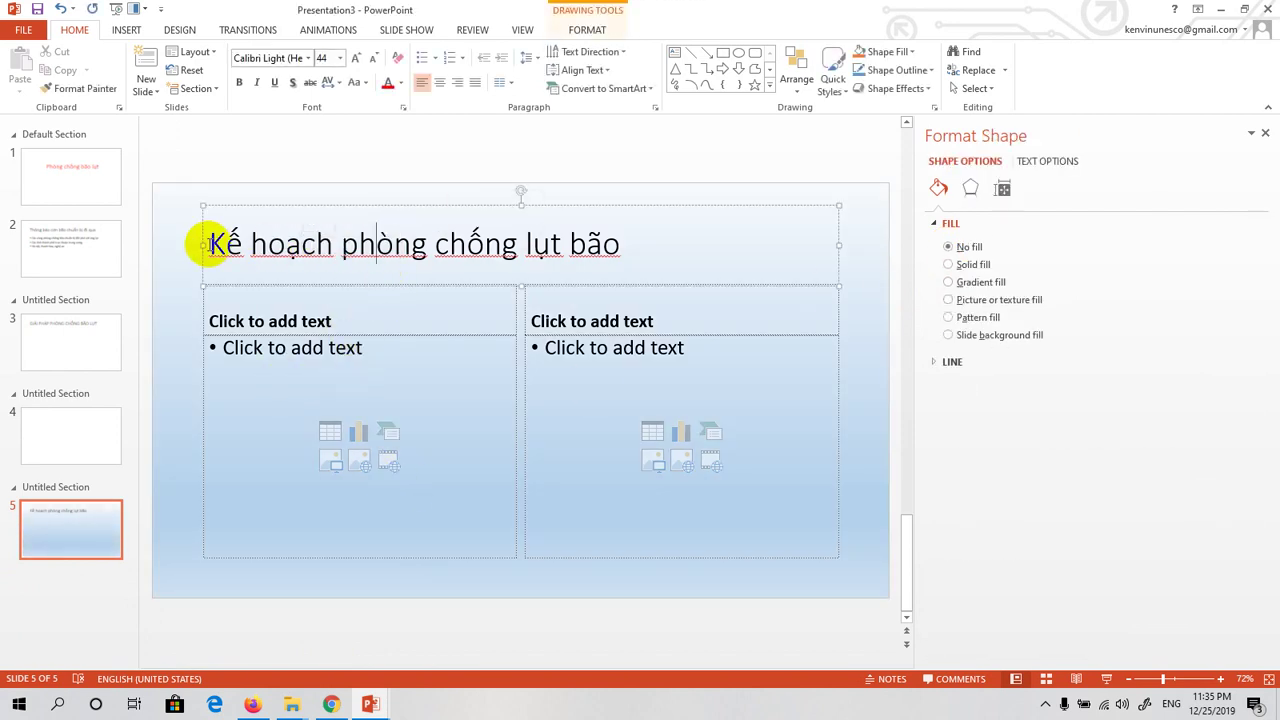
{"action": "left_click_drag", "start_coordinate": [208, 245], "coordinate": [620, 245]}
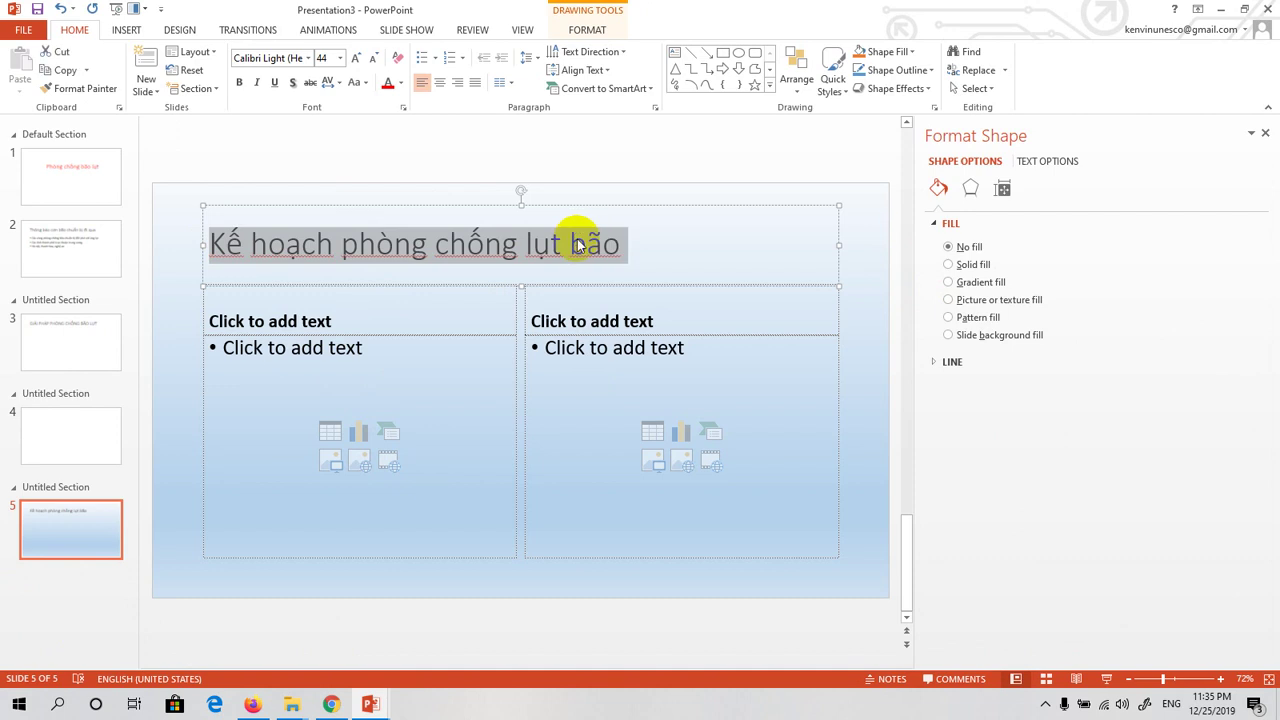
{"action": "left_click", "coordinate": [401, 84]}
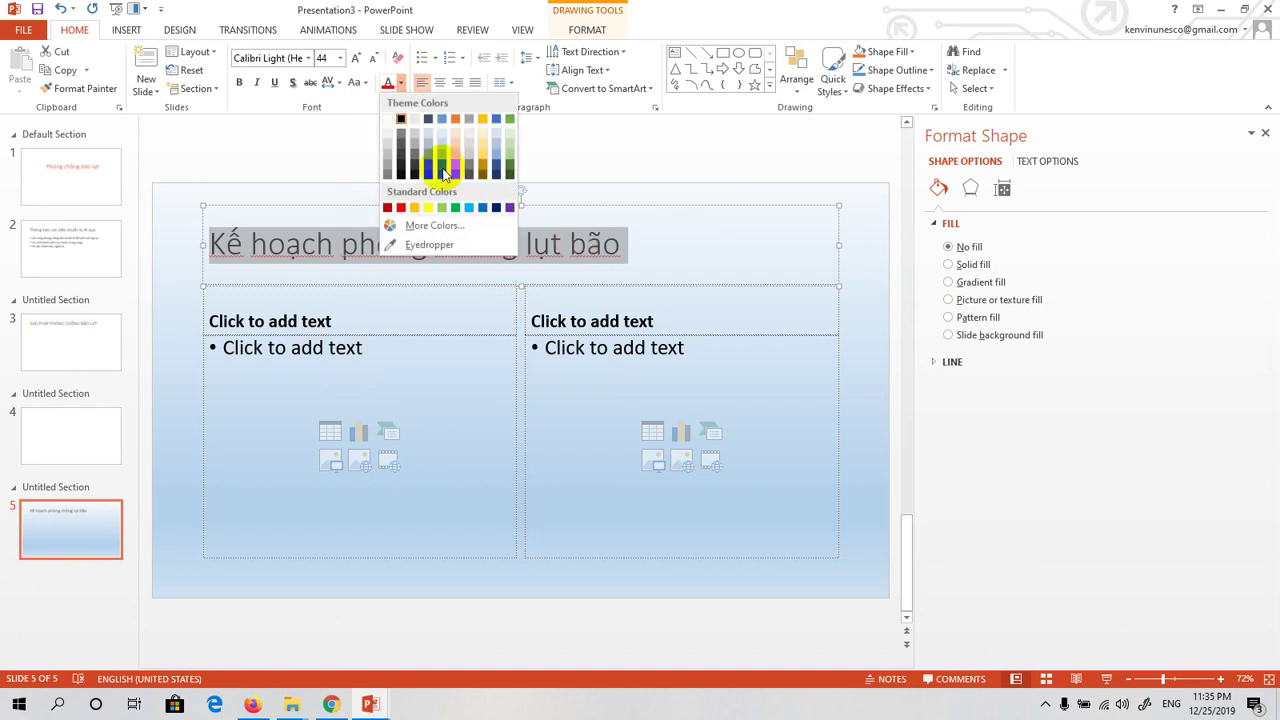
{"action": "left_click", "coordinate": [392, 86]}
{"action": "left_click", "coordinate": [401, 88]}
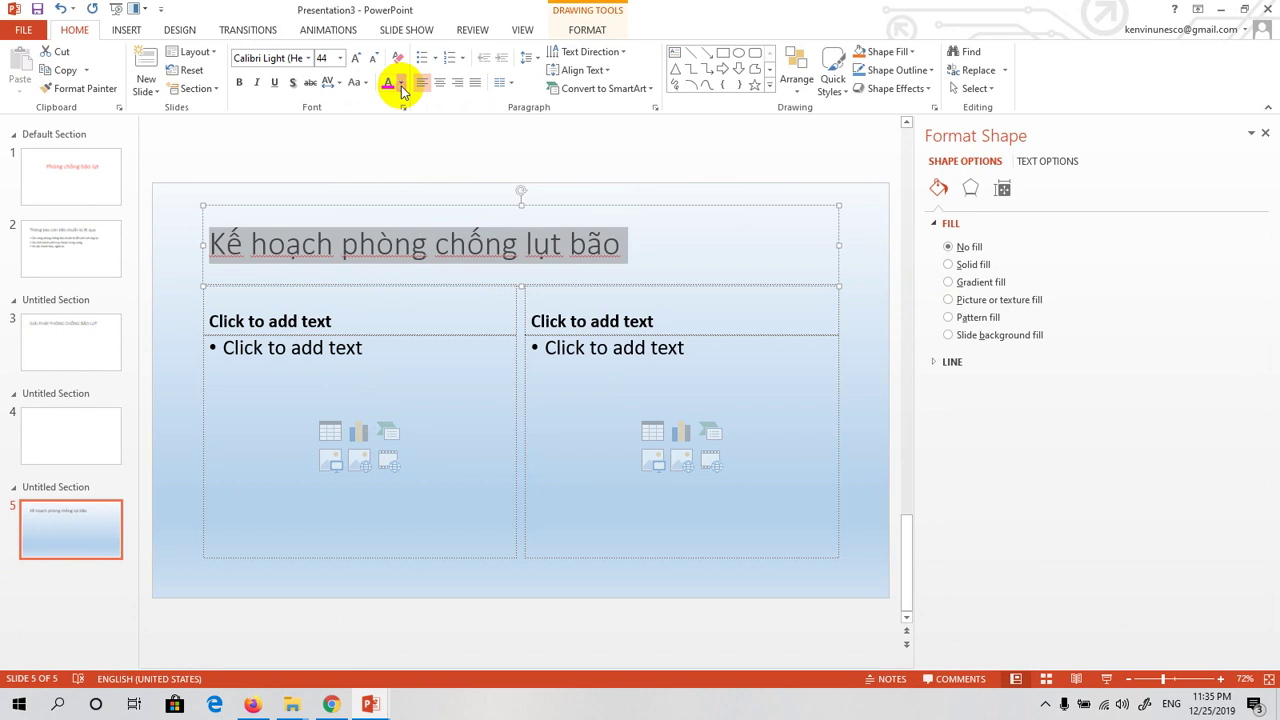
{"action": "left_click", "coordinate": [402, 88]}
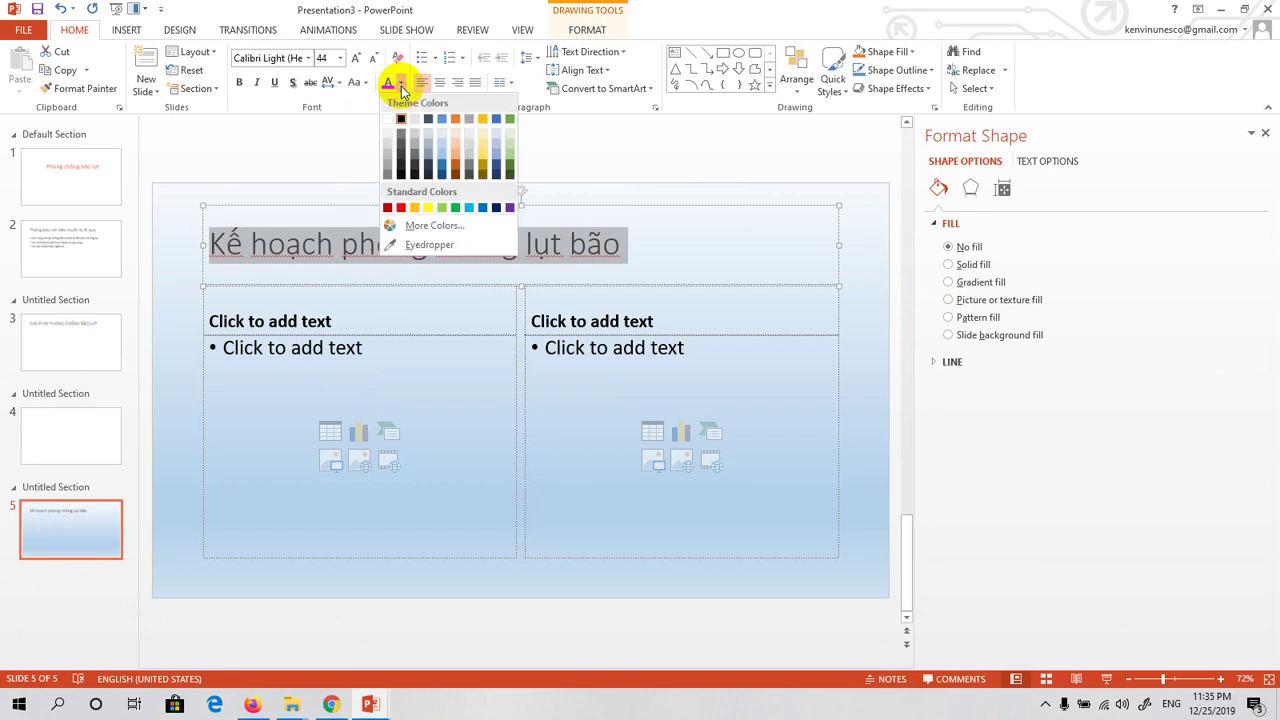
{"action": "left_click", "coordinate": [403, 90]}
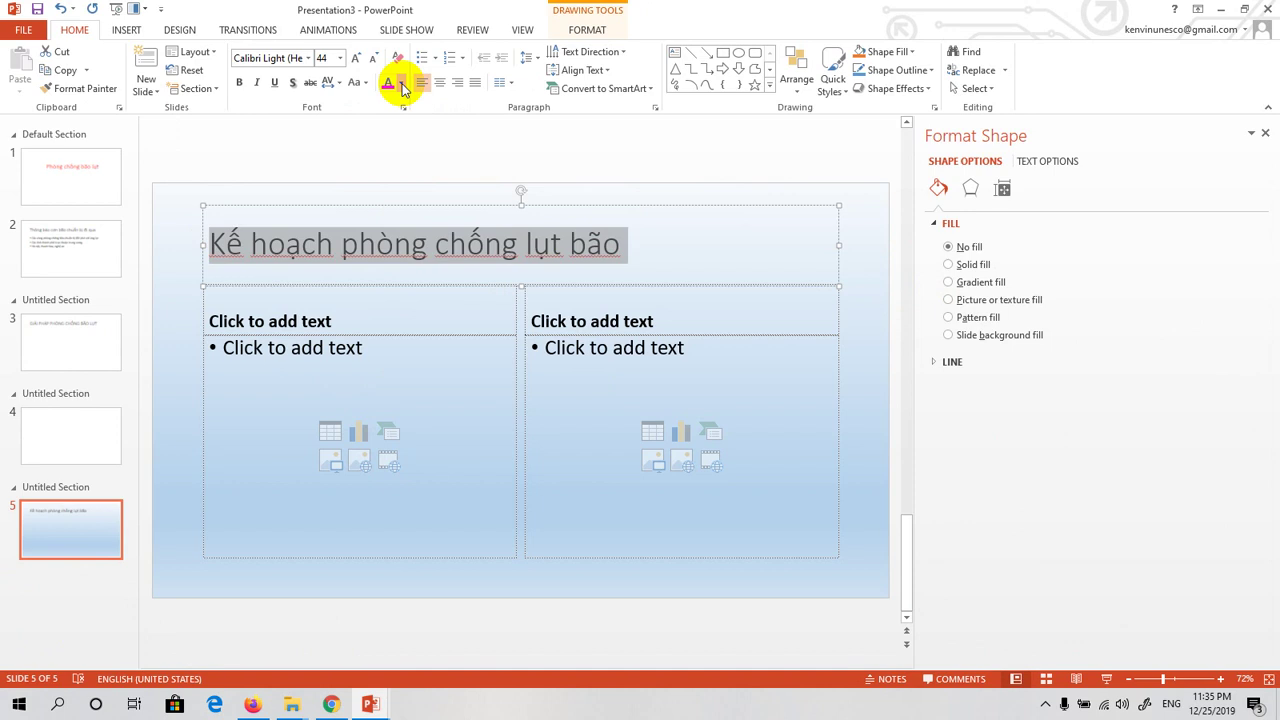
{"action": "left_click", "coordinate": [403, 88]}
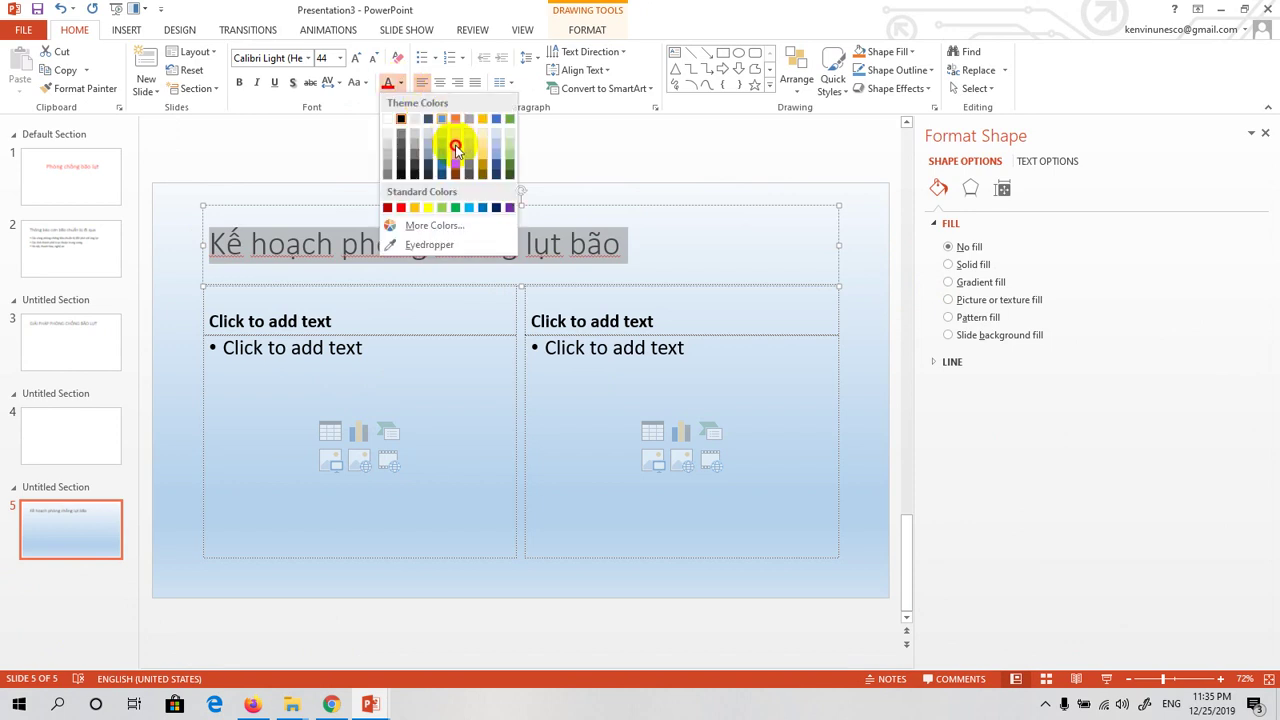
{"action": "left_click", "coordinate": [455, 150]}
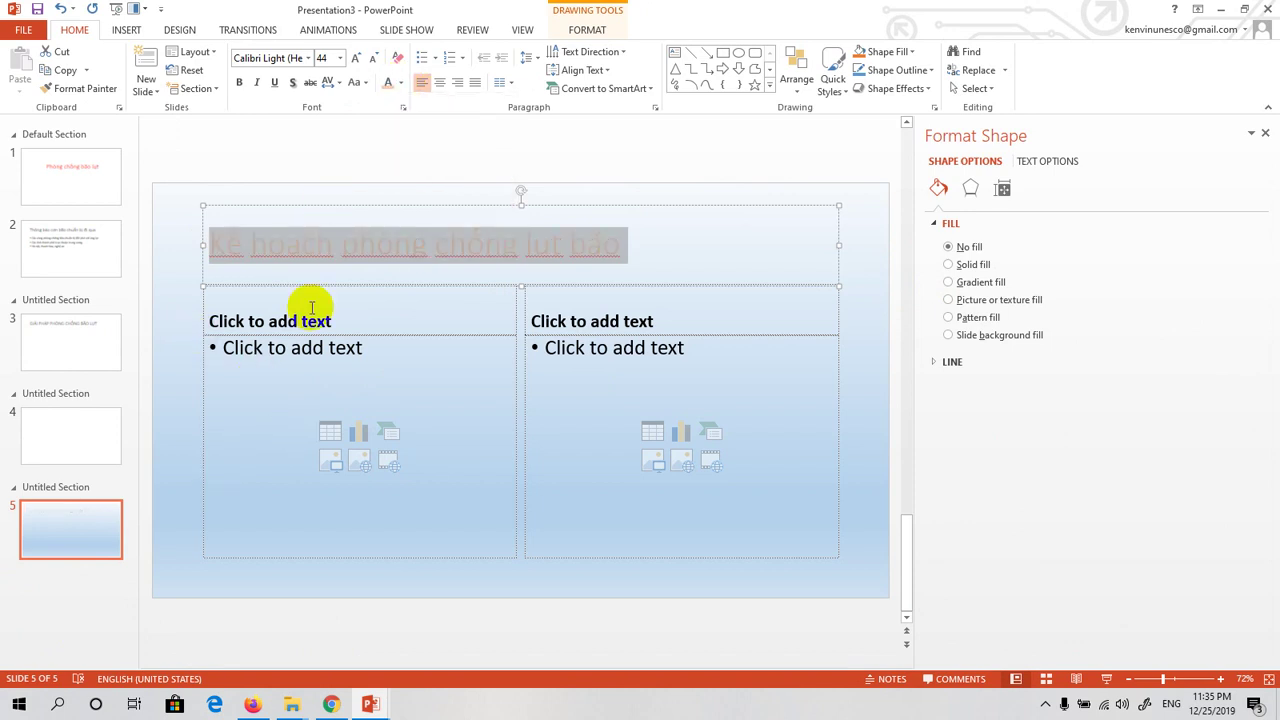
Step: Make the whole title line bold
{"action": "left_click", "coordinate": [328, 251]}
{"action": "left_click", "coordinate": [328, 251]}
{"action": "triple_click", "coordinate": [328, 251]}
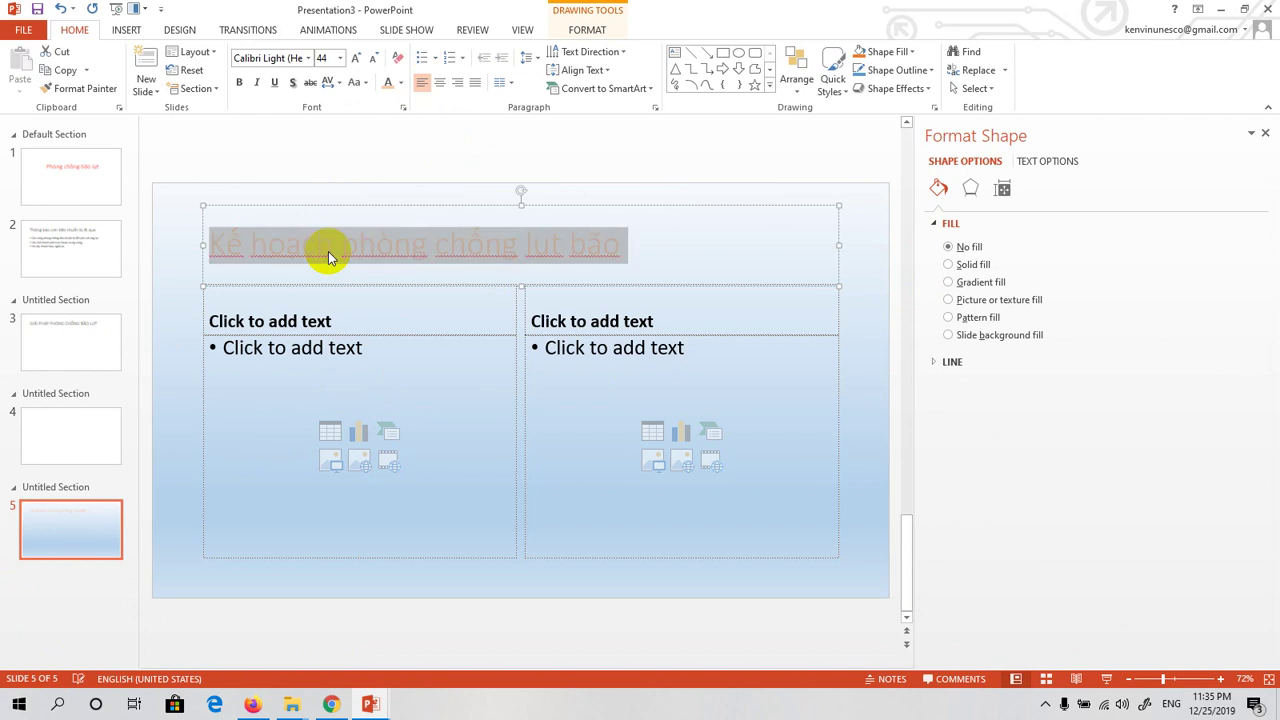
{"action": "left_click", "coordinate": [239, 82]}
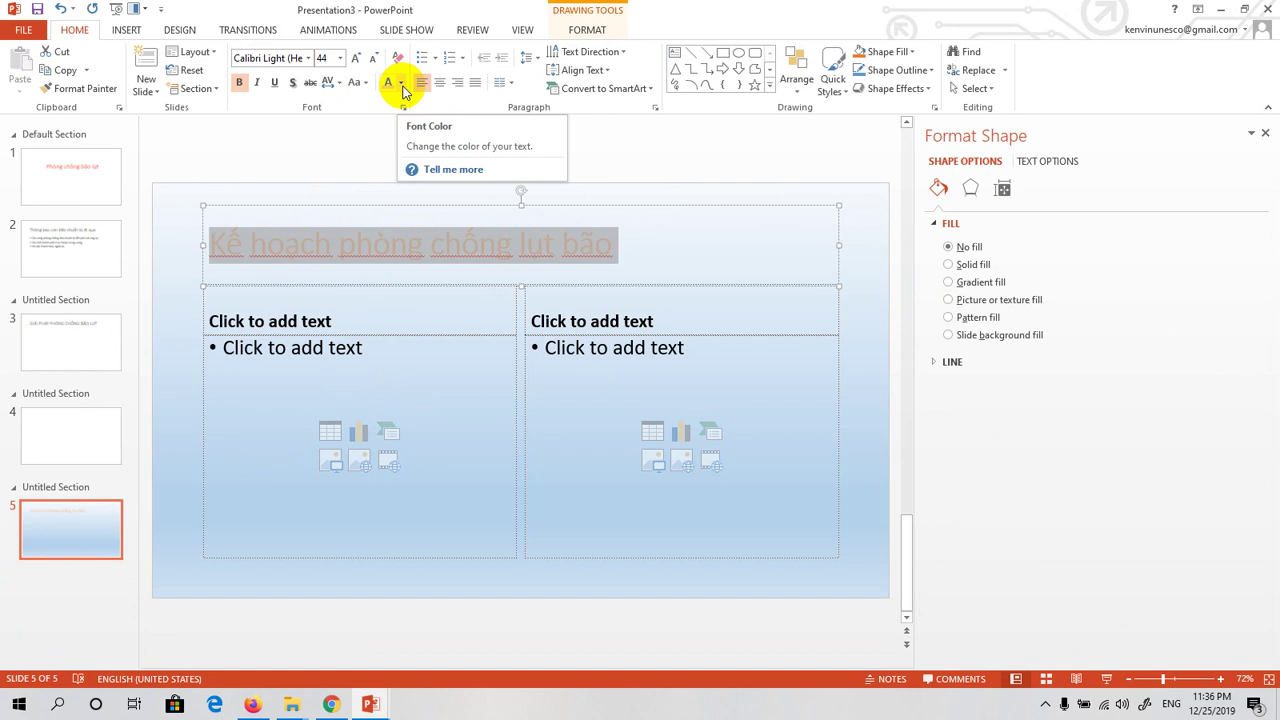
Step: Recolour the title 'Kế hoạch phòng chống lụt bão' in blue-grey
{"action": "left_click", "coordinate": [320, 320]}
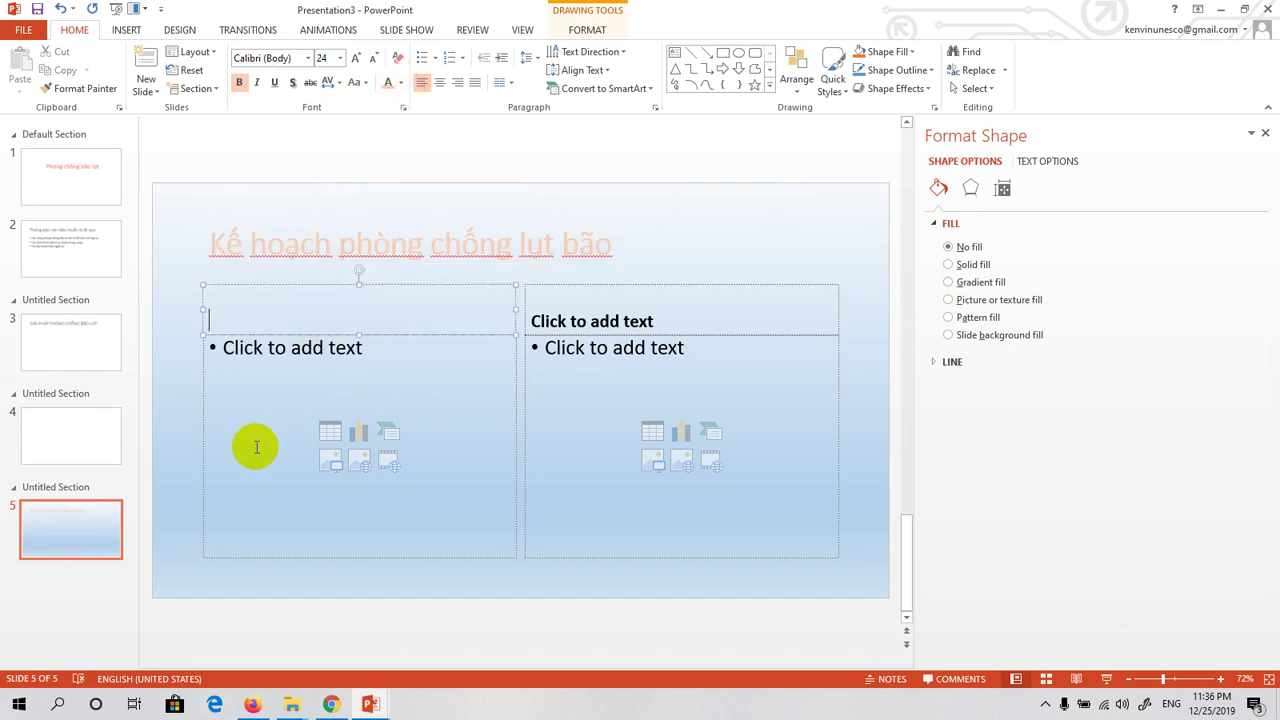
{"action": "left_click", "coordinate": [170, 548]}
{"action": "left_click", "coordinate": [345, 245]}
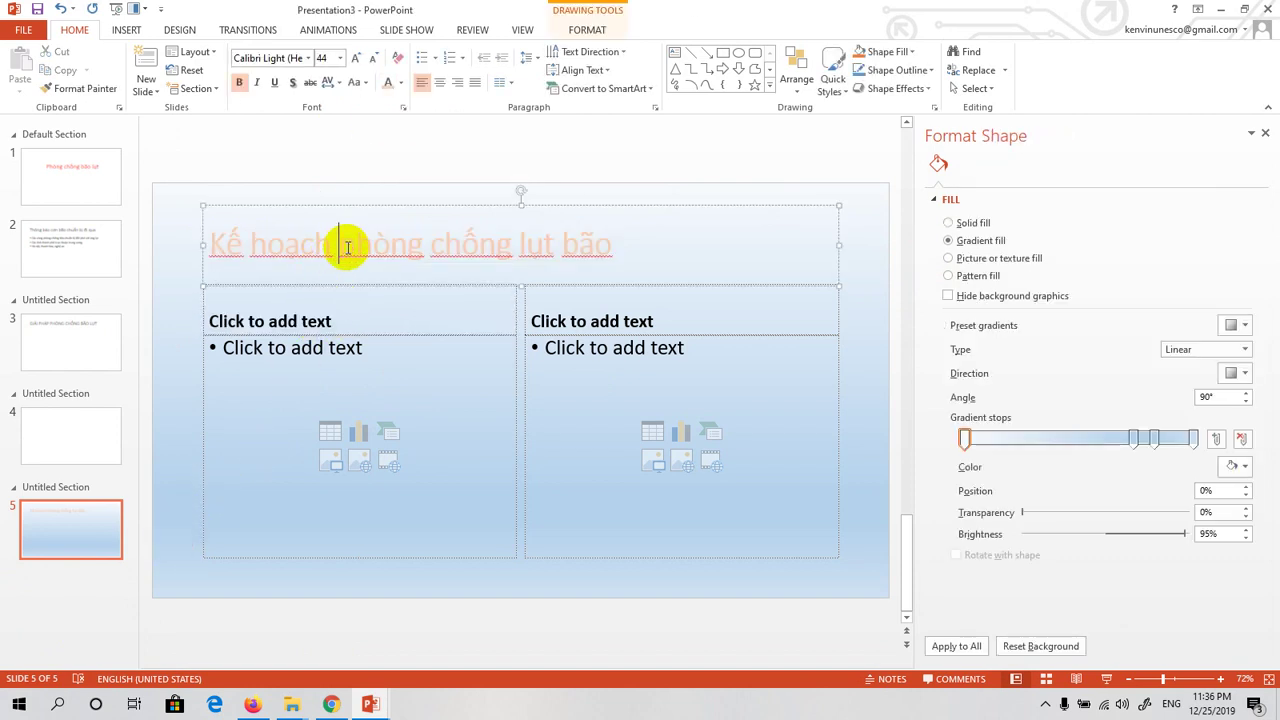
{"action": "triple_click", "coordinate": [345, 245]}
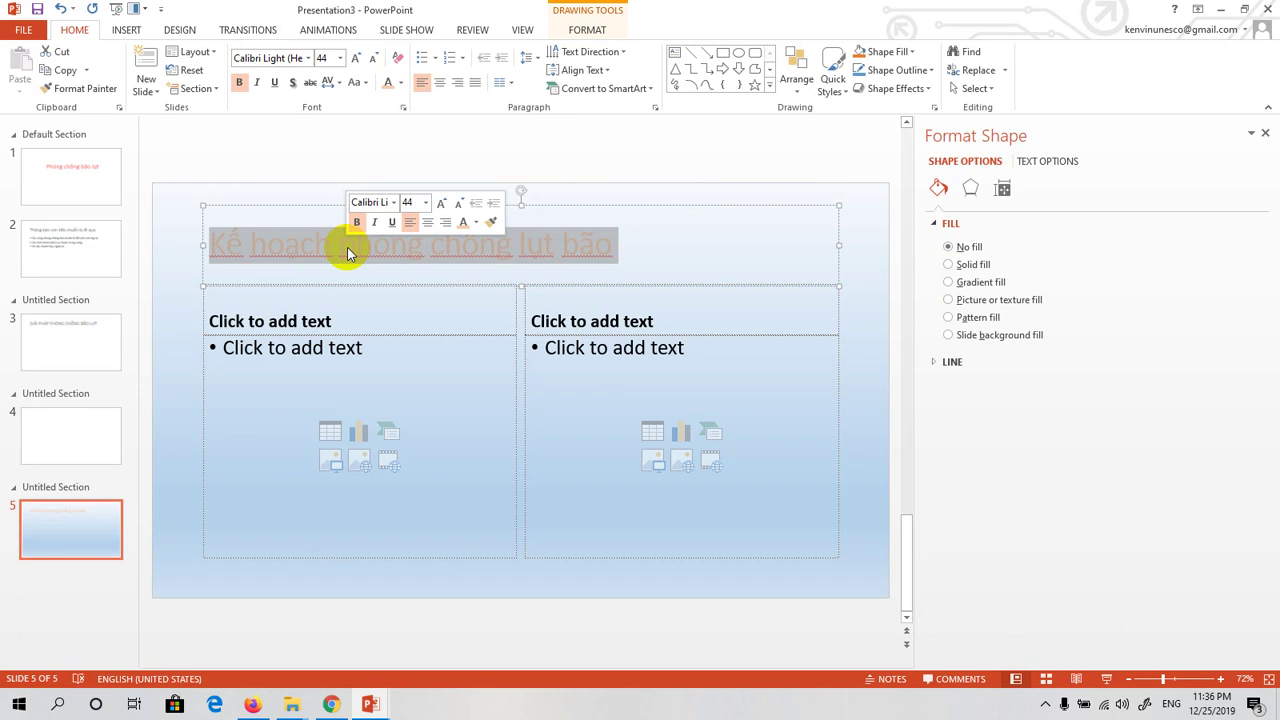
{"action": "left_click", "coordinate": [402, 84]}
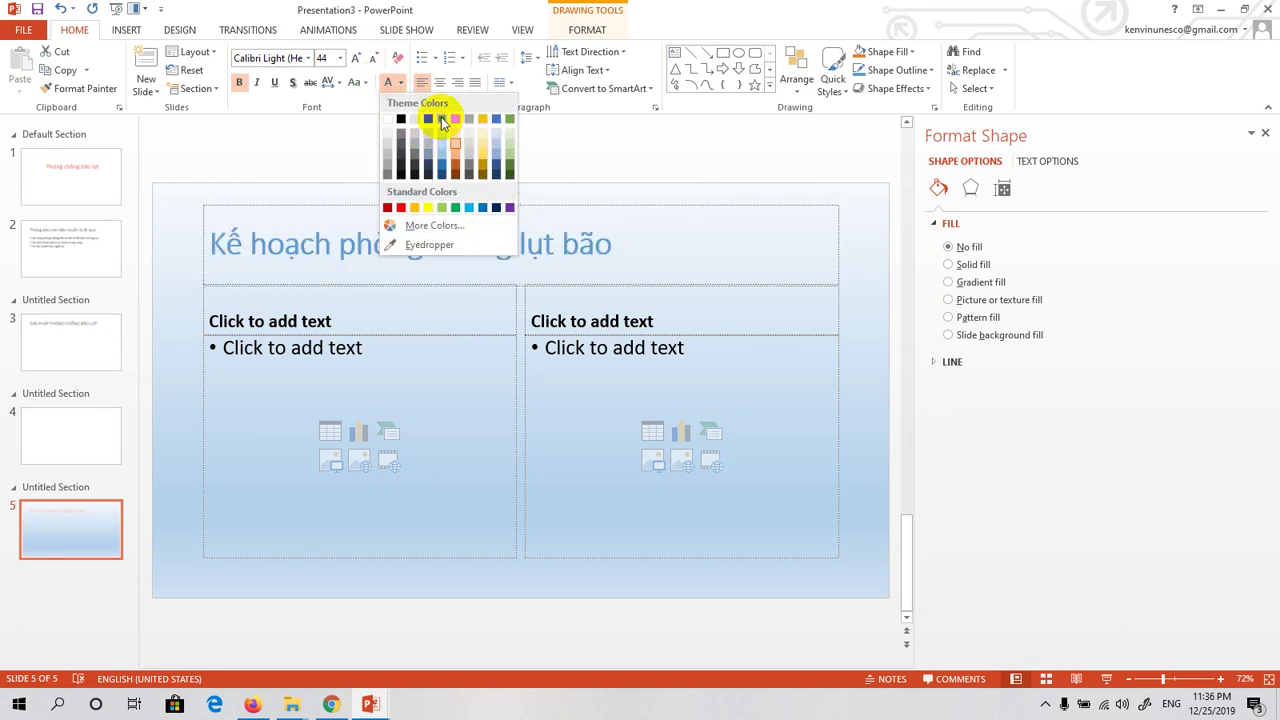
{"action": "left_click", "coordinate": [440, 118]}
{"action": "left_click", "coordinate": [143, 600]}
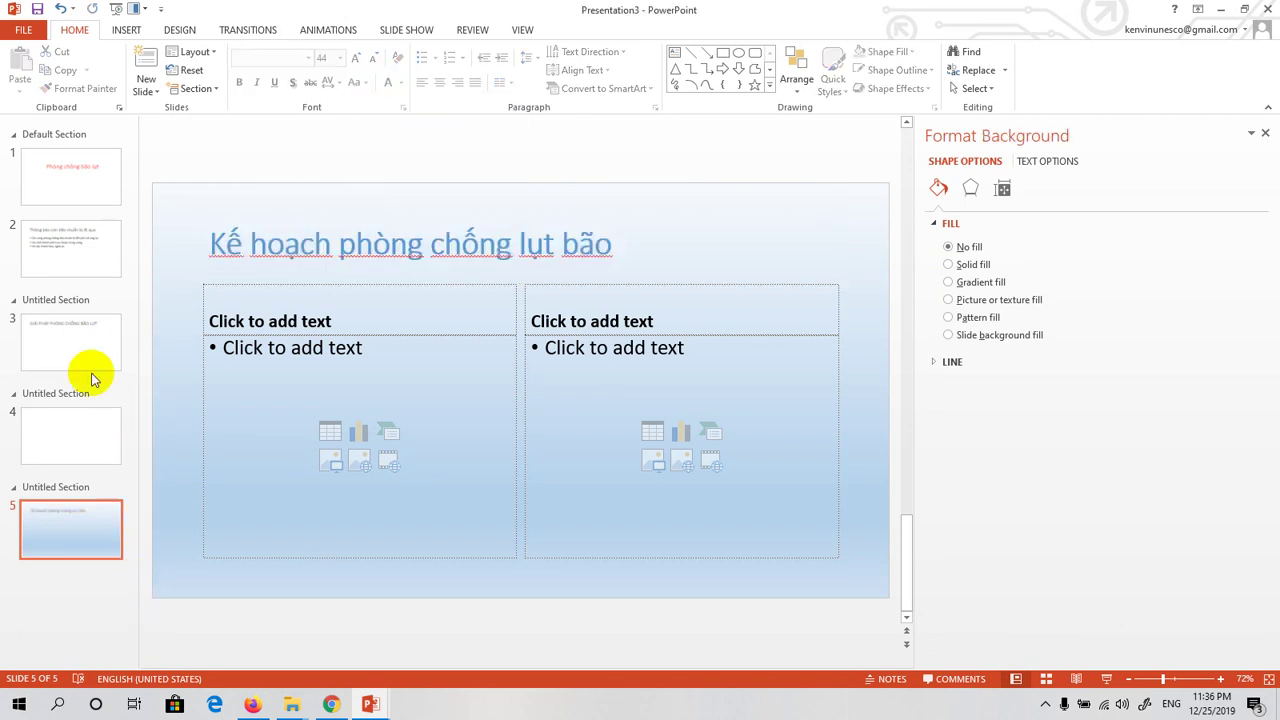
{"action": "left_click", "coordinate": [98, 194]}
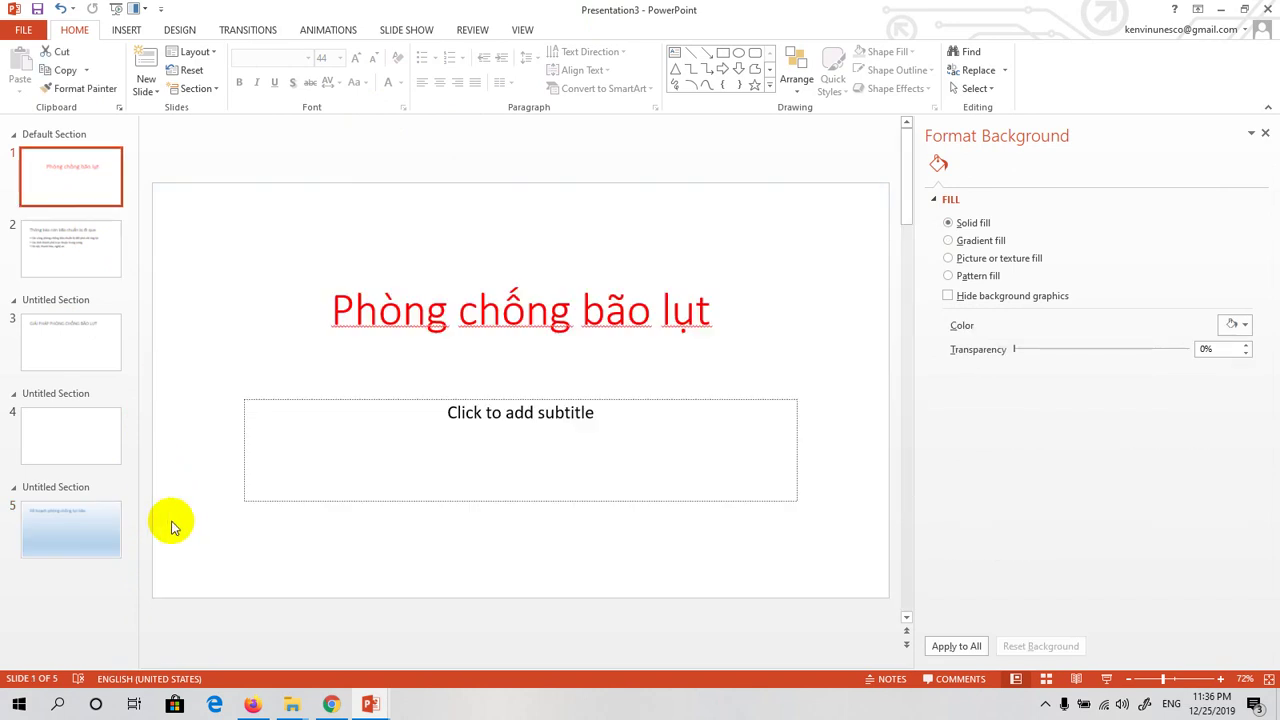
{"action": "right_click", "coordinate": [175, 527]}
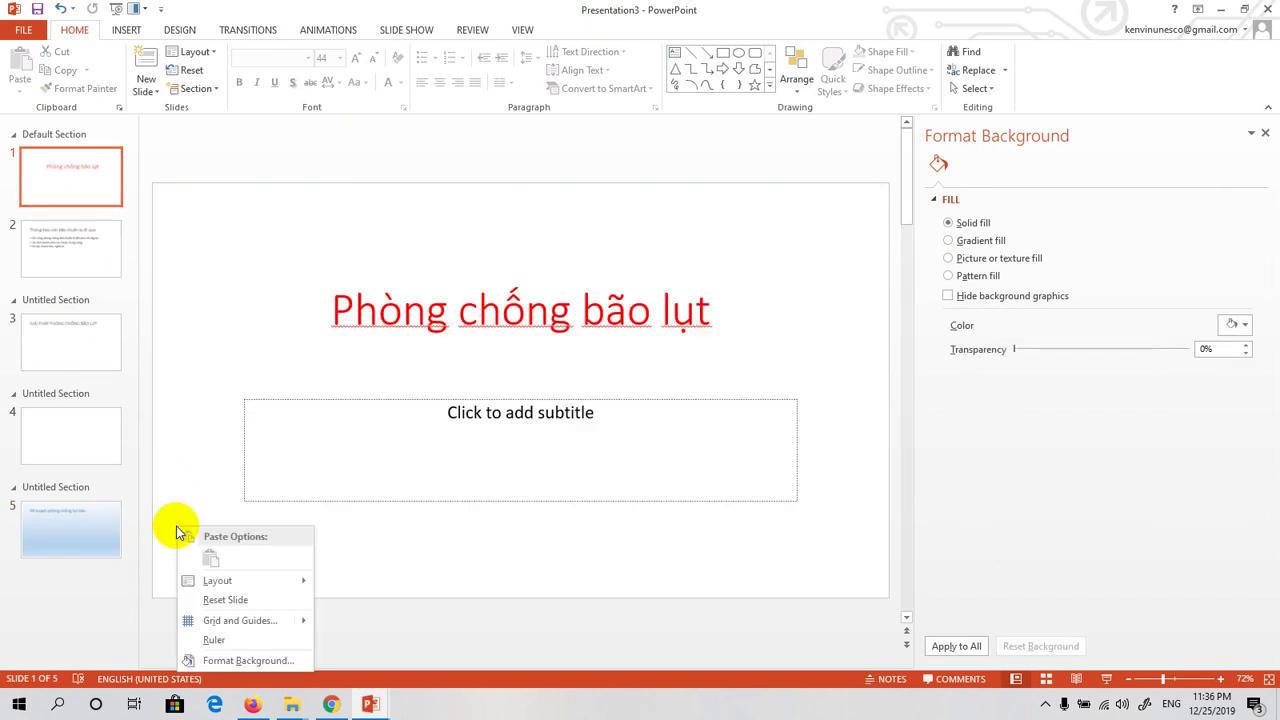
{"action": "left_click", "coordinate": [222, 664]}
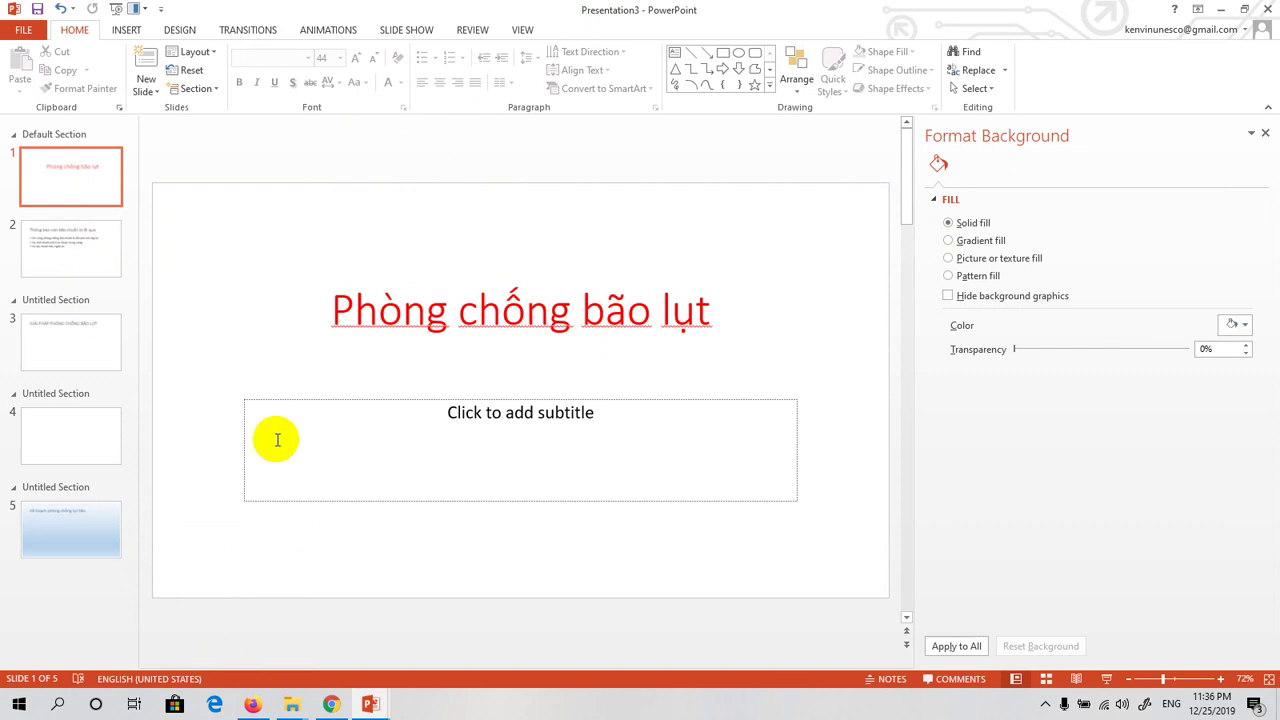
{"action": "left_click", "coordinate": [63, 592]}
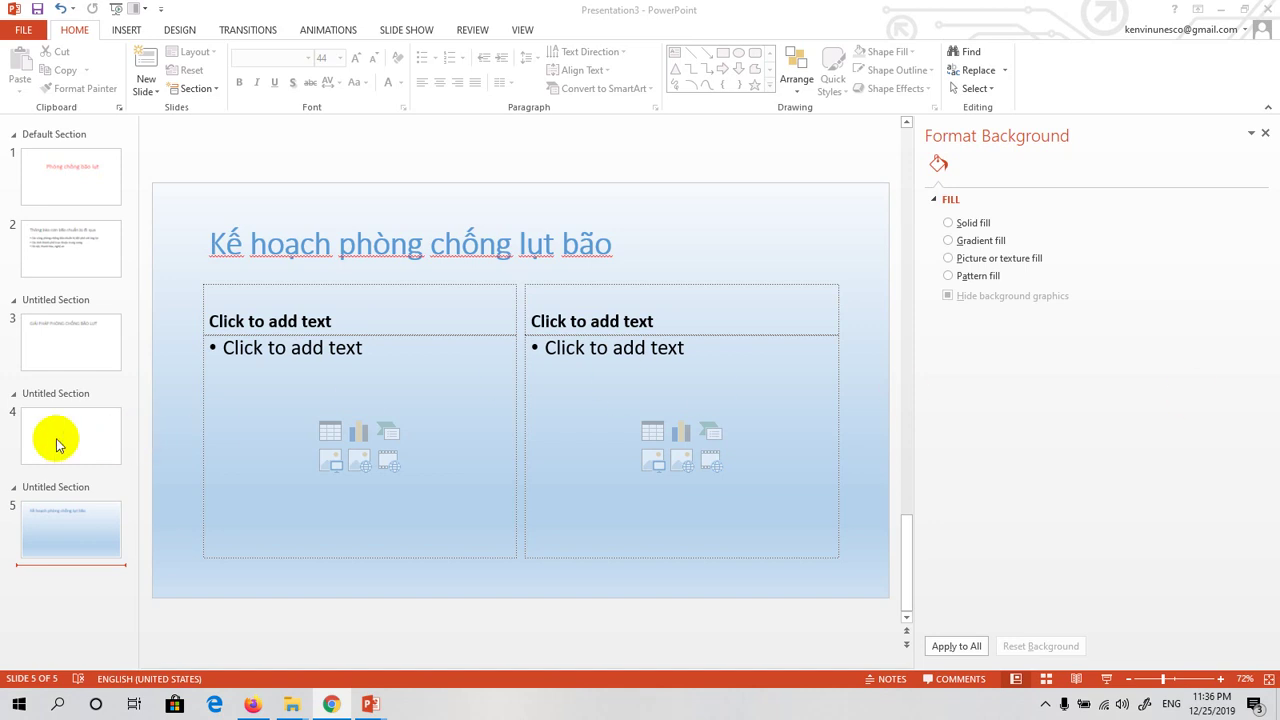
Step: Dismiss the section menu and open slide 3, 'GIẢI PHÁP PHÒNG CHỐNG BÃO LỤT', for editing
{"action": "left_click", "coordinate": [50, 395]}
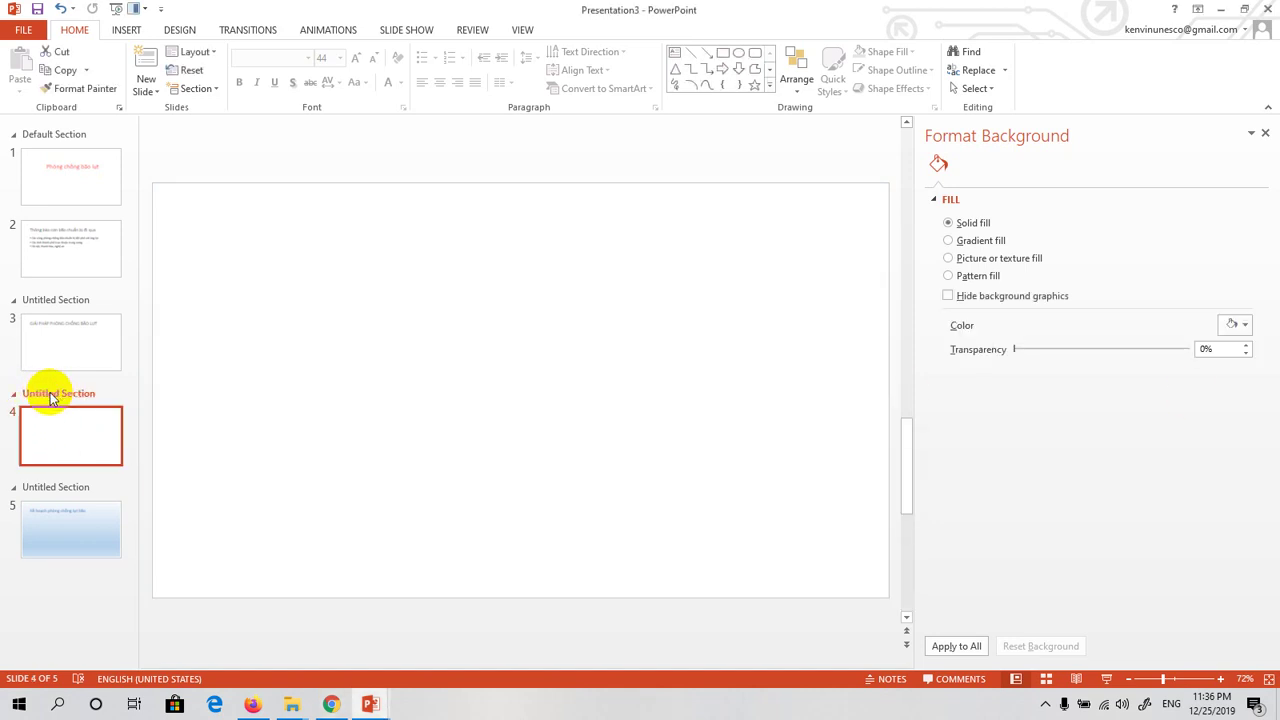
{"action": "right_click", "coordinate": [52, 397]}
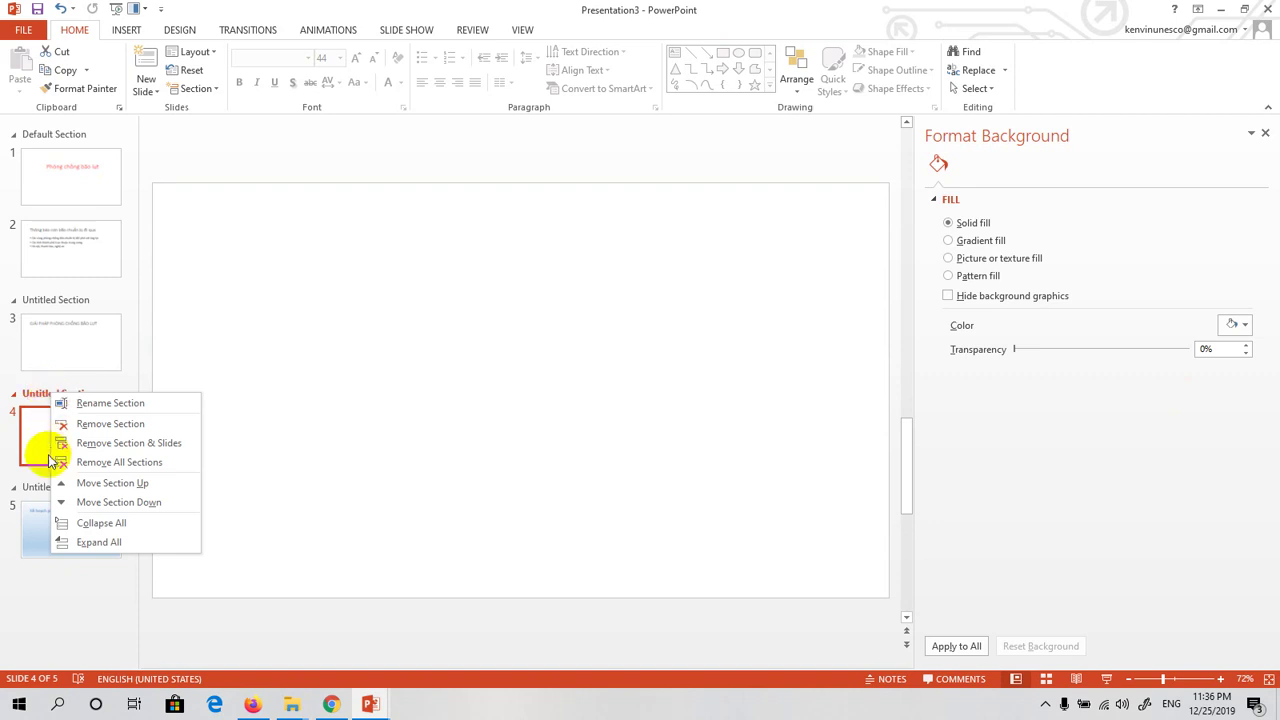
{"action": "key", "text": "Escape"}
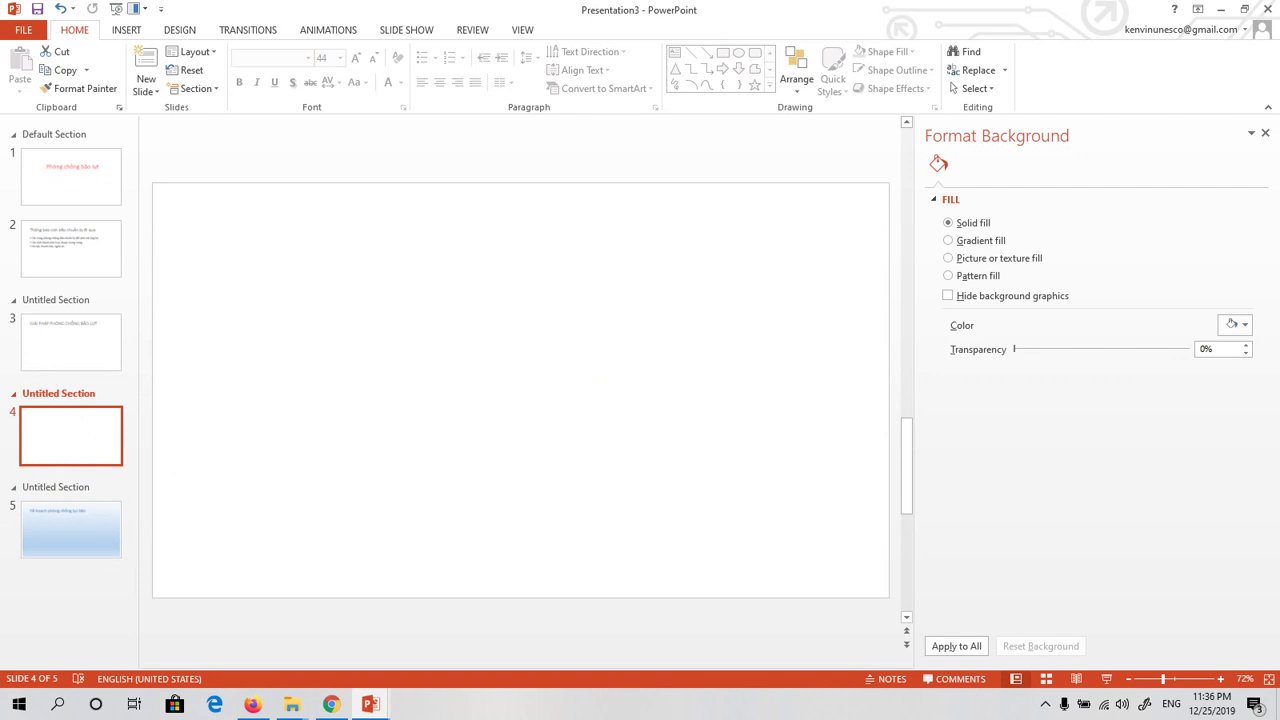
{"action": "left_click", "coordinate": [331, 704]}
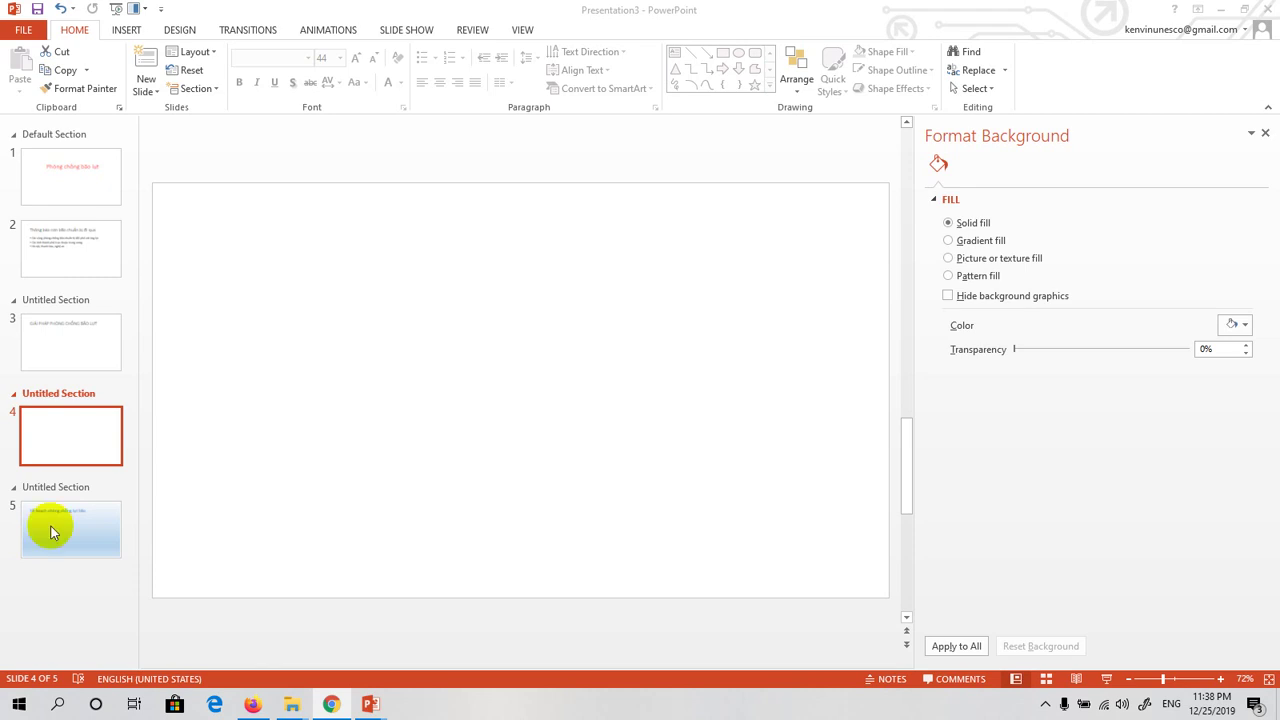
{"action": "left_click", "coordinate": [50, 368]}
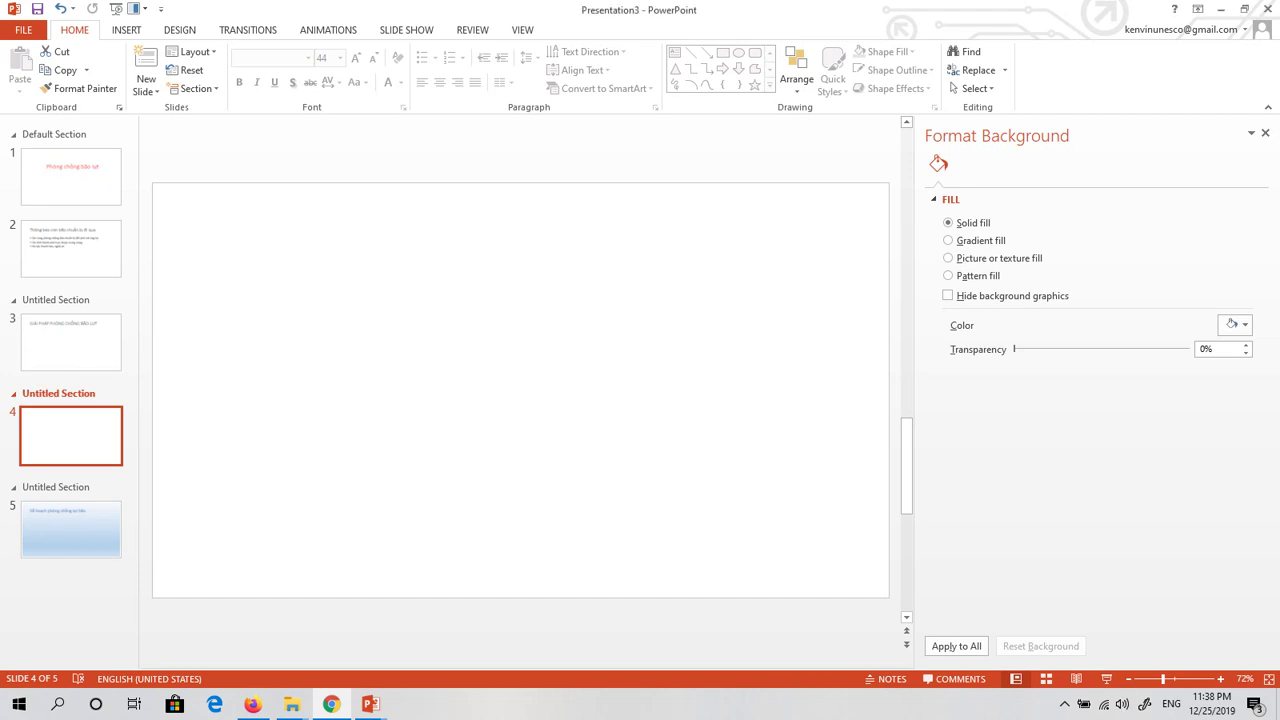
{"action": "left_click", "coordinate": [70, 342]}
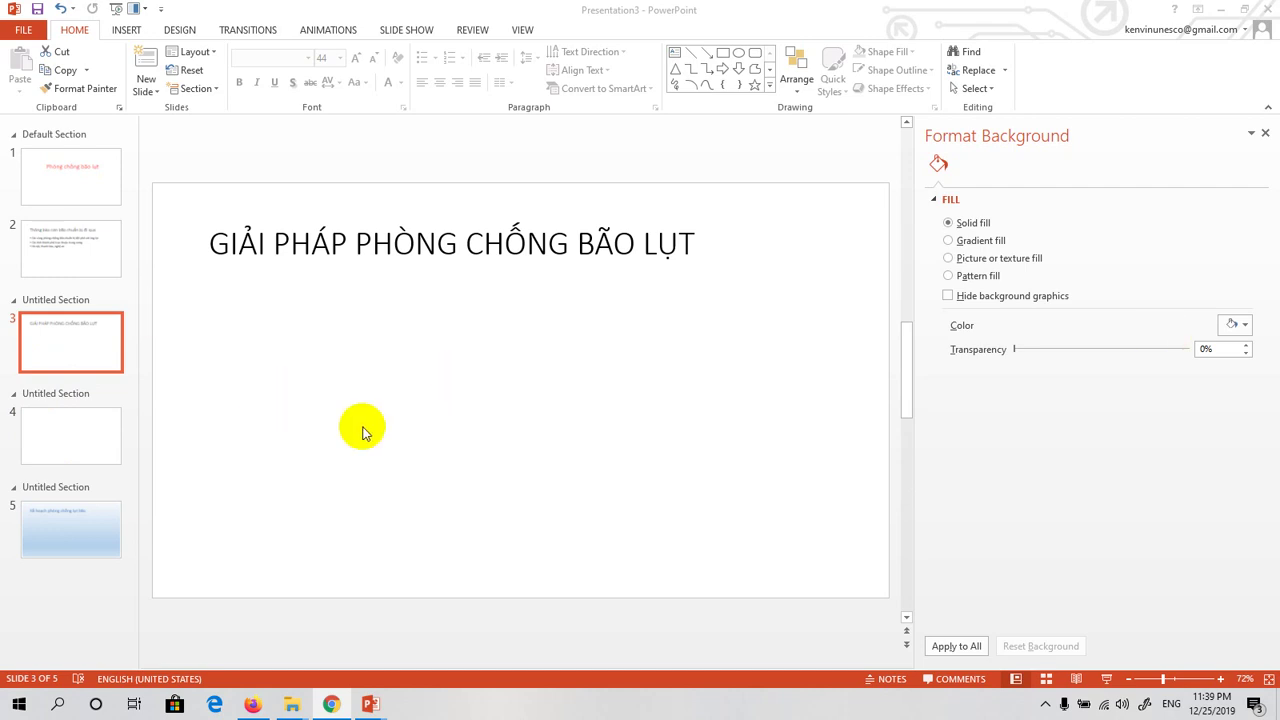
Step: Insert a new slide and move it to the start of the deck
{"action": "right_click", "coordinate": [60, 166]}
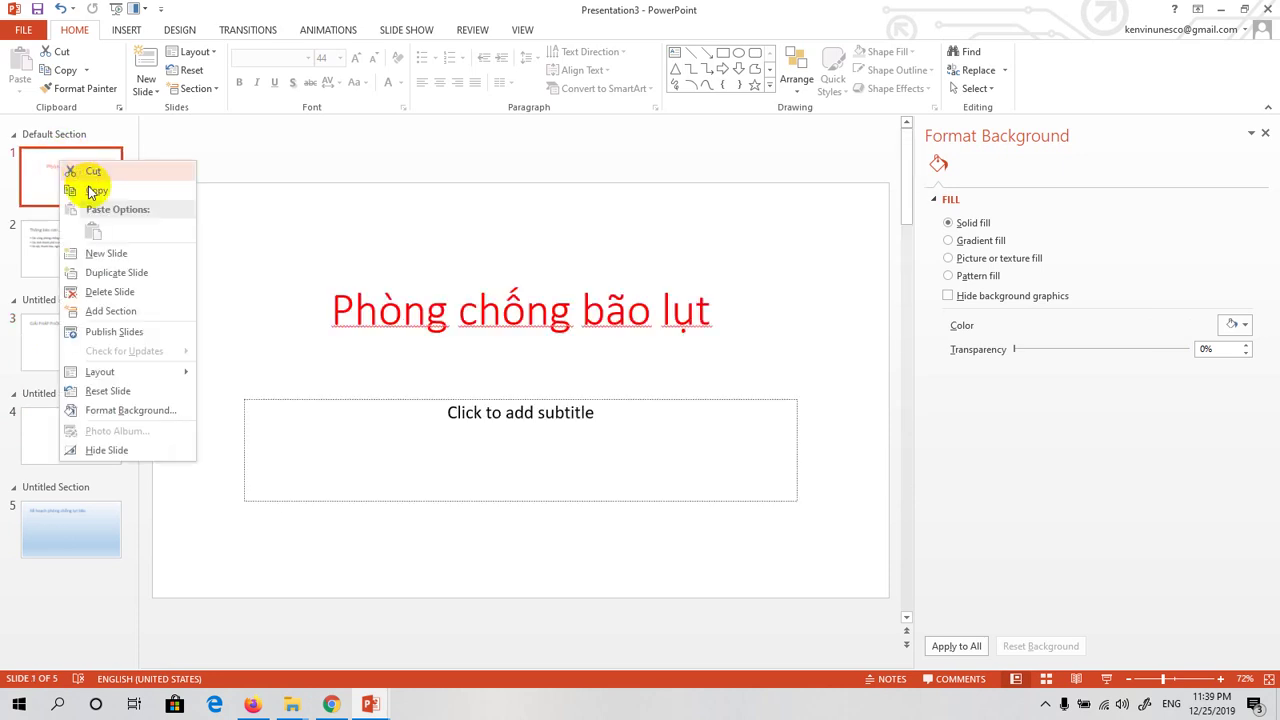
{"action": "left_click", "coordinate": [126, 256]}
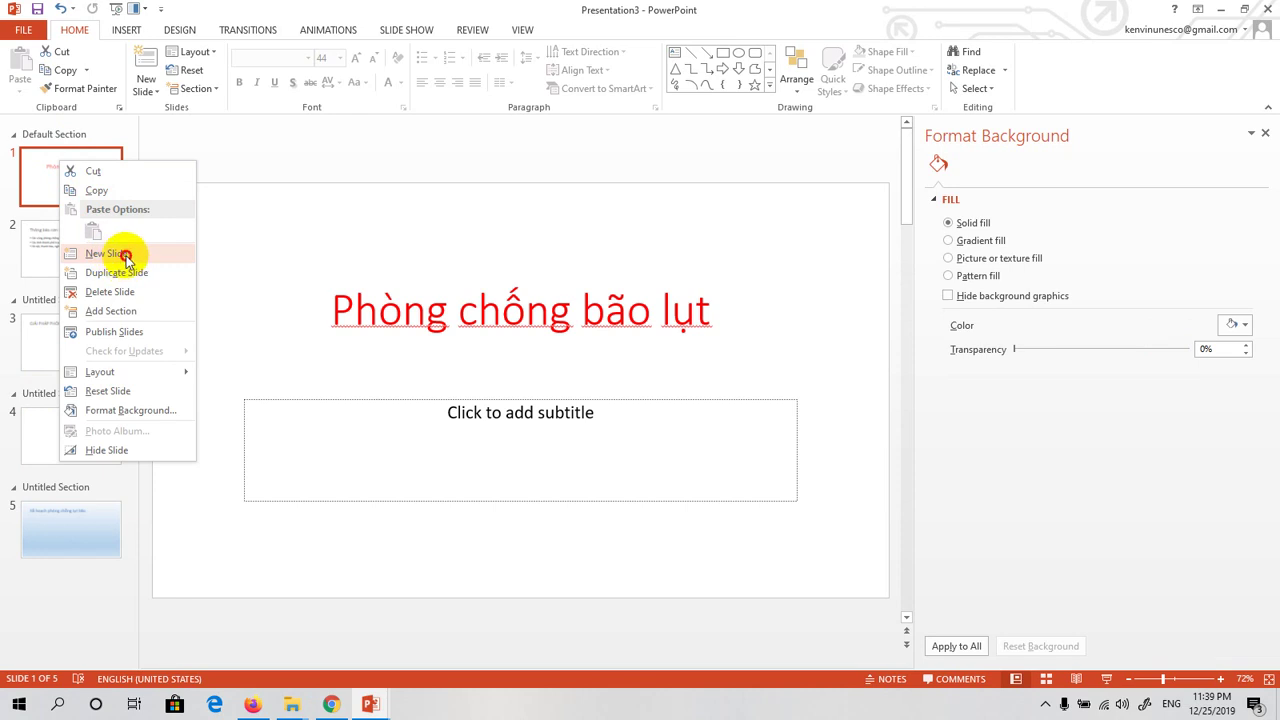
{"action": "left_click_drag", "start_coordinate": [86, 251], "coordinate": [83, 175]}
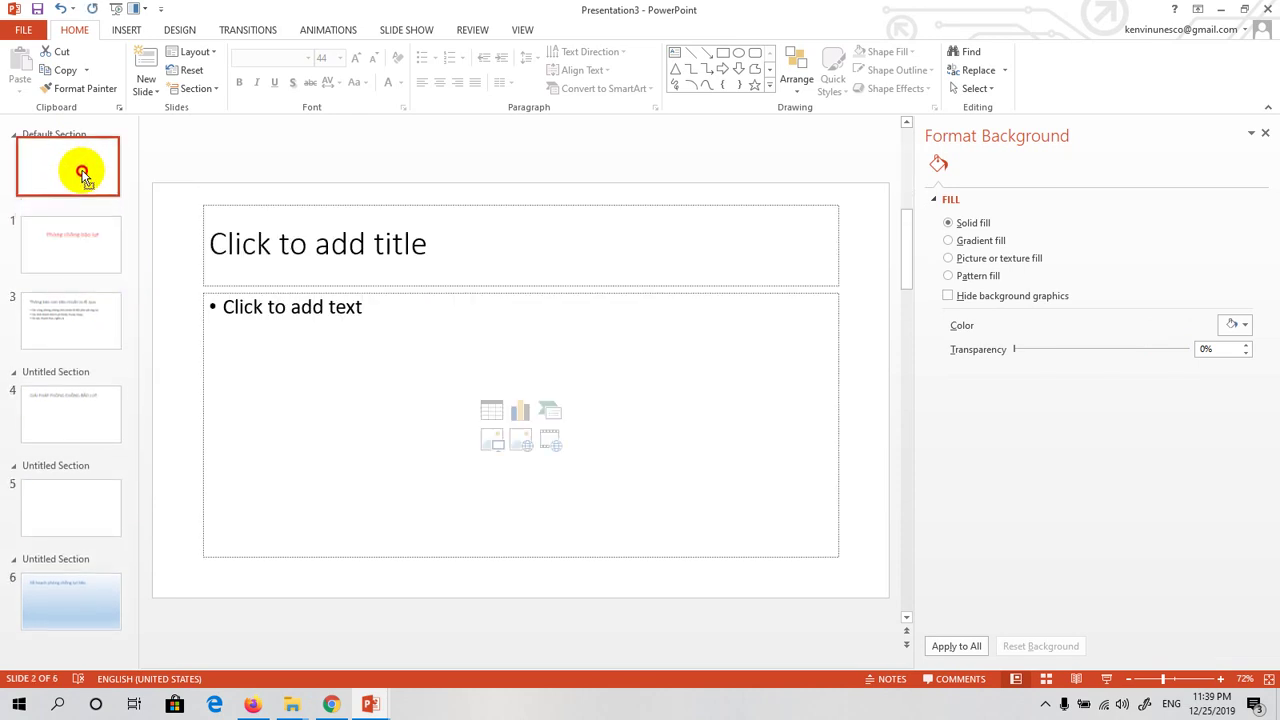
Step: Title the new first slide 'Nội dung 1' and select the title text
{"action": "left_click", "coordinate": [472, 244]}
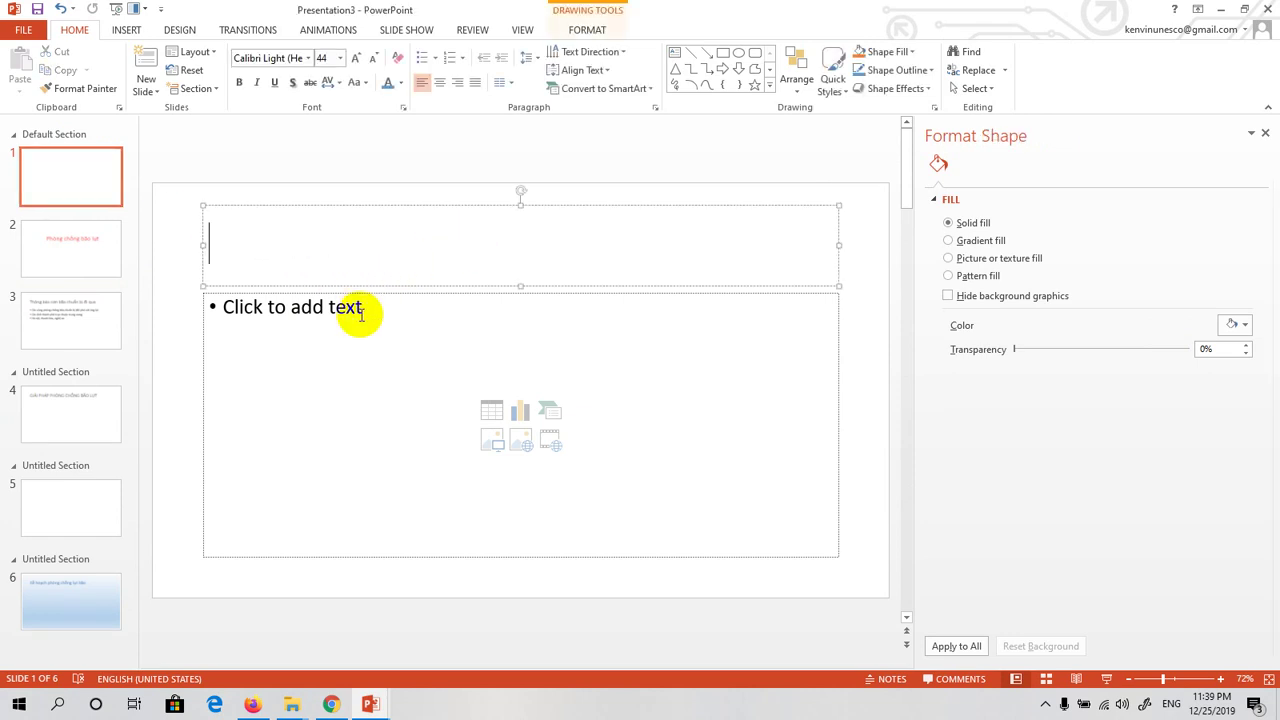
{"action": "left_click", "coordinate": [361, 313]}
{"action": "left_click", "coordinate": [410, 248]}
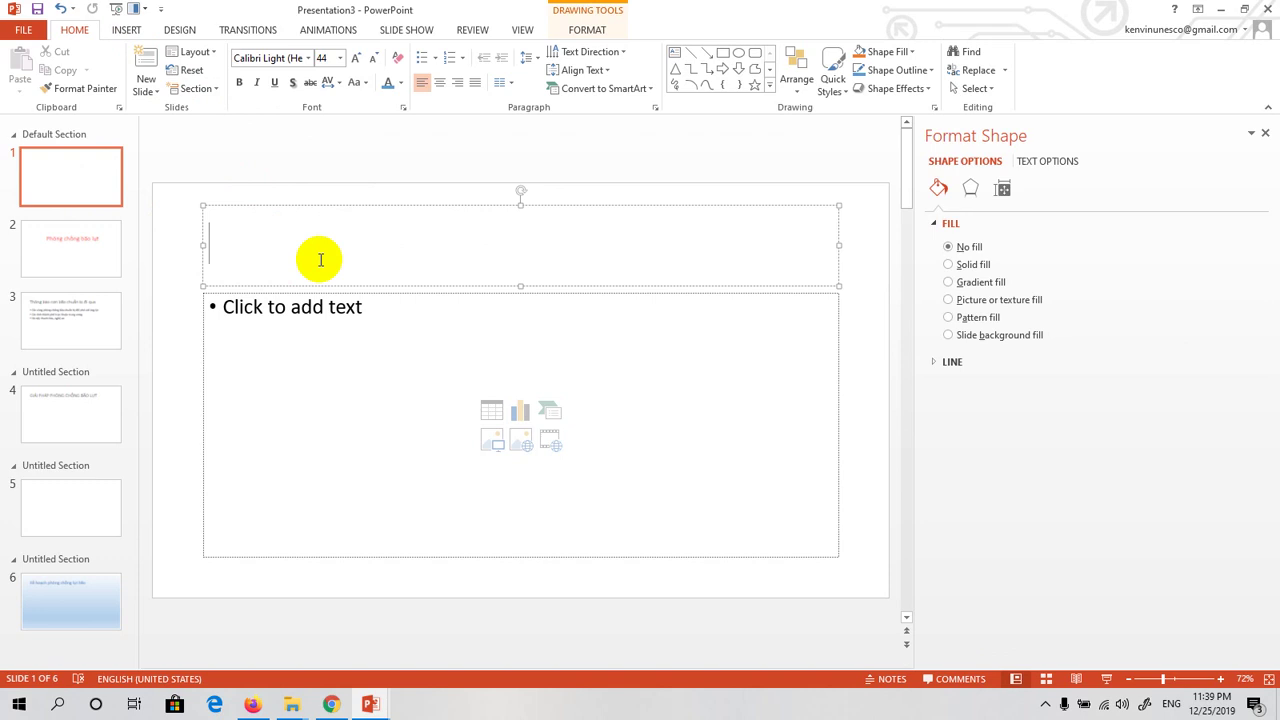
{"action": "type", "text": "Noội"}
{"action": "type", "text": " dung 1`"}
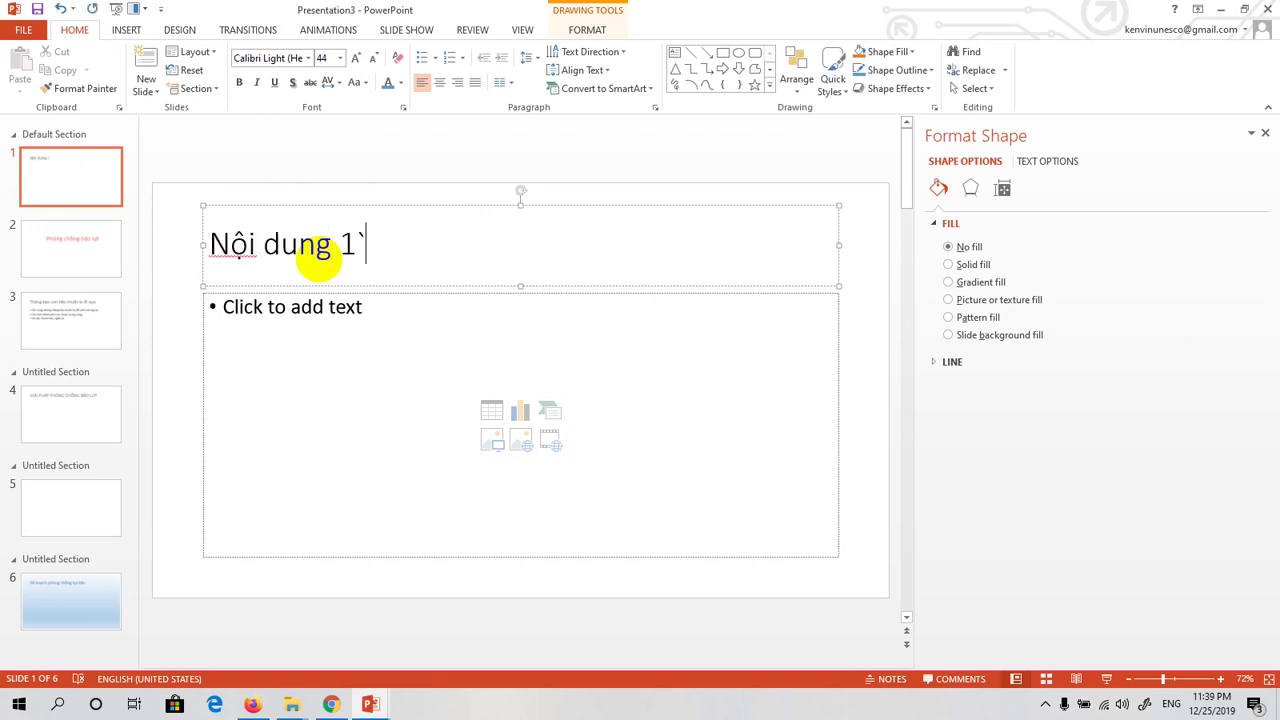
{"action": "key", "text": "BackSpace"}
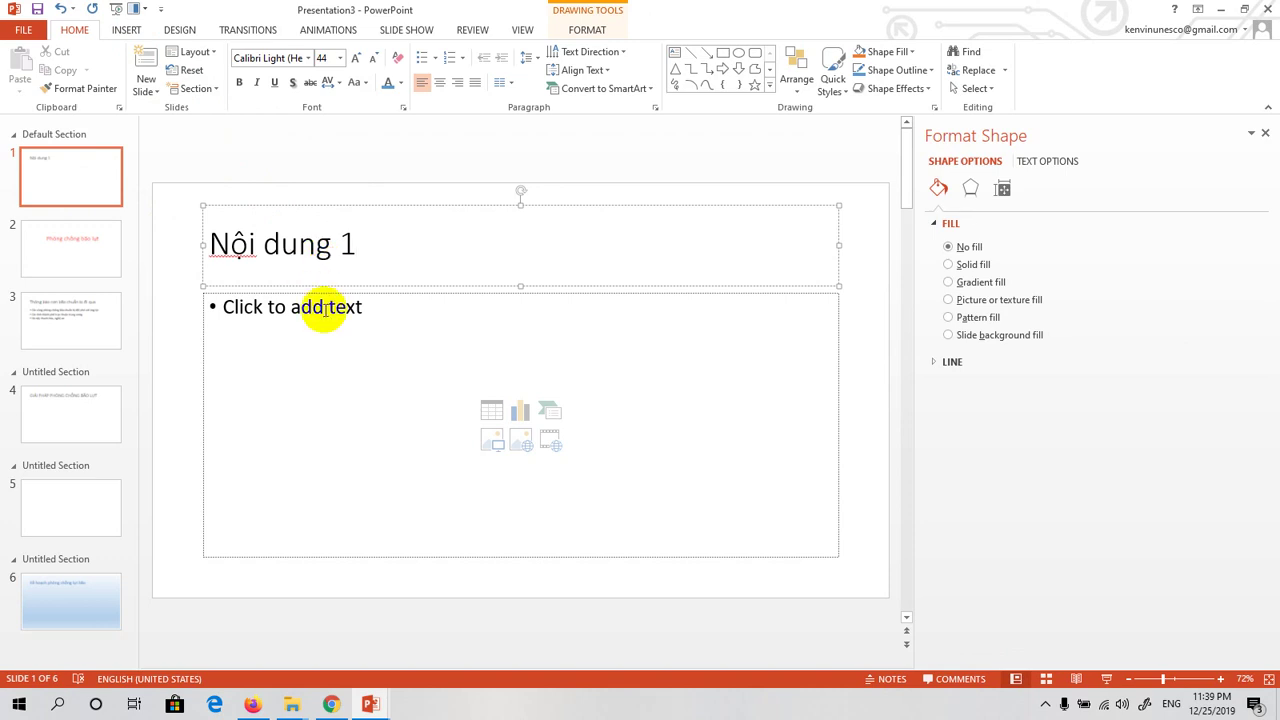
{"action": "left_click", "coordinate": [336, 354]}
{"action": "left_click", "coordinate": [287, 257]}
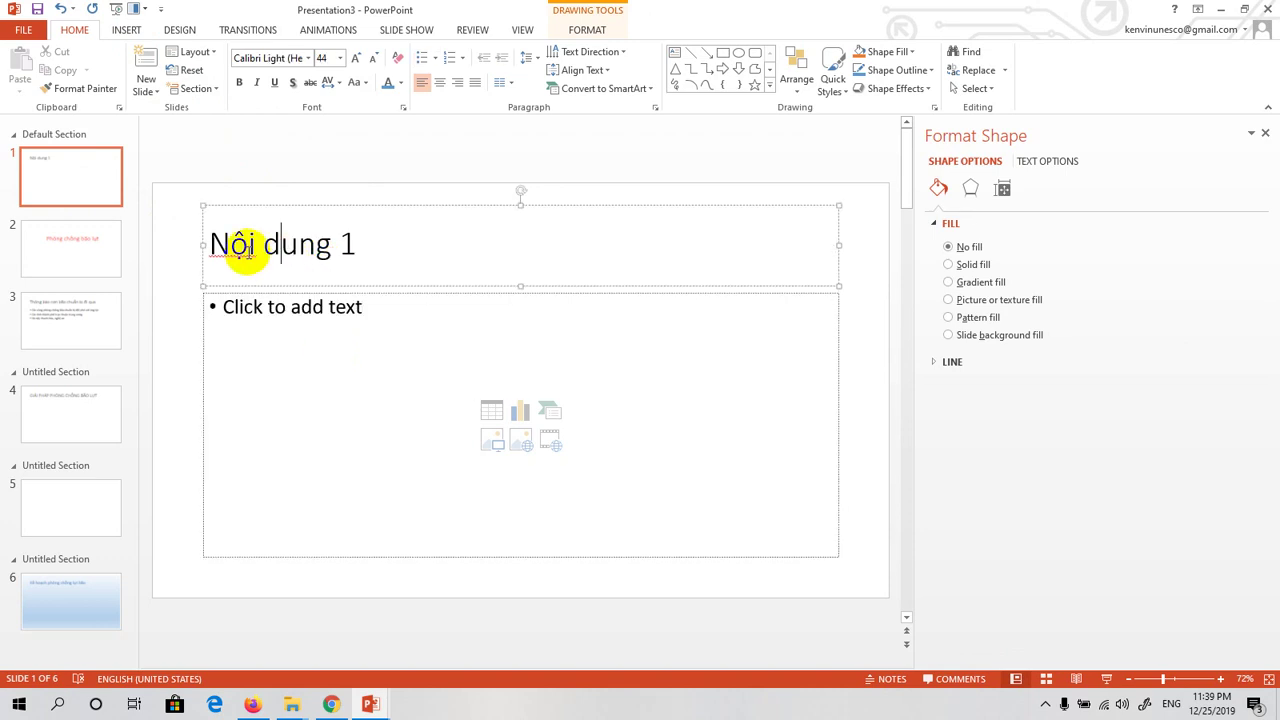
{"action": "left_click_drag", "start_coordinate": [350, 250], "coordinate": [224, 248]}
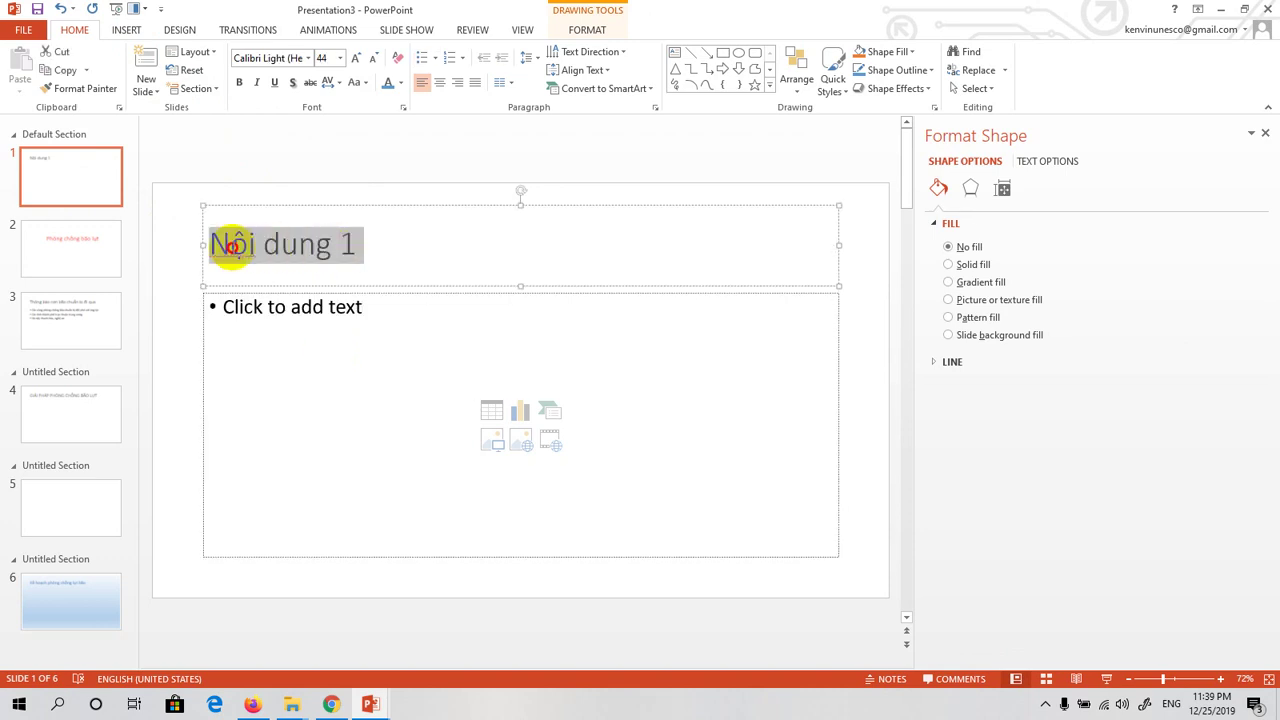
{"action": "left_click", "coordinate": [128, 30]}
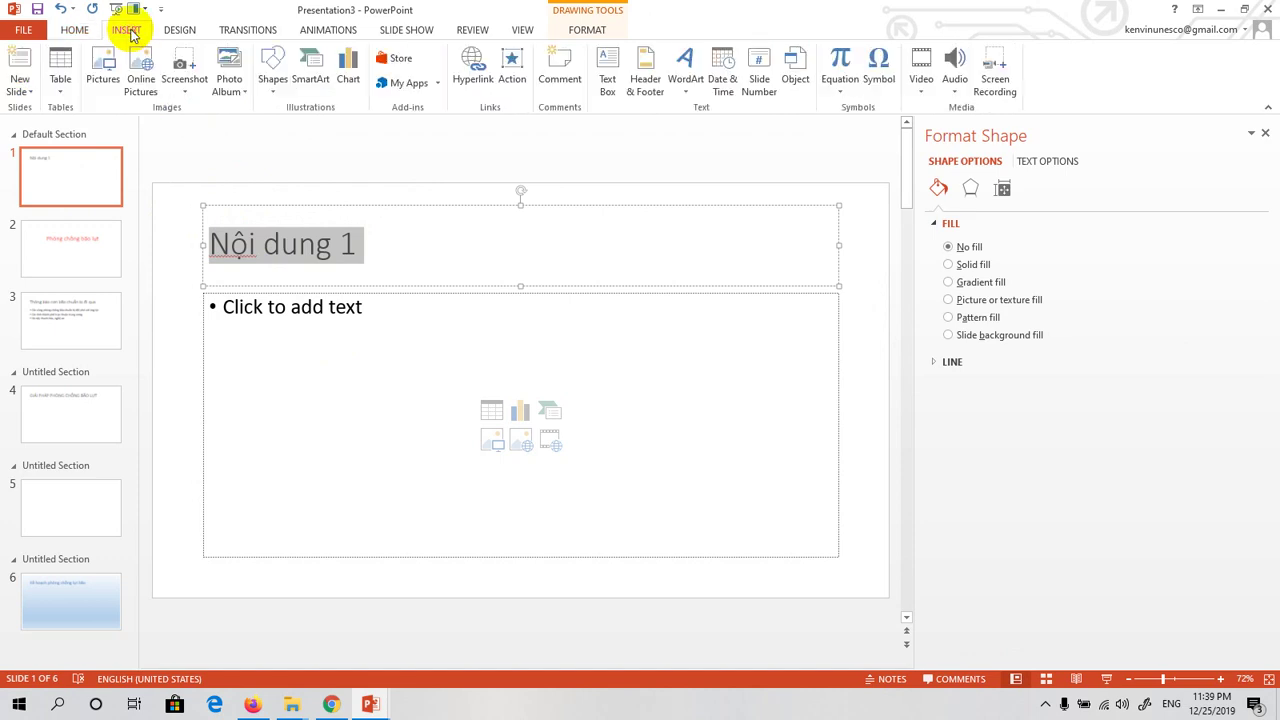
{"action": "left_click", "coordinate": [470, 70]}
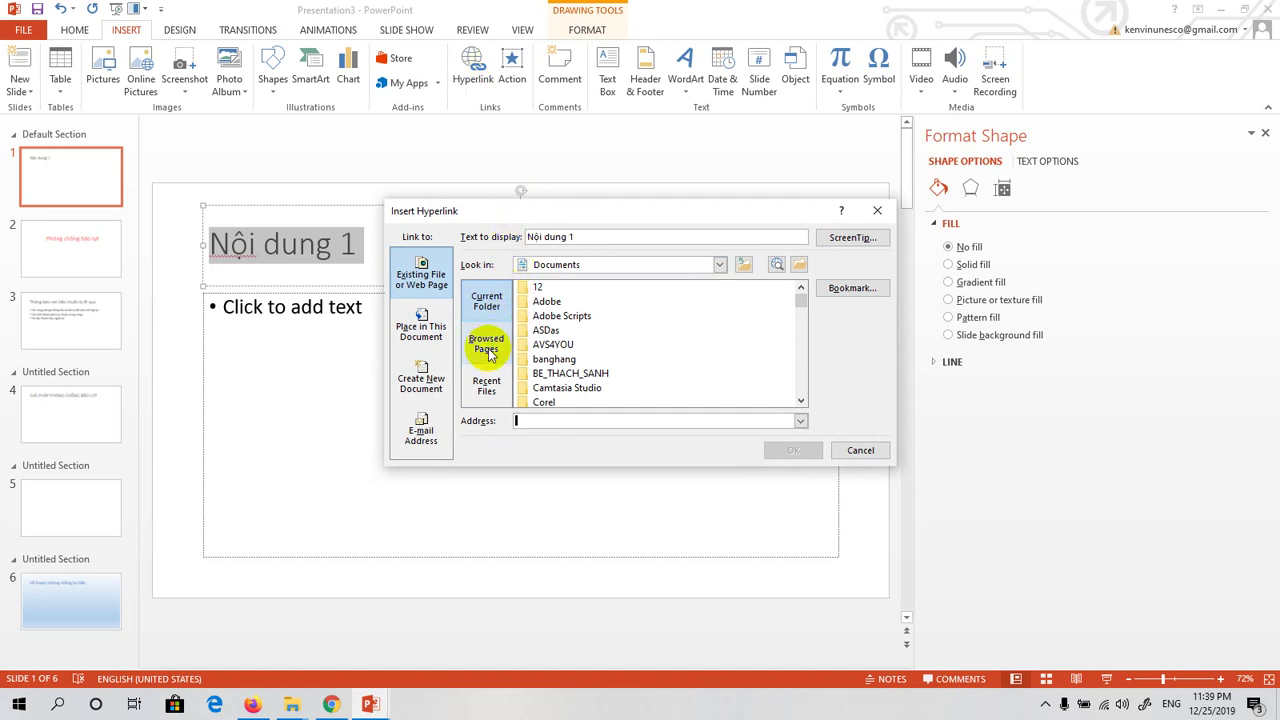
{"action": "left_click", "coordinate": [419, 340]}
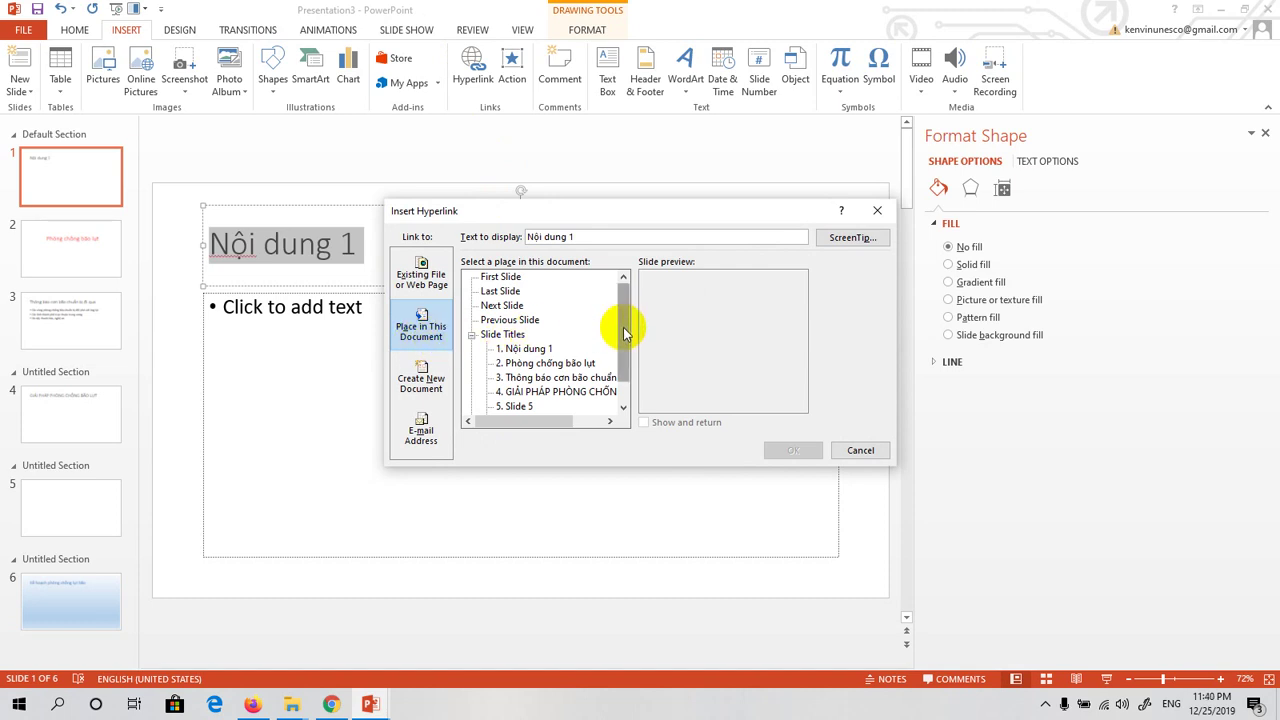
{"action": "mouse_move", "coordinate": [623, 333]}
{"action": "left_mouse_down"}
{"action": "mouse_move", "coordinate": [617, 360]}
{"action": "mouse_move", "coordinate": [605, 298]}
{"action": "left_mouse_up"}
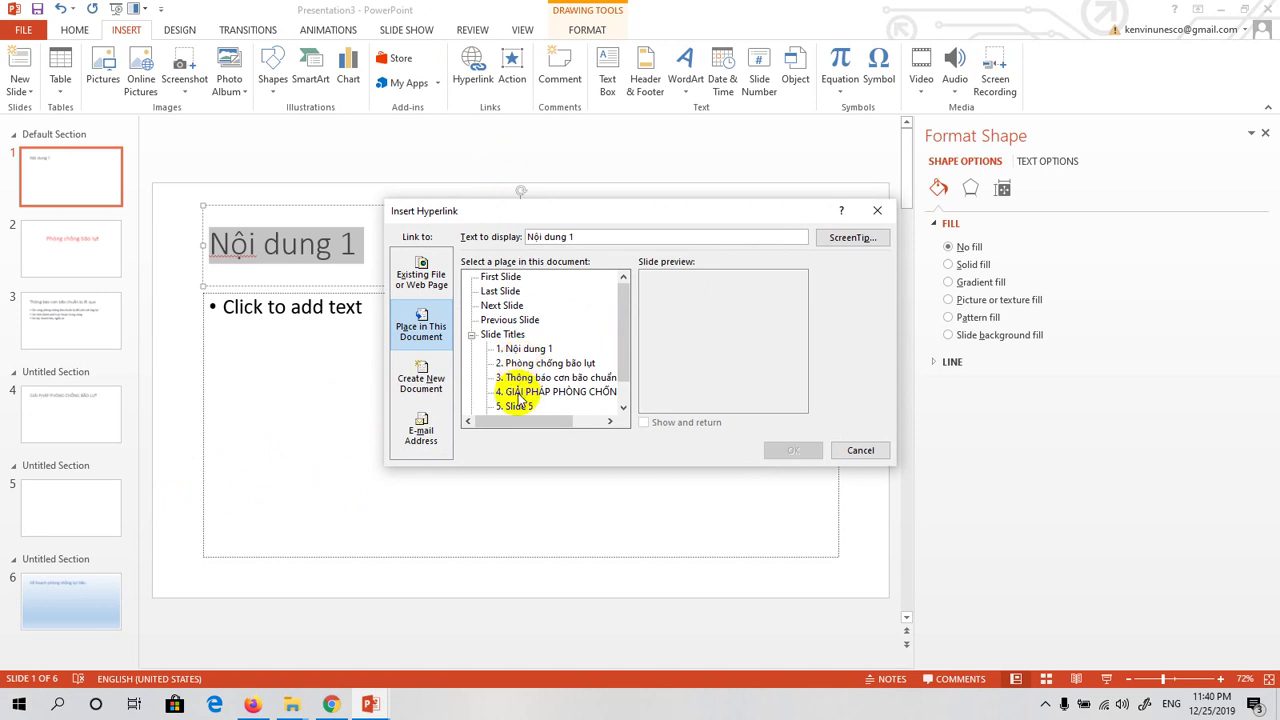
{"action": "left_click", "coordinate": [518, 398]}
{"action": "left_click", "coordinate": [520, 378]}
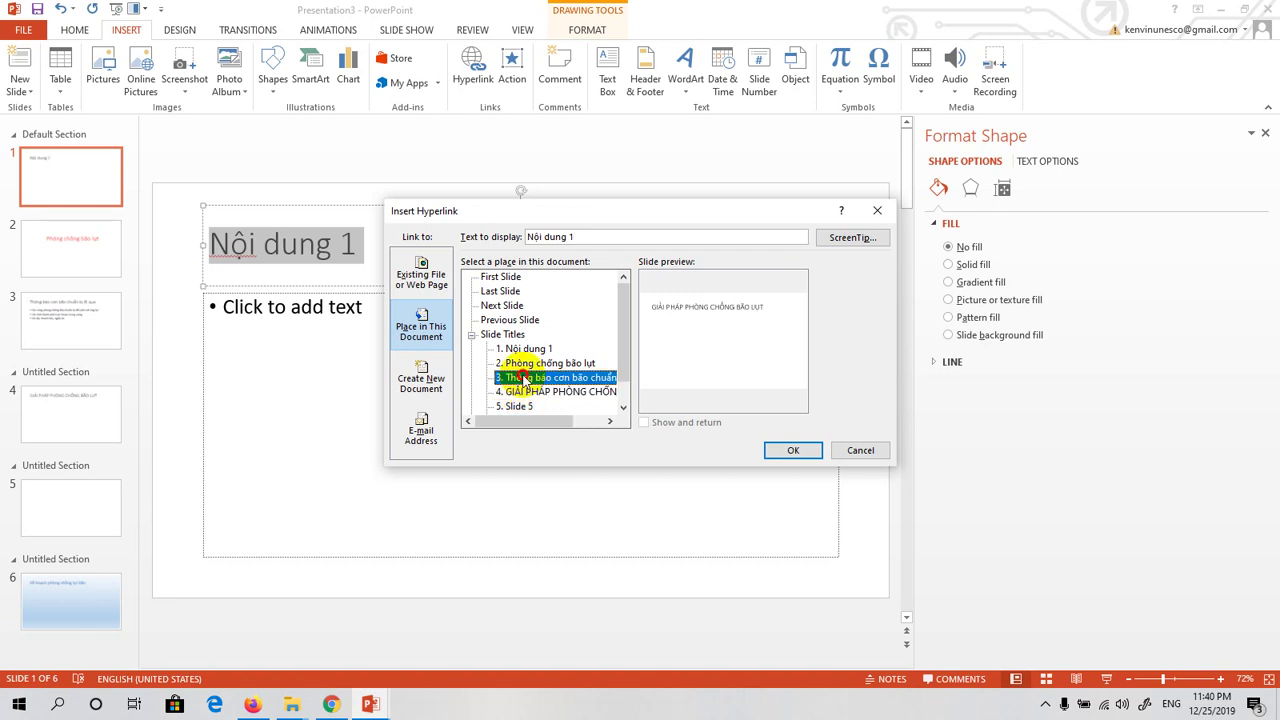
{"action": "left_click", "coordinate": [521, 363]}
{"action": "left_click", "coordinate": [518, 349]}
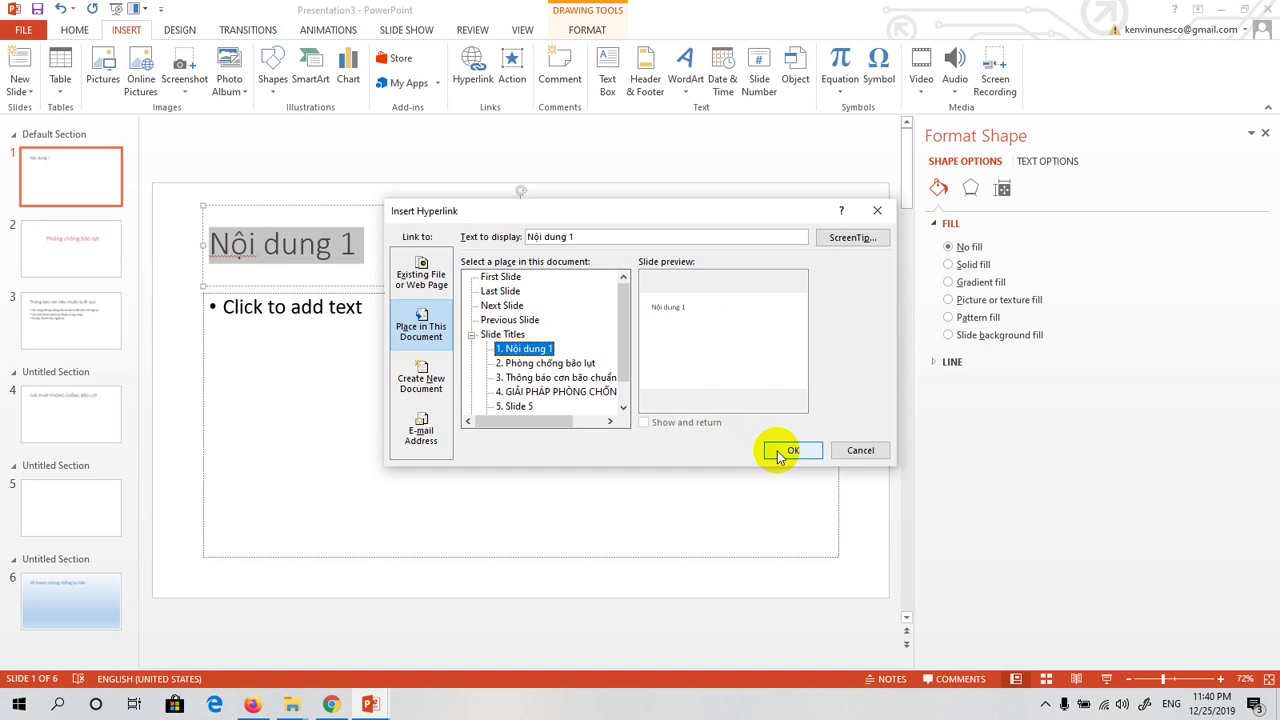
{"action": "left_click", "coordinate": [858, 451]}
Step: Review slides 2 through 6, then return to slide 1
{"action": "left_click", "coordinate": [80, 255]}
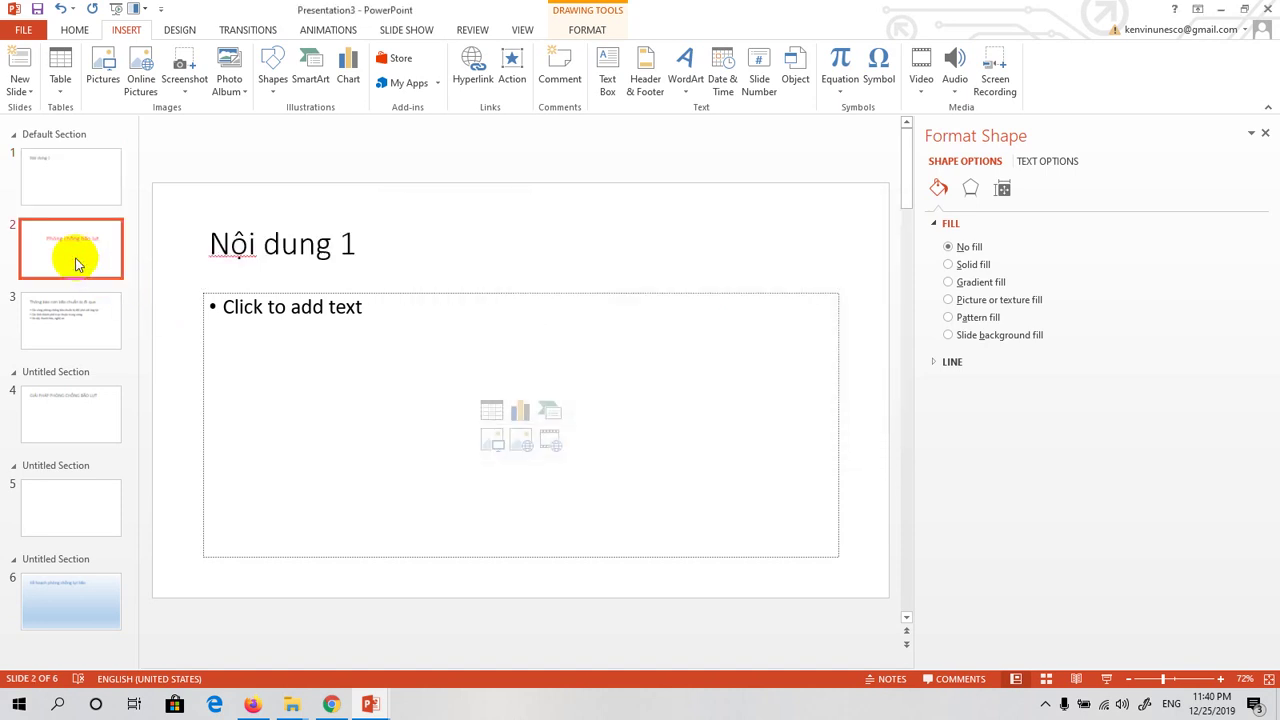
{"action": "left_click", "coordinate": [77, 327]}
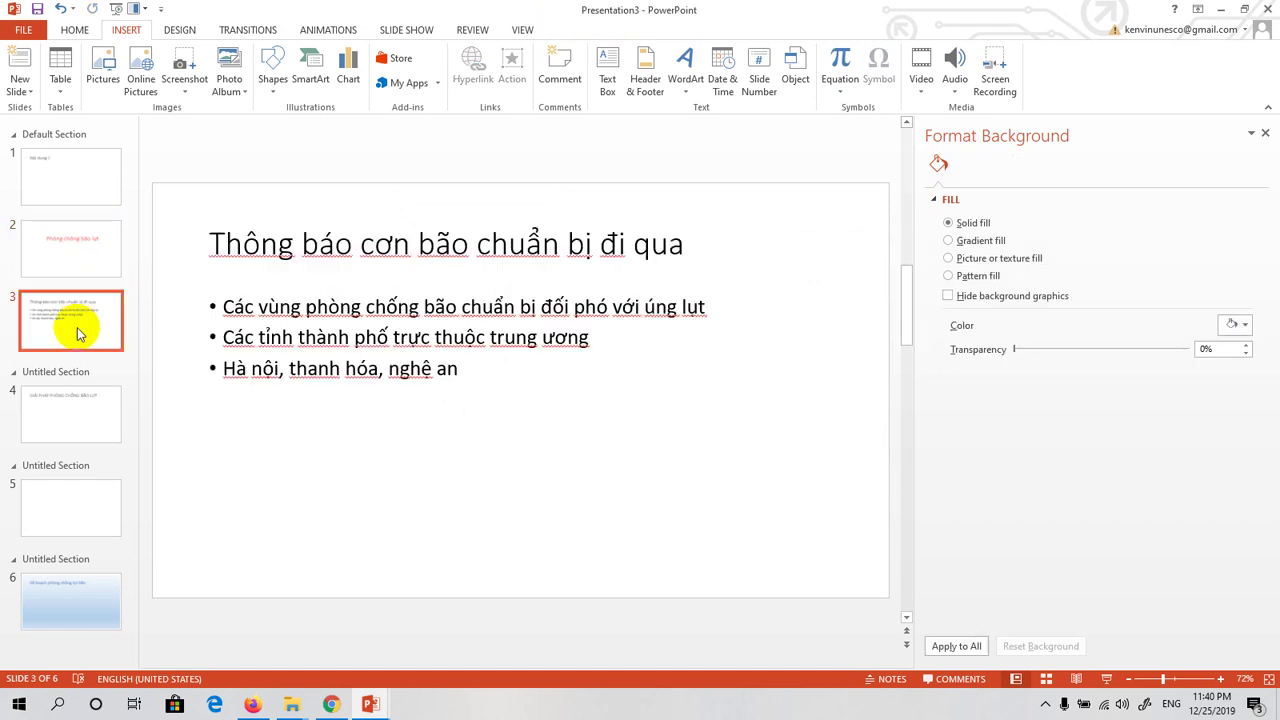
{"action": "left_click", "coordinate": [63, 409]}
{"action": "left_click", "coordinate": [58, 533]}
{"action": "left_click", "coordinate": [57, 586]}
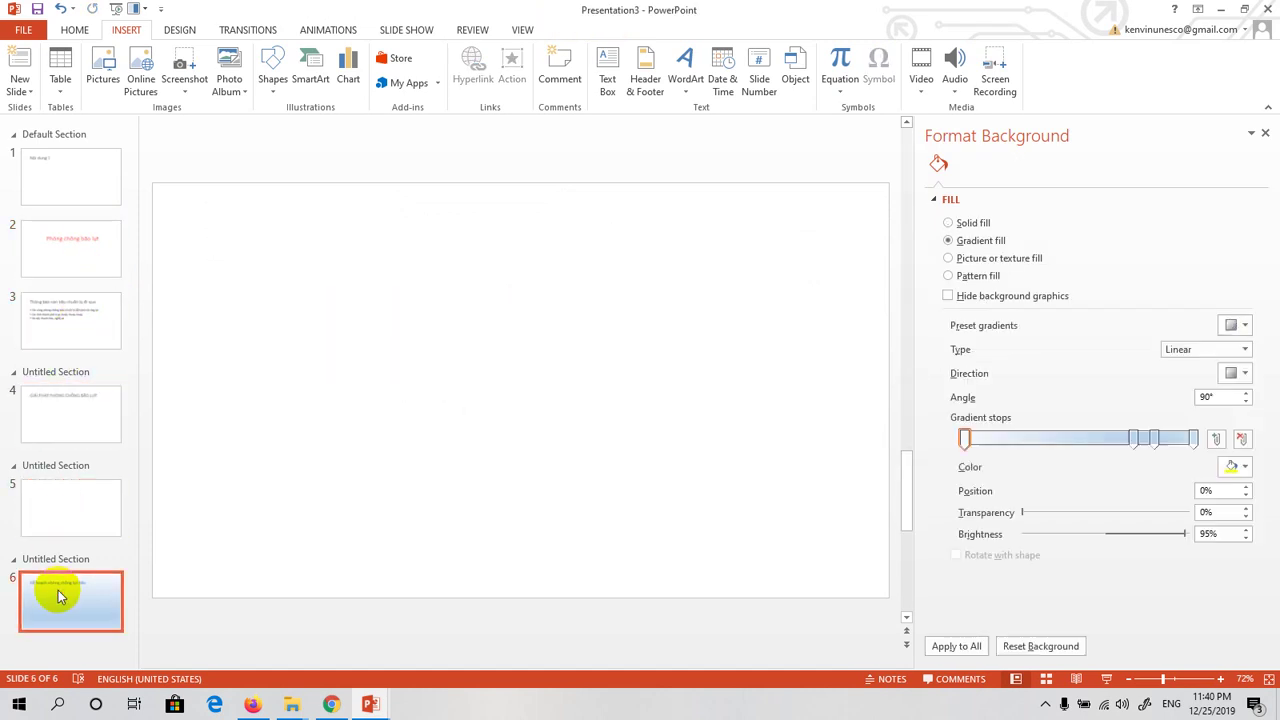
{"action": "left_click", "coordinate": [51, 186]}
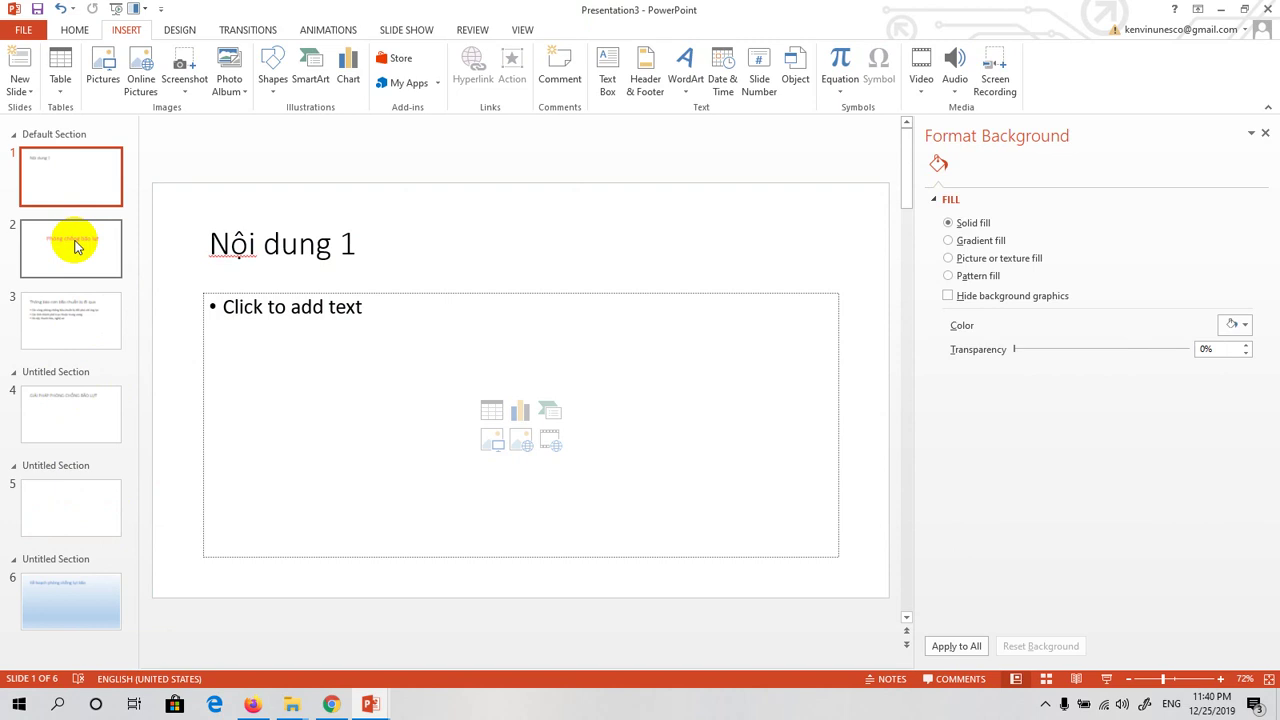
Step: Replace slide 1's title 'Nội dung 1' with 'Chương 1' and select it
{"action": "left_click", "coordinate": [281, 246]}
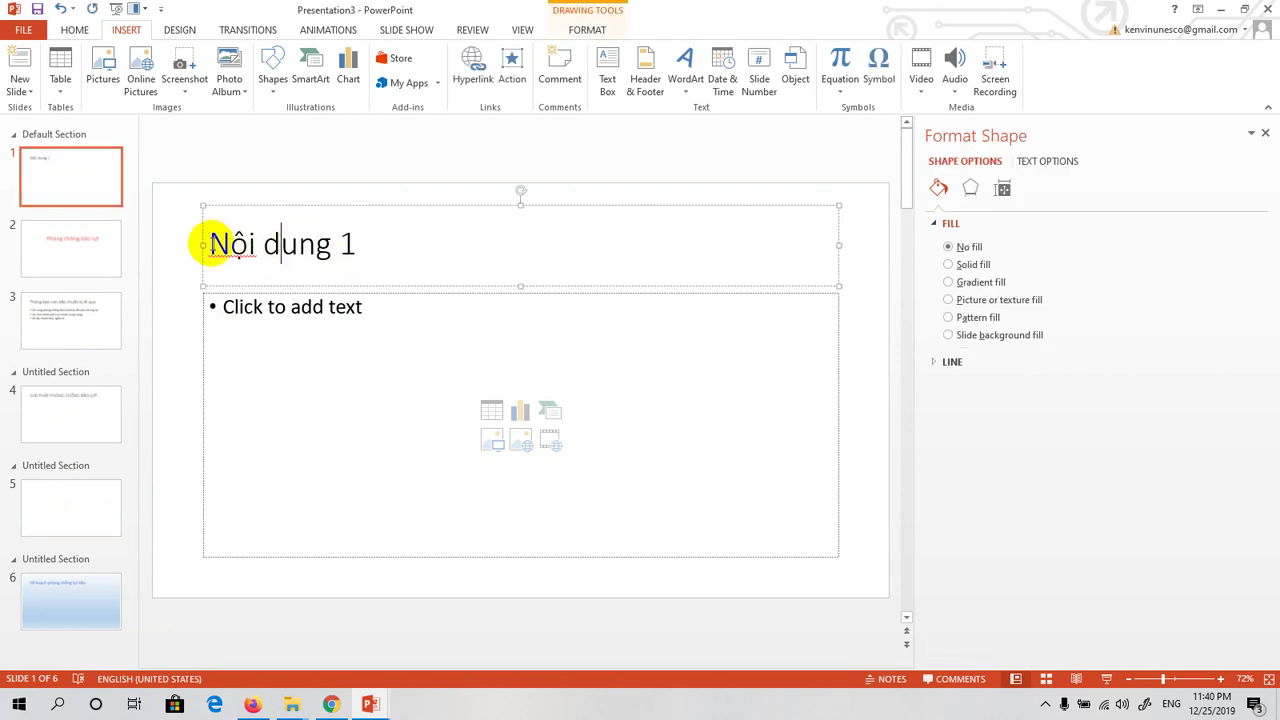
{"action": "left_click_drag", "start_coordinate": [207, 245], "coordinate": [355, 242]}
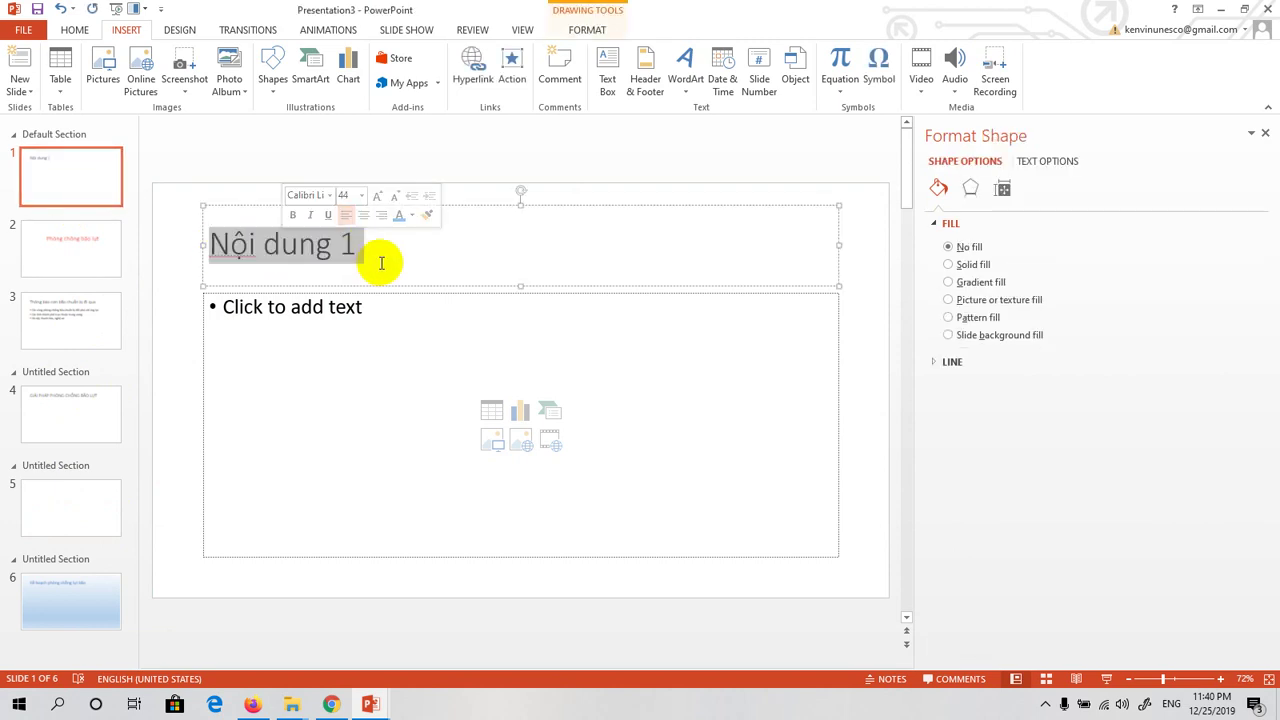
{"action": "key", "text": "BackSpace"}
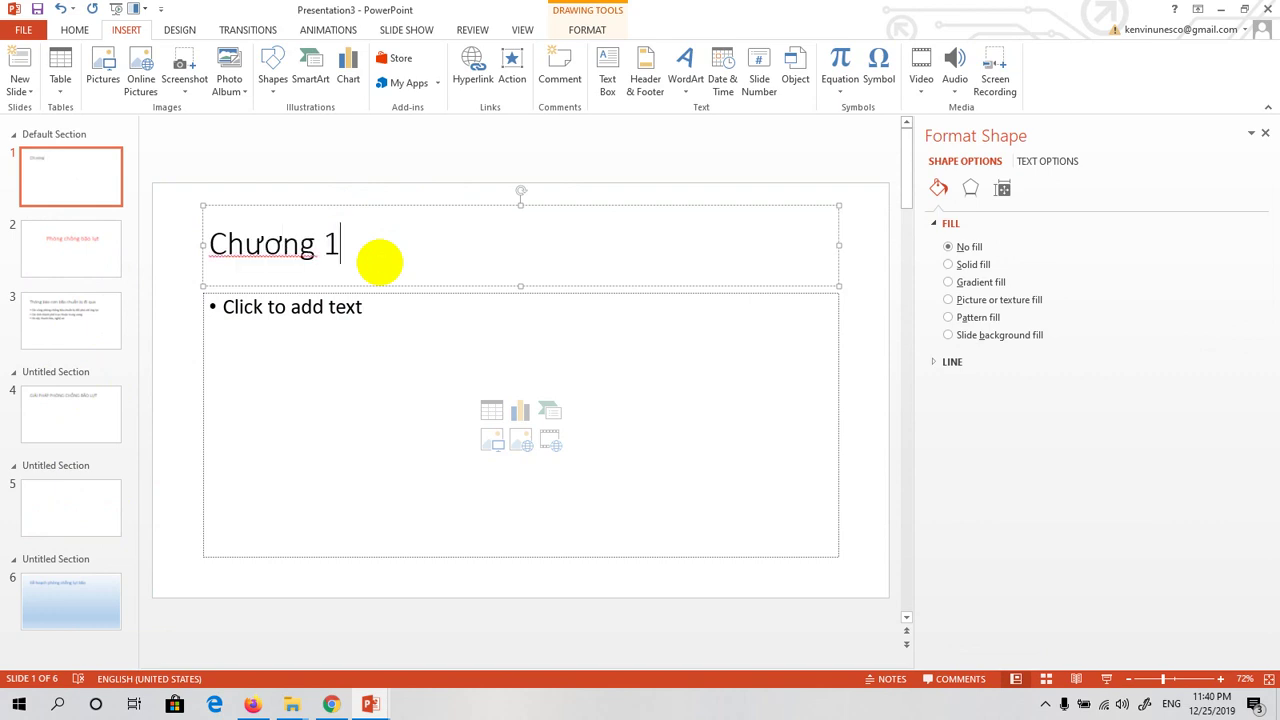
{"action": "left_click_drag", "start_coordinate": [338, 244], "coordinate": [207, 244]}
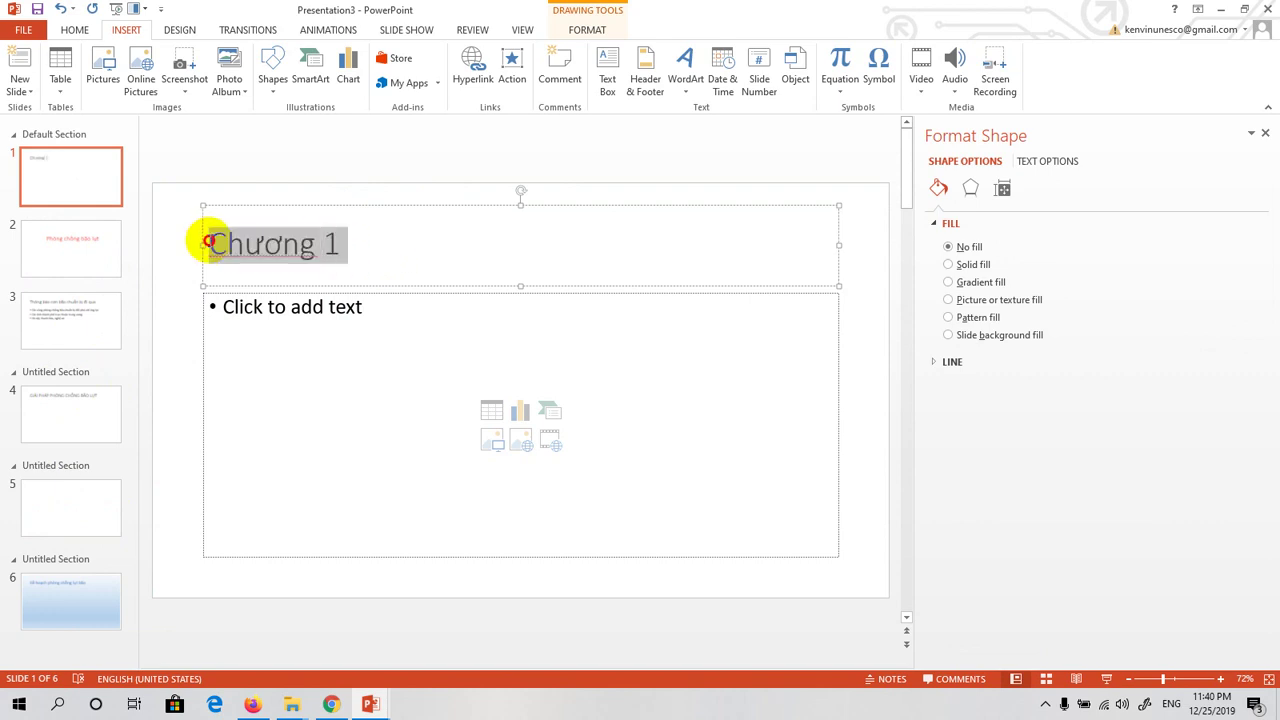
Step: Hyperlink the 'Chương 1' title to the slide 'Phòng chống bão lụt' in this document
{"action": "left_click", "coordinate": [477, 74]}
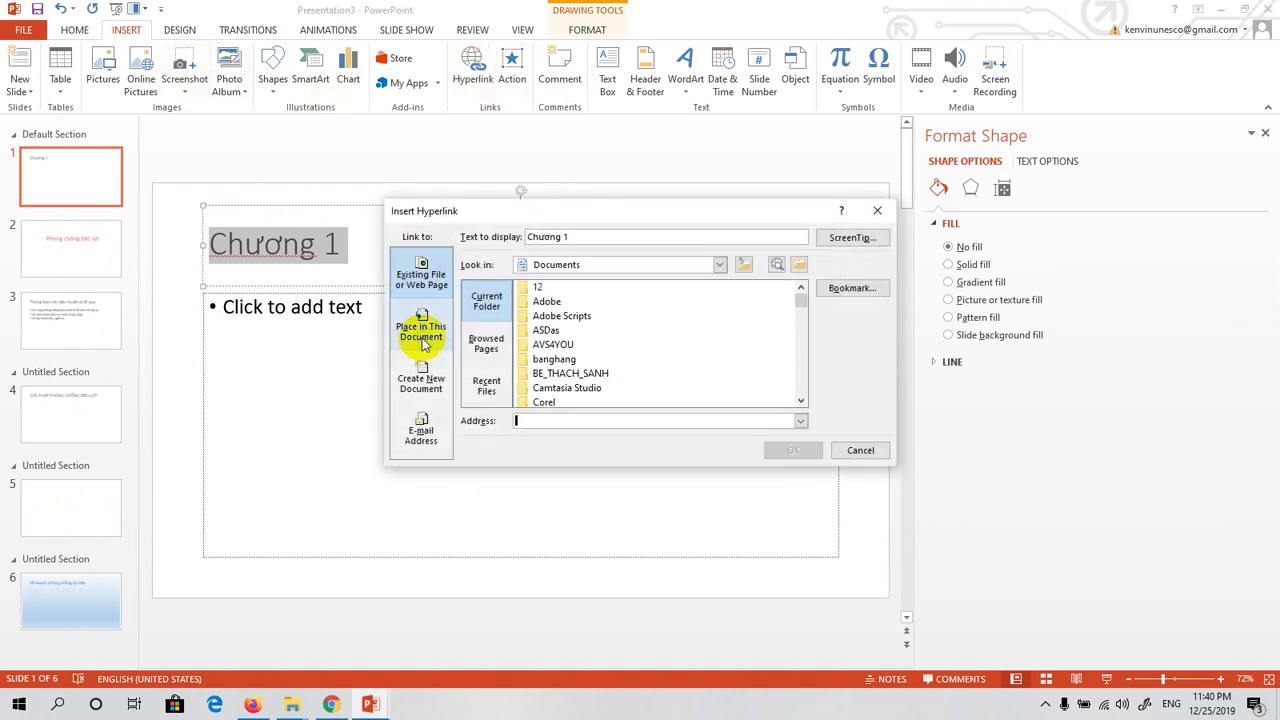
{"action": "left_click", "coordinate": [423, 330]}
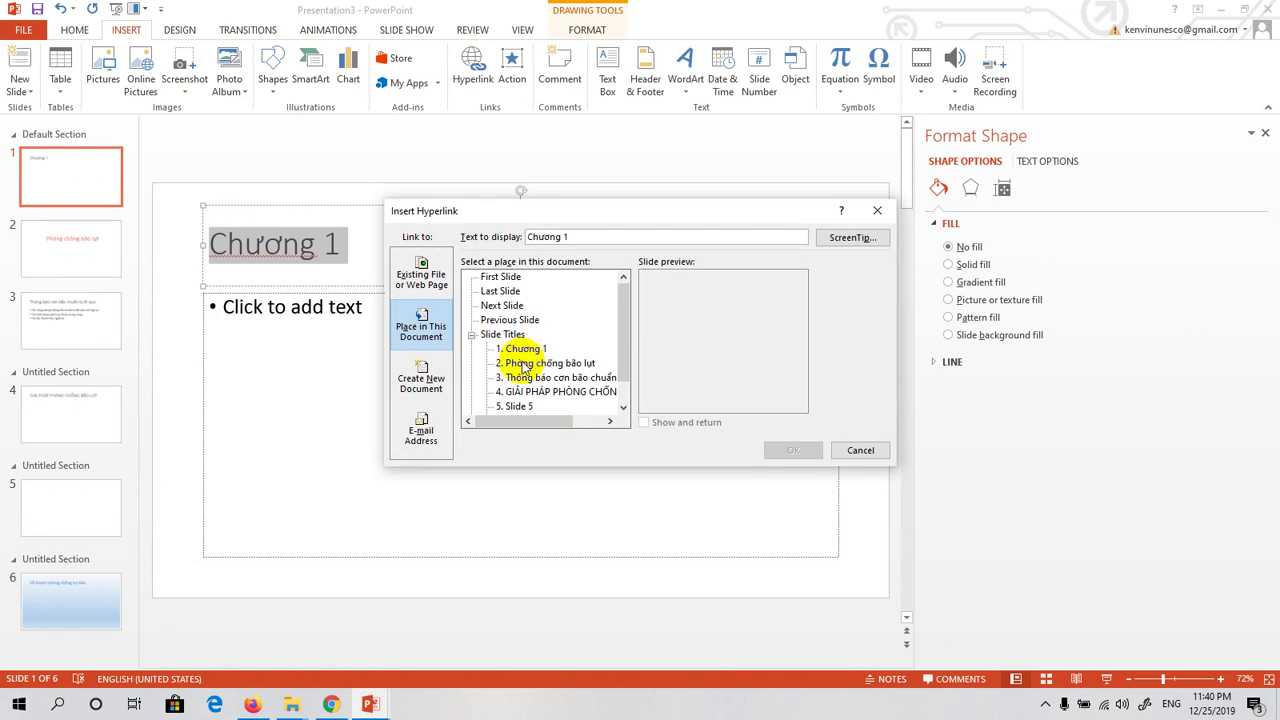
{"action": "double_click", "coordinate": [522, 364]}
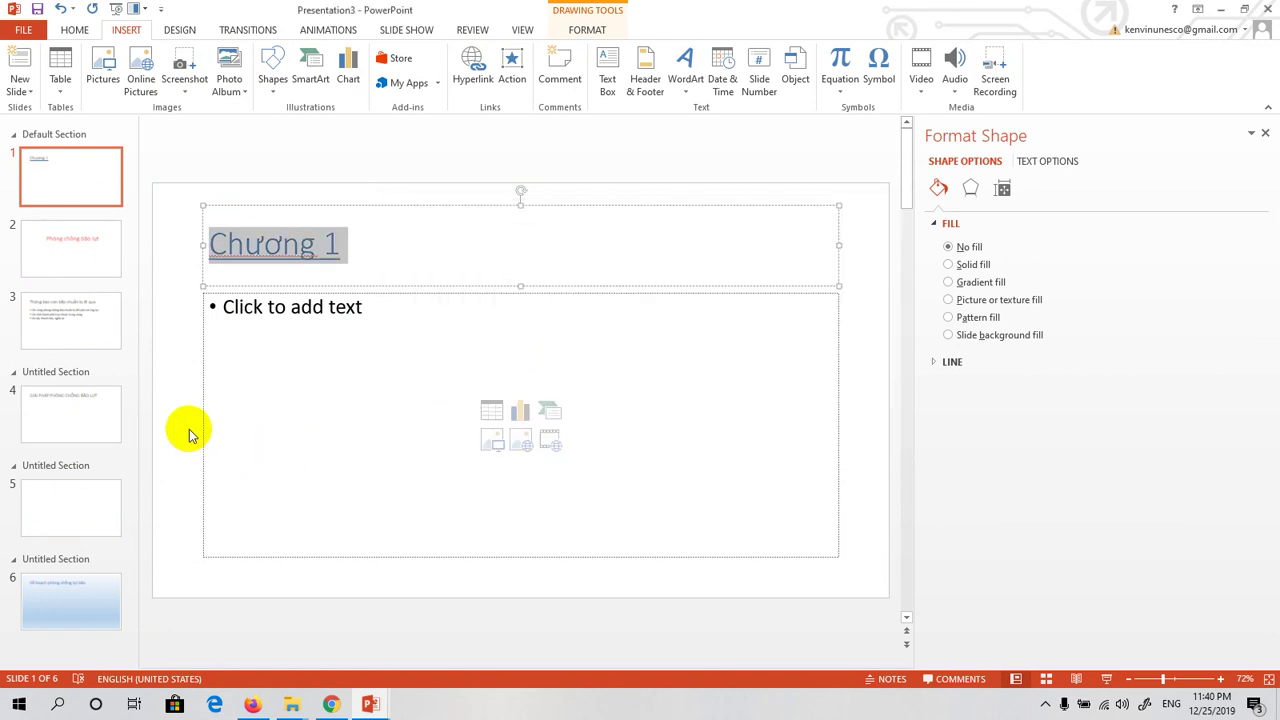
{"action": "left_click", "coordinate": [390, 257]}
{"action": "left_click", "coordinate": [366, 302]}
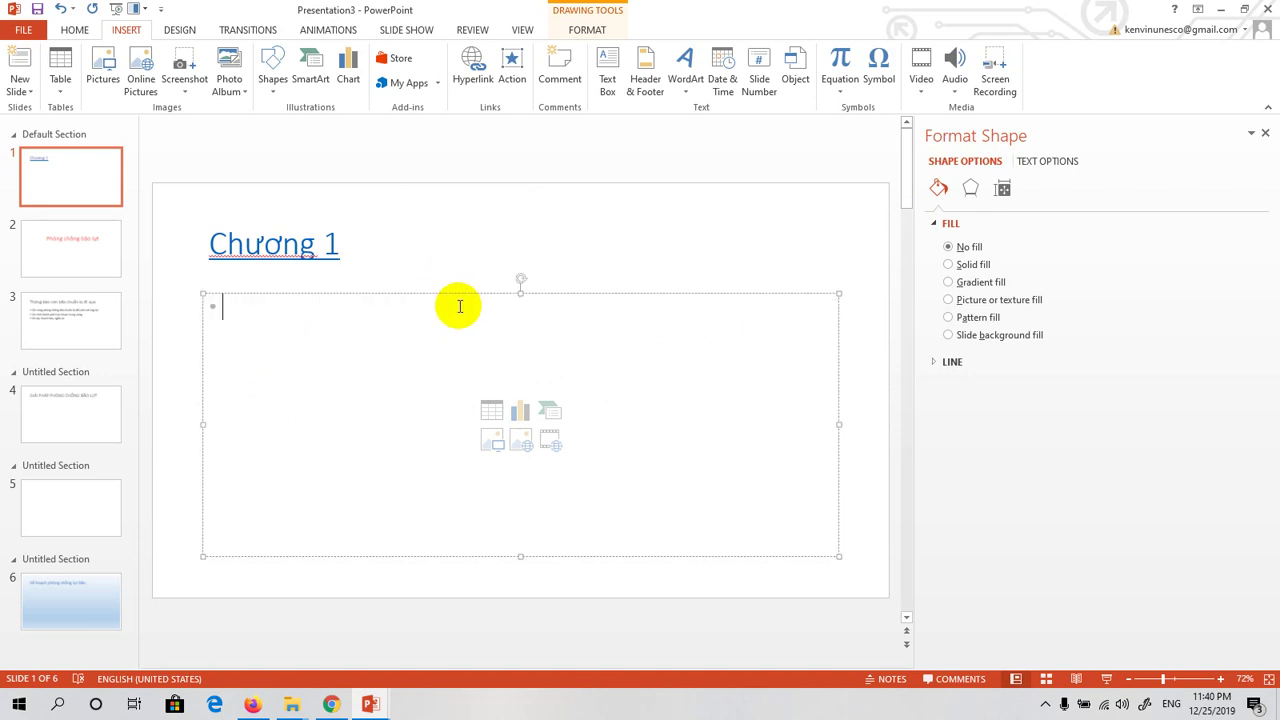
{"action": "left_click", "coordinate": [456, 290]}
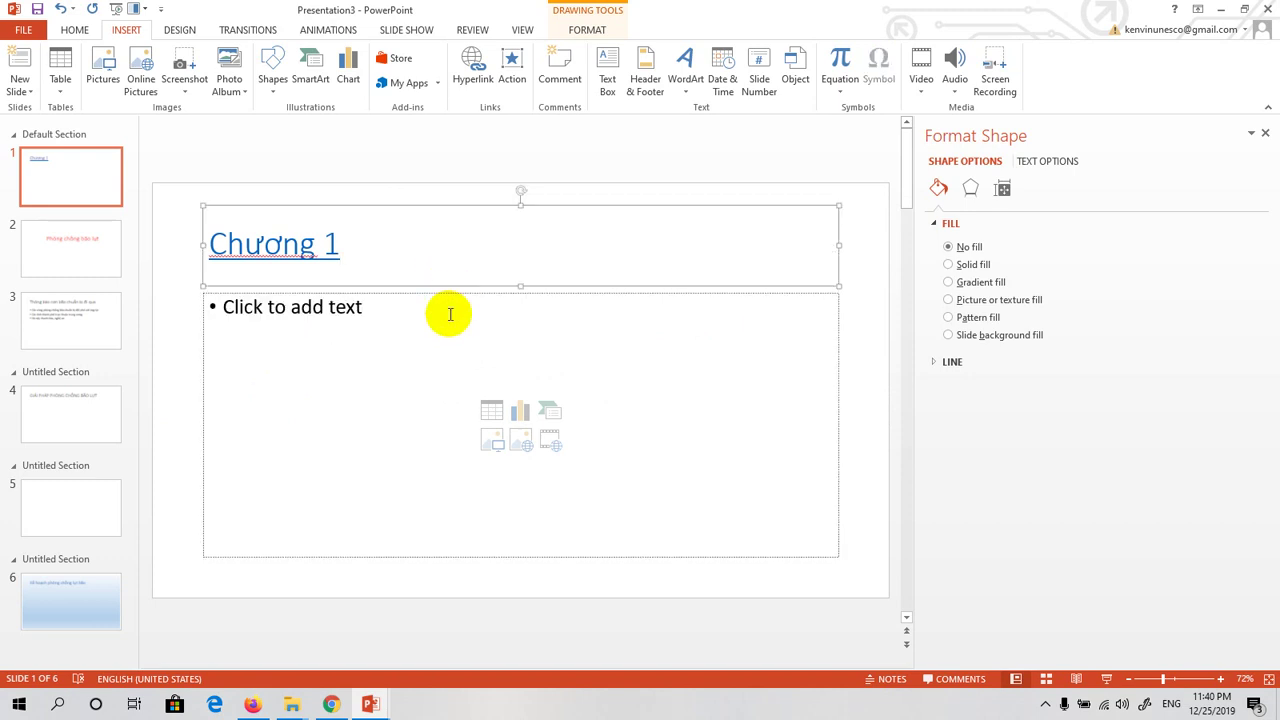
{"action": "left_click", "coordinate": [451, 296]}
{"action": "left_click", "coordinate": [452, 294]}
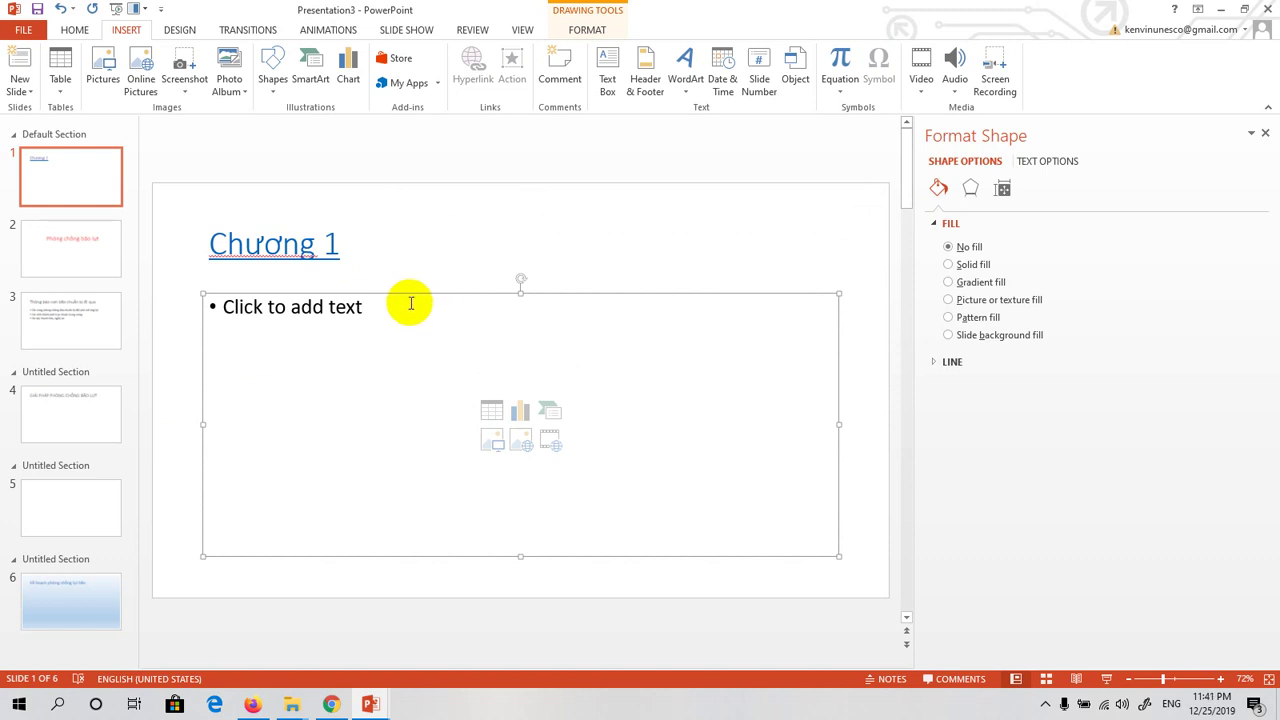
Step: Delete the empty content placeholder so only the 'Chương 1' title remains on slide 1
{"action": "left_click", "coordinate": [345, 250]}
{"action": "left_click", "coordinate": [335, 244]}
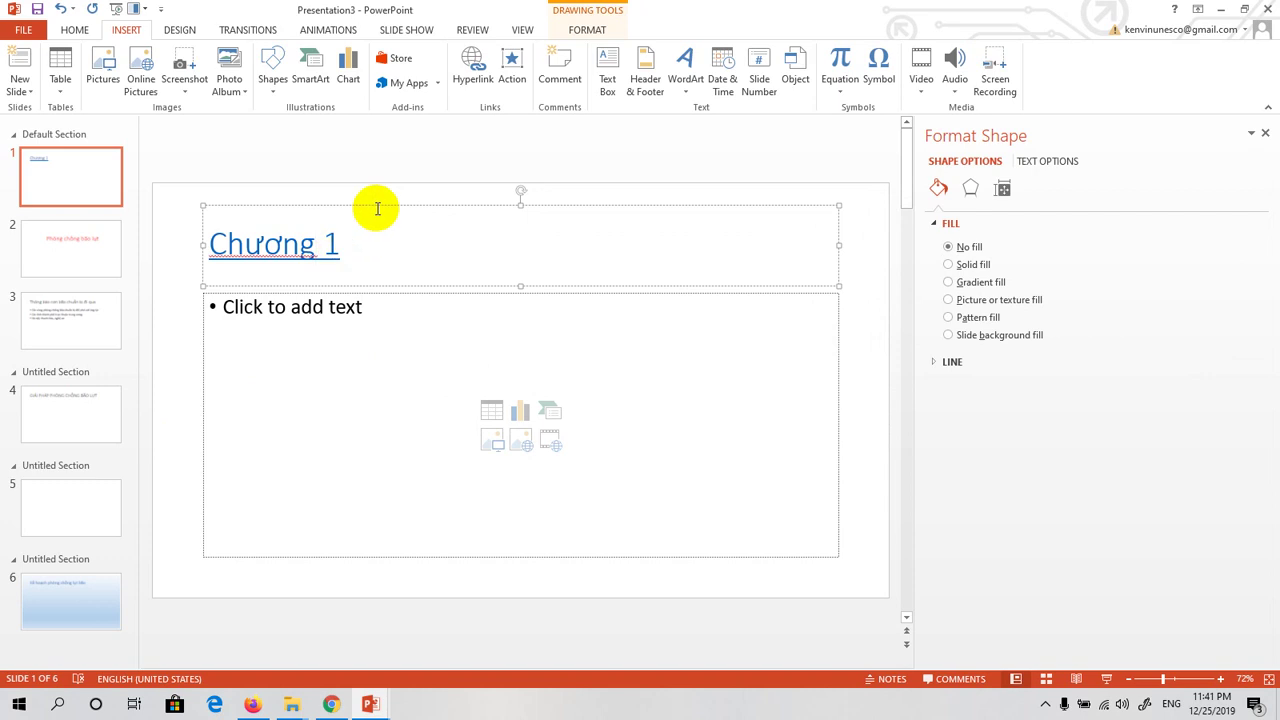
{"action": "key", "text": "Delete"}
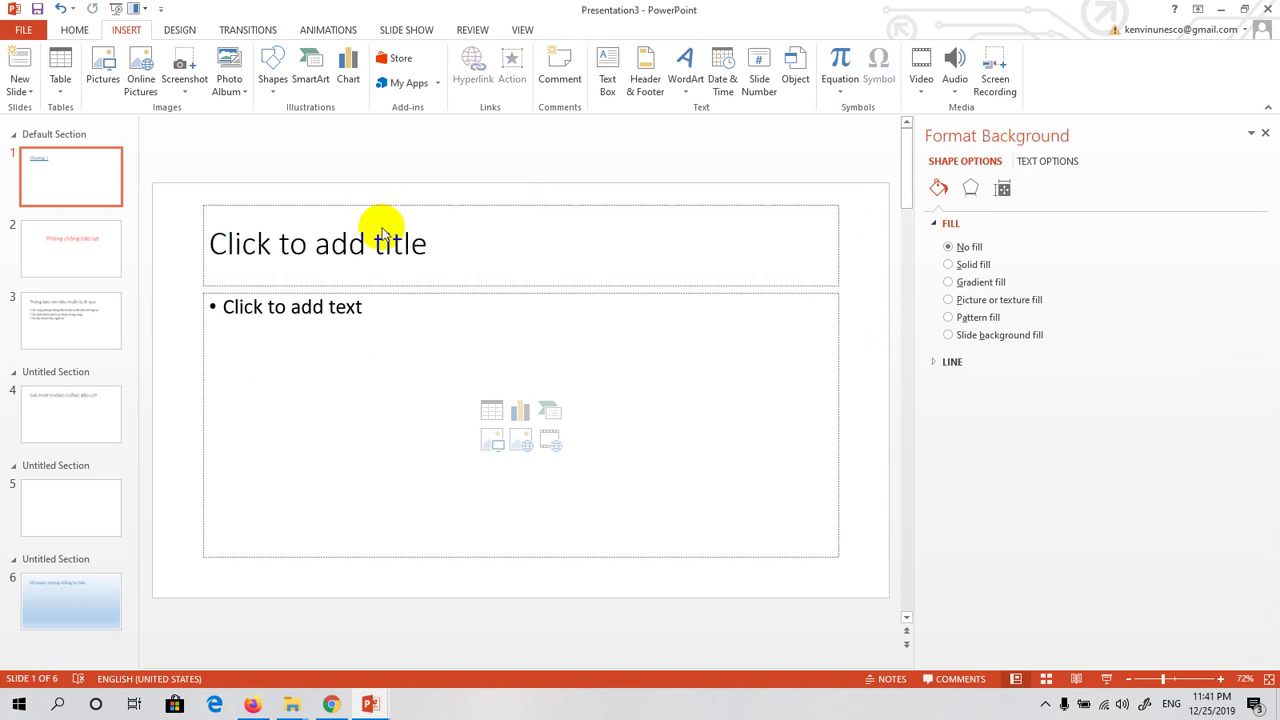
{"action": "left_click", "coordinate": [385, 245]}
{"action": "type", "text": "Chương 1"}
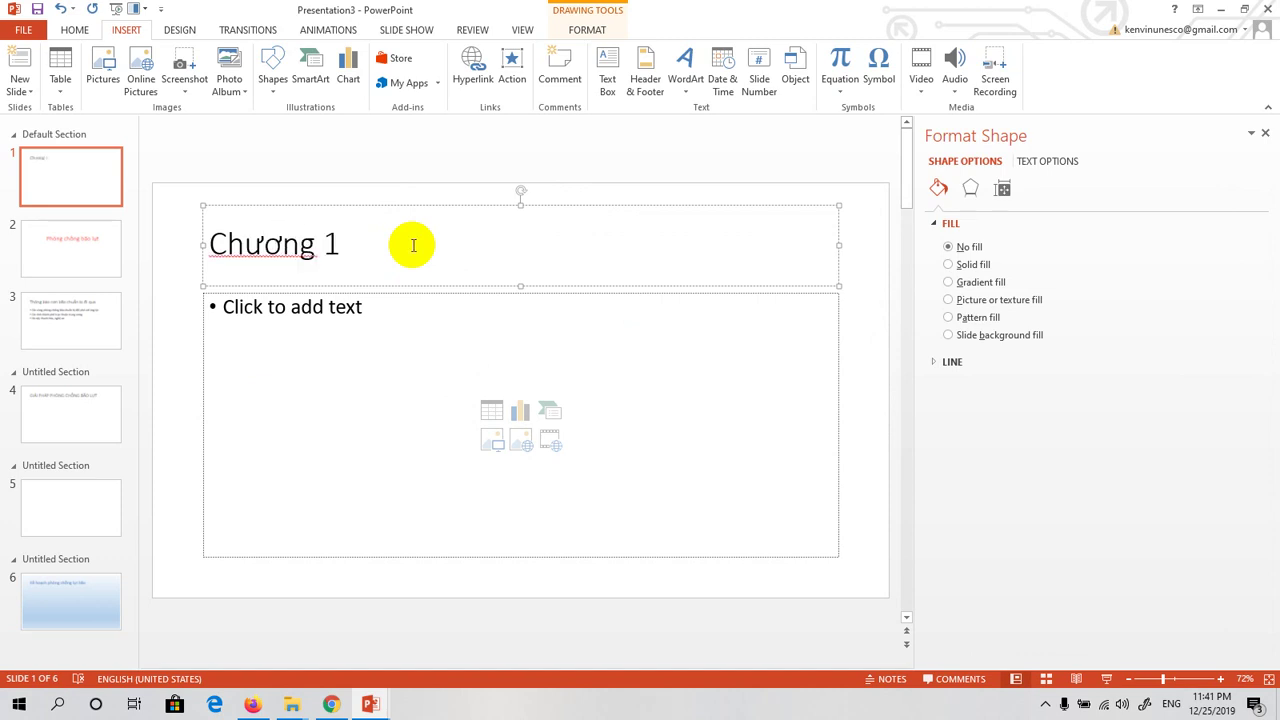
{"action": "key", "text": "Return"}
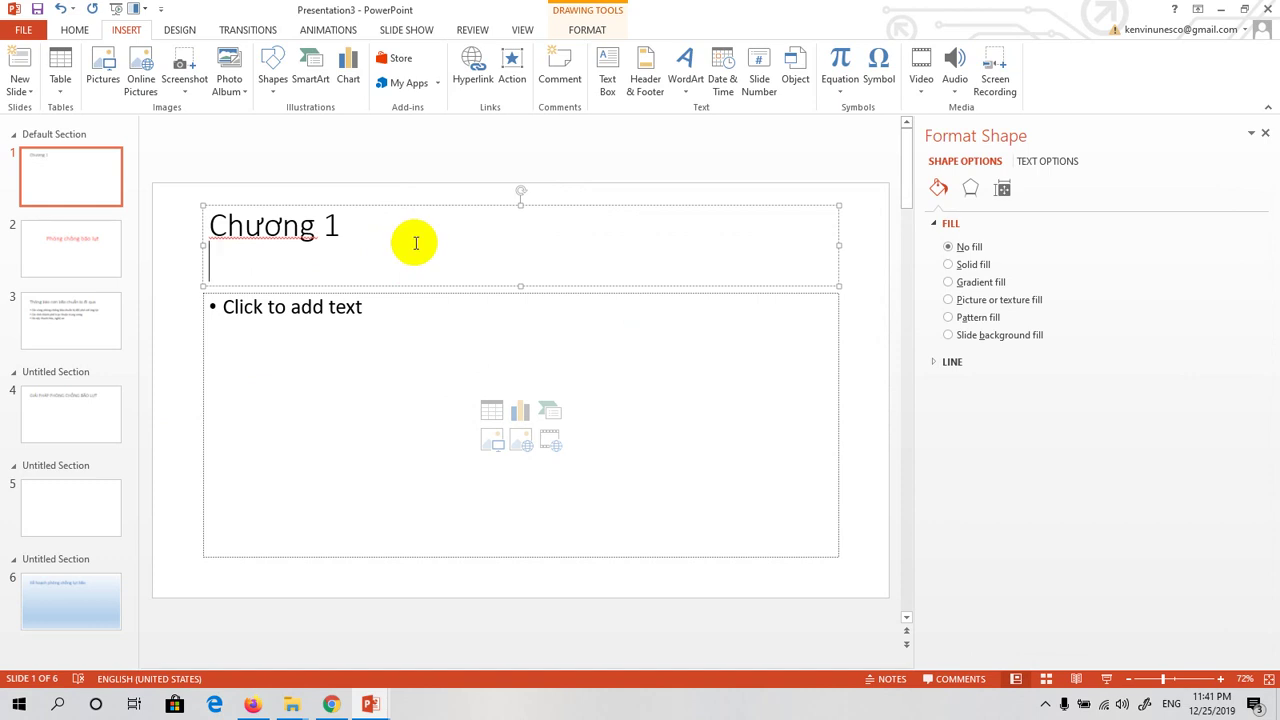
{"action": "left_click", "coordinate": [428, 294]}
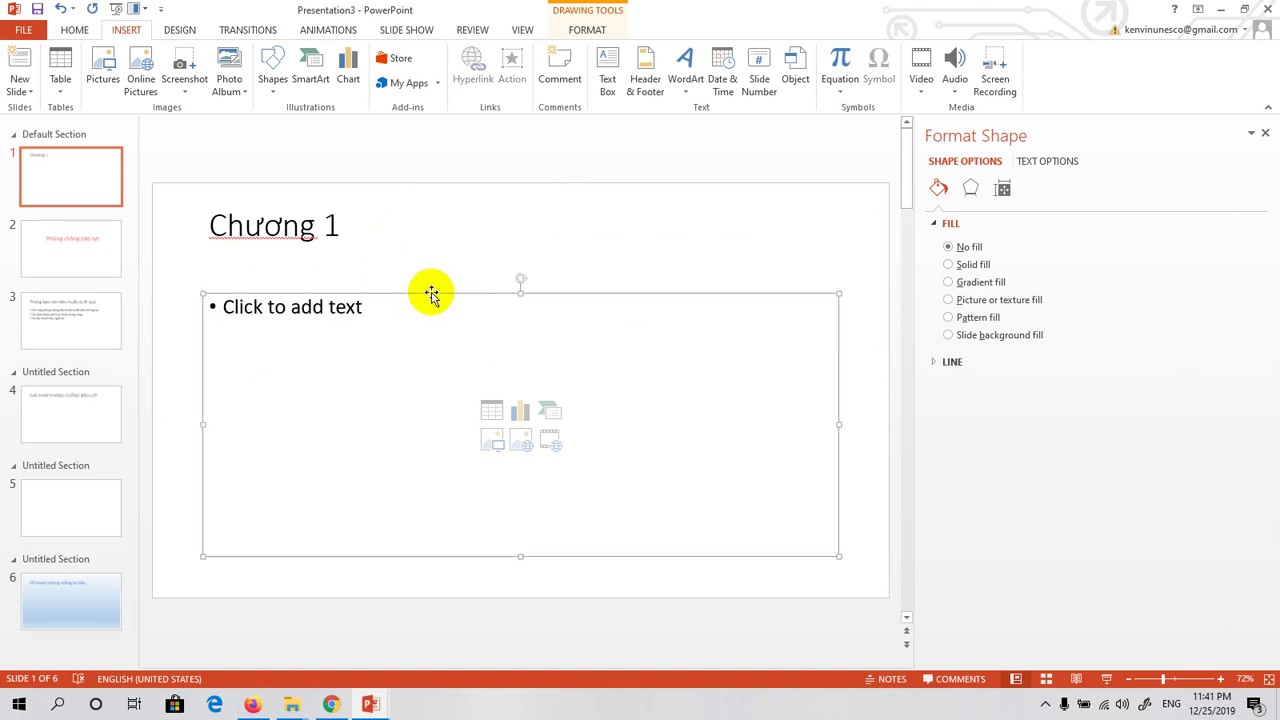
{"action": "left_click", "coordinate": [430, 290]}
{"action": "left_click", "coordinate": [304, 236]}
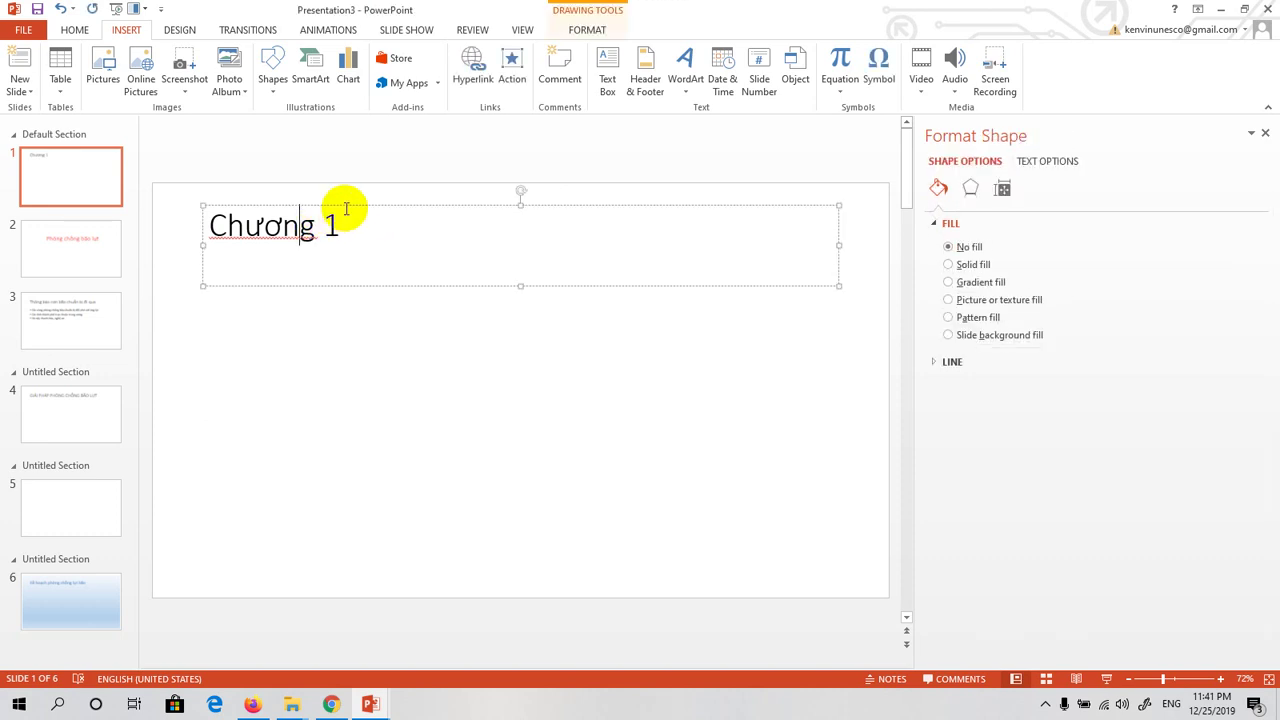
Step: Copy the Chương 1 title box and stack three pasted copies below it
{"action": "right_click", "coordinate": [345, 205]}
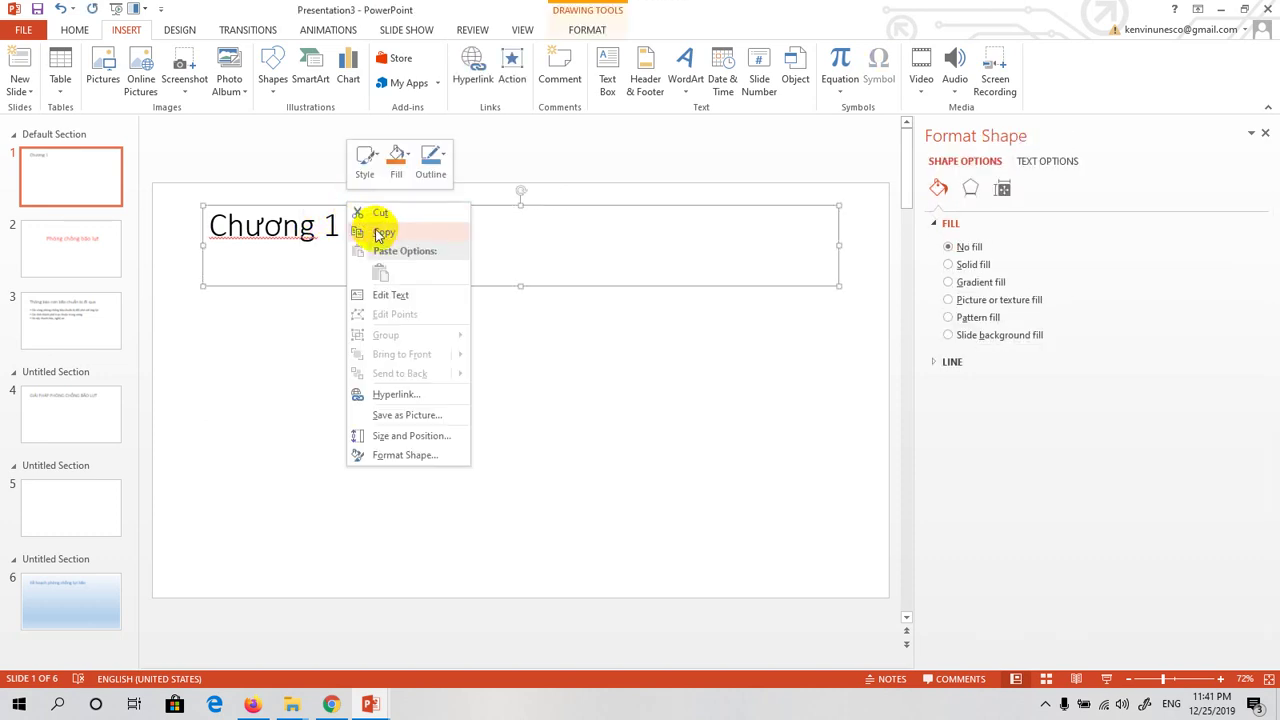
{"action": "left_click", "coordinate": [371, 240]}
{"action": "left_click", "coordinate": [315, 360]}
{"action": "key", "text": "ctrl+v"}
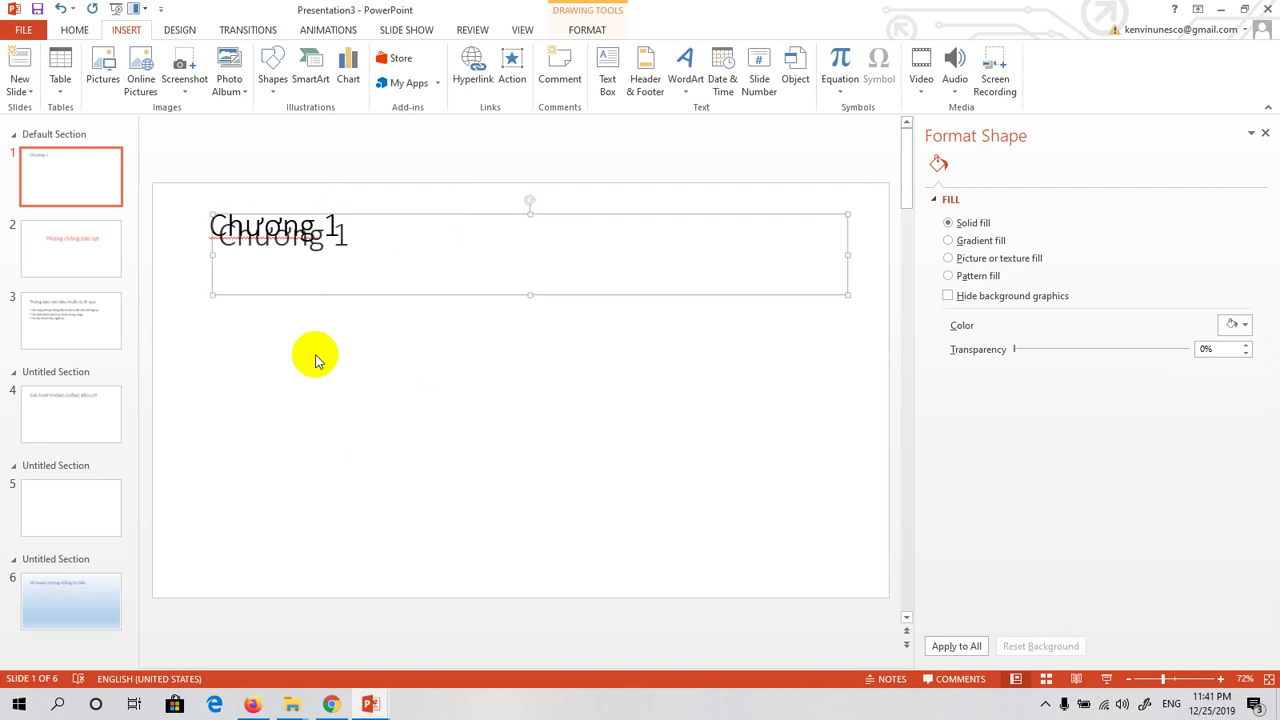
{"action": "left_click_drag", "start_coordinate": [391, 213], "coordinate": [400, 286]}
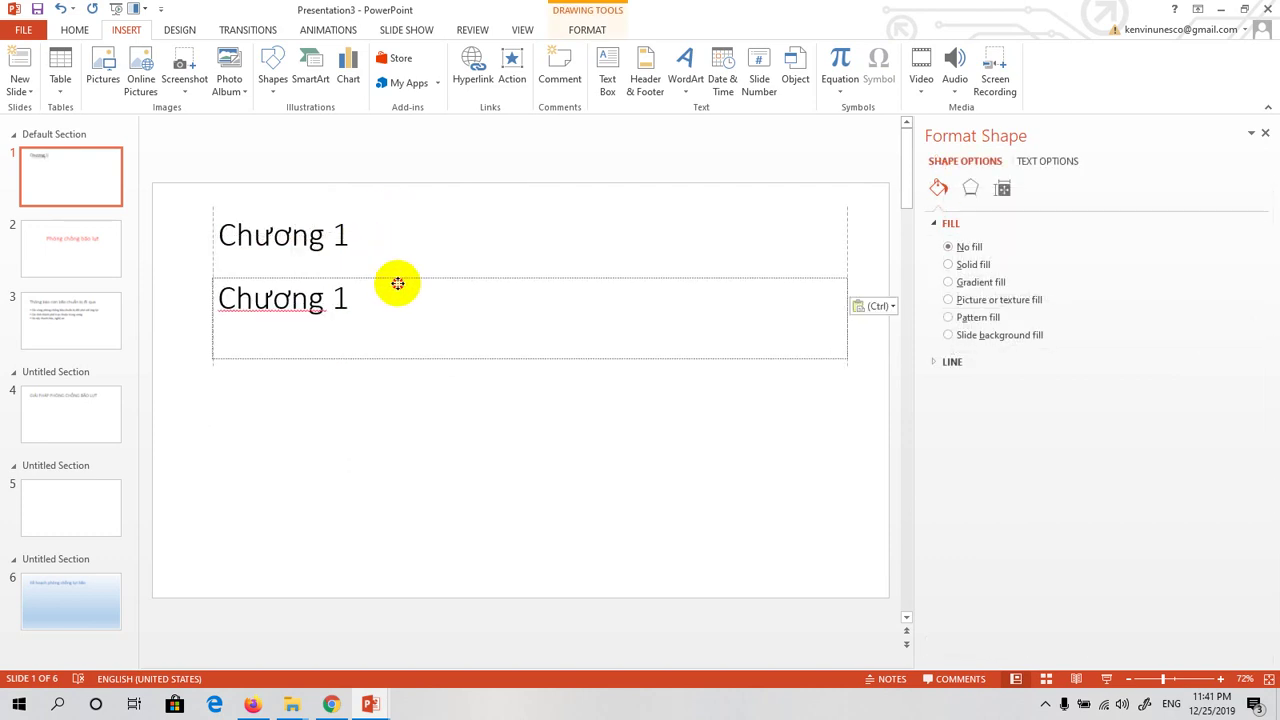
{"action": "key", "text": "ctrl+v"}
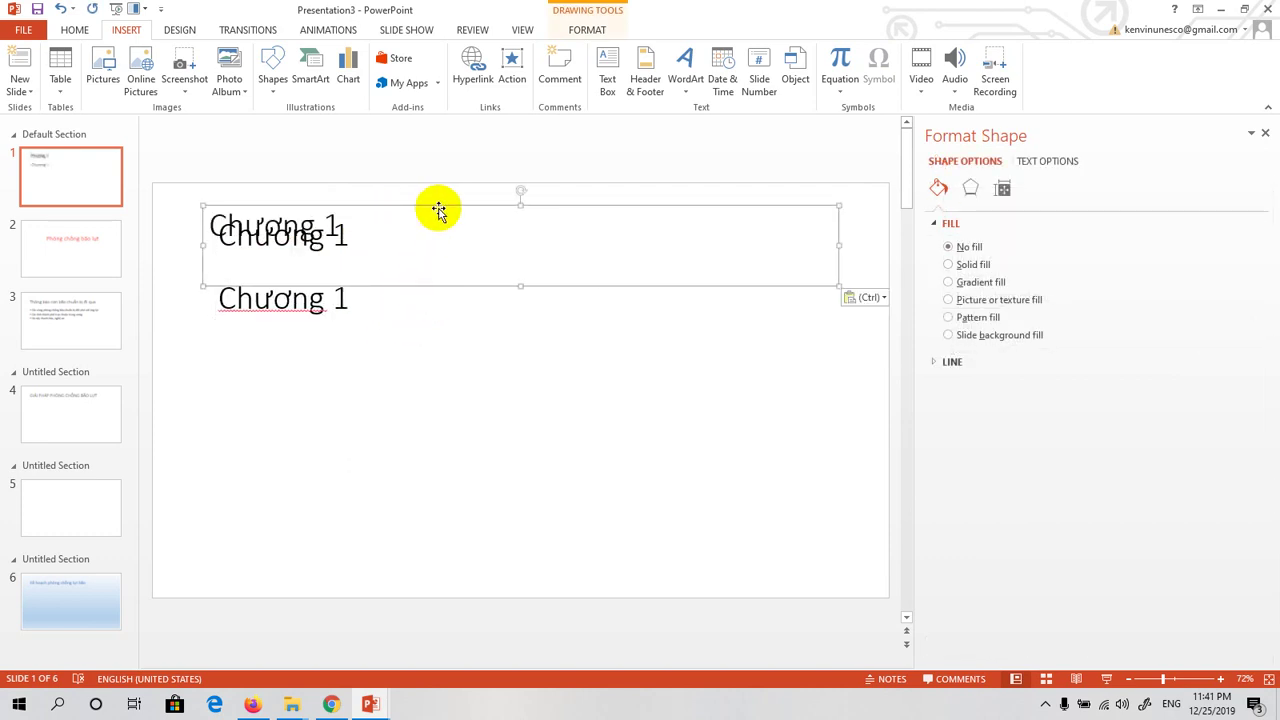
{"action": "left_click_drag", "start_coordinate": [438, 204], "coordinate": [440, 355]}
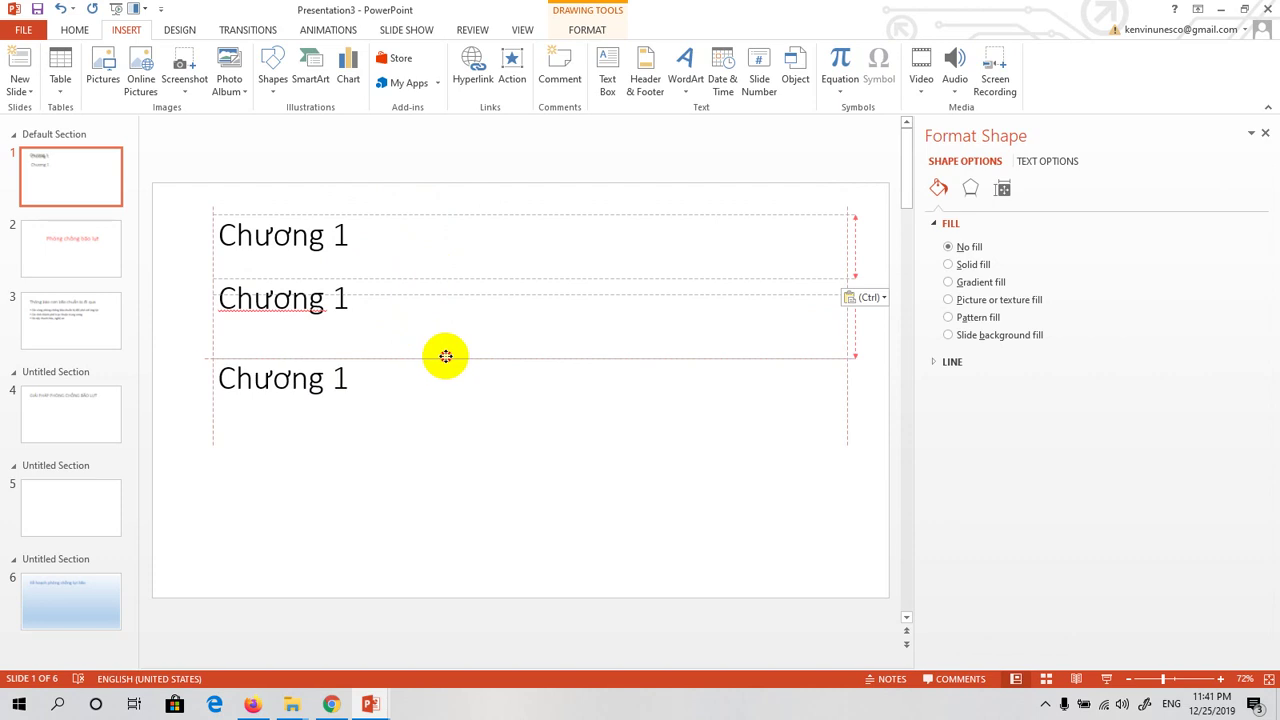
{"action": "key", "text": "ctrl+v"}
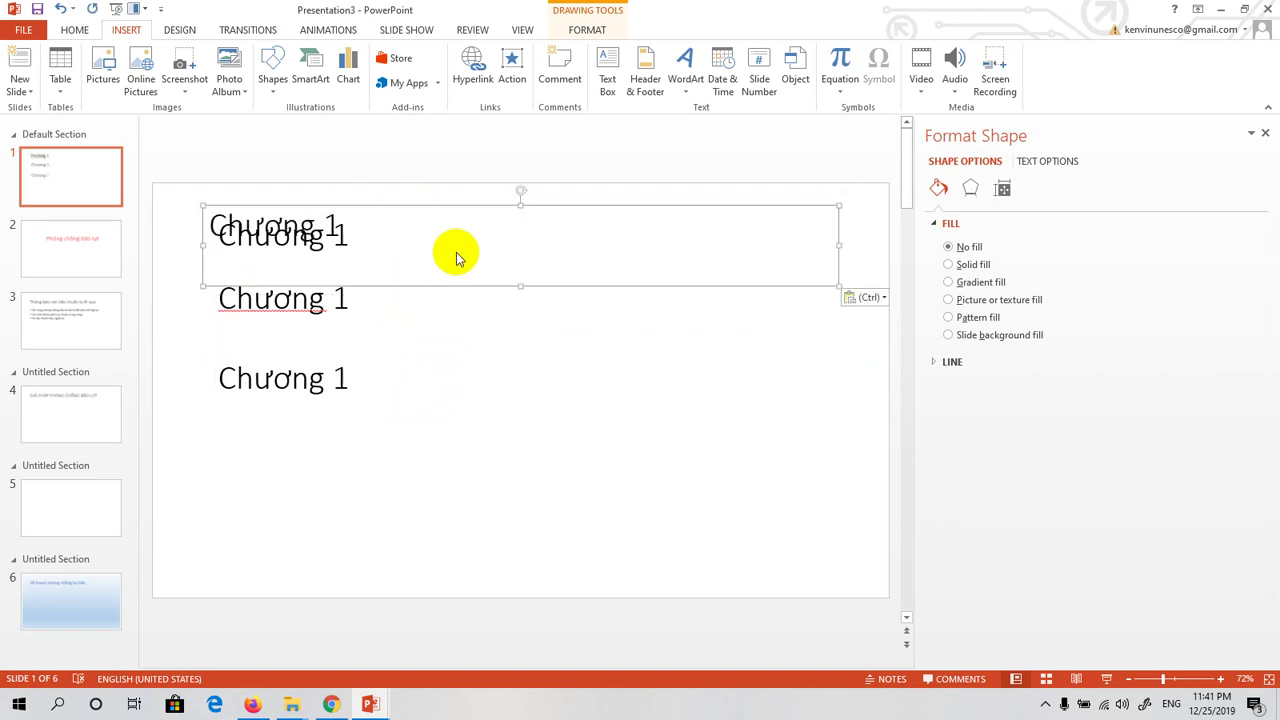
{"action": "left_click_drag", "start_coordinate": [468, 210], "coordinate": [474, 416]}
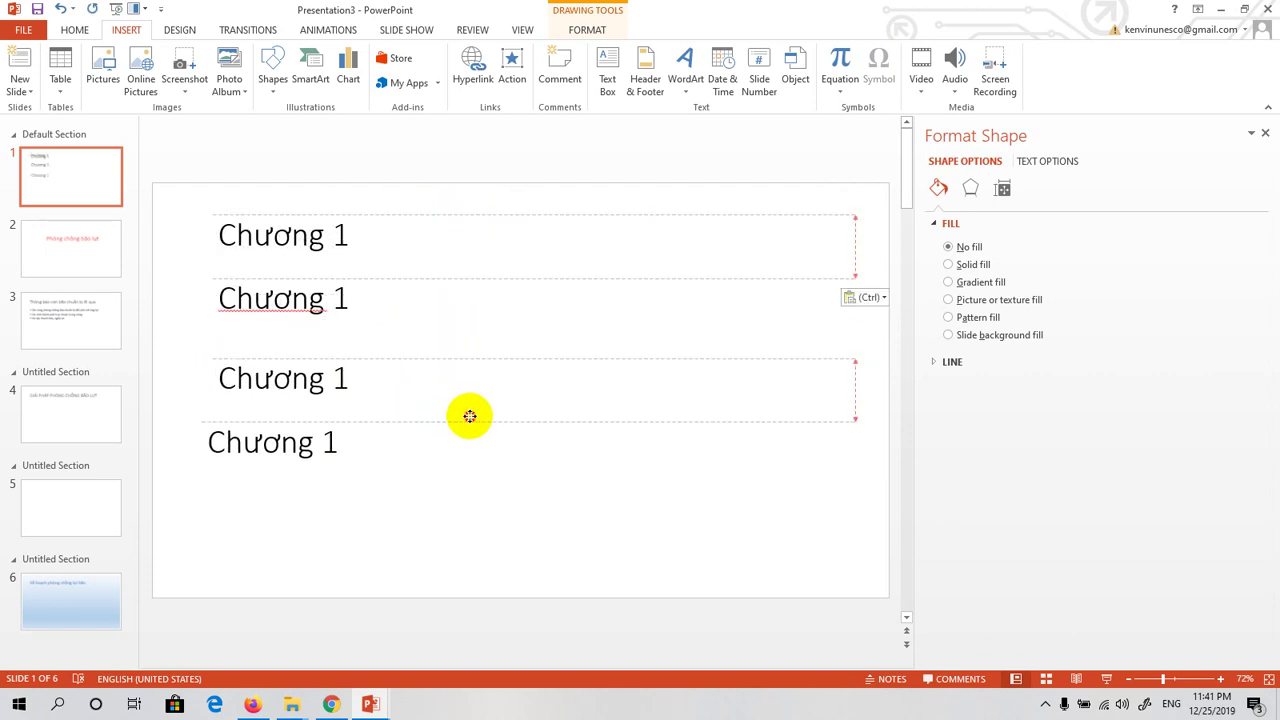
Step: Renumber the second and third lines as Chương 2 and Chương 3
{"action": "left_click", "coordinate": [341, 236]}
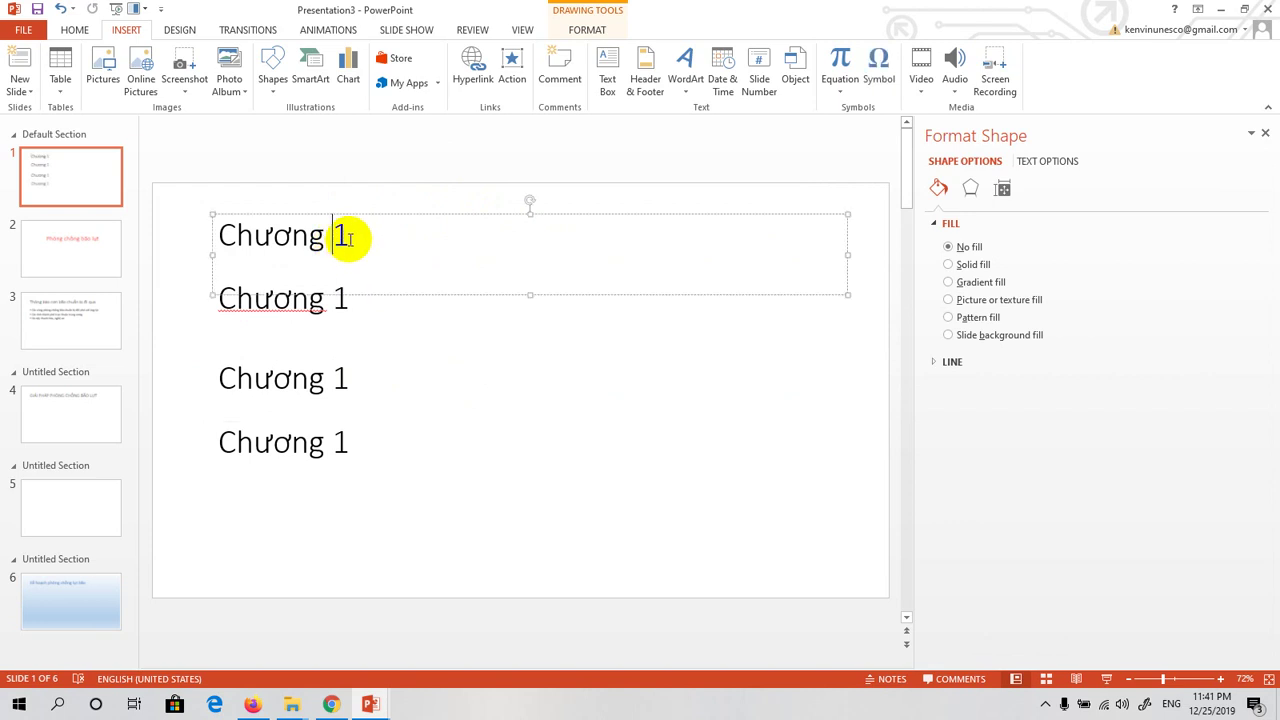
{"action": "left_click", "coordinate": [345, 299]}
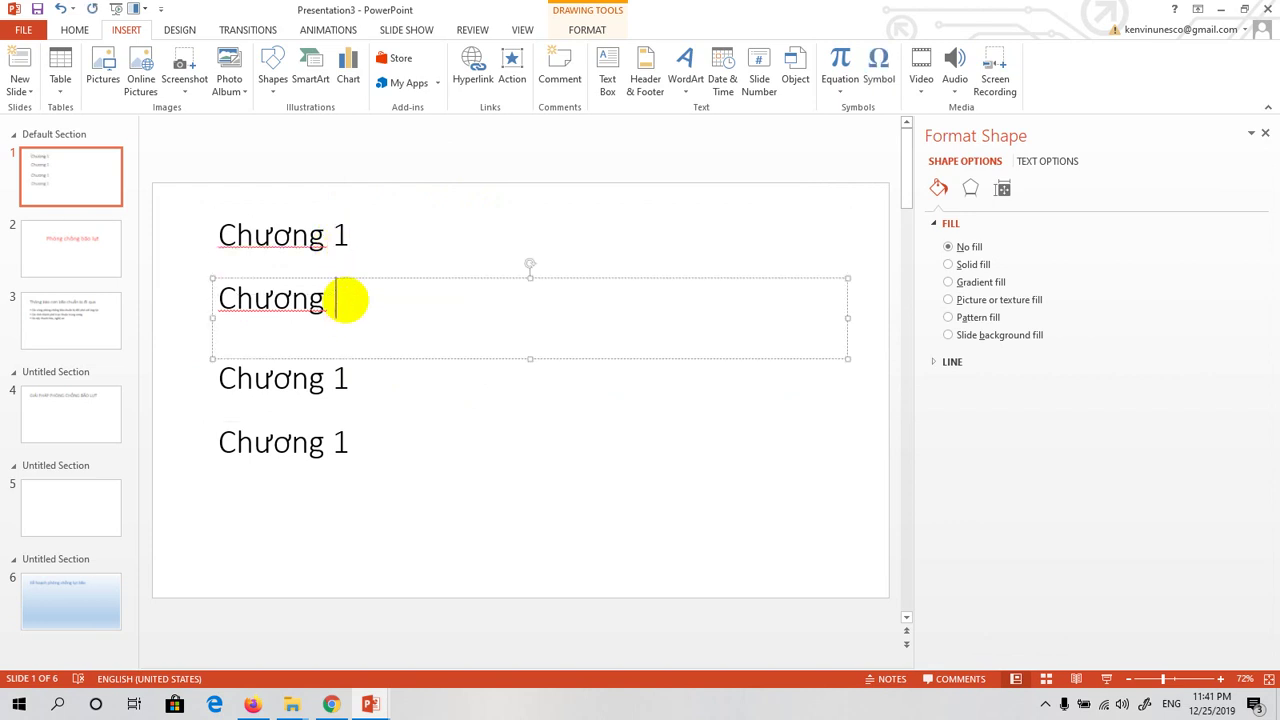
{"action": "type", "text": "2"}
{"action": "left_click", "coordinate": [345, 380]}
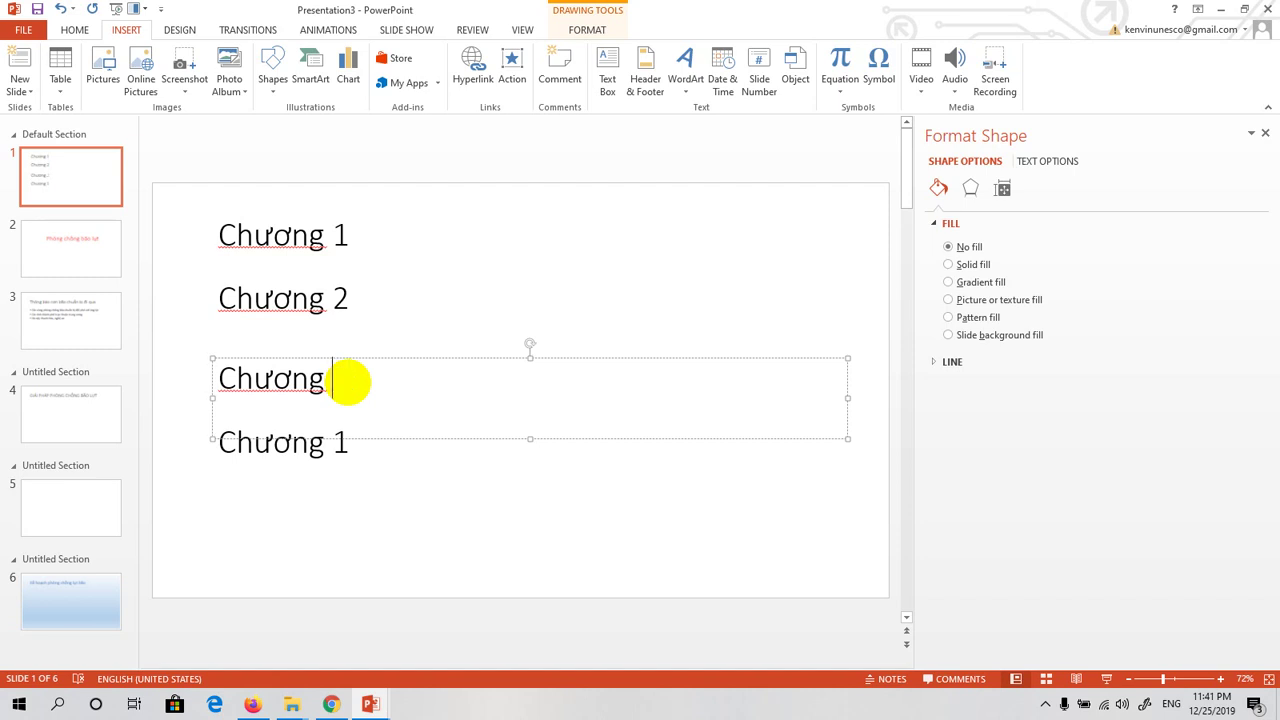
{"action": "type", "text": "3"}
Step: Change the fourth line to Chương 4 and select the whole first line
{"action": "left_click", "coordinate": [345, 445]}
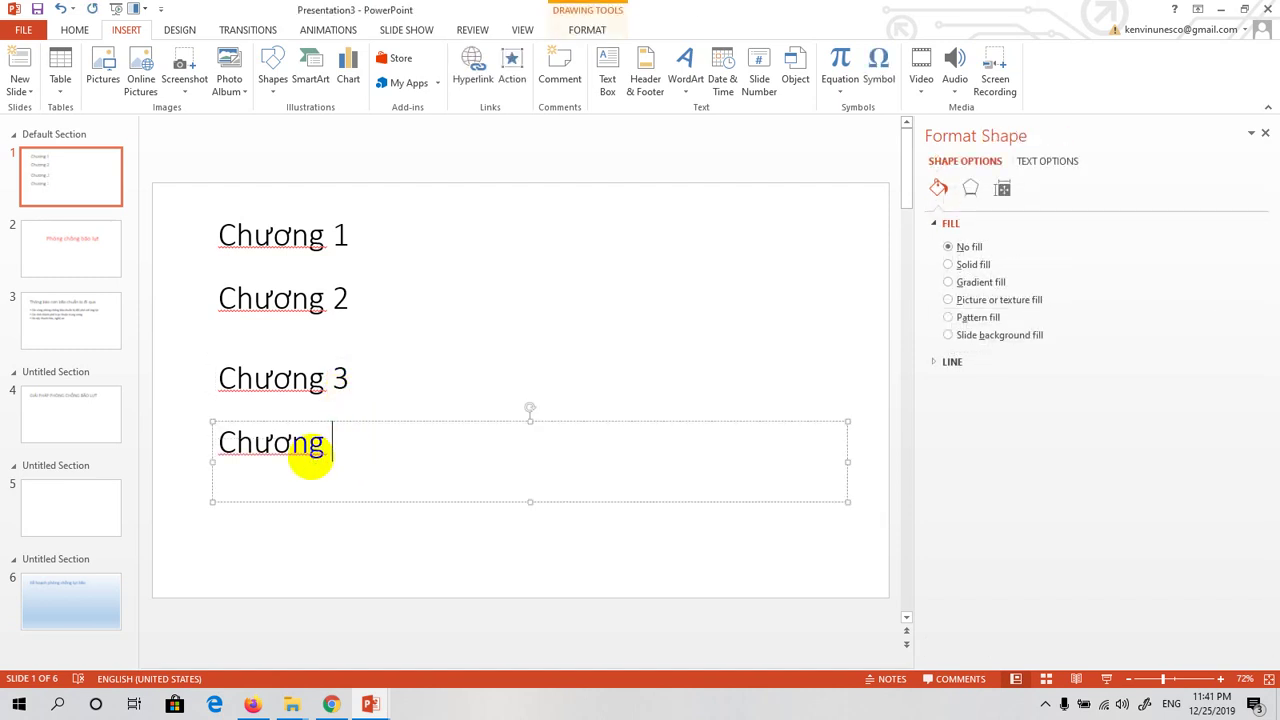
{"action": "type", "text": "4"}
{"action": "left_click", "coordinate": [331, 550]}
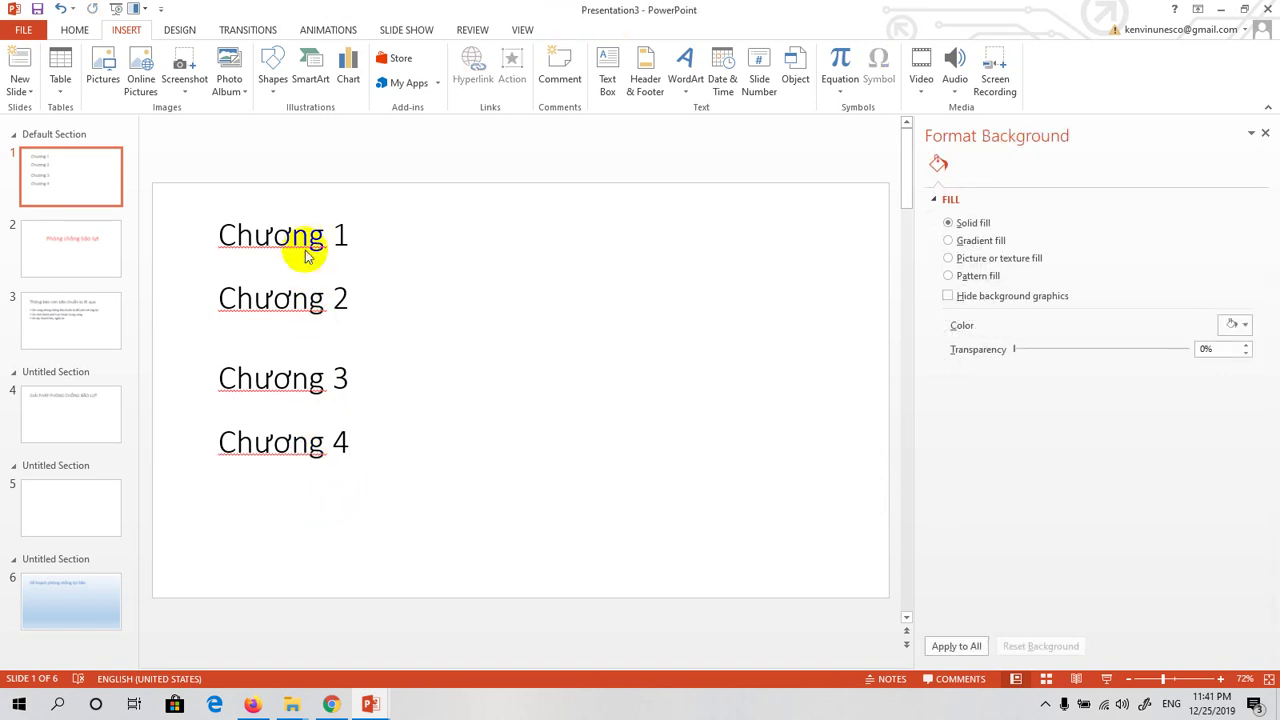
{"action": "left_click", "coordinate": [296, 236]}
{"action": "triple_click", "coordinate": [296, 236]}
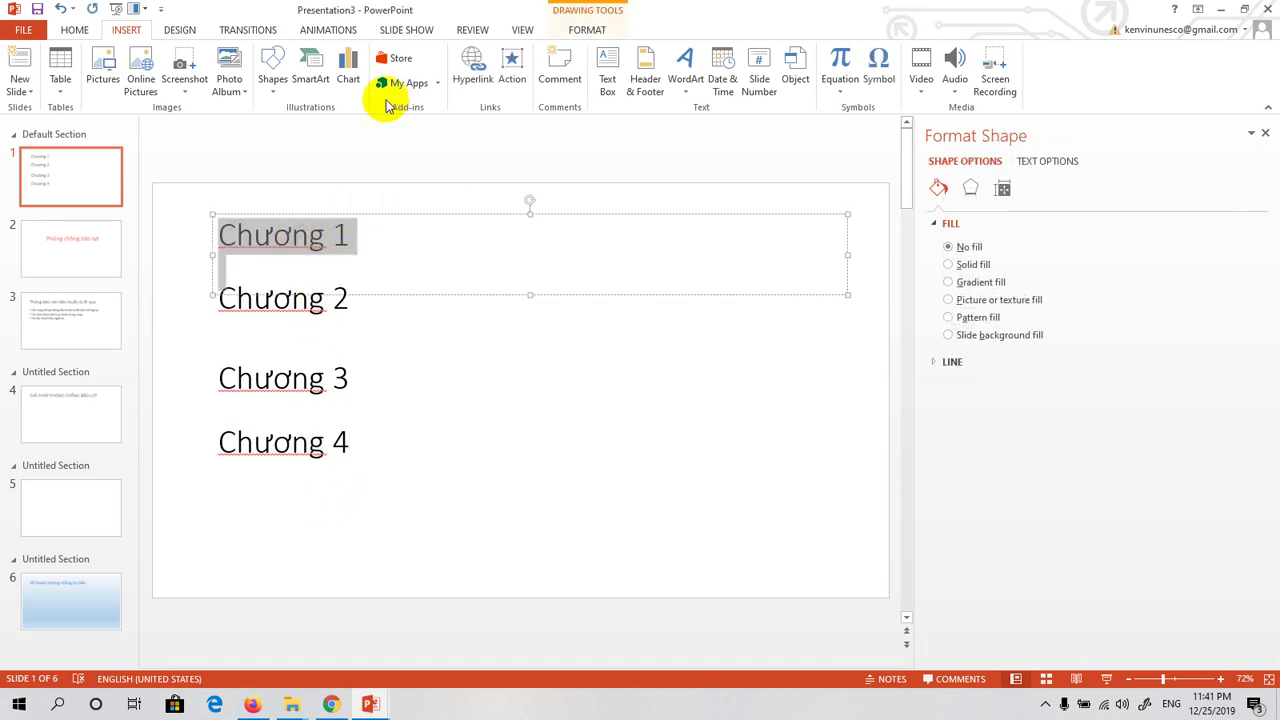
Step: Link the first line to slide 2 and start retyping it as 'Phòng chống lụt bão'
{"action": "left_click", "coordinate": [472, 68]}
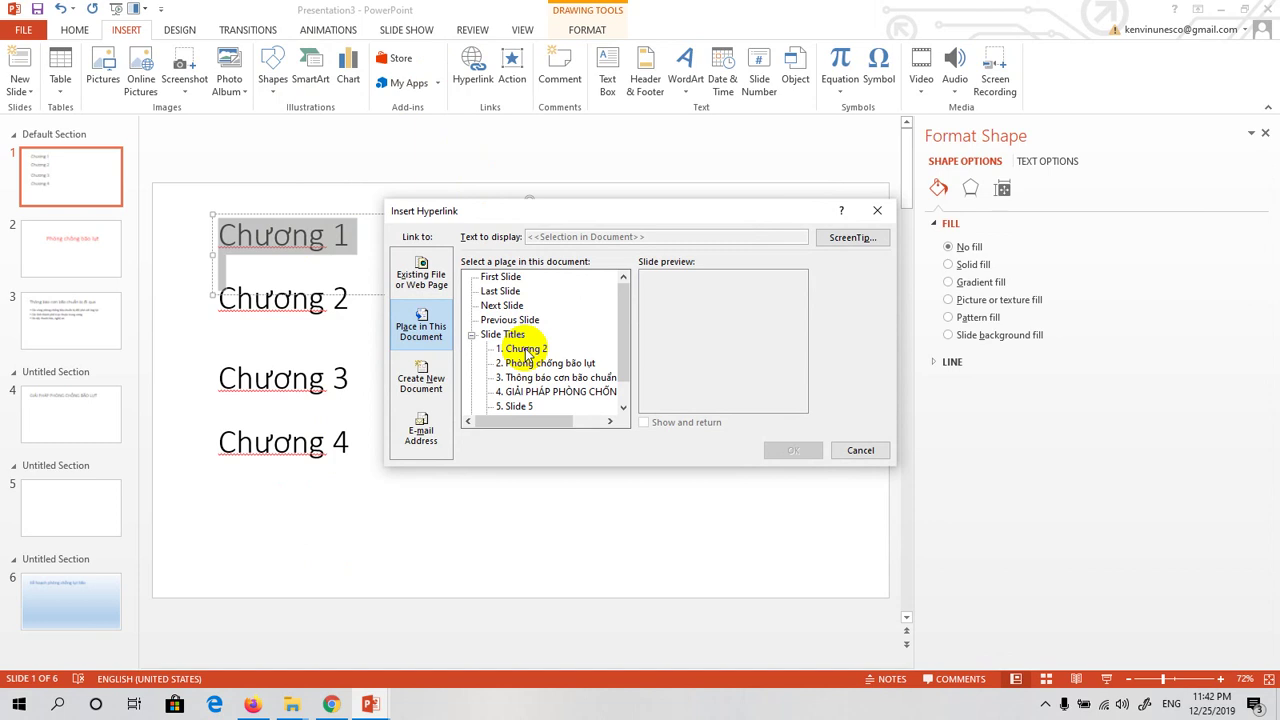
{"action": "double_click", "coordinate": [525, 363]}
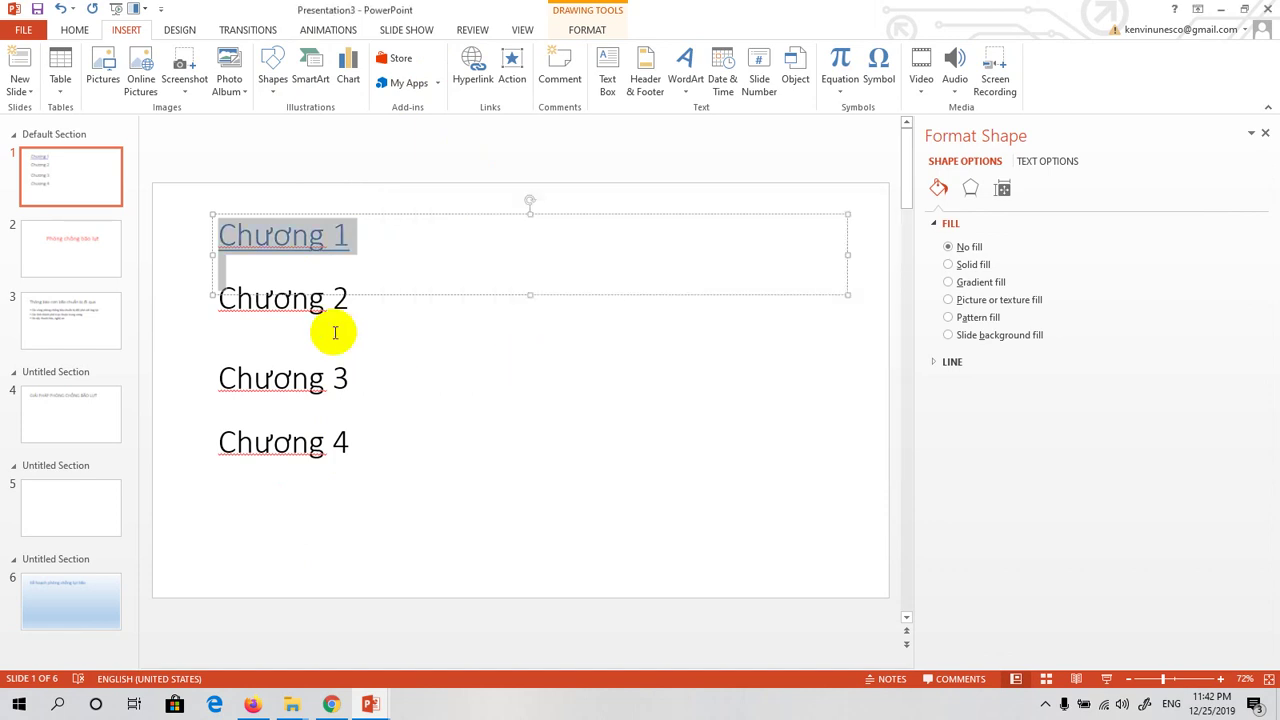
{"action": "left_click", "coordinate": [311, 305]}
{"action": "left_click", "coordinate": [347, 240]}
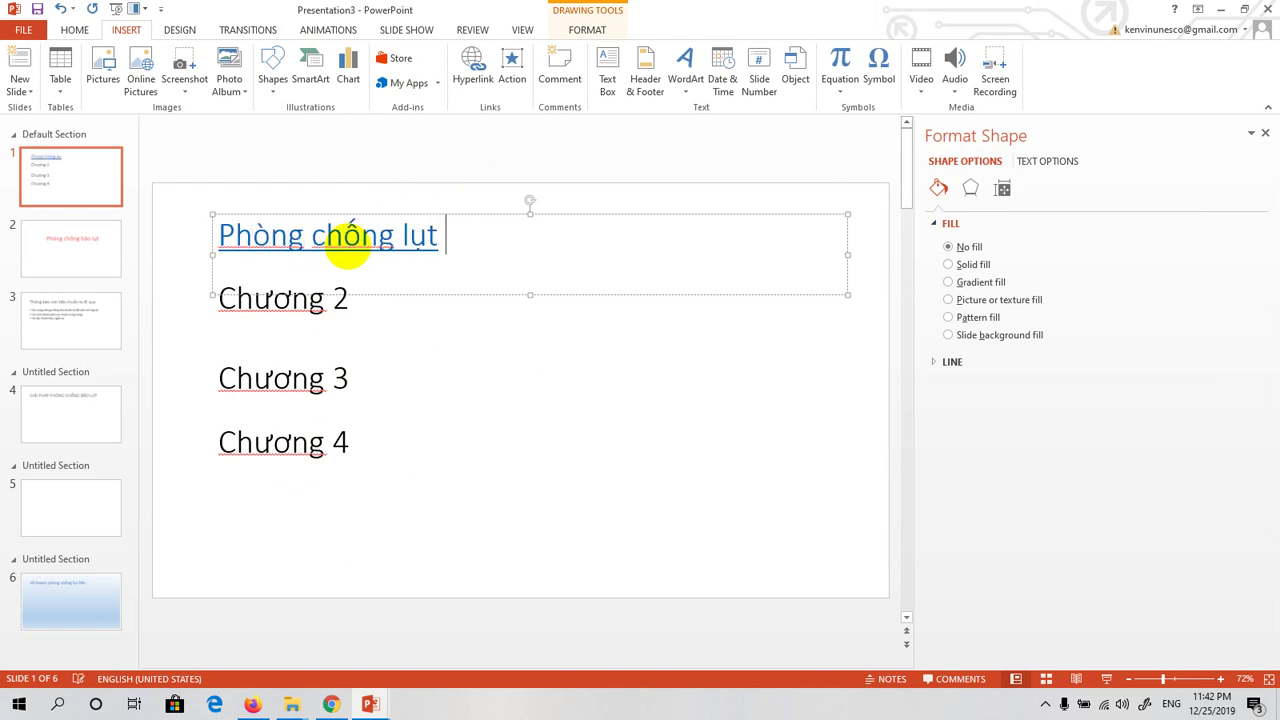
{"action": "type", "text": "bão"}
Step: Hyperlink the Chương 2 line to slide 3 and the Chương 3 line to slide 4
{"action": "left_click", "coordinate": [316, 297]}
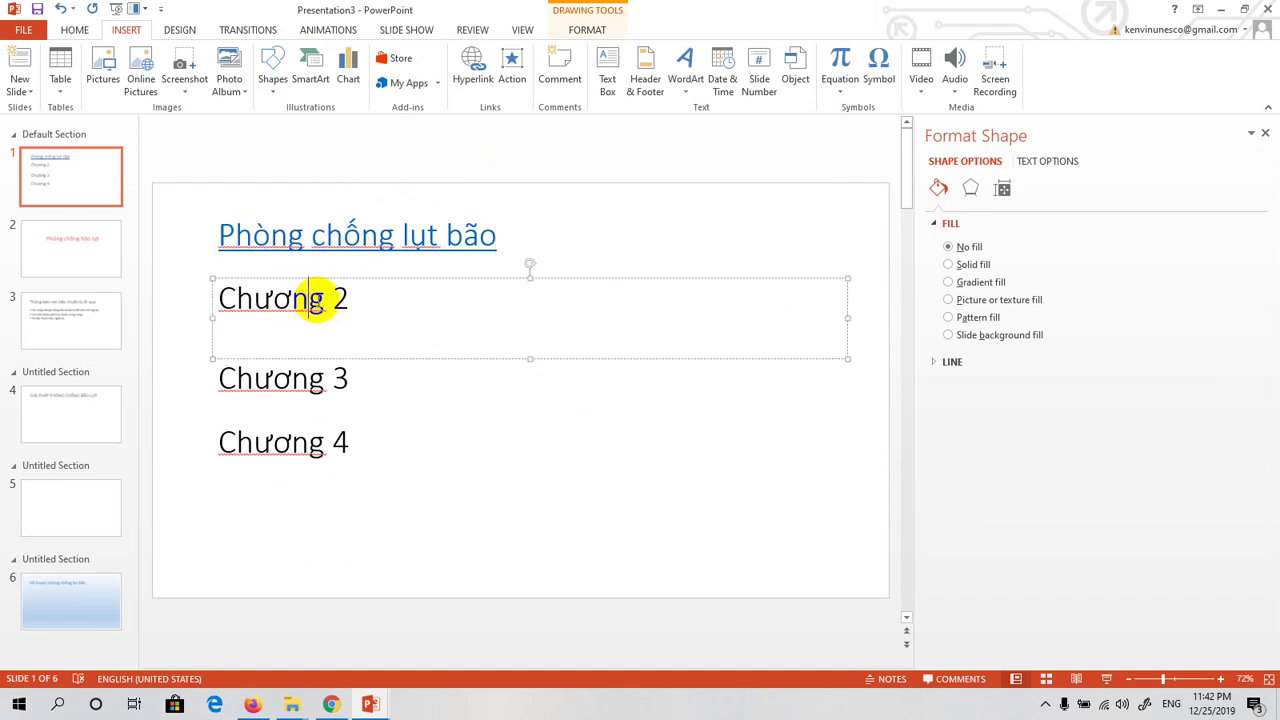
{"action": "left_click_drag", "start_coordinate": [352, 298], "coordinate": [214, 298]}
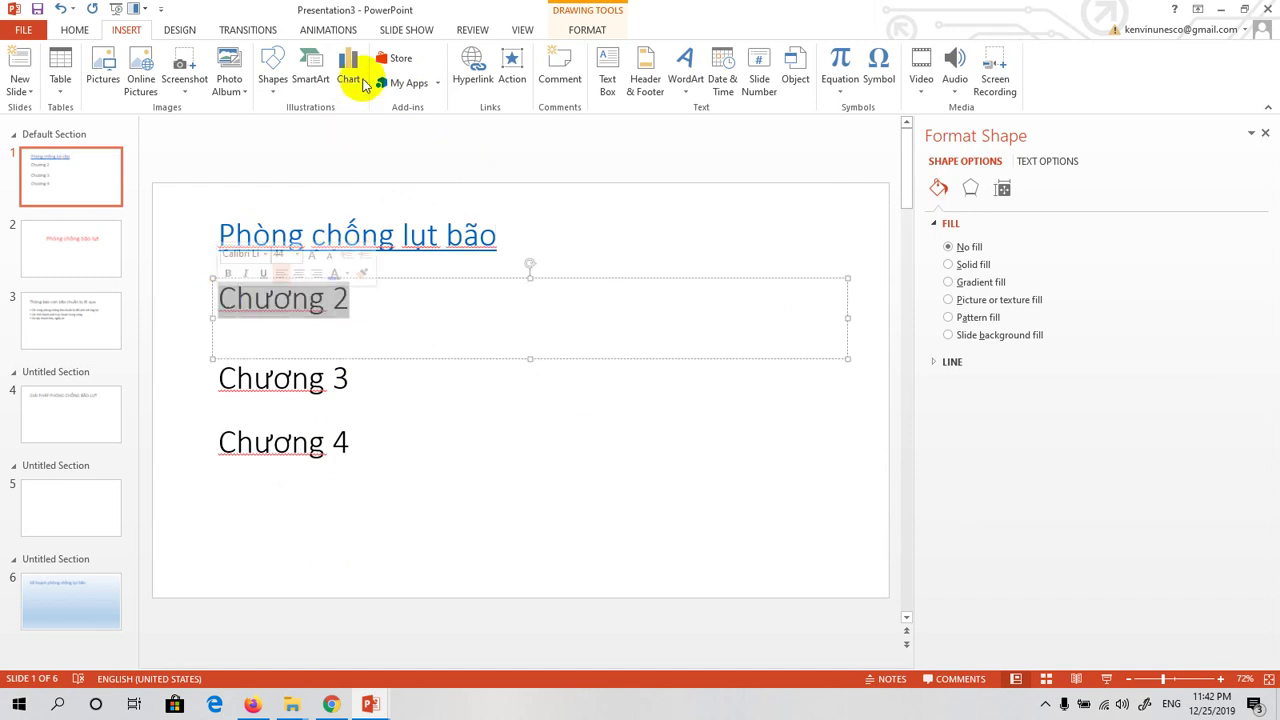
{"action": "left_click", "coordinate": [473, 70]}
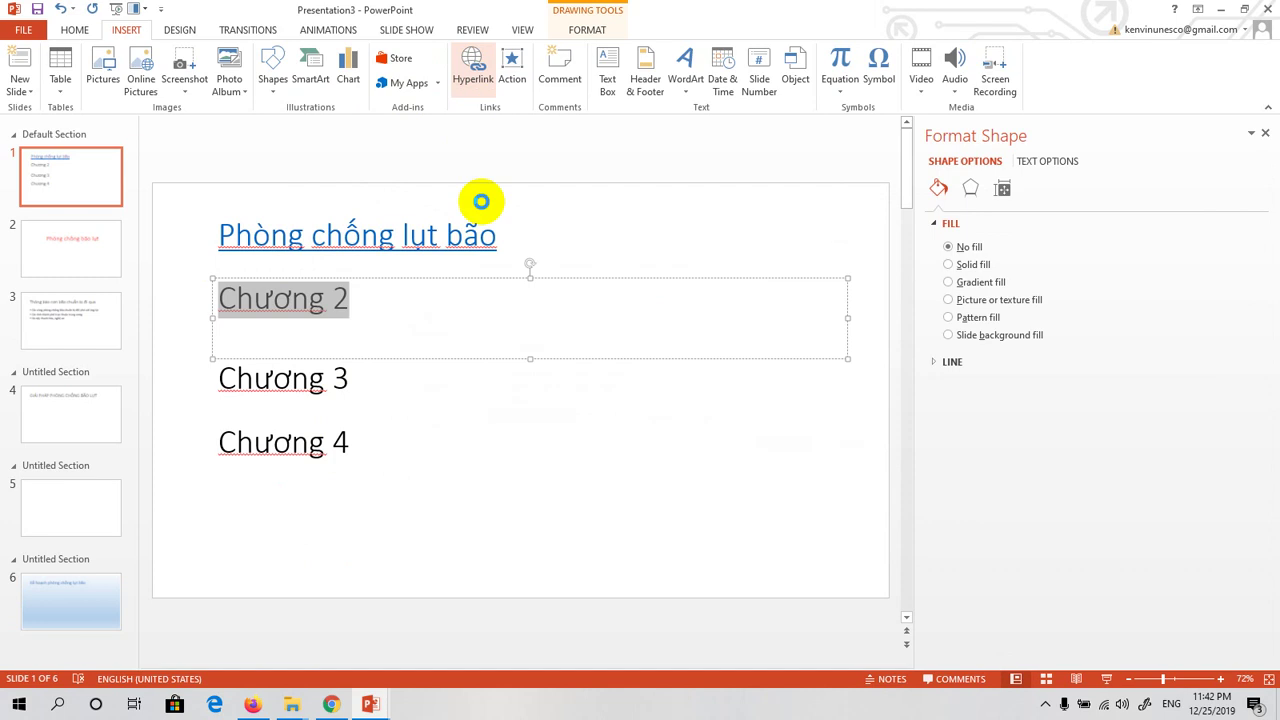
{"action": "double_click", "coordinate": [533, 377]}
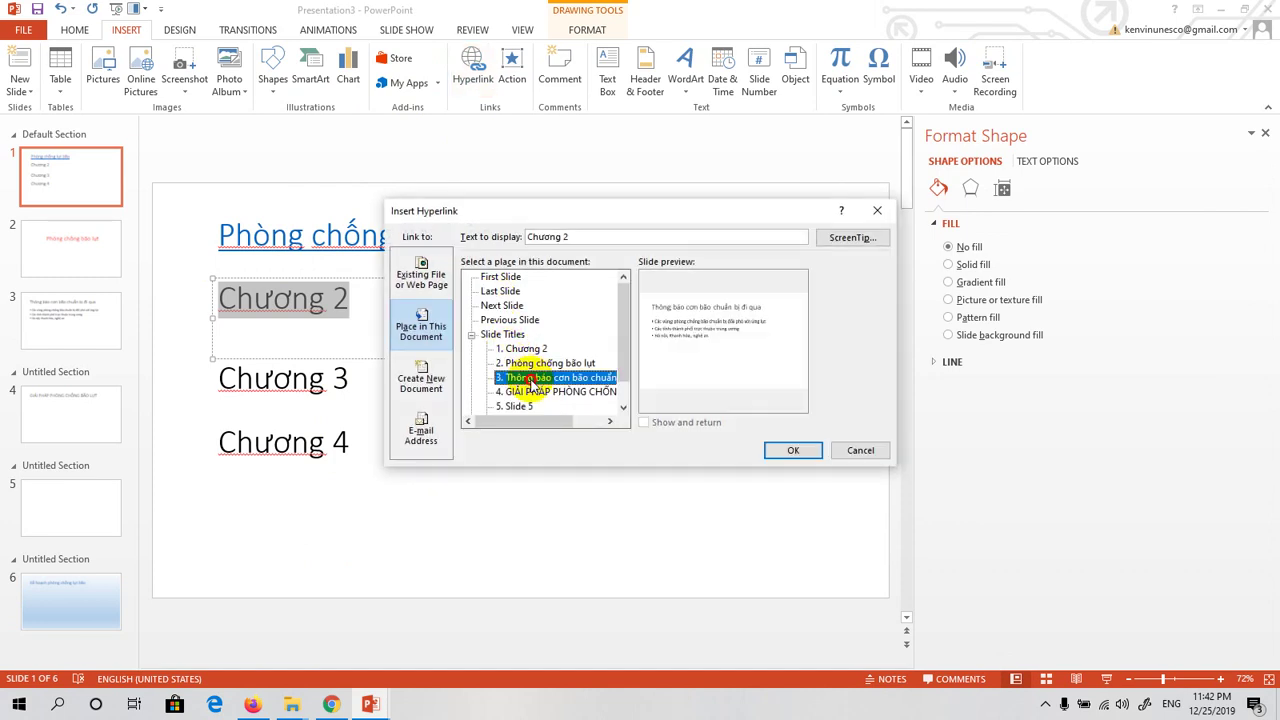
{"action": "left_click", "coordinate": [289, 380]}
{"action": "triple_click", "coordinate": [287, 381]}
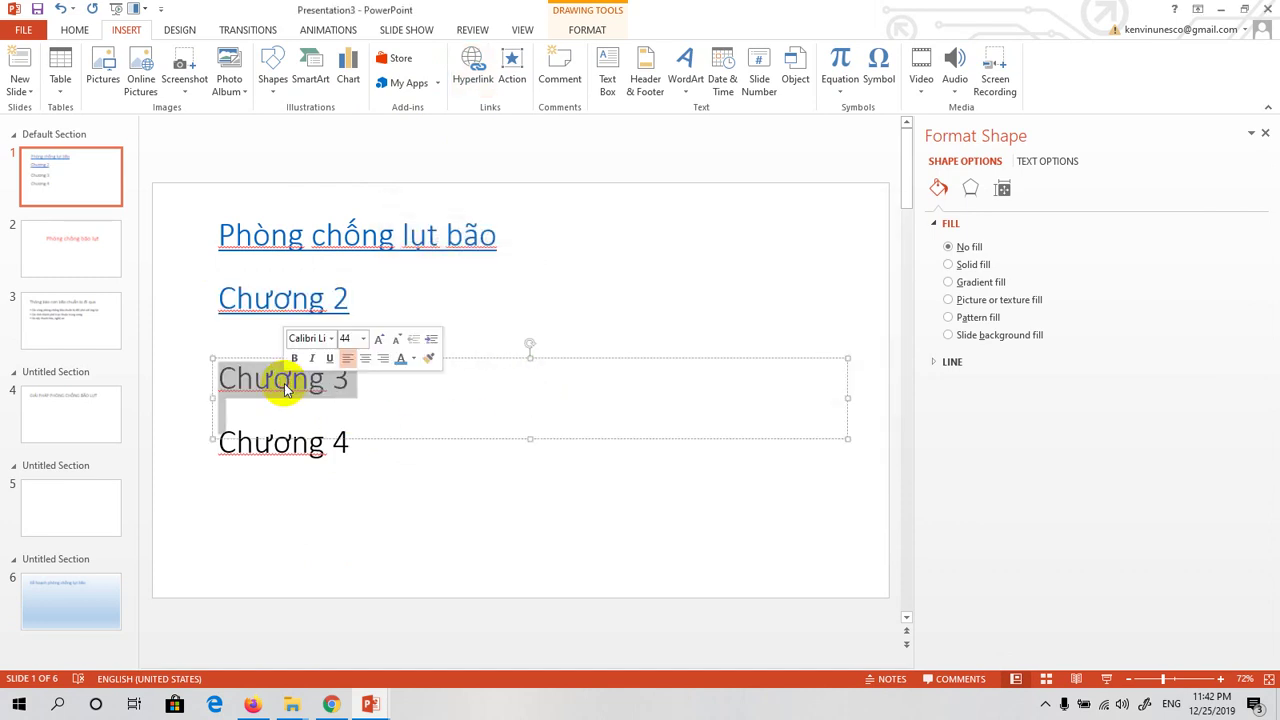
{"action": "left_click", "coordinate": [473, 99]}
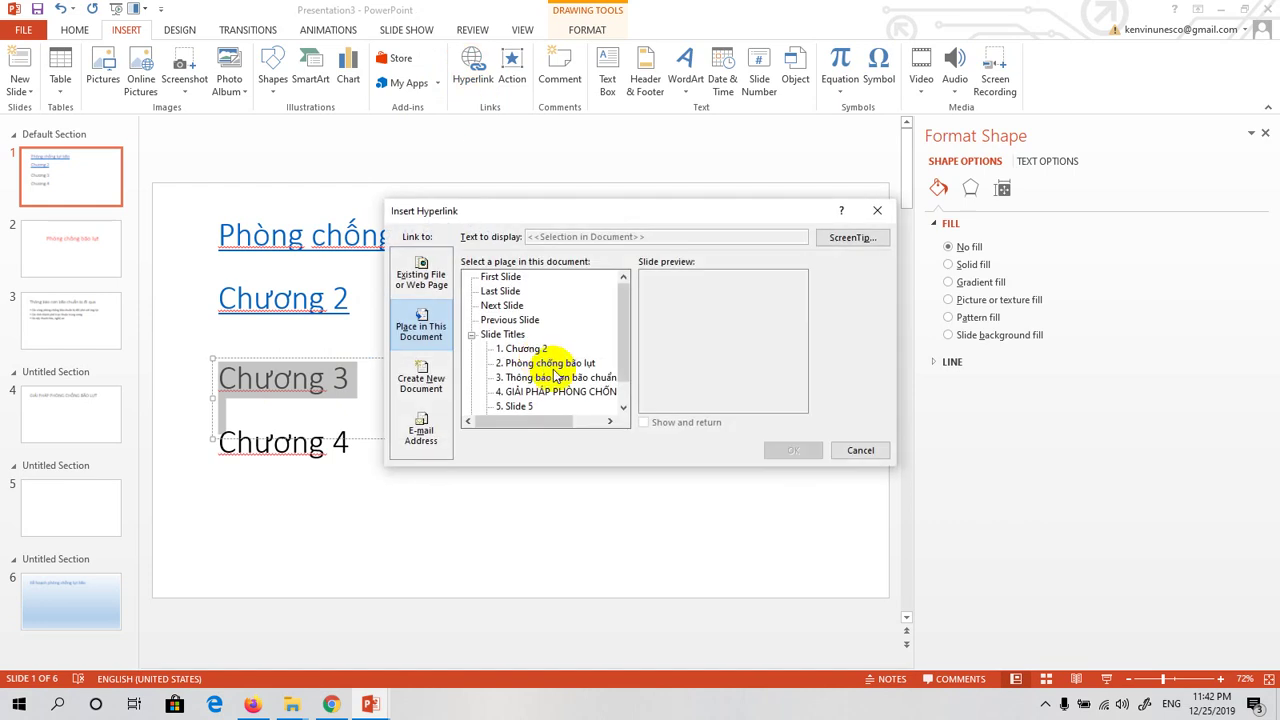
{"action": "double_click", "coordinate": [550, 398]}
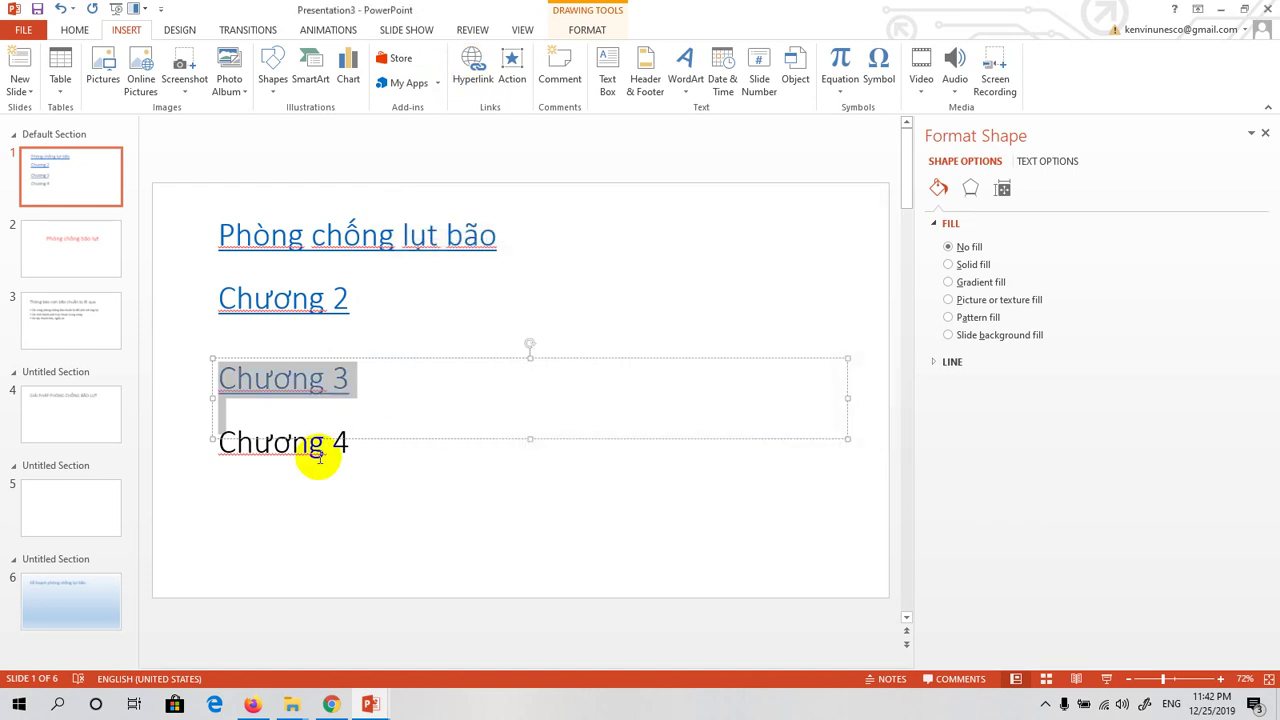
Step: Hyperlink the word Chương in the fourth line to slide 6
{"action": "left_click", "coordinate": [271, 445]}
{"action": "left_click", "coordinate": [471, 72]}
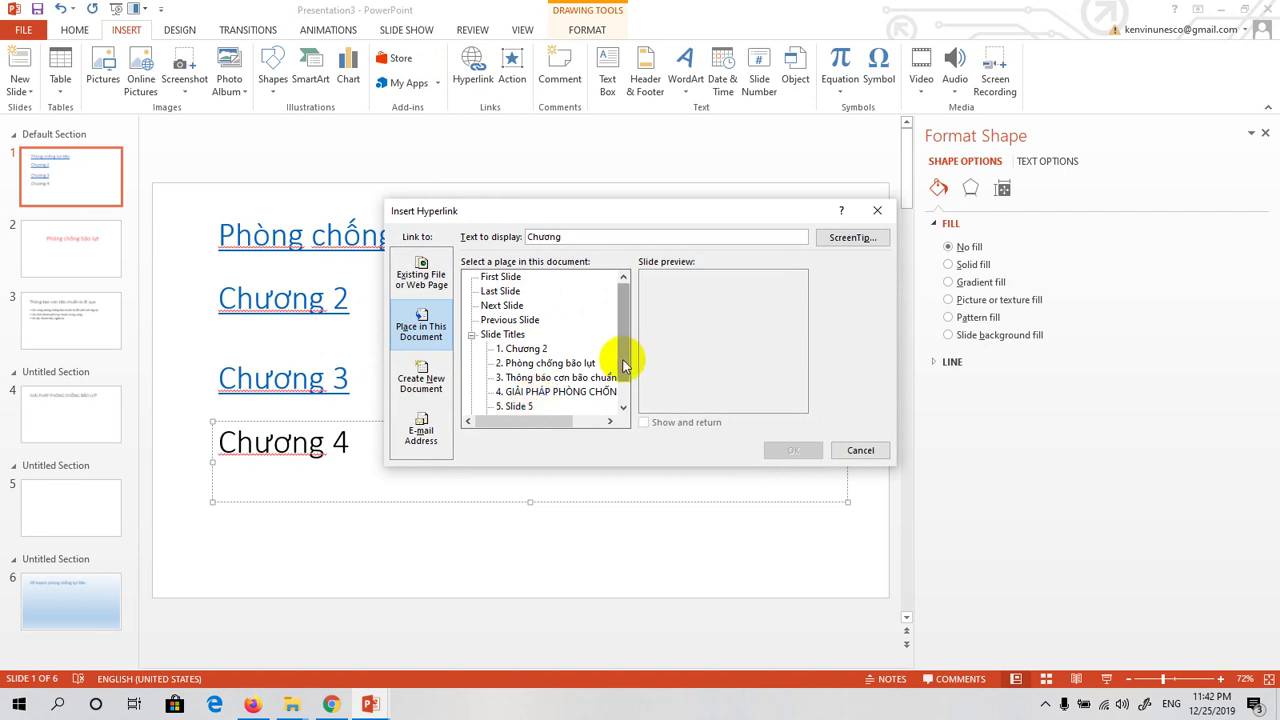
{"action": "left_click_drag", "start_coordinate": [620, 357], "coordinate": [620, 390]}
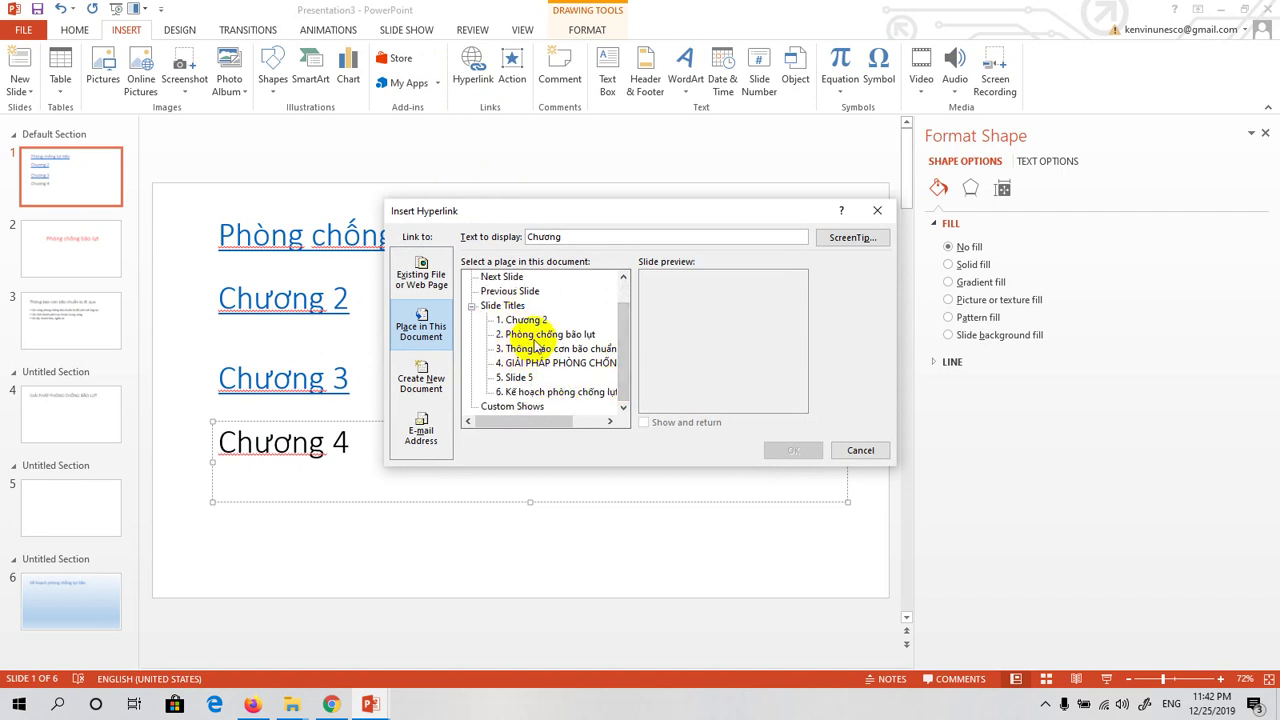
{"action": "double_click", "coordinate": [540, 392]}
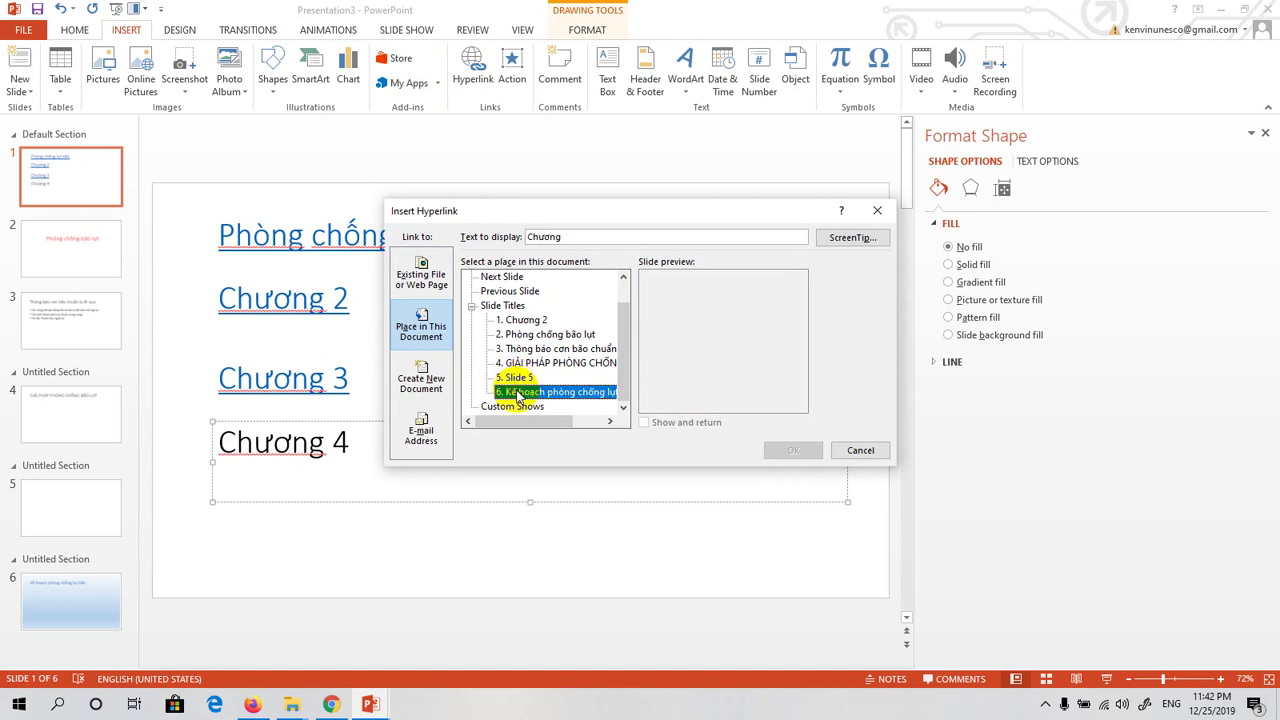
{"action": "left_click", "coordinate": [359, 503]}
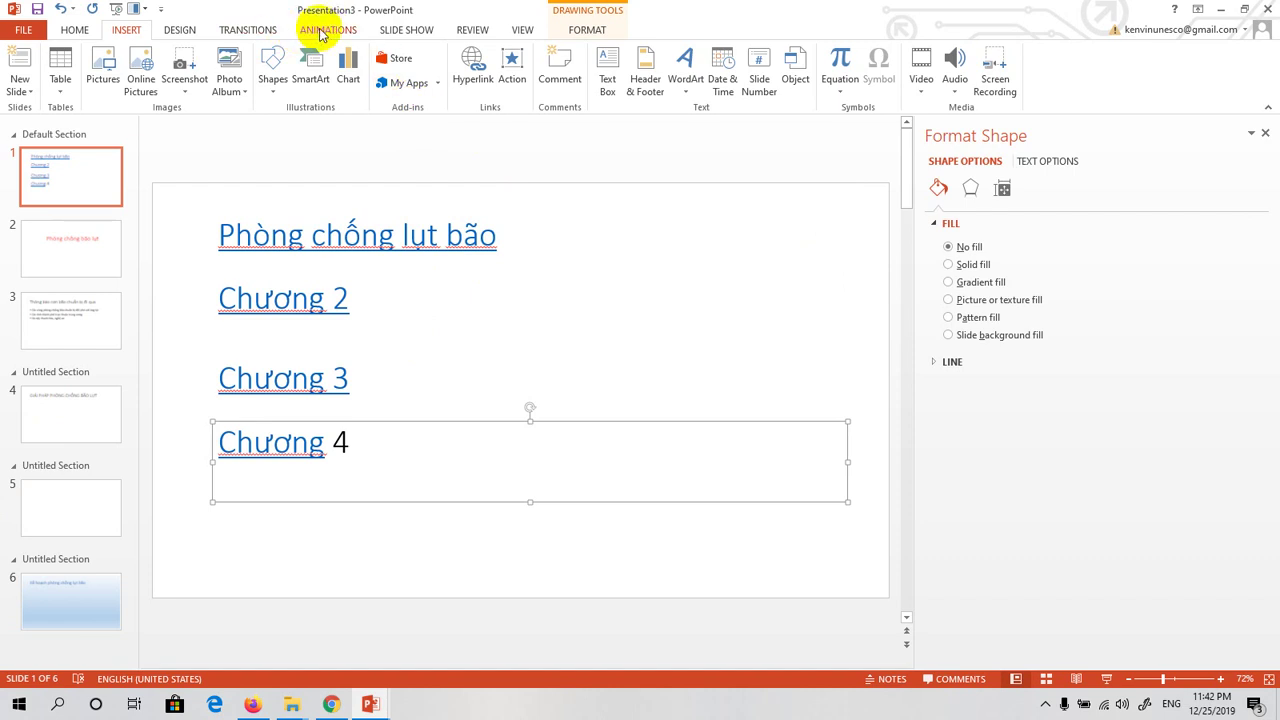
Step: Start the slideshow from slide 1, advance once, end it, and check the Win+P projection options
{"action": "key", "text": "alt+F5"}
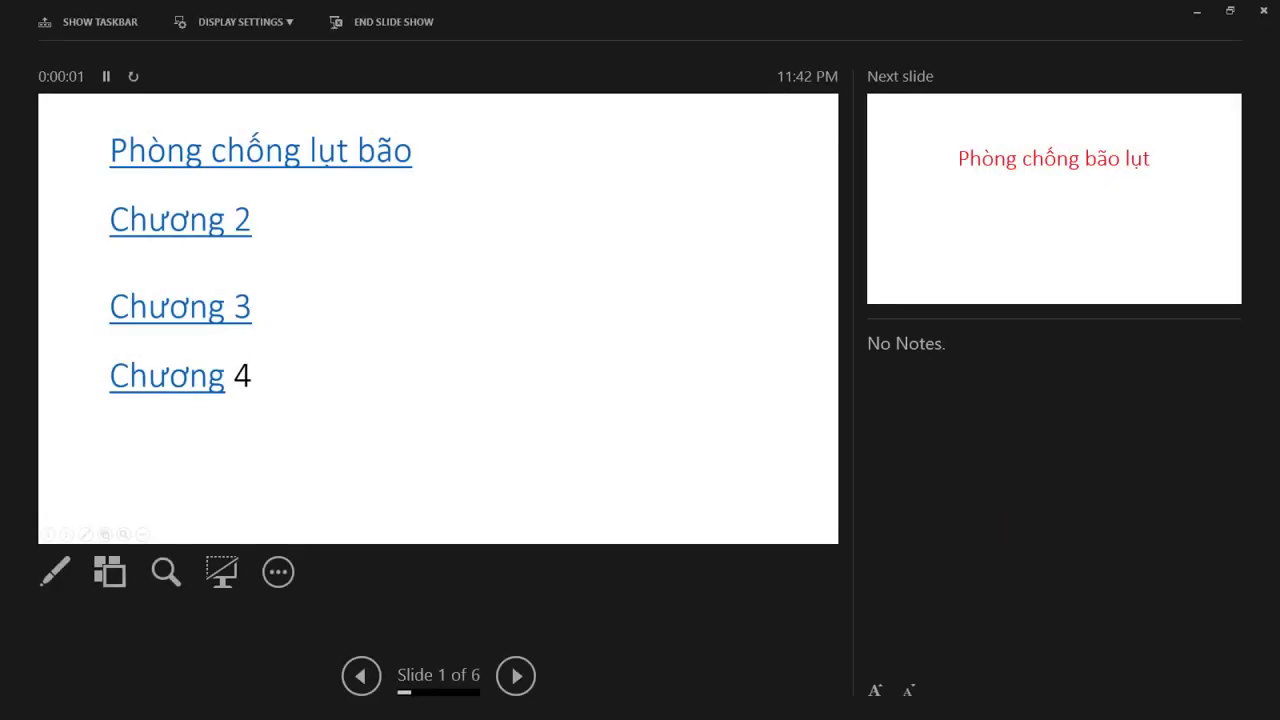
{"action": "key", "text": "Right"}
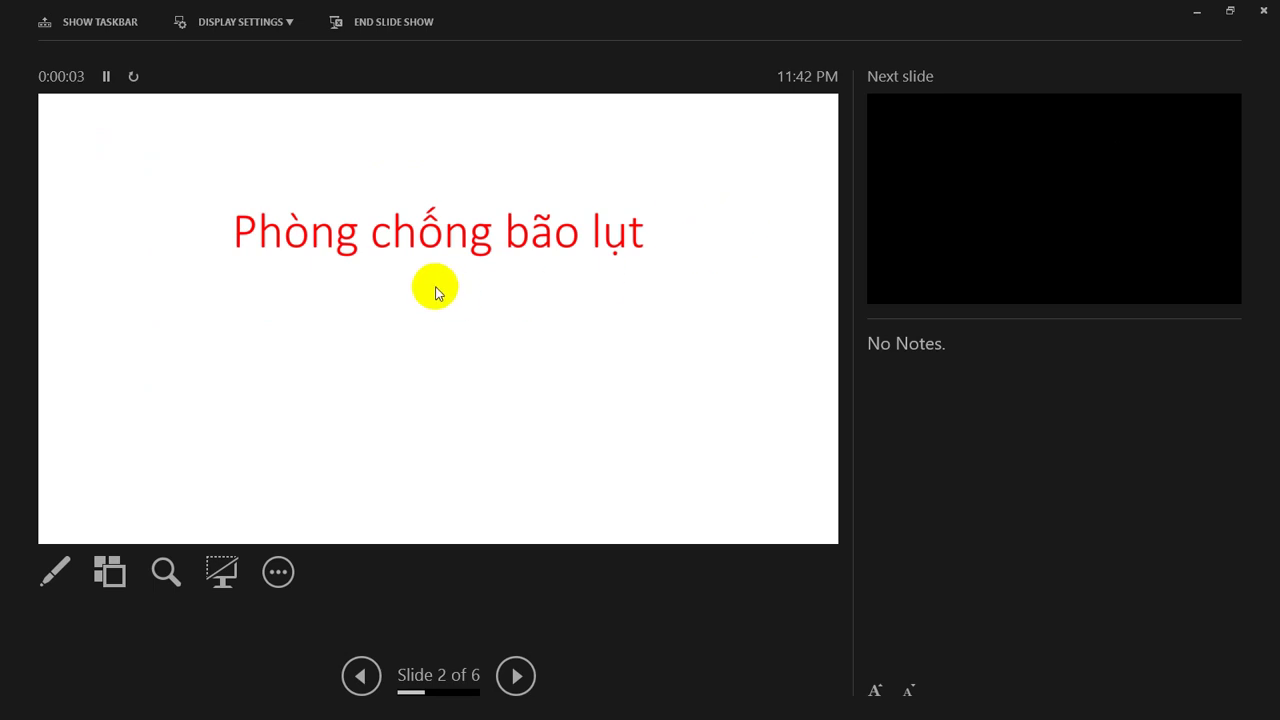
{"action": "left_click", "coordinate": [1195, 12]}
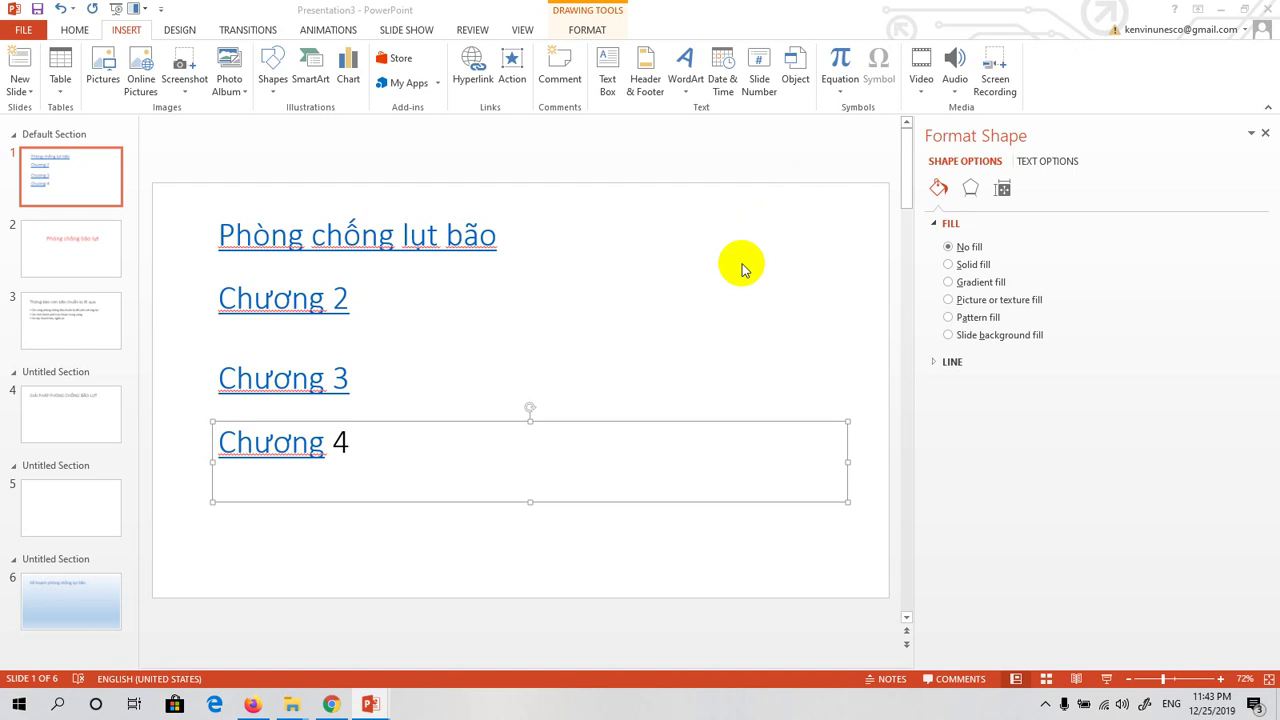
{"action": "key", "text": "super"}
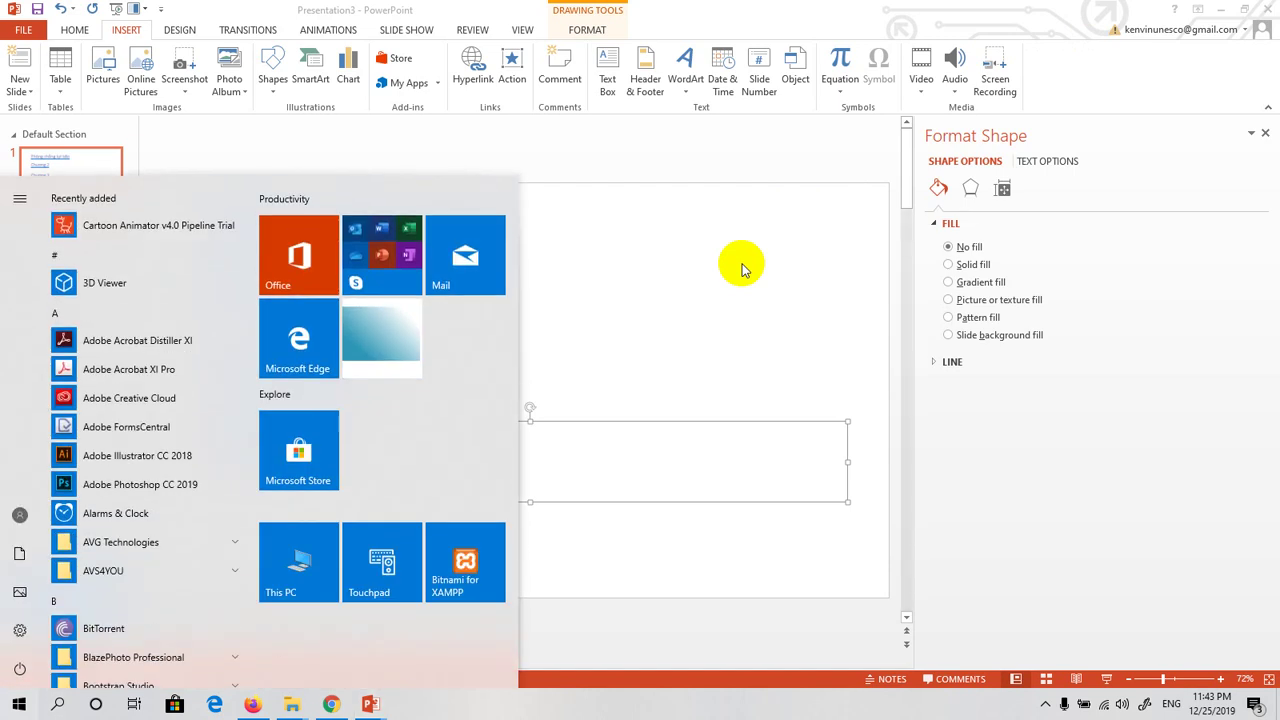
{"action": "key", "text": "super"}
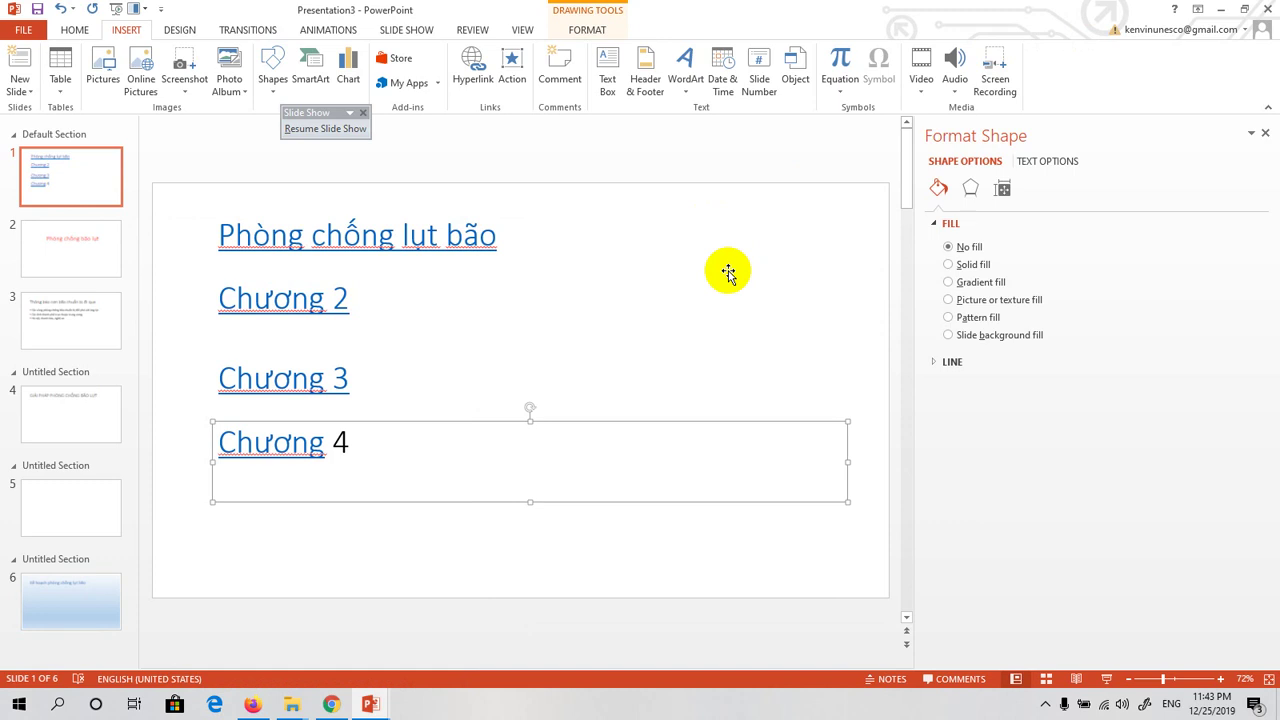
{"action": "key", "text": "super+p"}
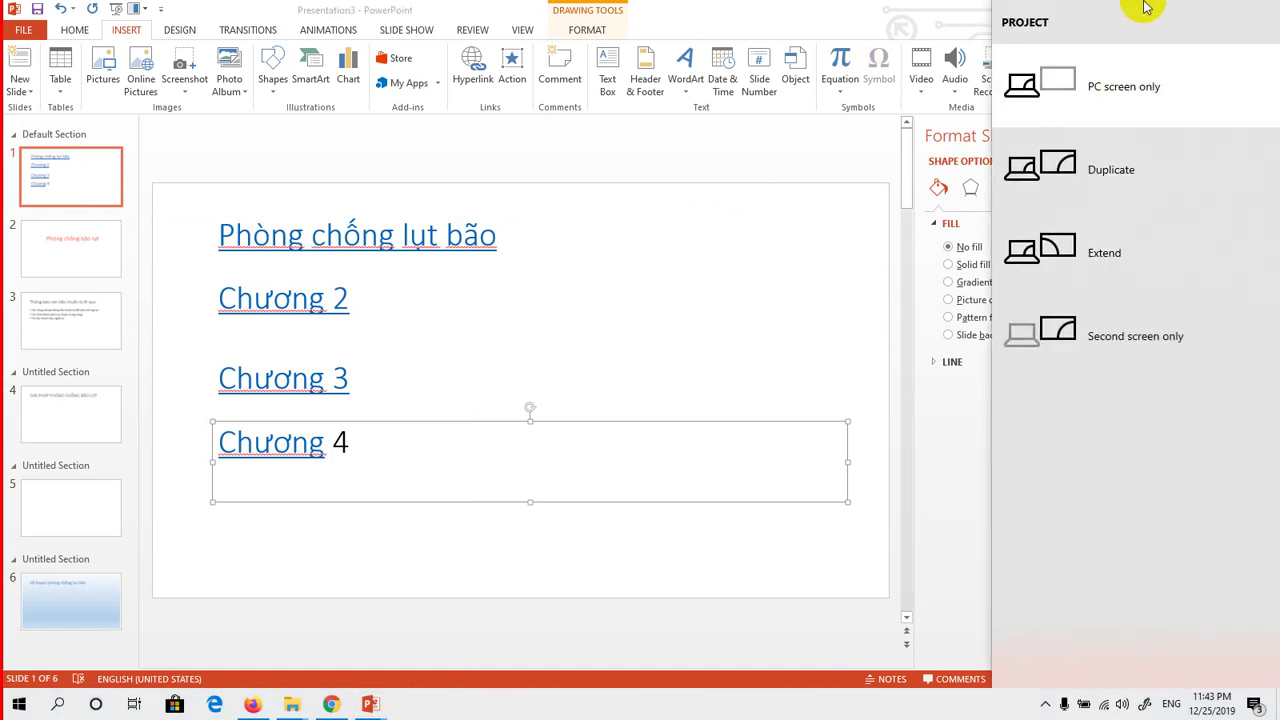
{"action": "left_click", "coordinate": [640, 270]}
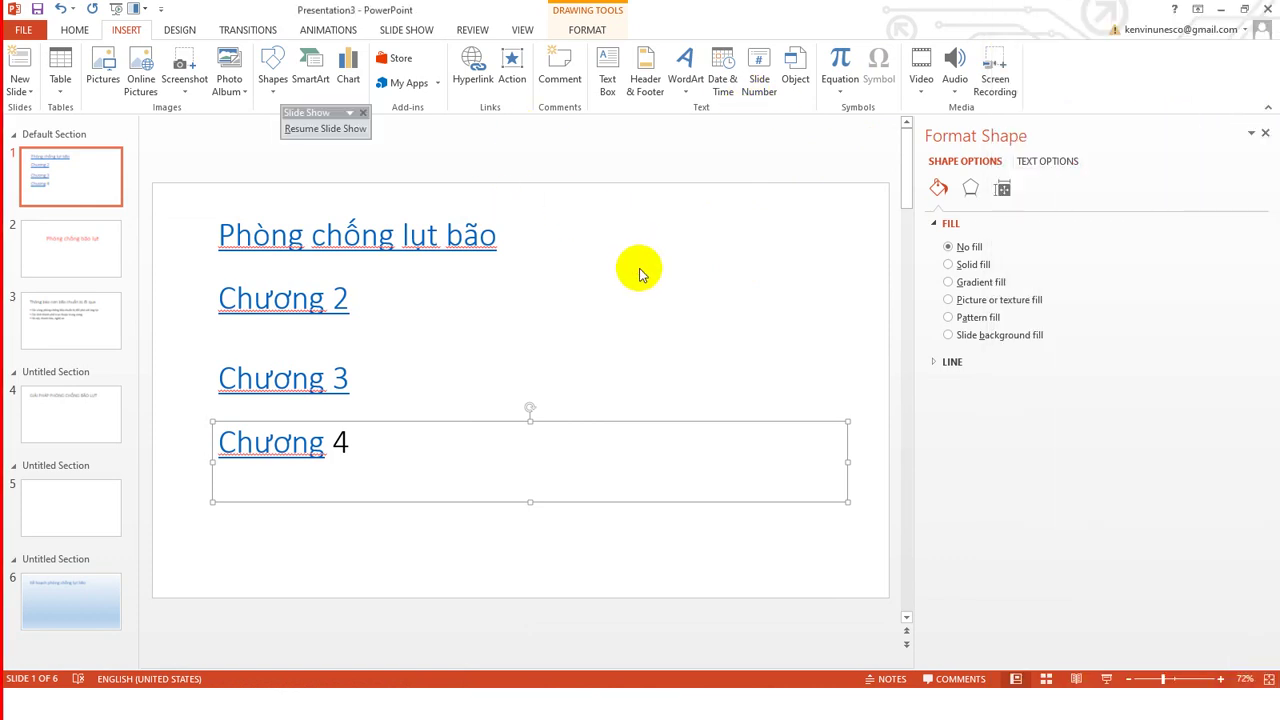
Step: Resume the slideshow full screen and advance through every slide until it returns to Normal view
{"action": "key", "text": "alt+Tab"}
{"action": "left_click", "coordinate": [560, 229]}
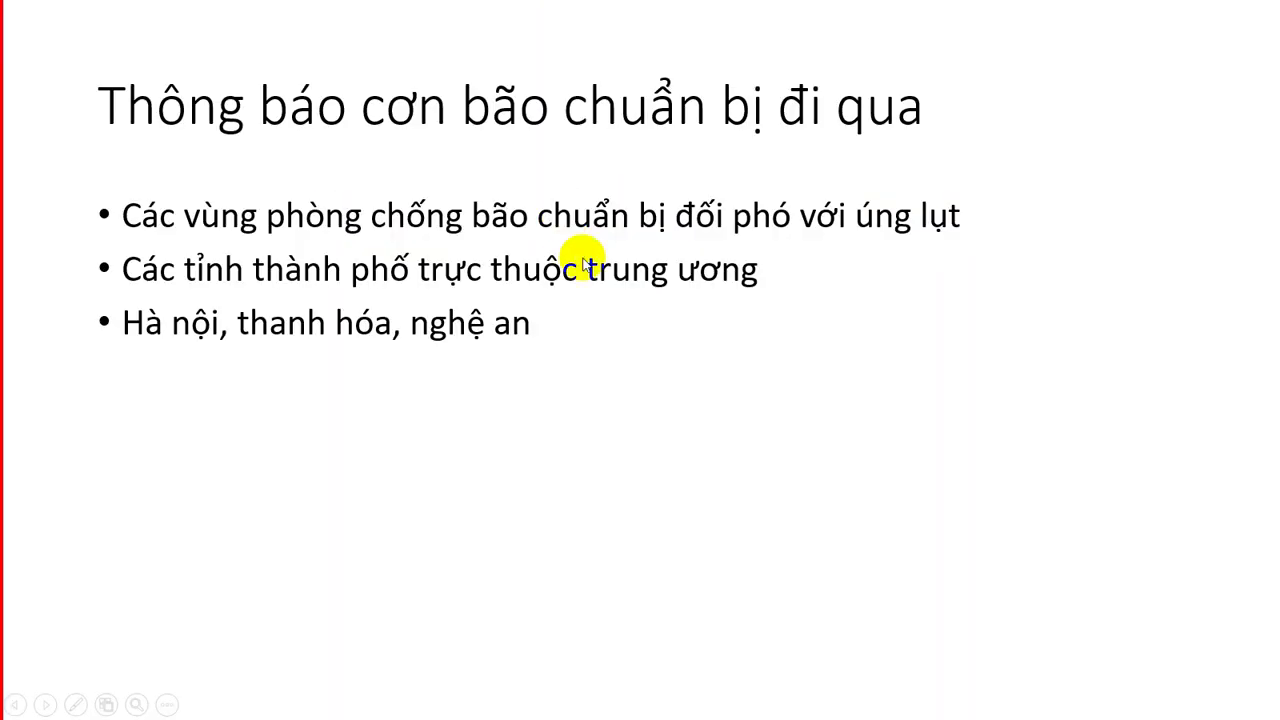
{"action": "left_click", "coordinate": [588, 257]}
{"action": "left_click", "coordinate": [770, 245]}
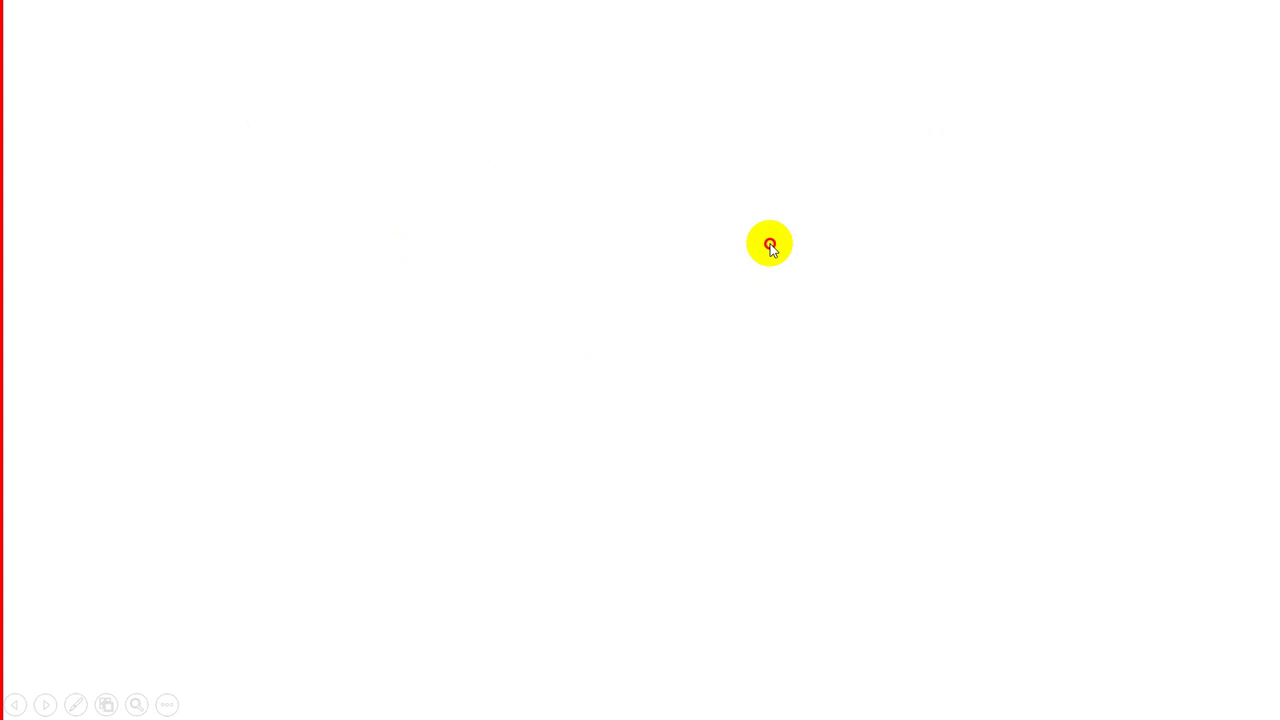
{"action": "left_click", "coordinate": [770, 245]}
{"action": "left_click", "coordinate": [689, 269]}
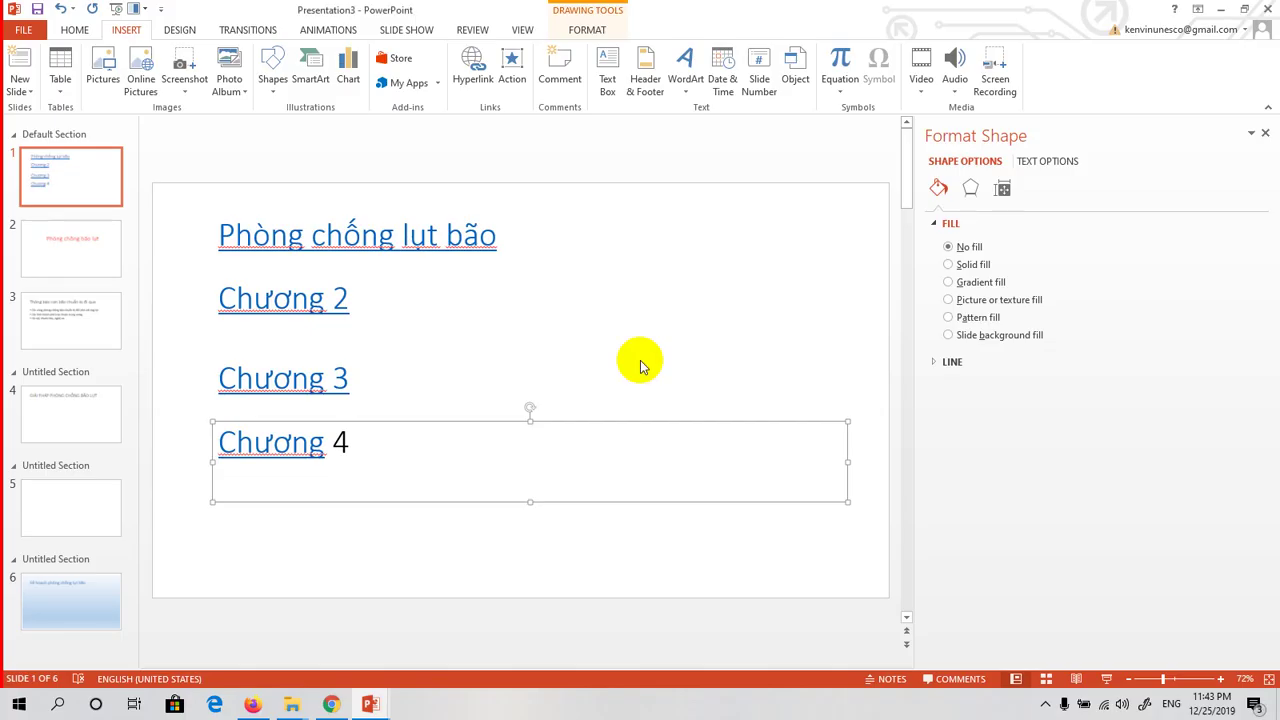
{"action": "left_click", "coordinate": [382, 237]}
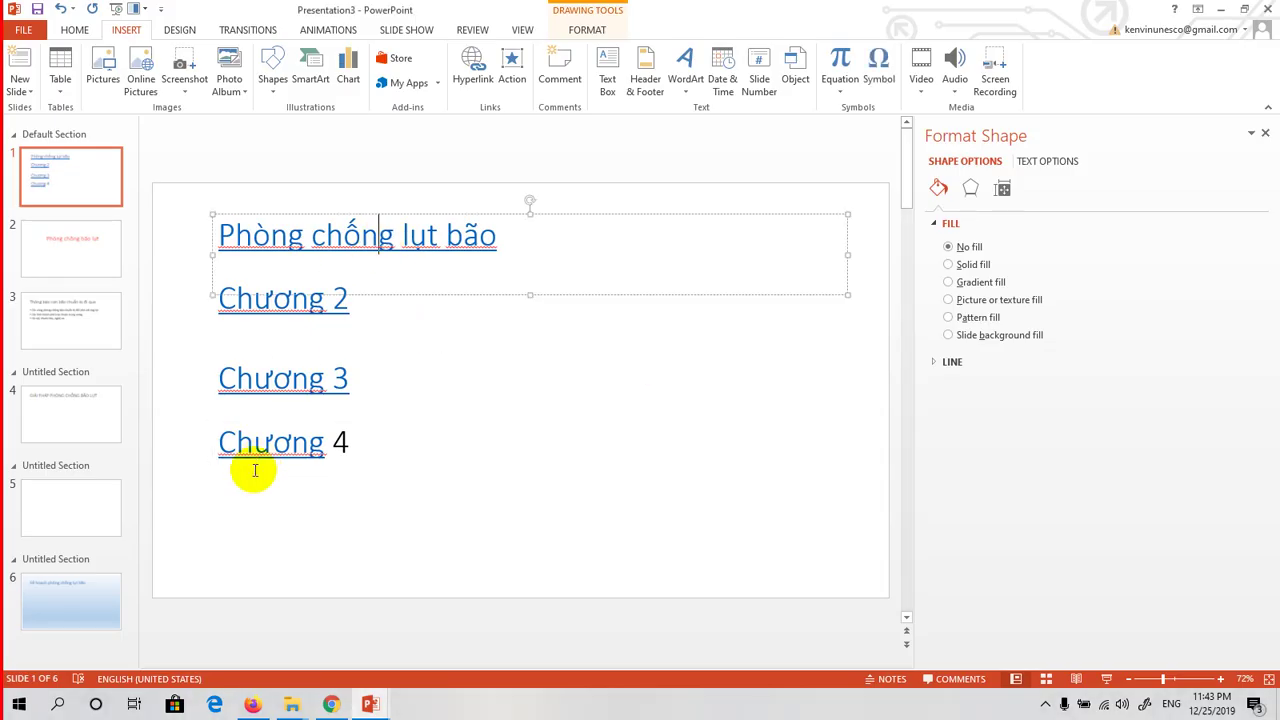
Step: Start the slideshow with F5 and show it on the PC screen only
{"action": "left_click", "coordinate": [320, 520]}
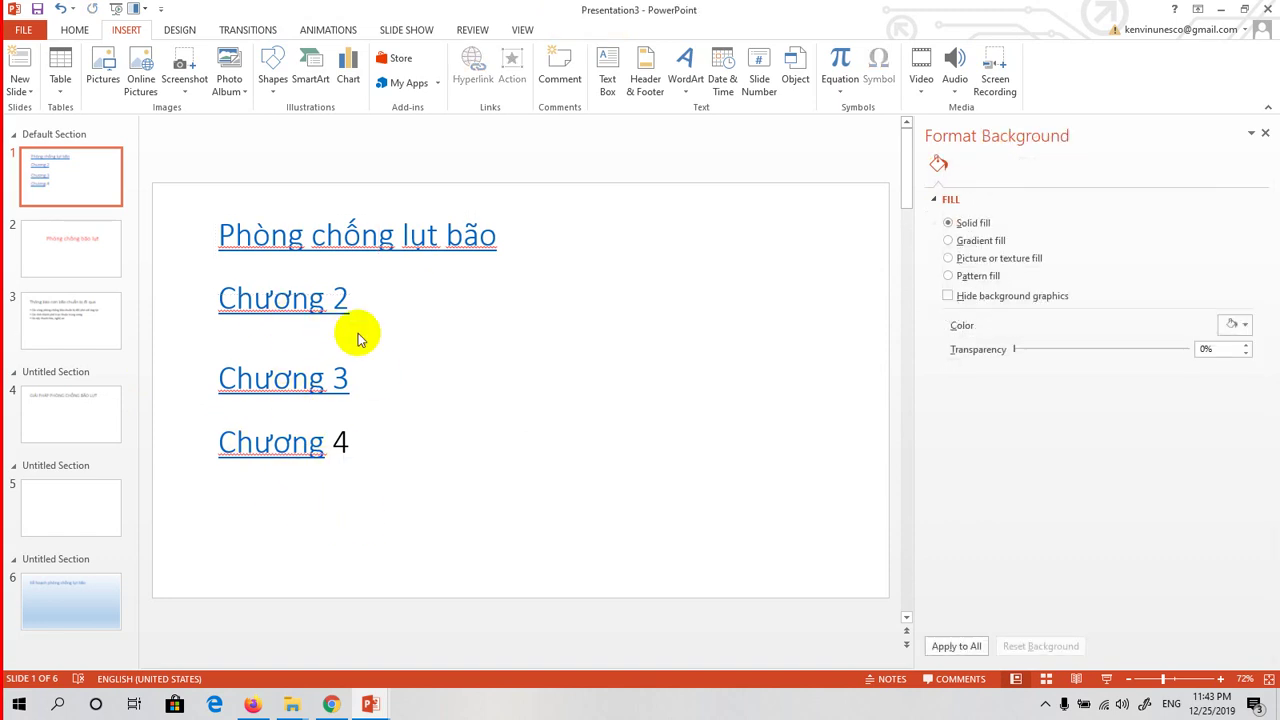
{"action": "key", "text": "F5"}
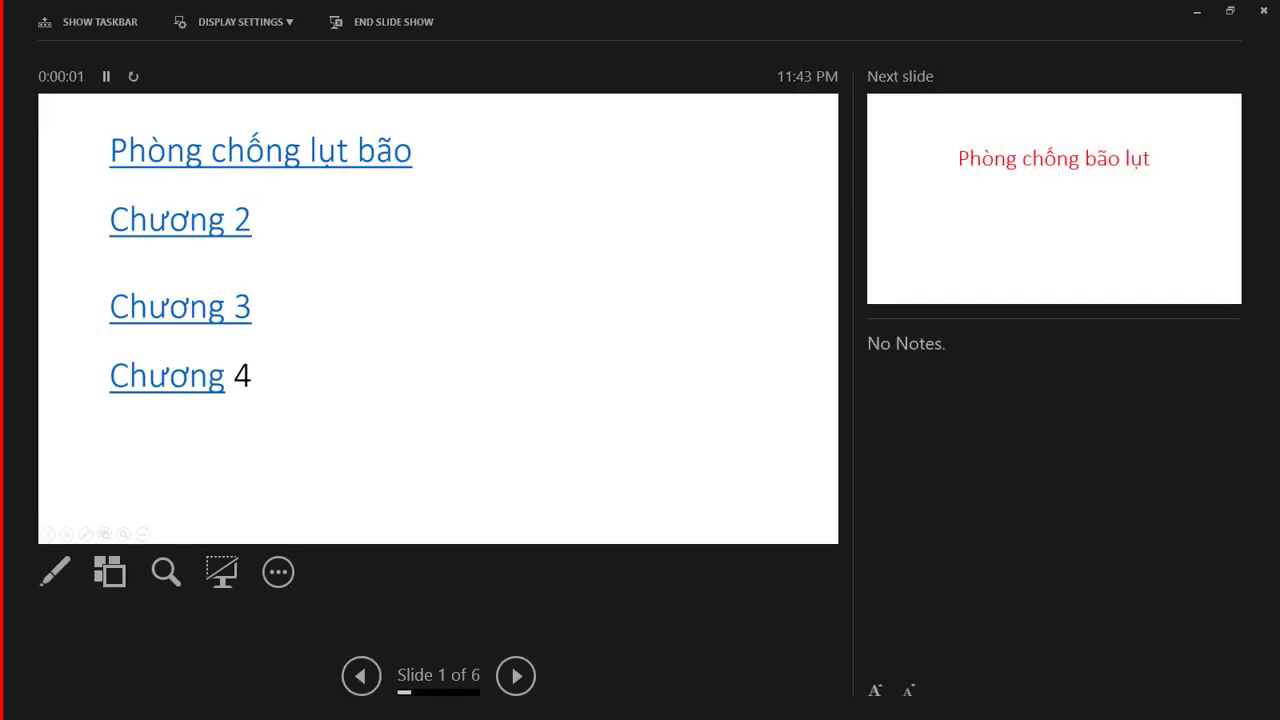
{"action": "key", "text": "super+p"}
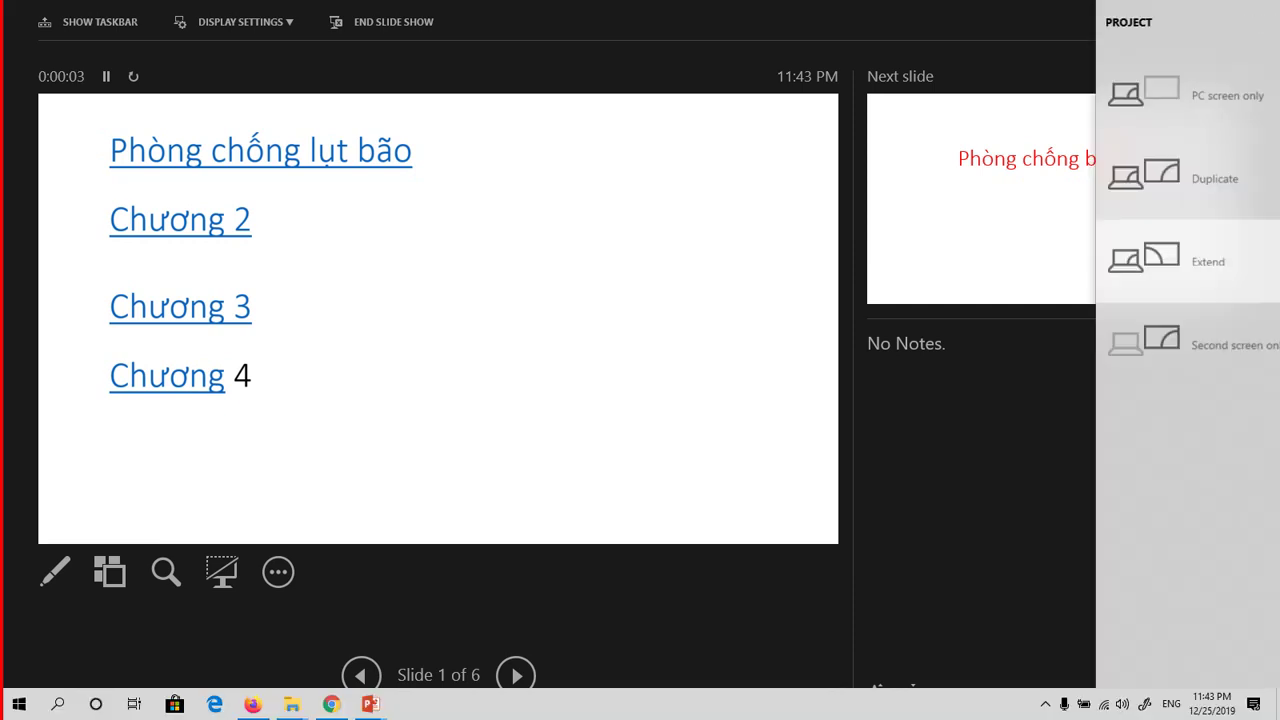
{"action": "left_click", "coordinate": [1158, 88]}
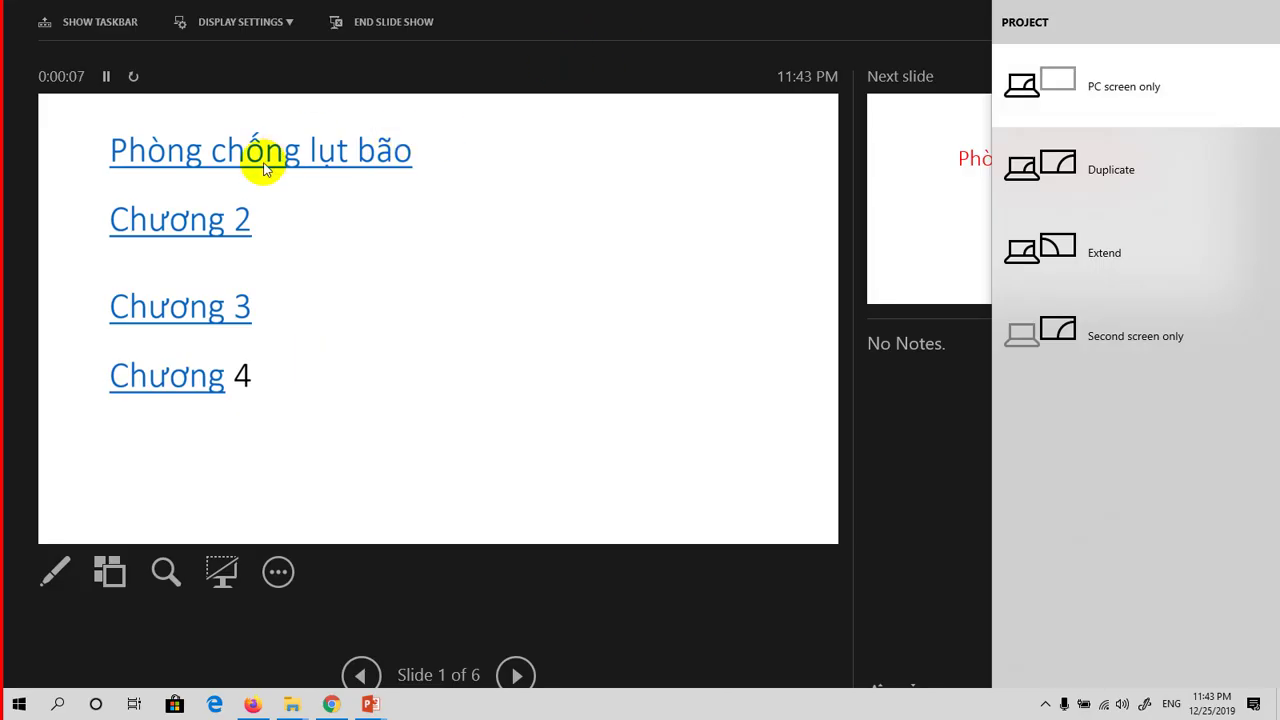
Step: Follow the Phòng chống lụt bão and Chương 2 links, returning to the chapter-list slide each time
{"action": "left_click", "coordinate": [190, 170]}
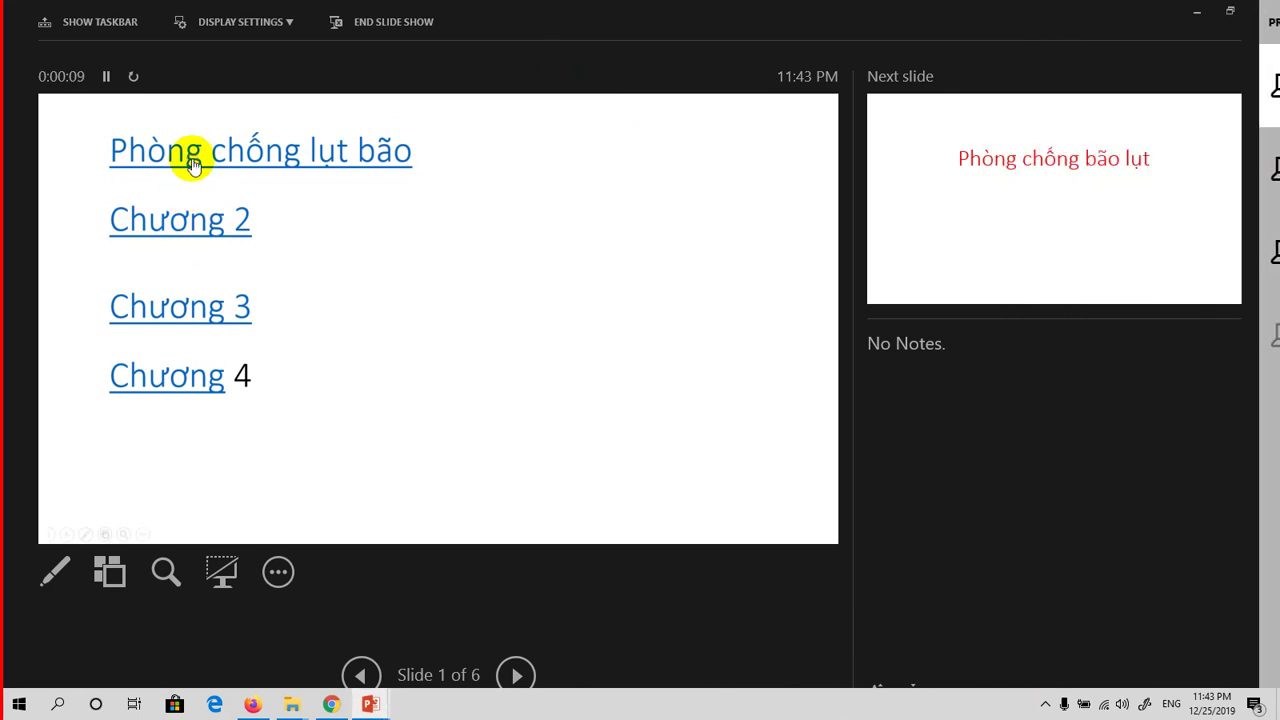
{"action": "left_click", "coordinate": [192, 166]}
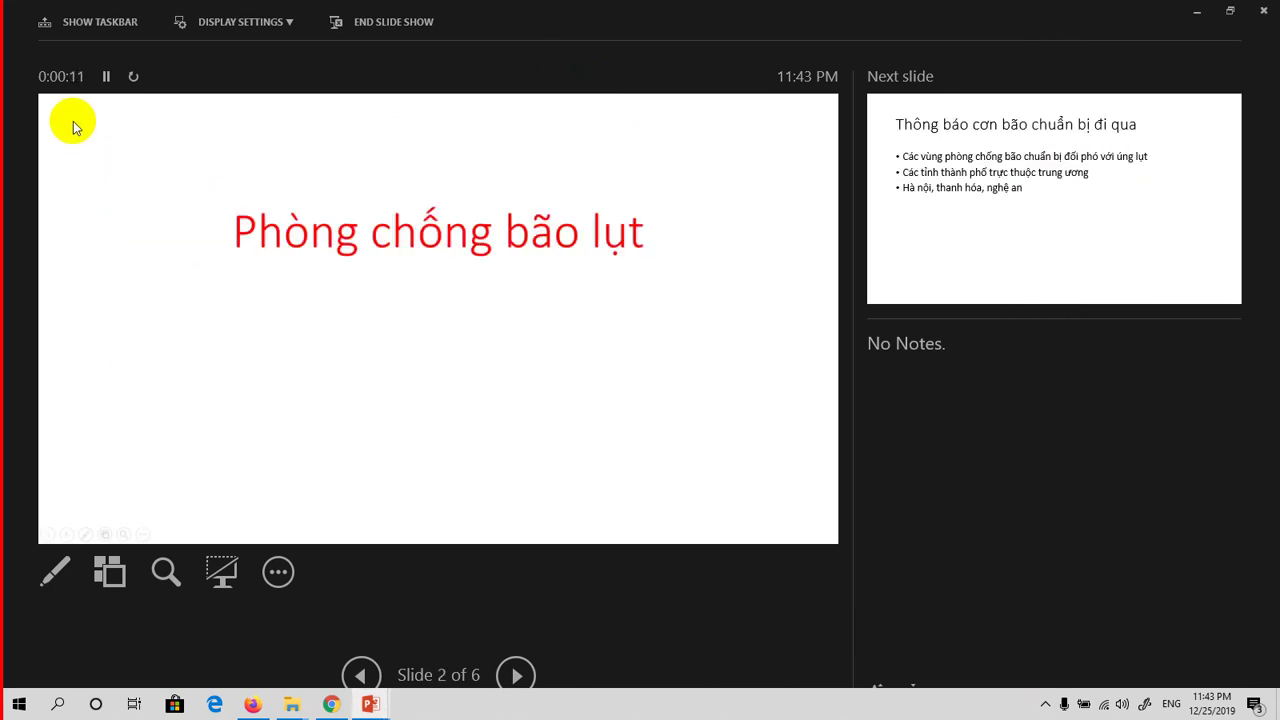
{"action": "left_click", "coordinate": [358, 675]}
{"action": "left_click", "coordinate": [178, 224]}
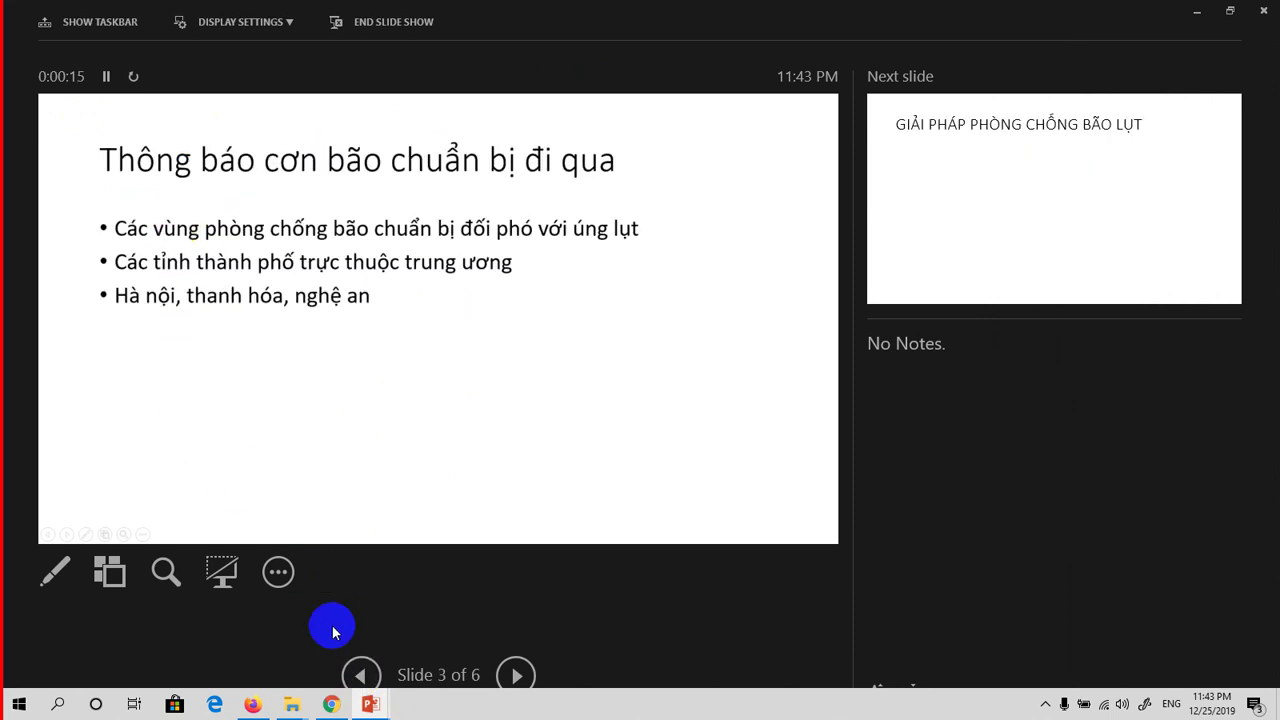
{"action": "left_click", "coordinate": [358, 675]}
{"action": "left_click", "coordinate": [353, 673]}
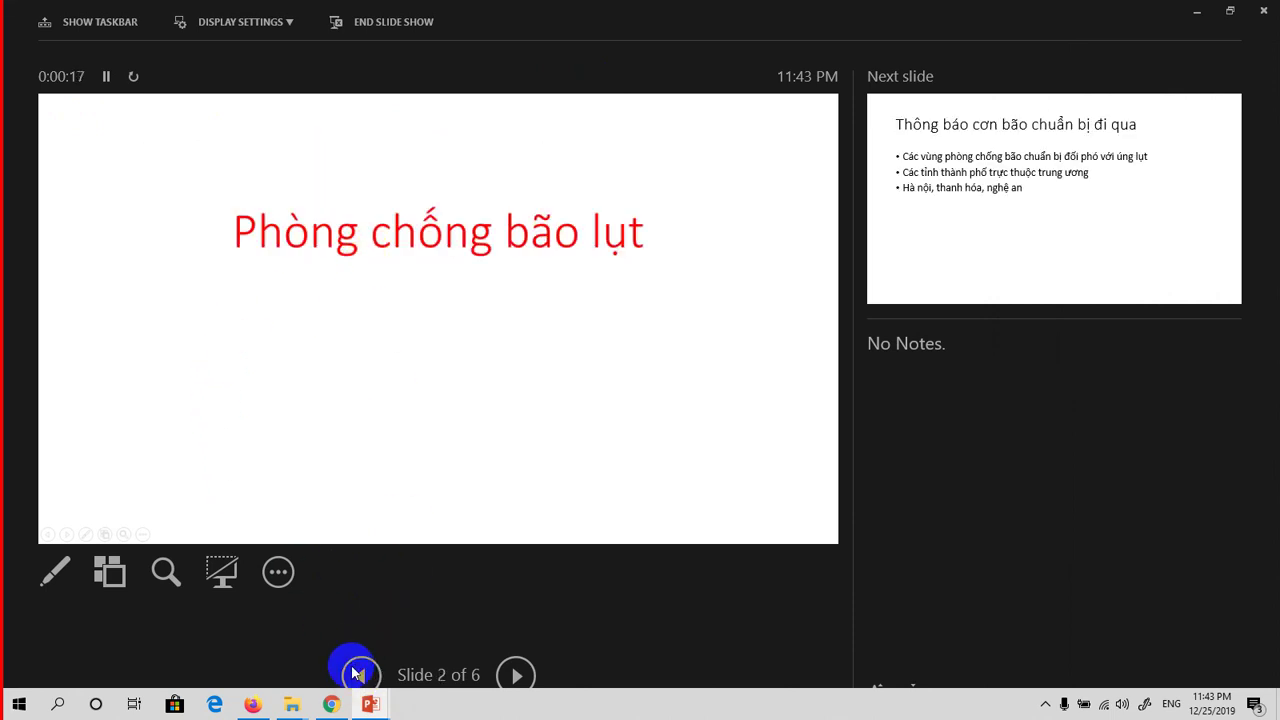
Step: Follow the Chương 4 link to slide 6, then advance past the Kế hoạch phòng chống lụt bão slide
{"action": "left_click", "coordinate": [170, 377]}
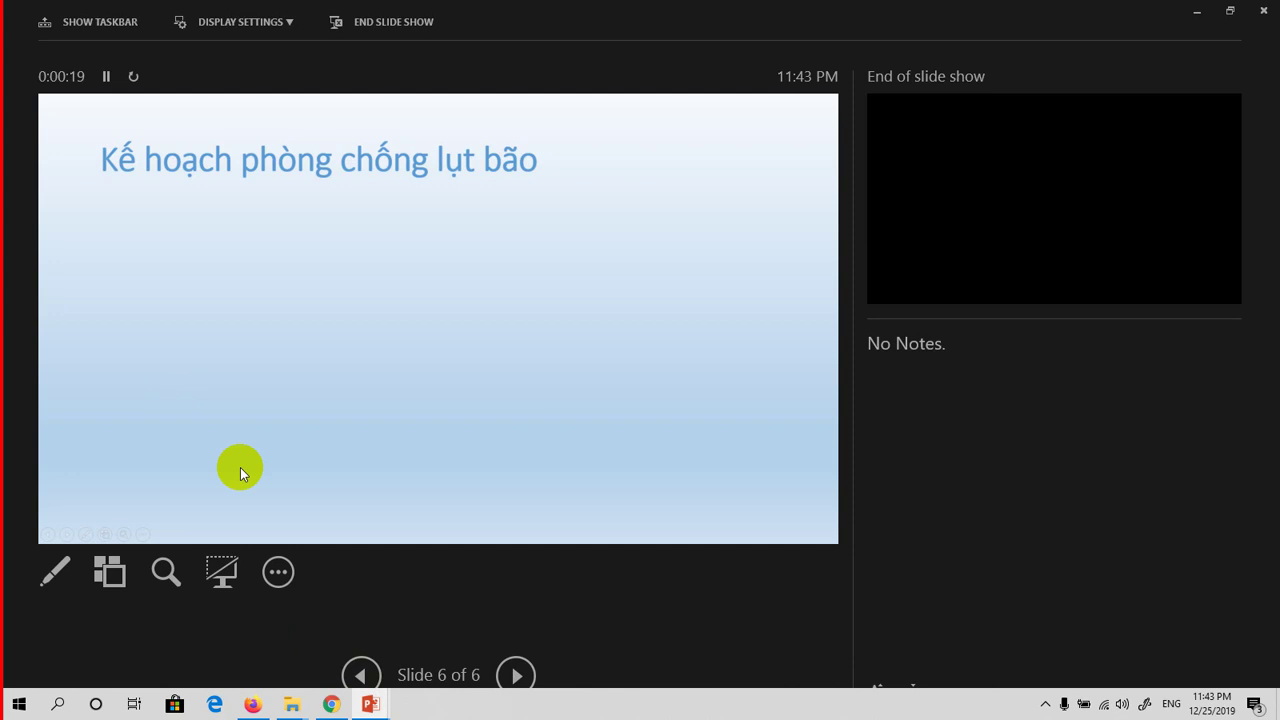
{"action": "left_click", "coordinate": [362, 677]}
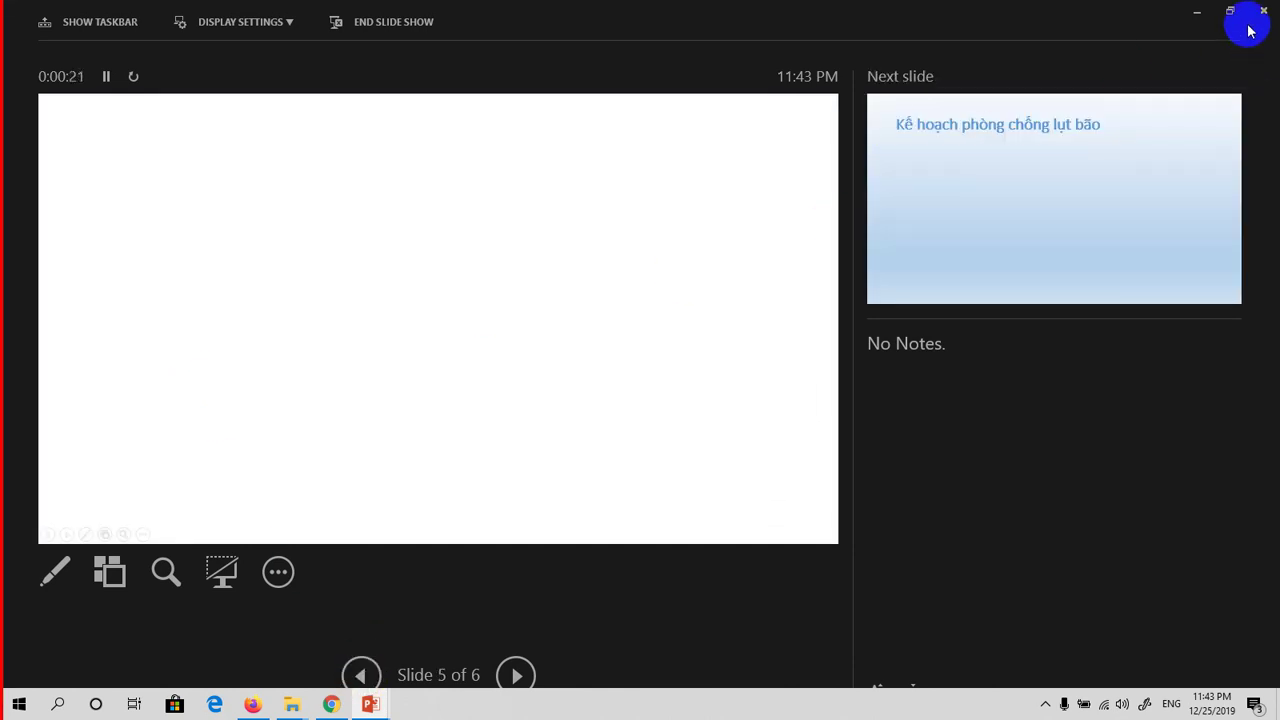
{"action": "left_click", "coordinate": [1200, 17]}
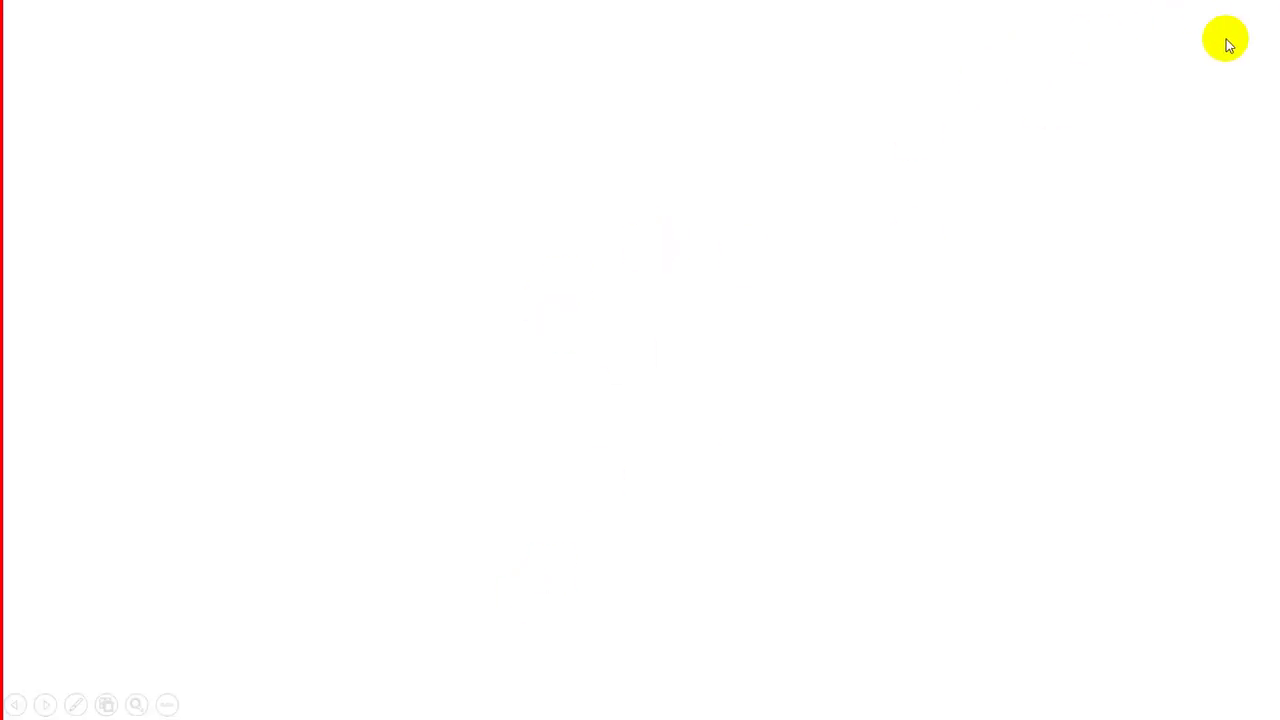
{"action": "left_click", "coordinate": [690, 376]}
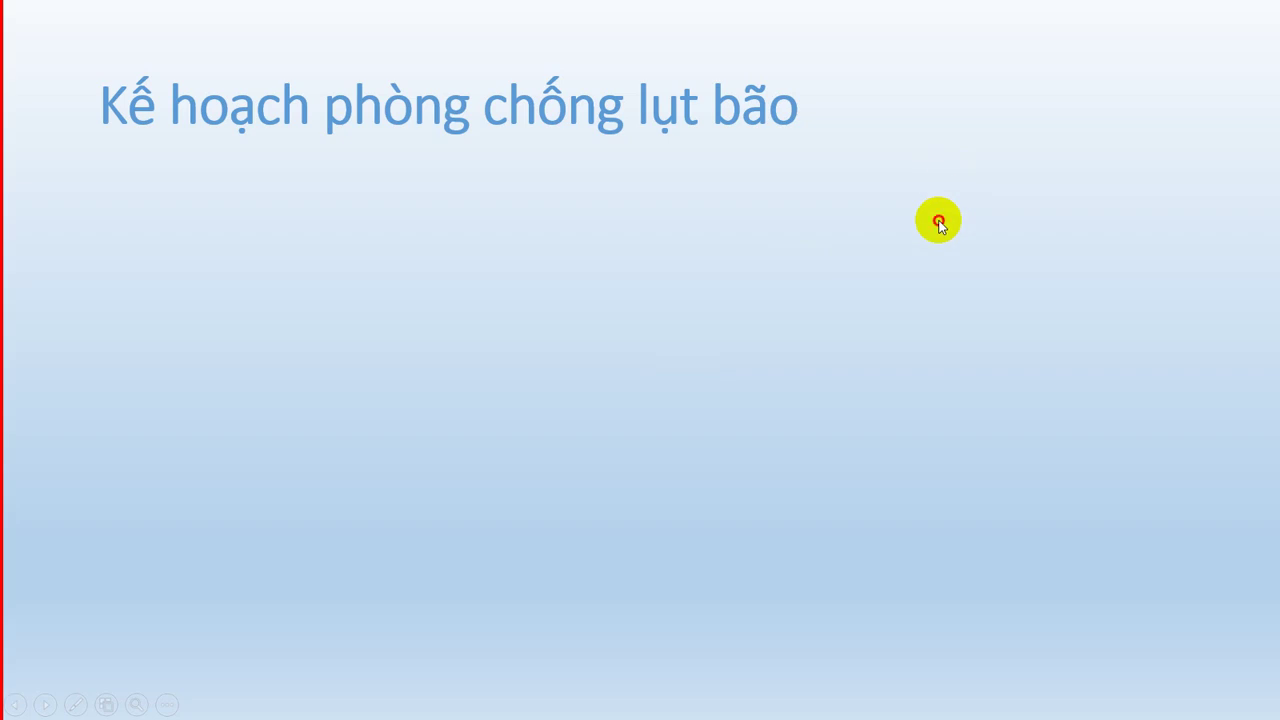
{"action": "left_click", "coordinate": [935, 221]}
{"action": "left_click", "coordinate": [932, 220]}
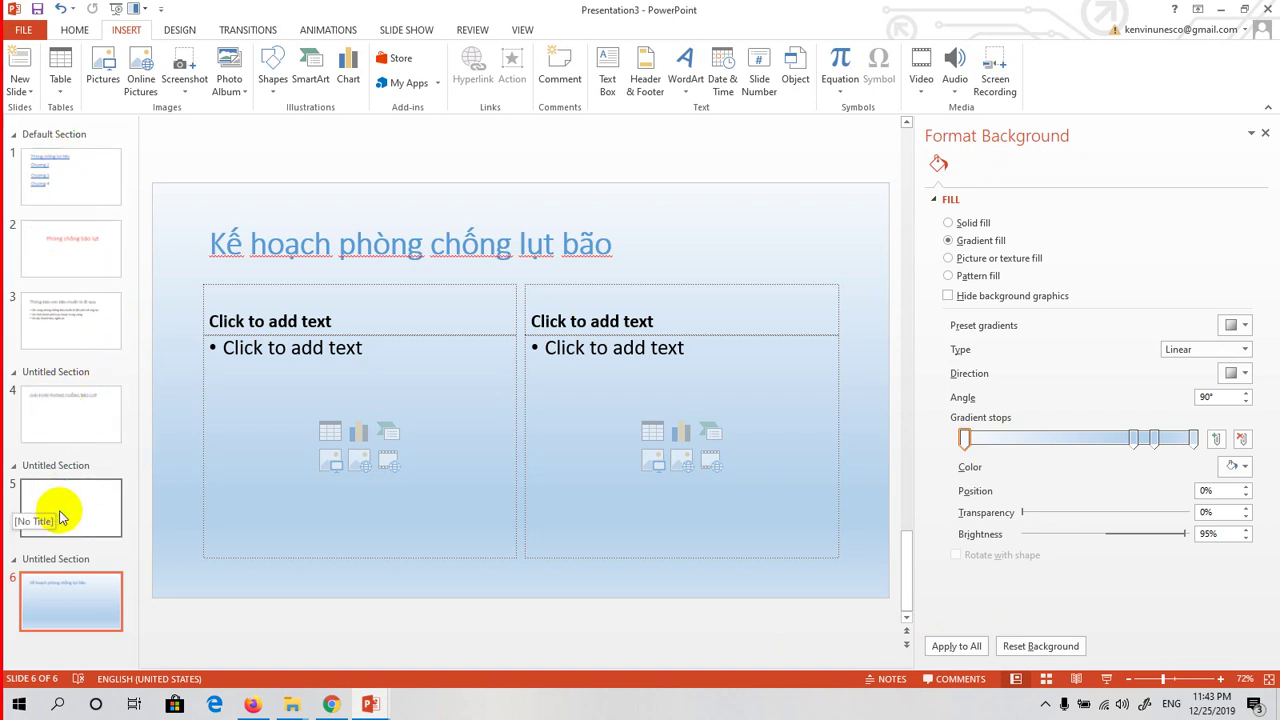
Step: Exit the finished show and select the slide 1 thumbnail to see the chapter links in visited purple
{"action": "left_click", "coordinate": [1045, 705]}
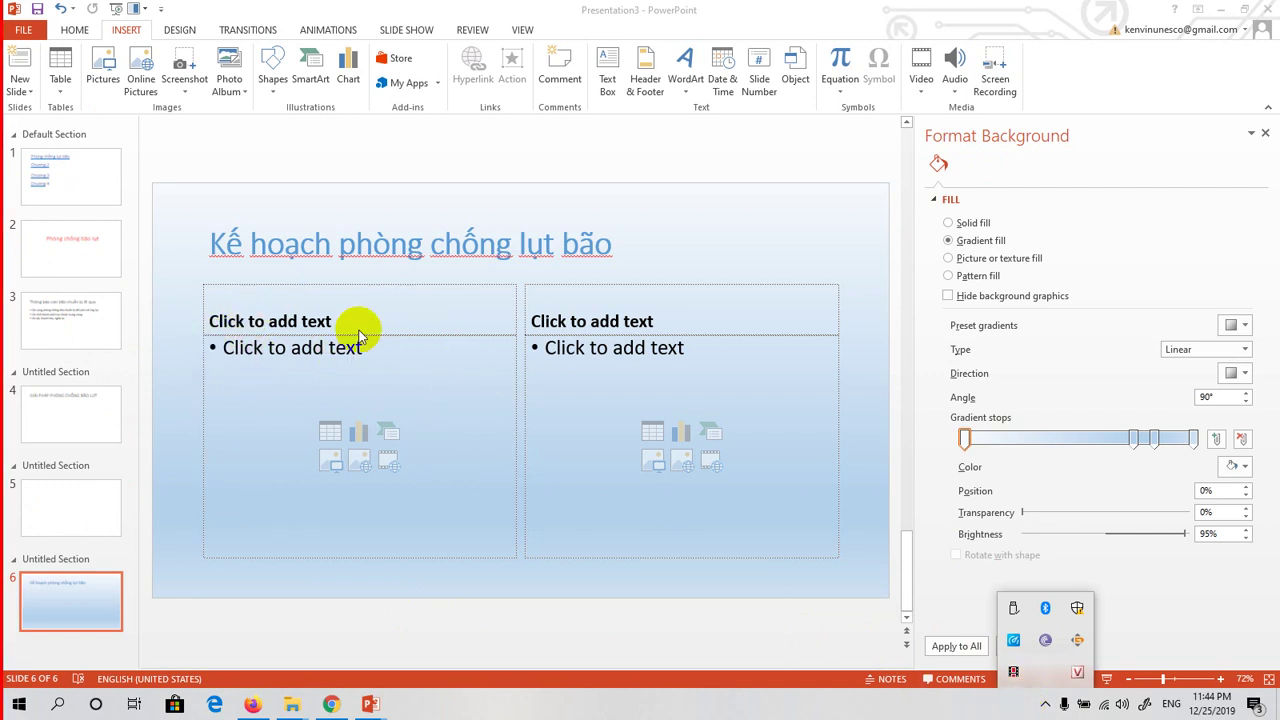
{"action": "left_click", "coordinate": [80, 168]}
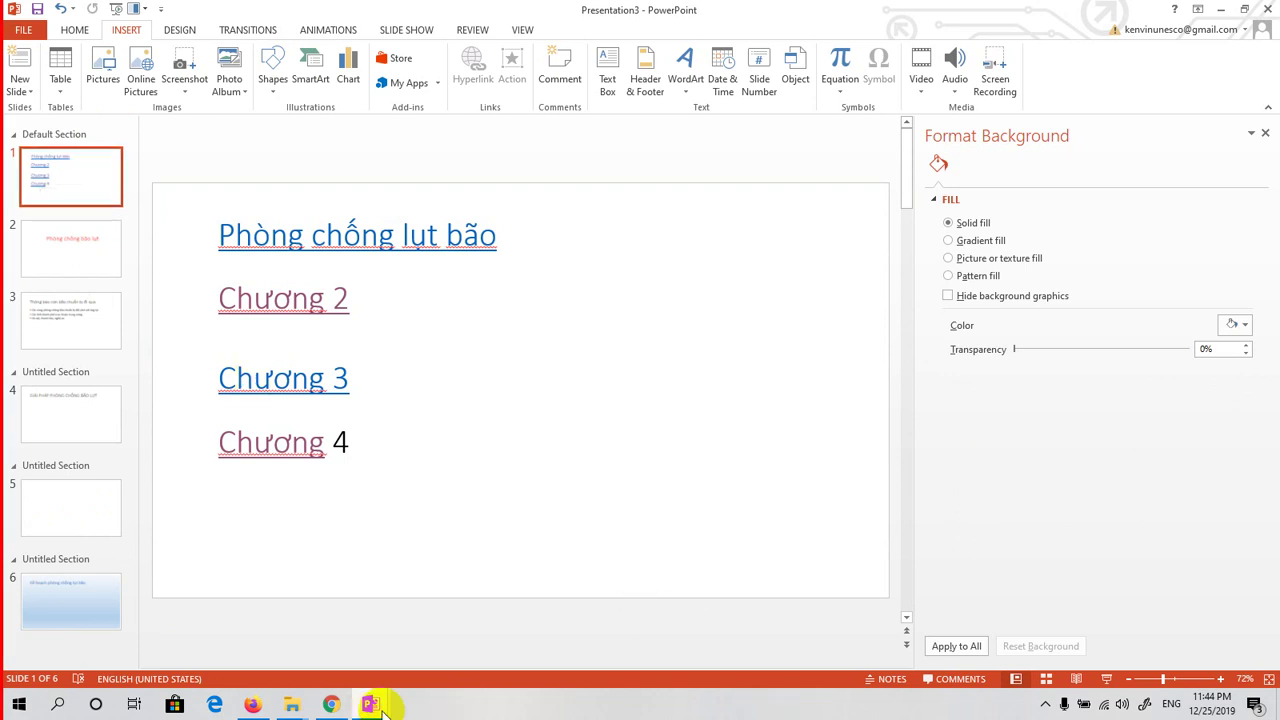
{"action": "left_click", "coordinate": [1046, 706]}
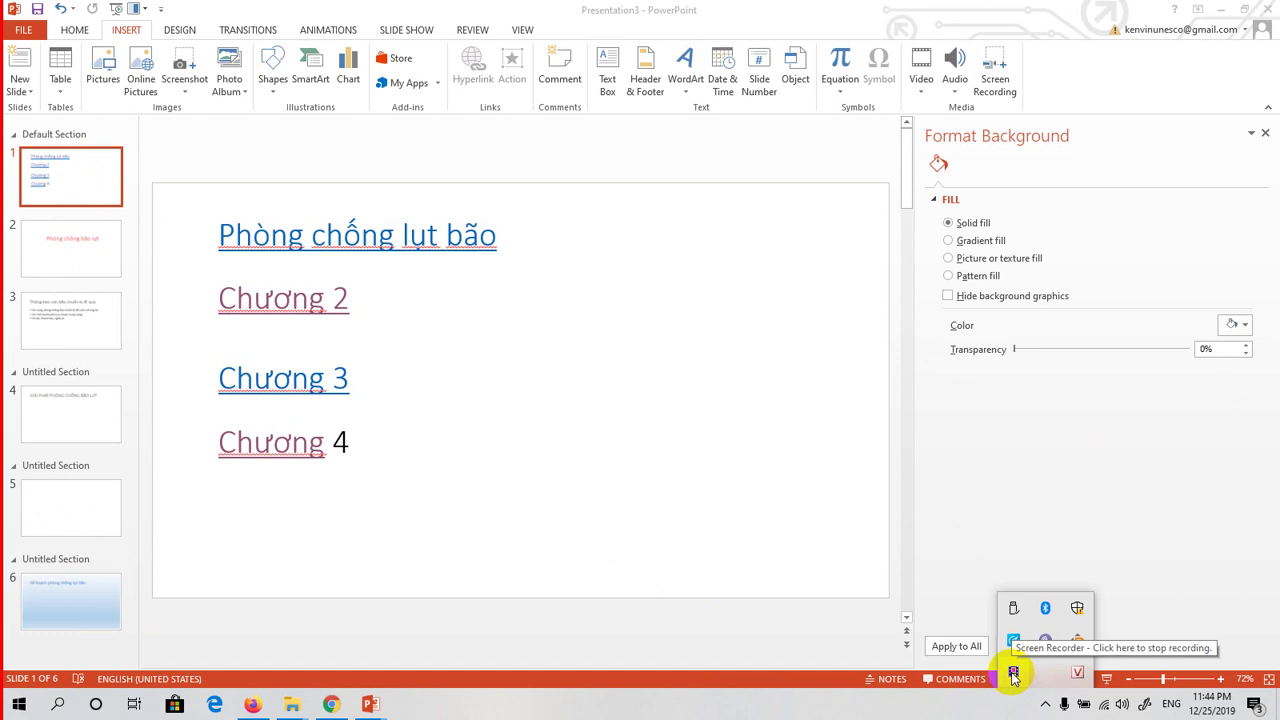
{"action": "left_click", "coordinate": [1013, 676]}
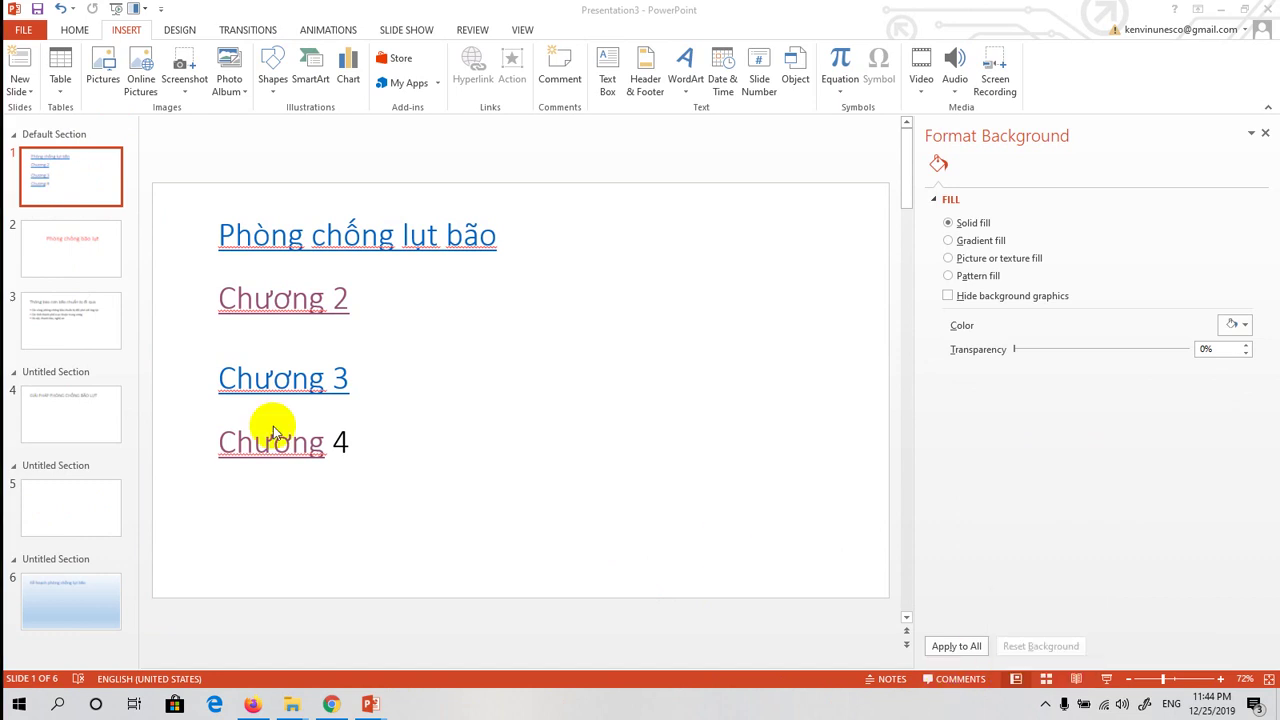